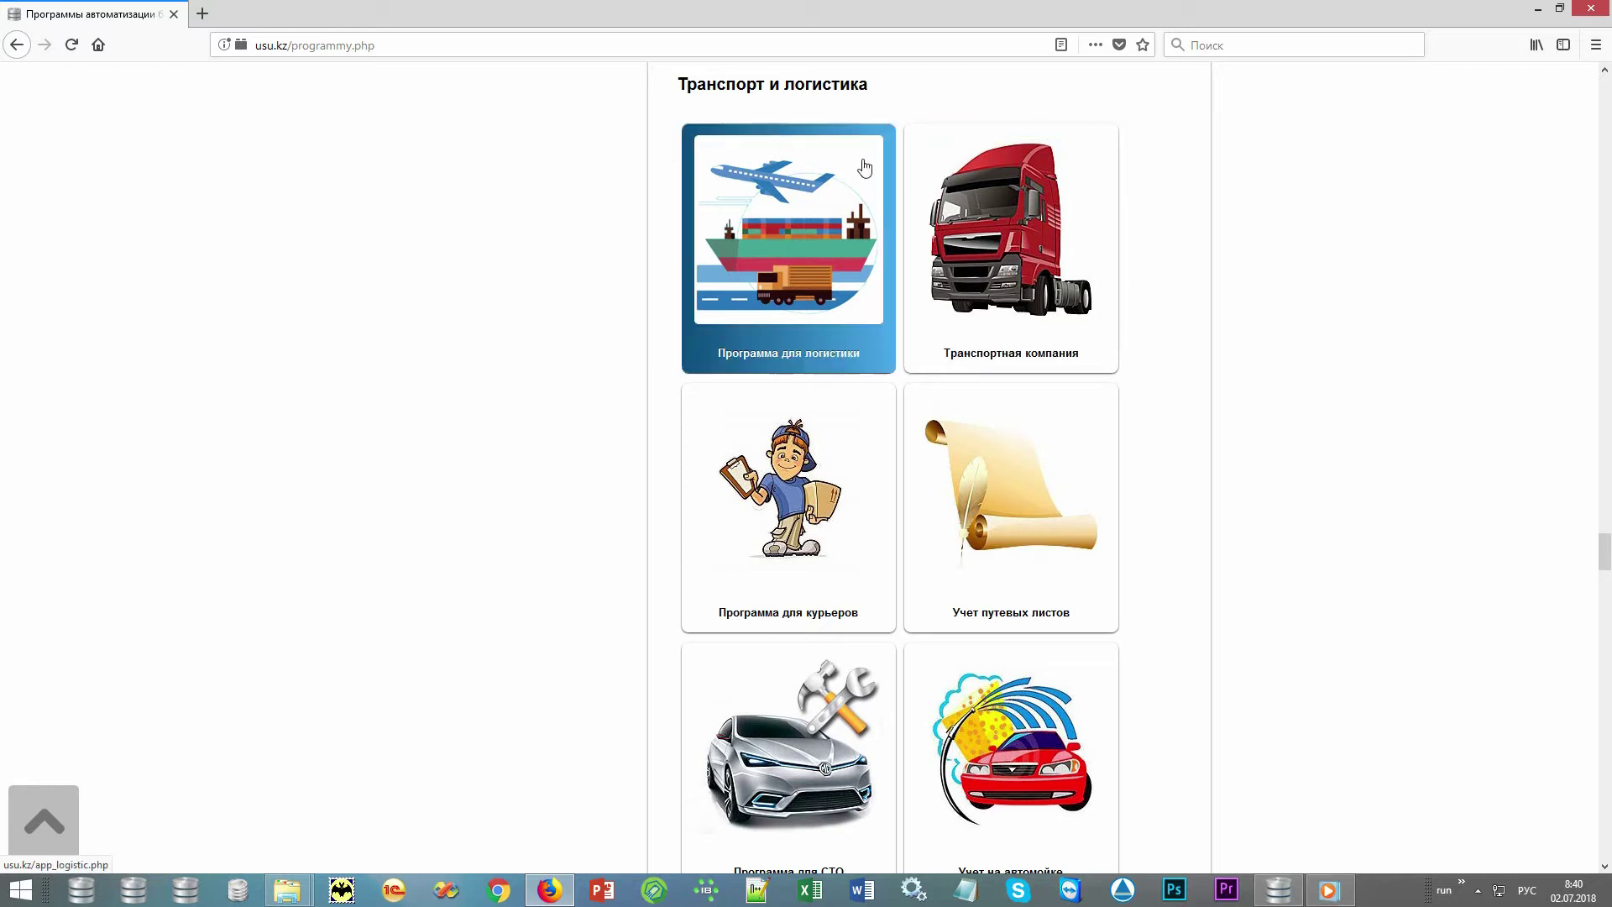
# Open the 'Программа для логистики' program page on usu.kz in Firefox.
pyautogui.click(863, 159)
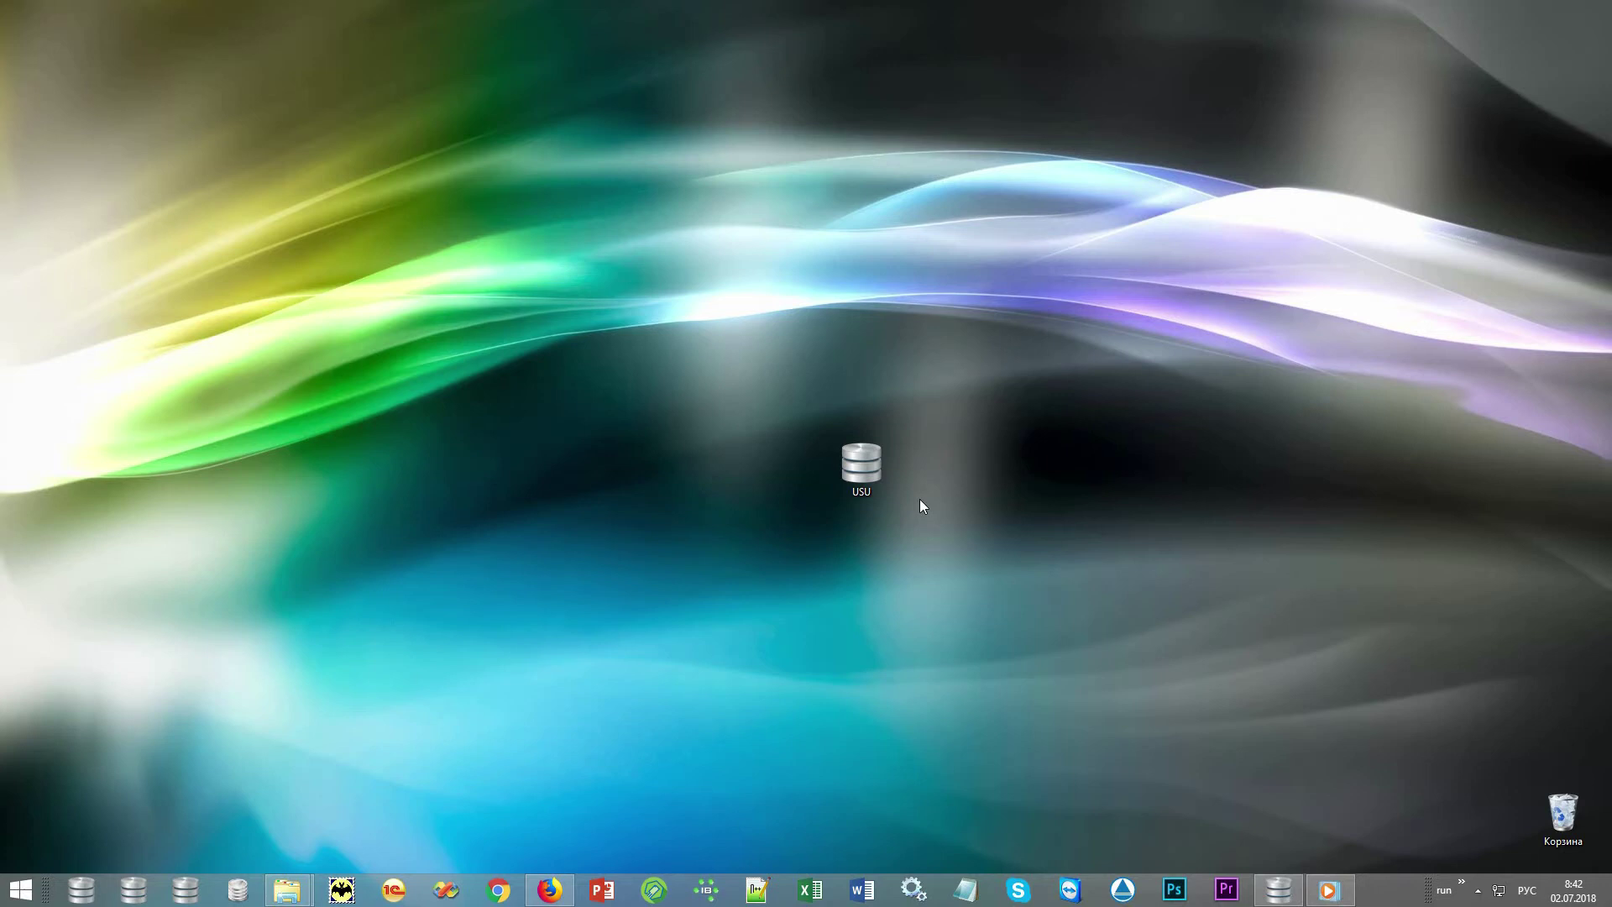
# Launch USU from the desktop and sign in with the user name and role MAIN.
pyautogui.doubleClick(889, 467)
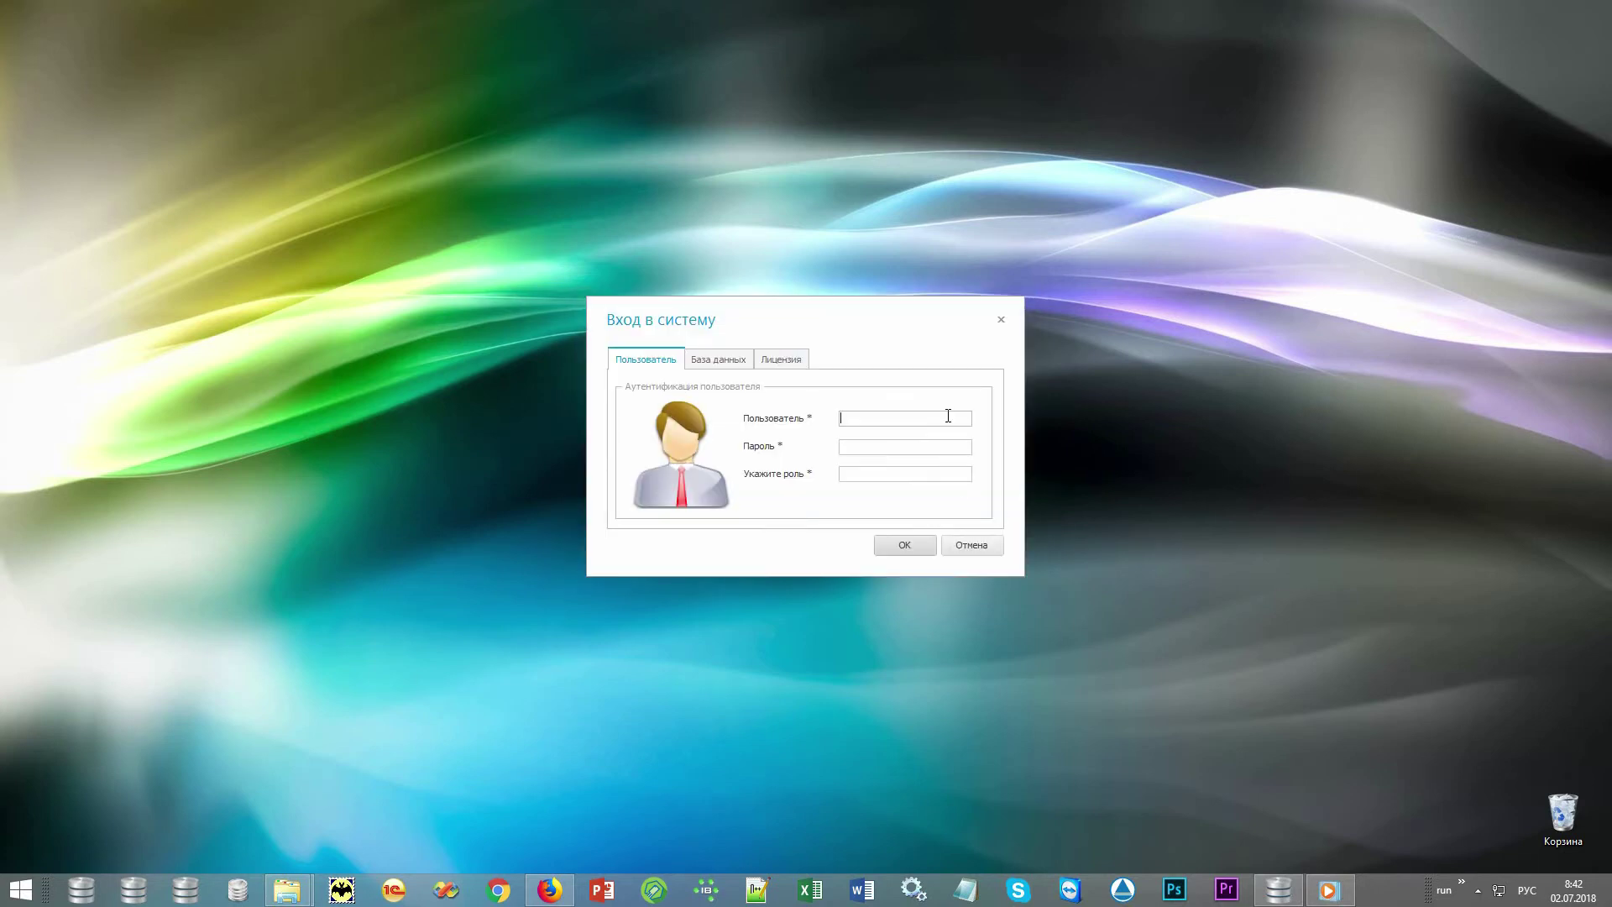
pyautogui.hotkey('alt', 'shift')
pyautogui.write('NIKOLAY1')
pyautogui.click(946, 472)
pyautogui.write('MAIN')
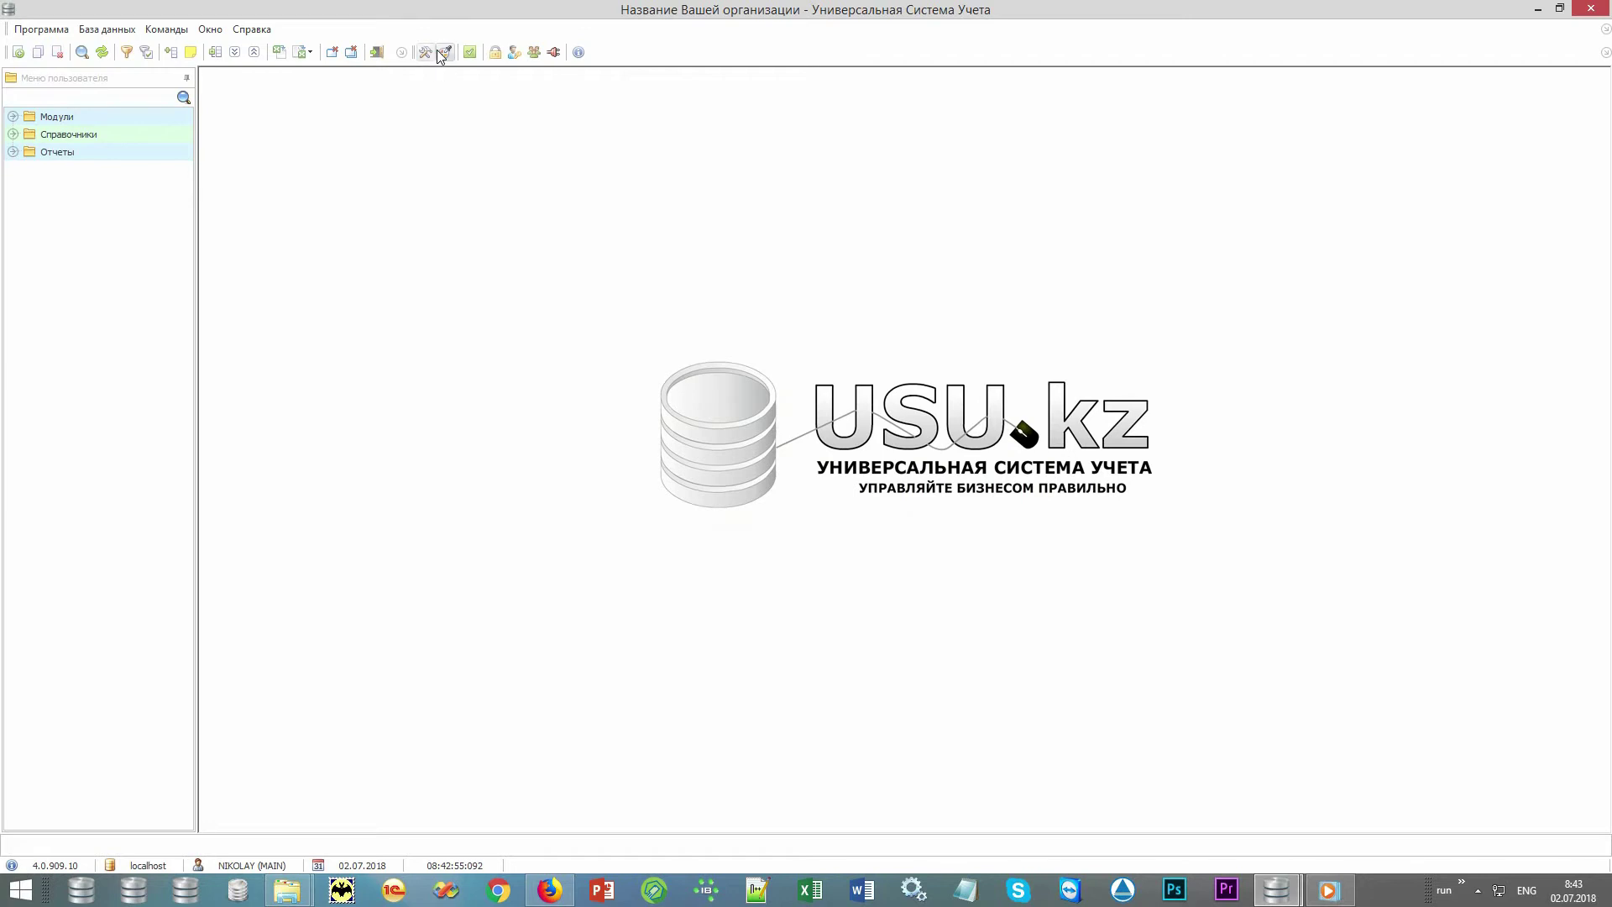
pyautogui.click(445, 52)
pyautogui.click(982, 430)
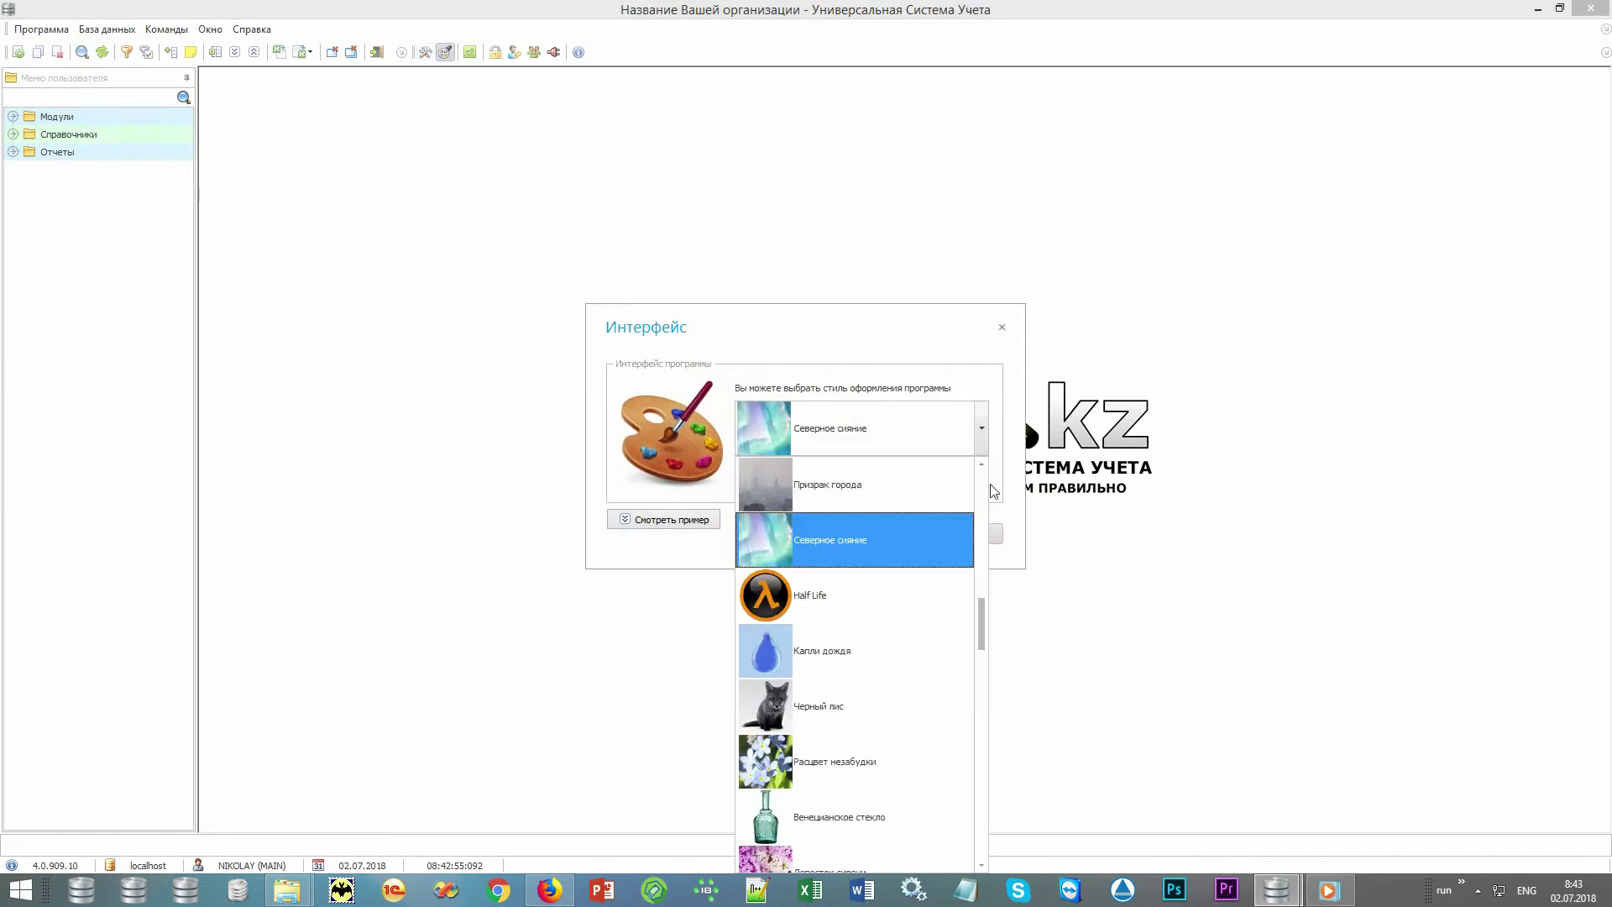
pyautogui.moveTo(987, 627); pyautogui.dragTo(986, 526)
pyautogui.click(1010, 458)
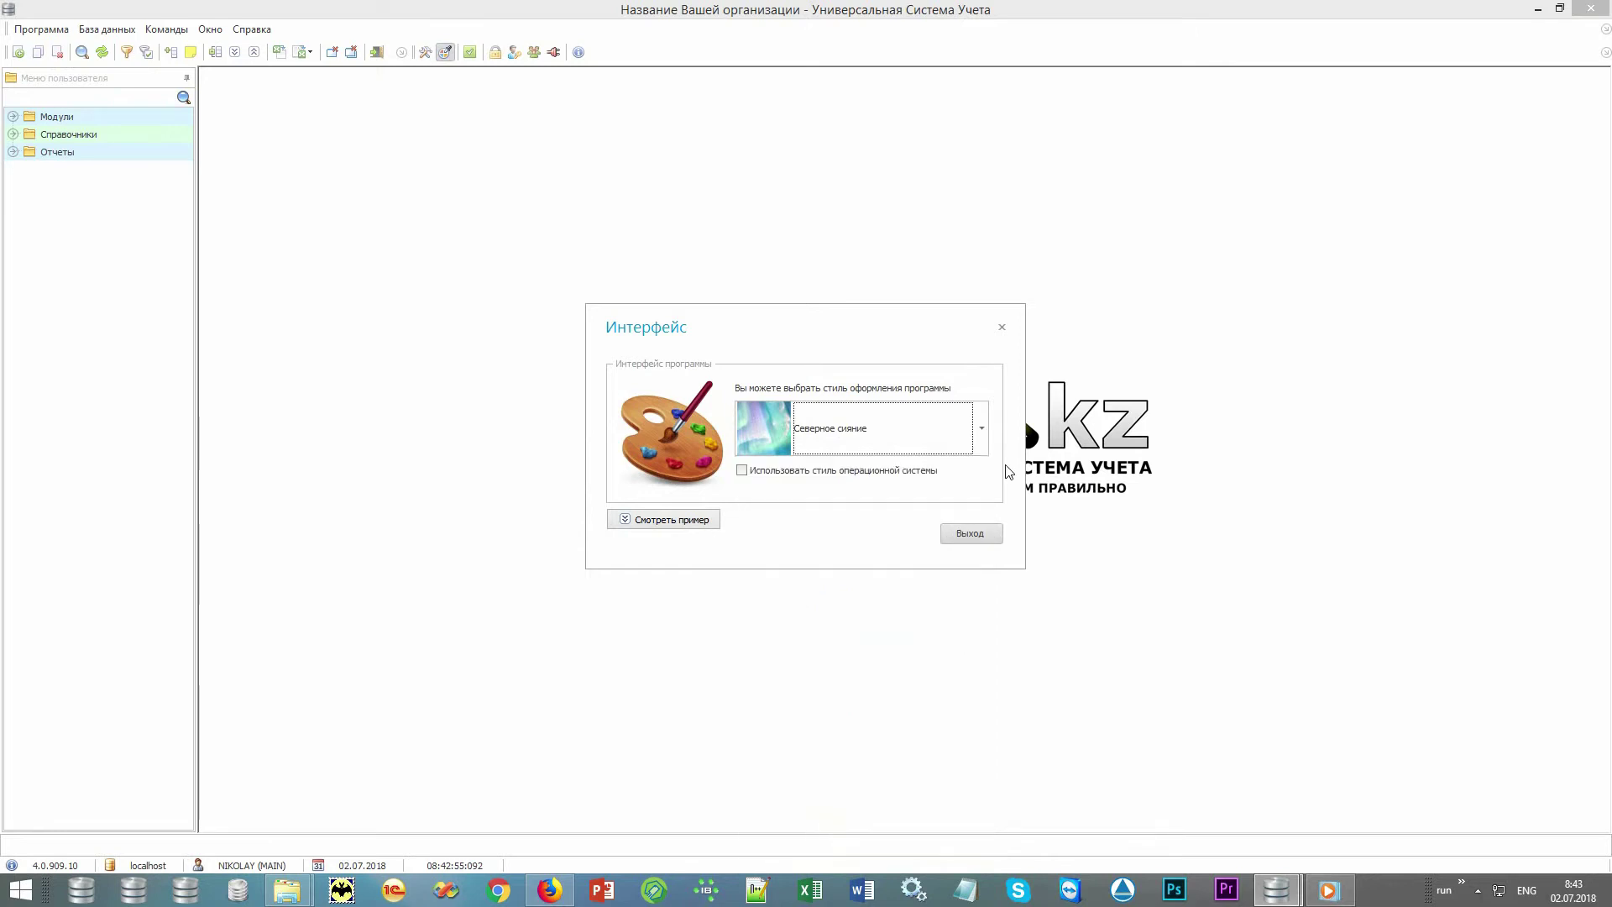
pyautogui.click(975, 535)
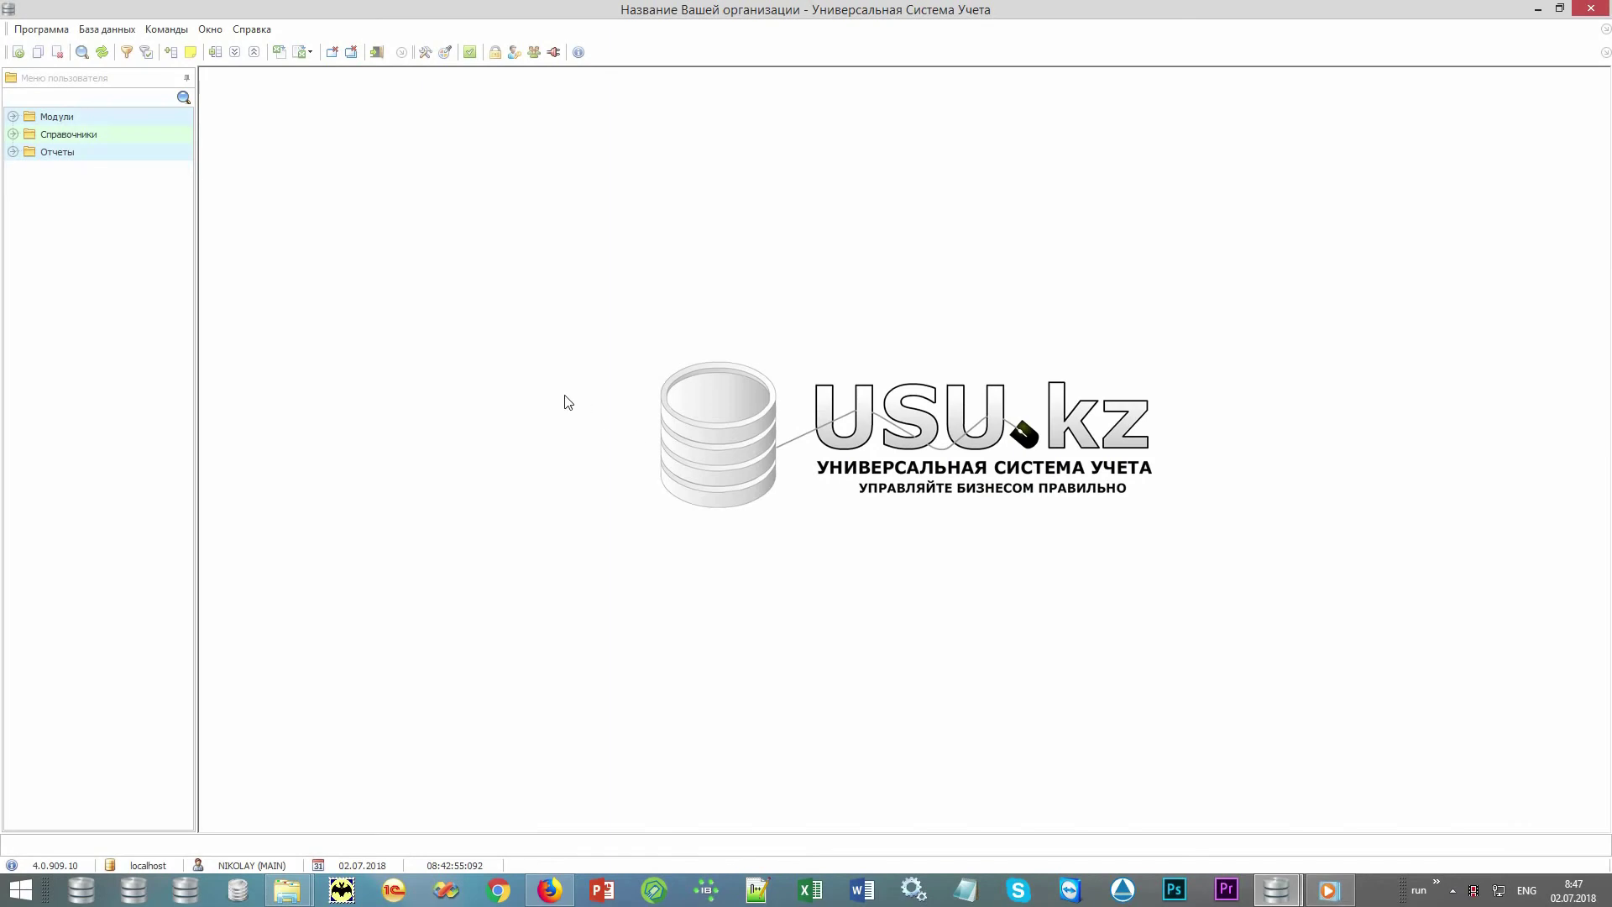
pyautogui.click(134, 80)
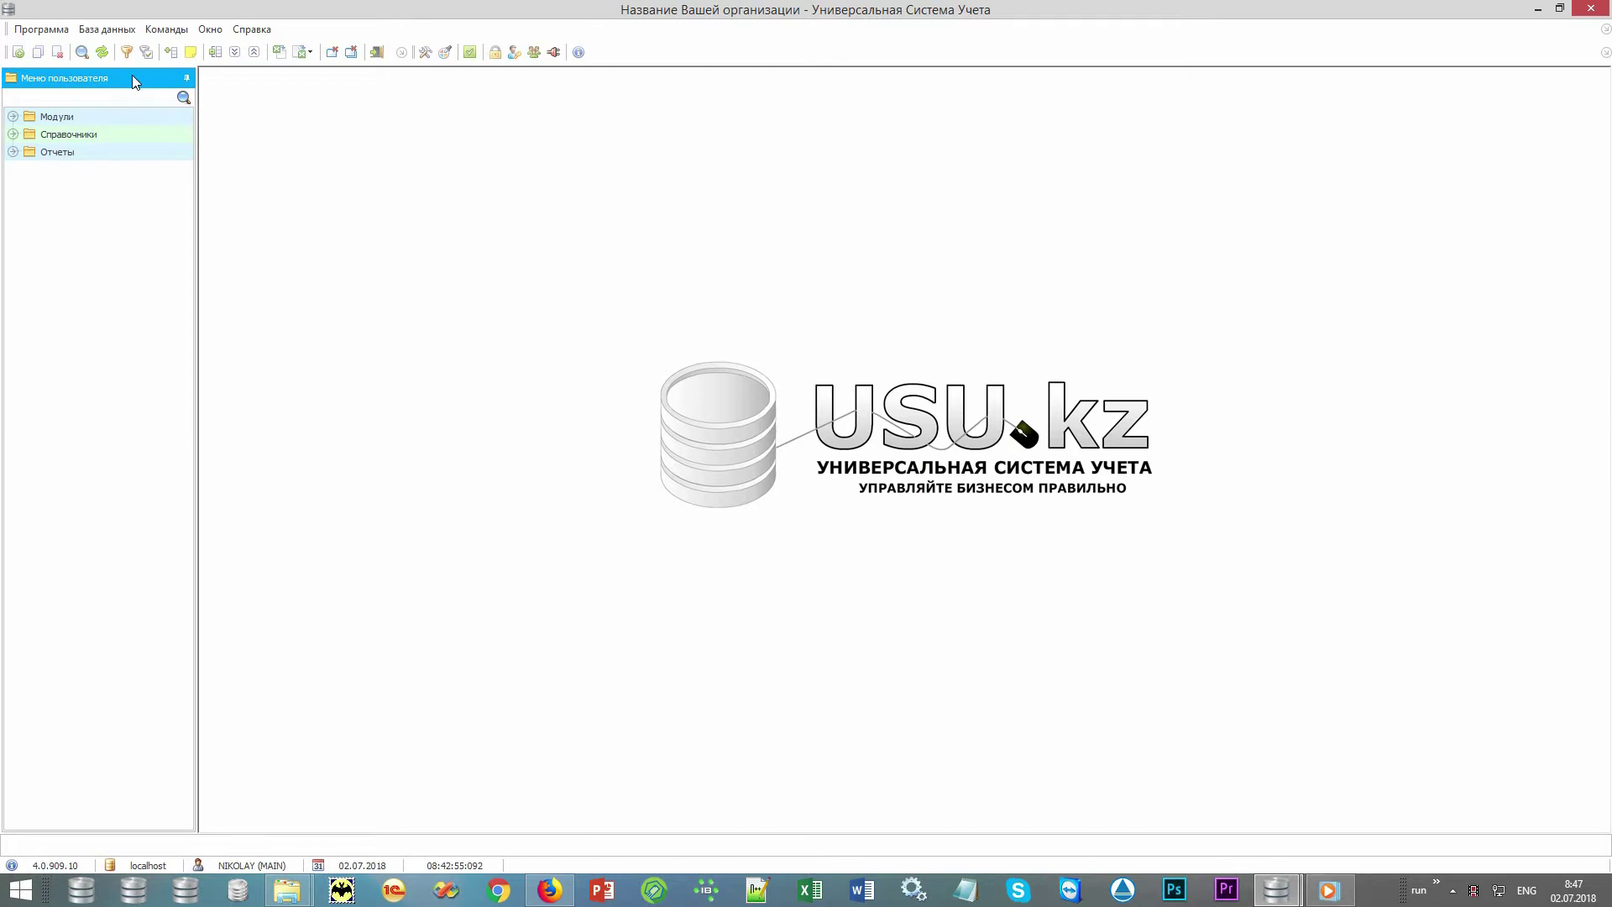
# Open the Валюты and Способы оплаты lists from Справочники > Деньги.
pyautogui.click(123, 119)
pyautogui.click(123, 136)
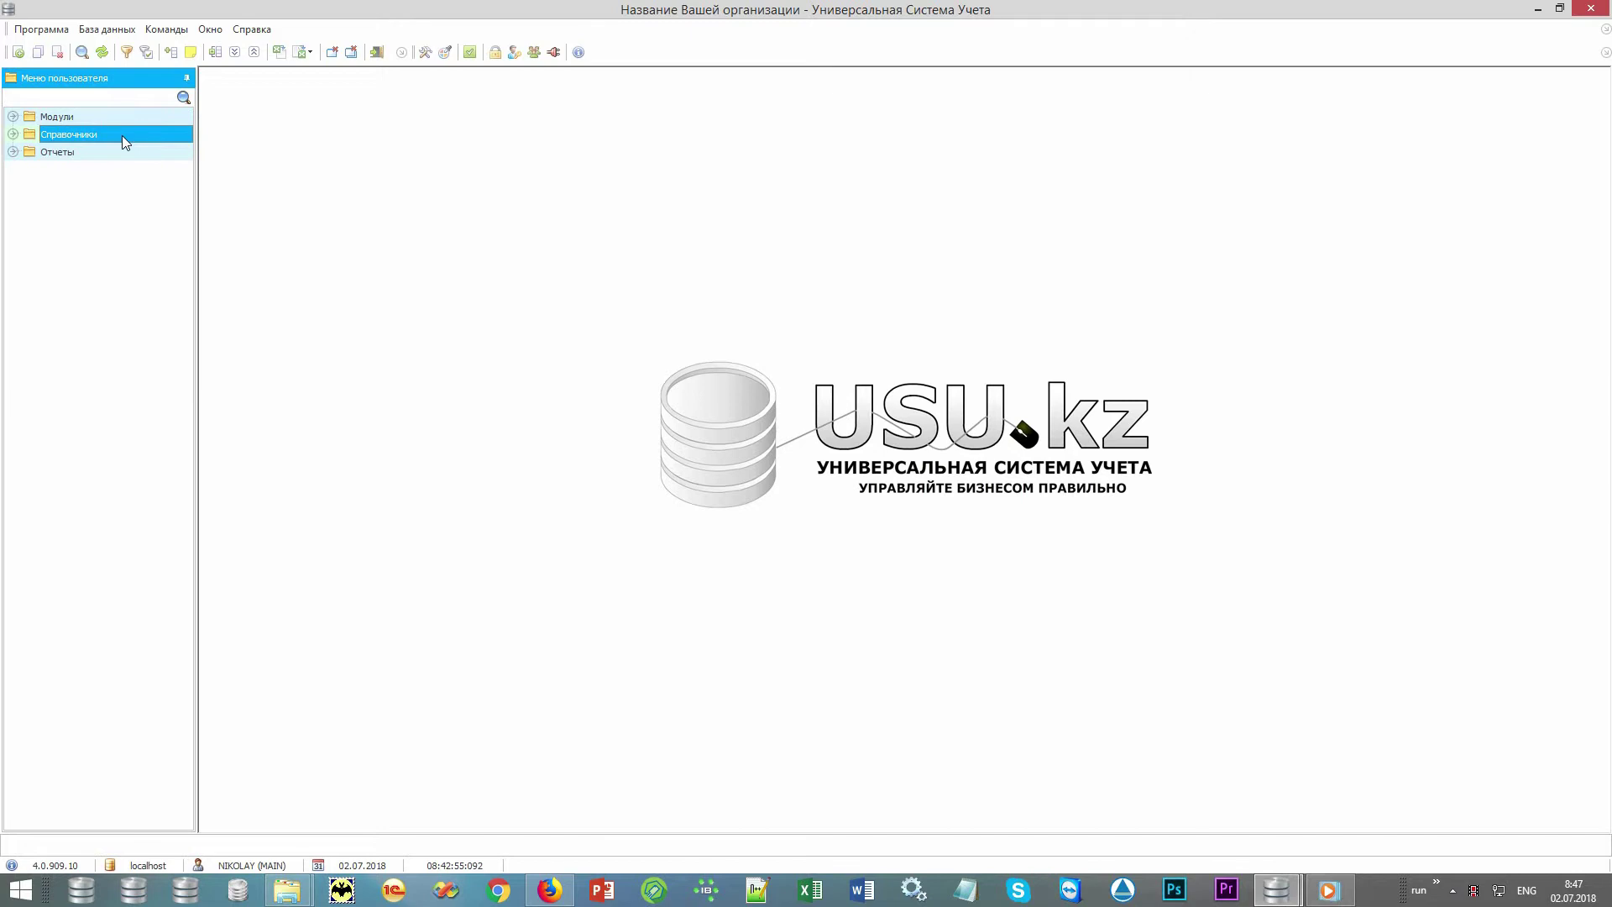
pyautogui.click(120, 154)
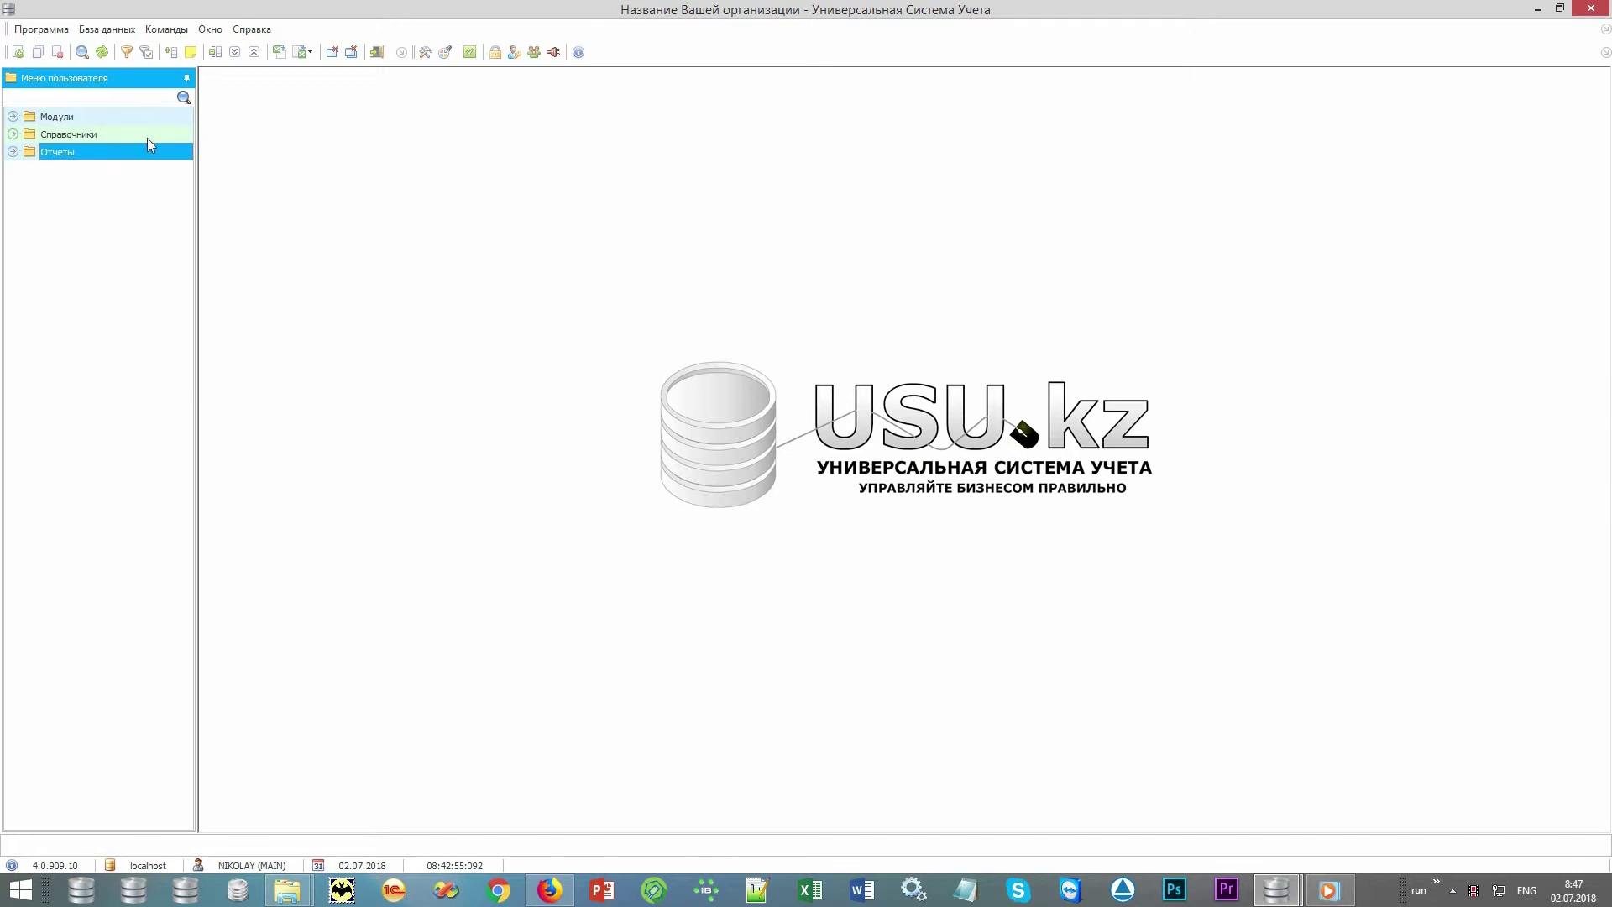
pyautogui.doubleClick(169, 131)
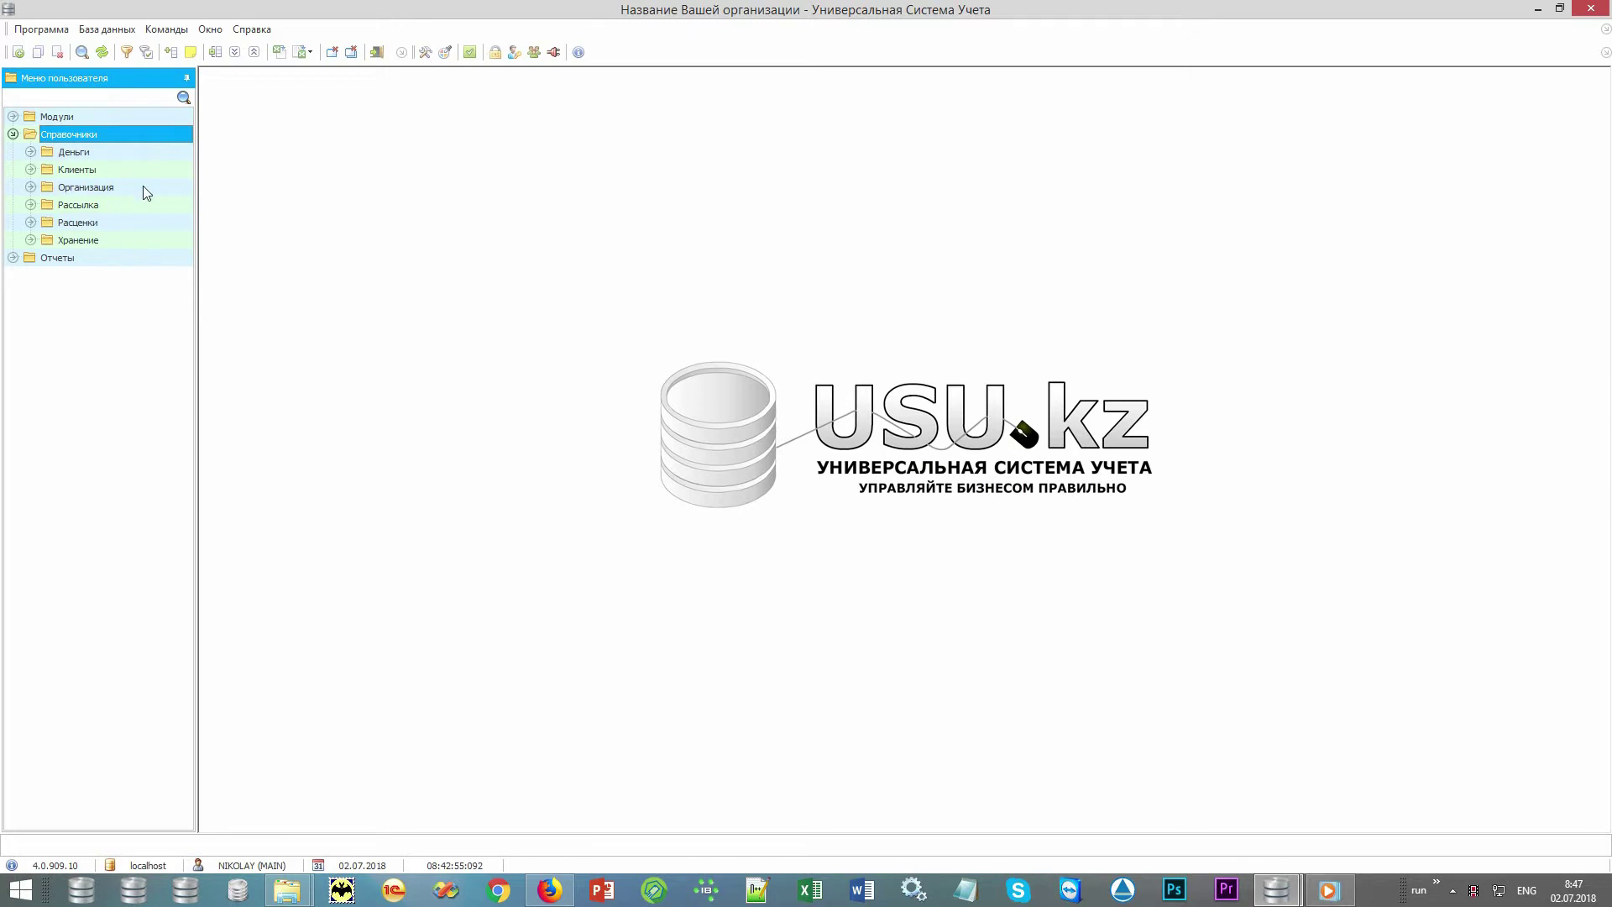
pyautogui.doubleClick(148, 151)
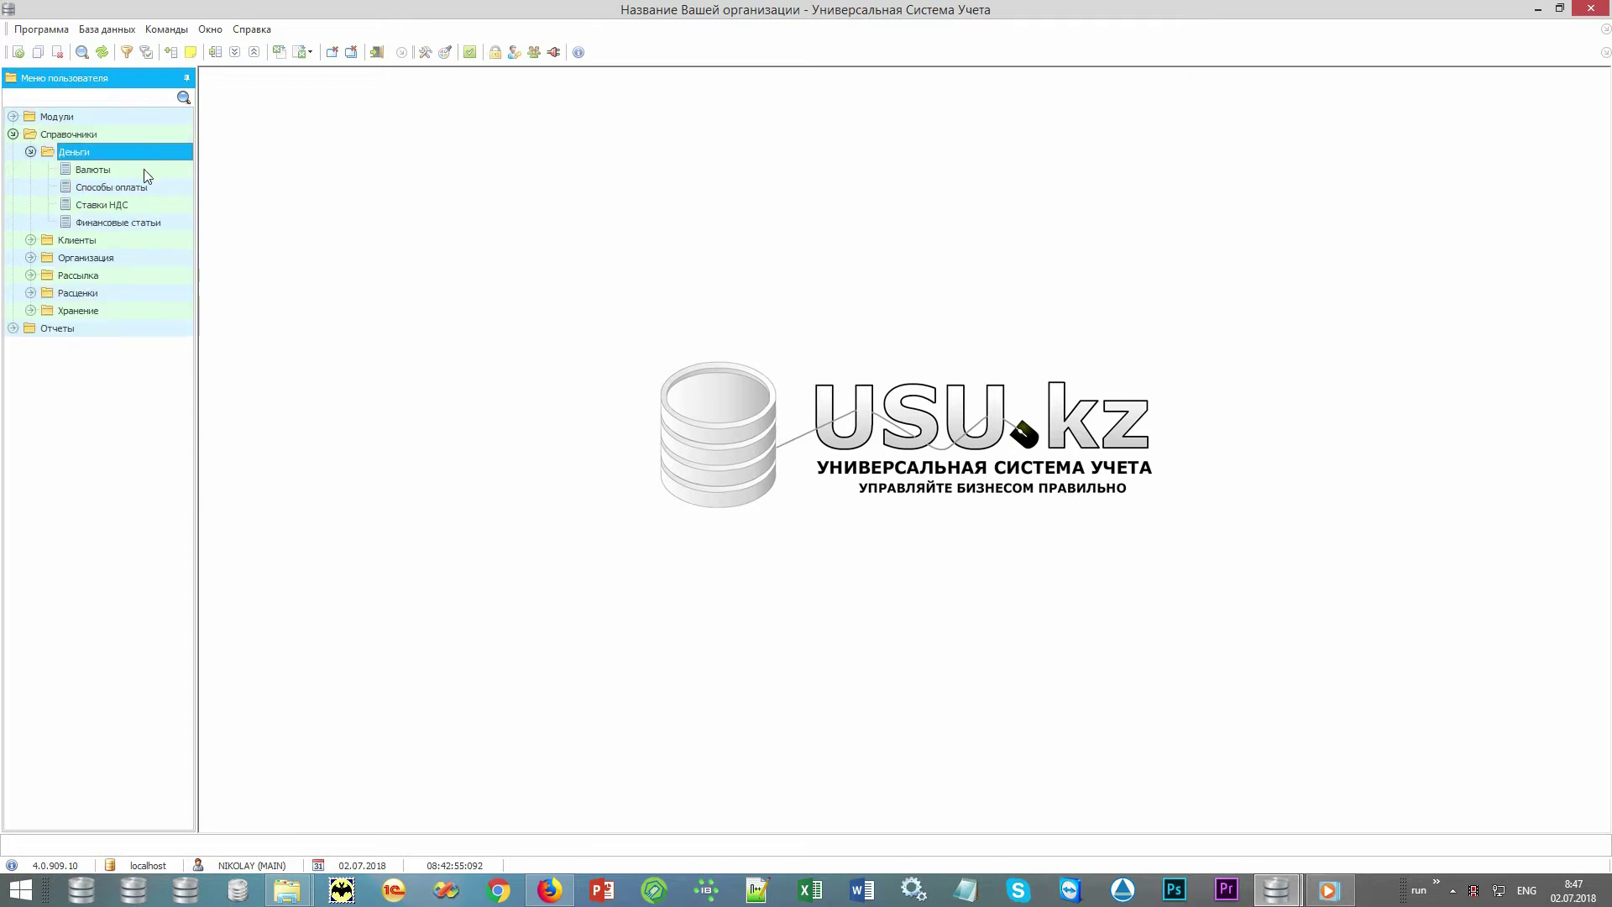
pyautogui.click(143, 169)
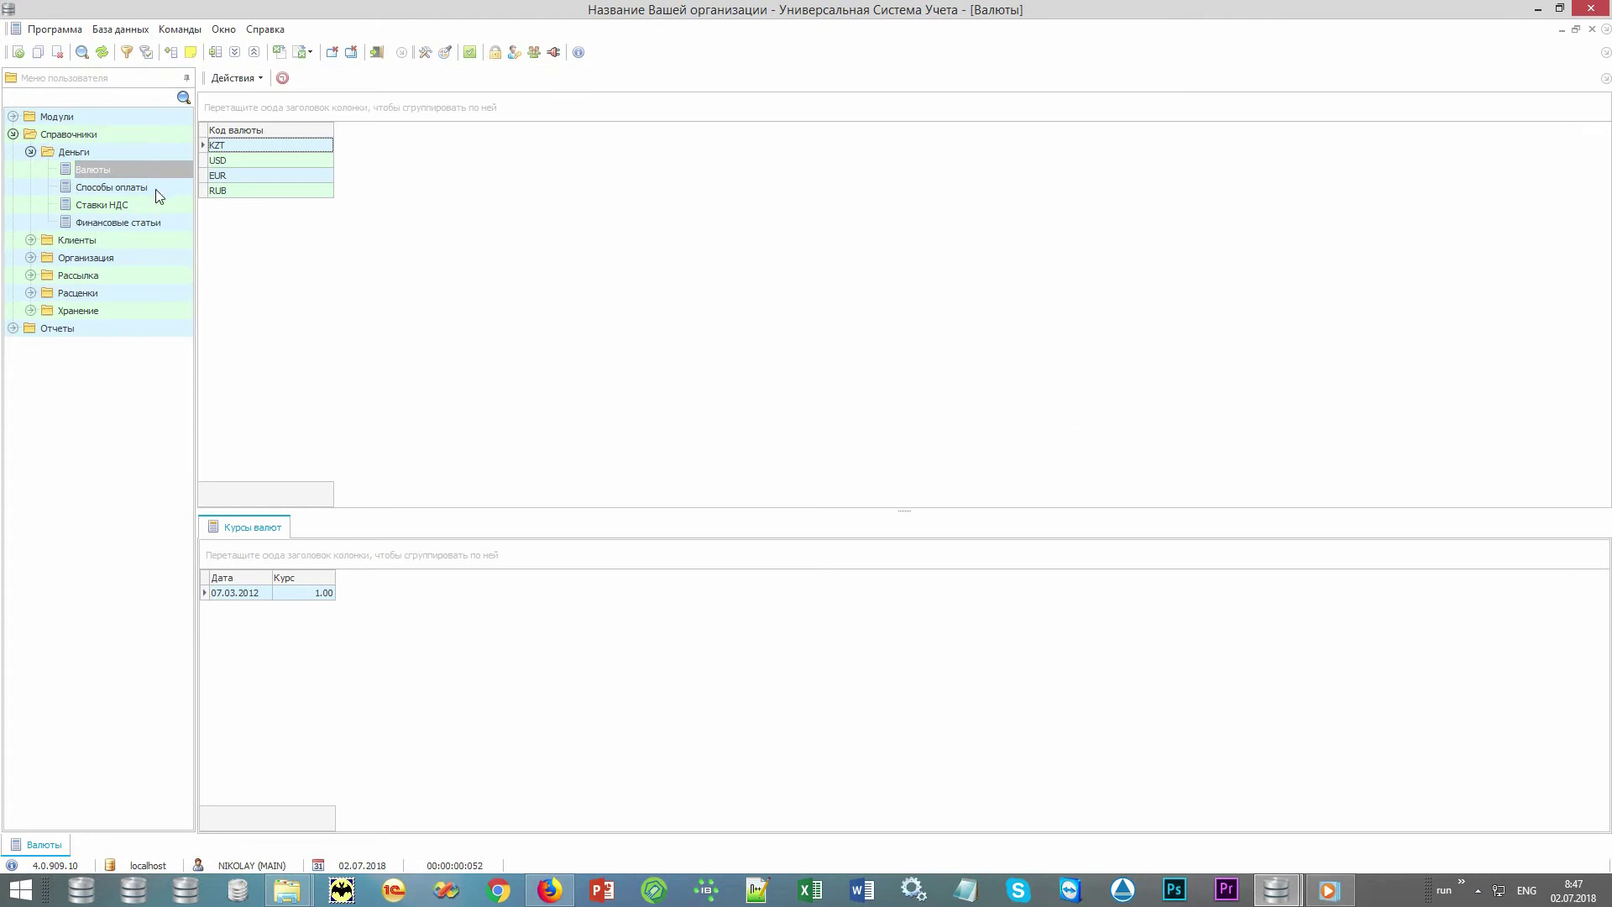
pyautogui.click(155, 188)
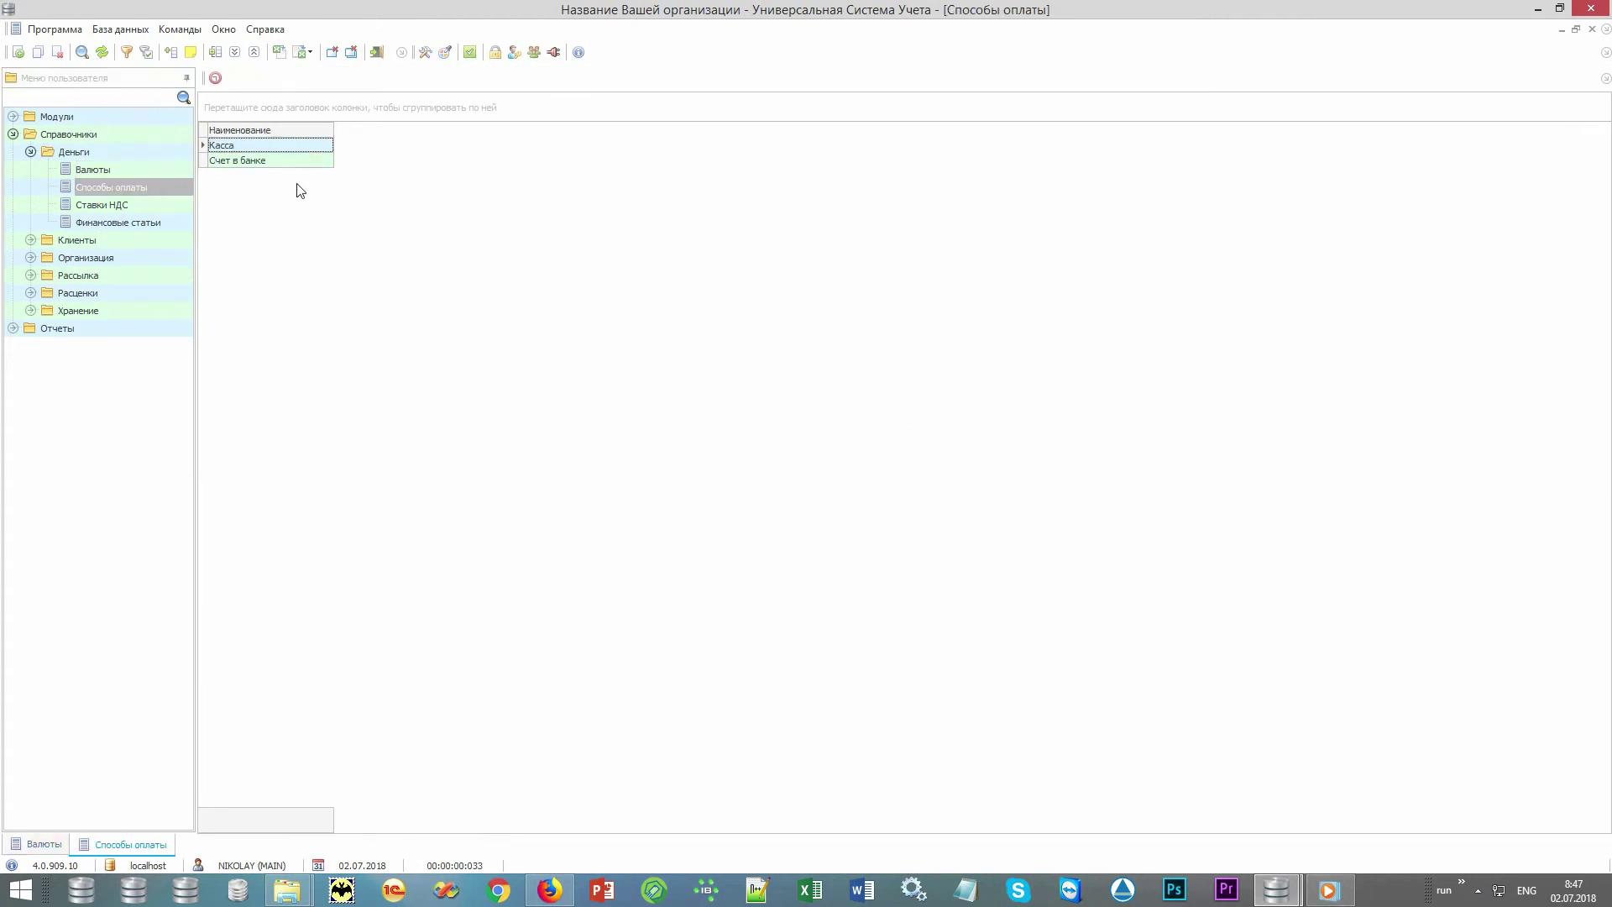
# Open the Категории контрагентов, Отделения and Сотрудники reference lists.
pyautogui.doubleClick(168, 240)
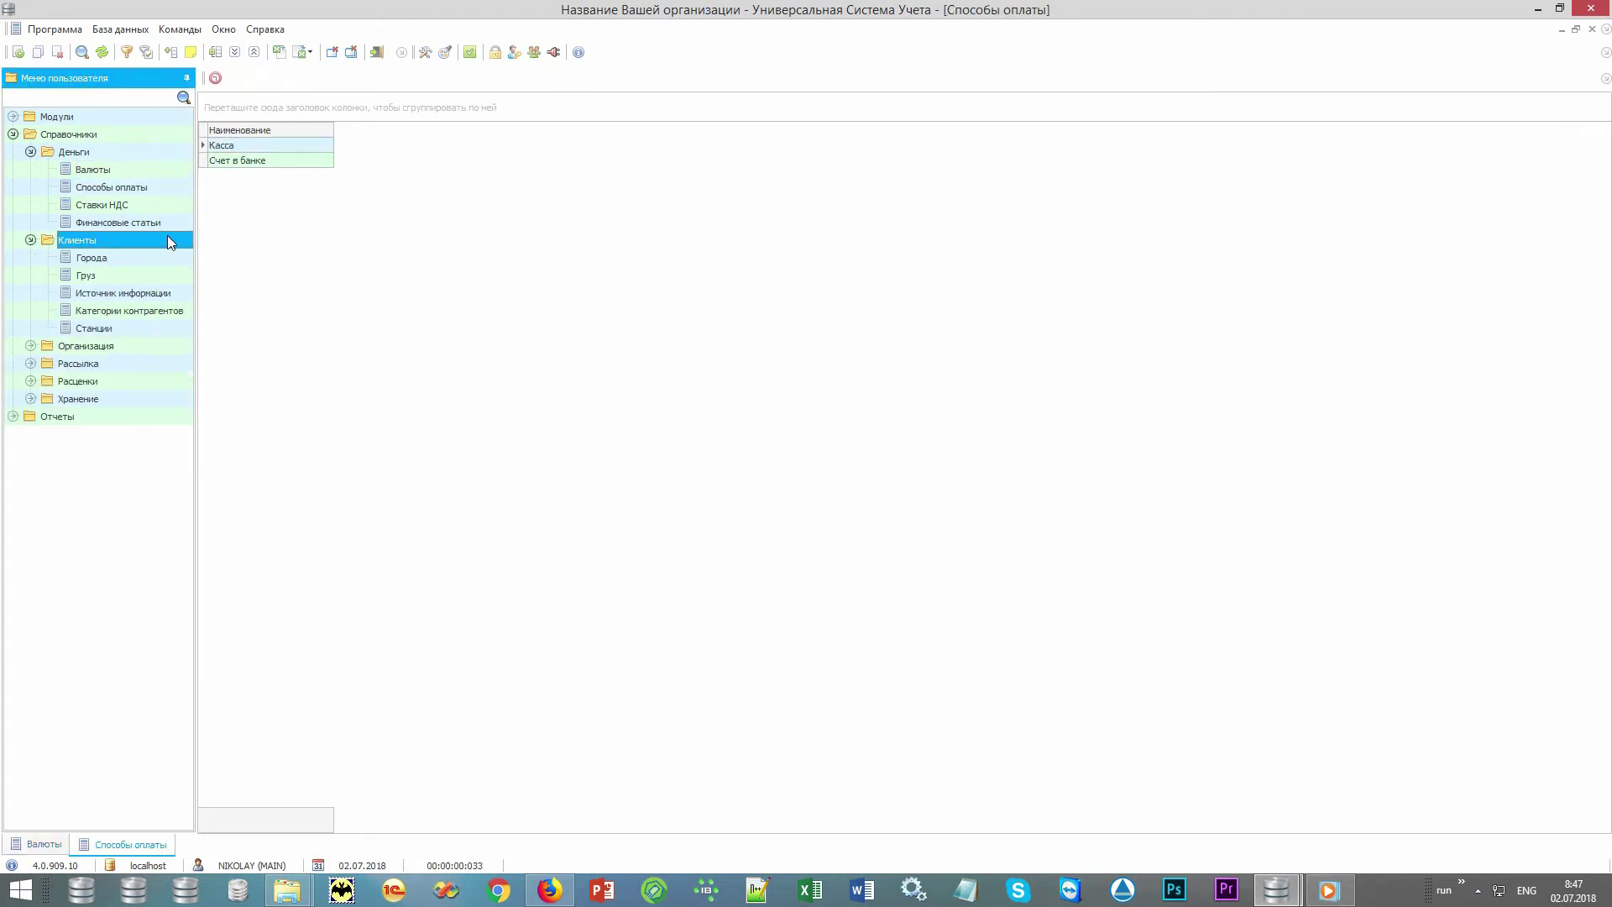
pyautogui.click(156, 310)
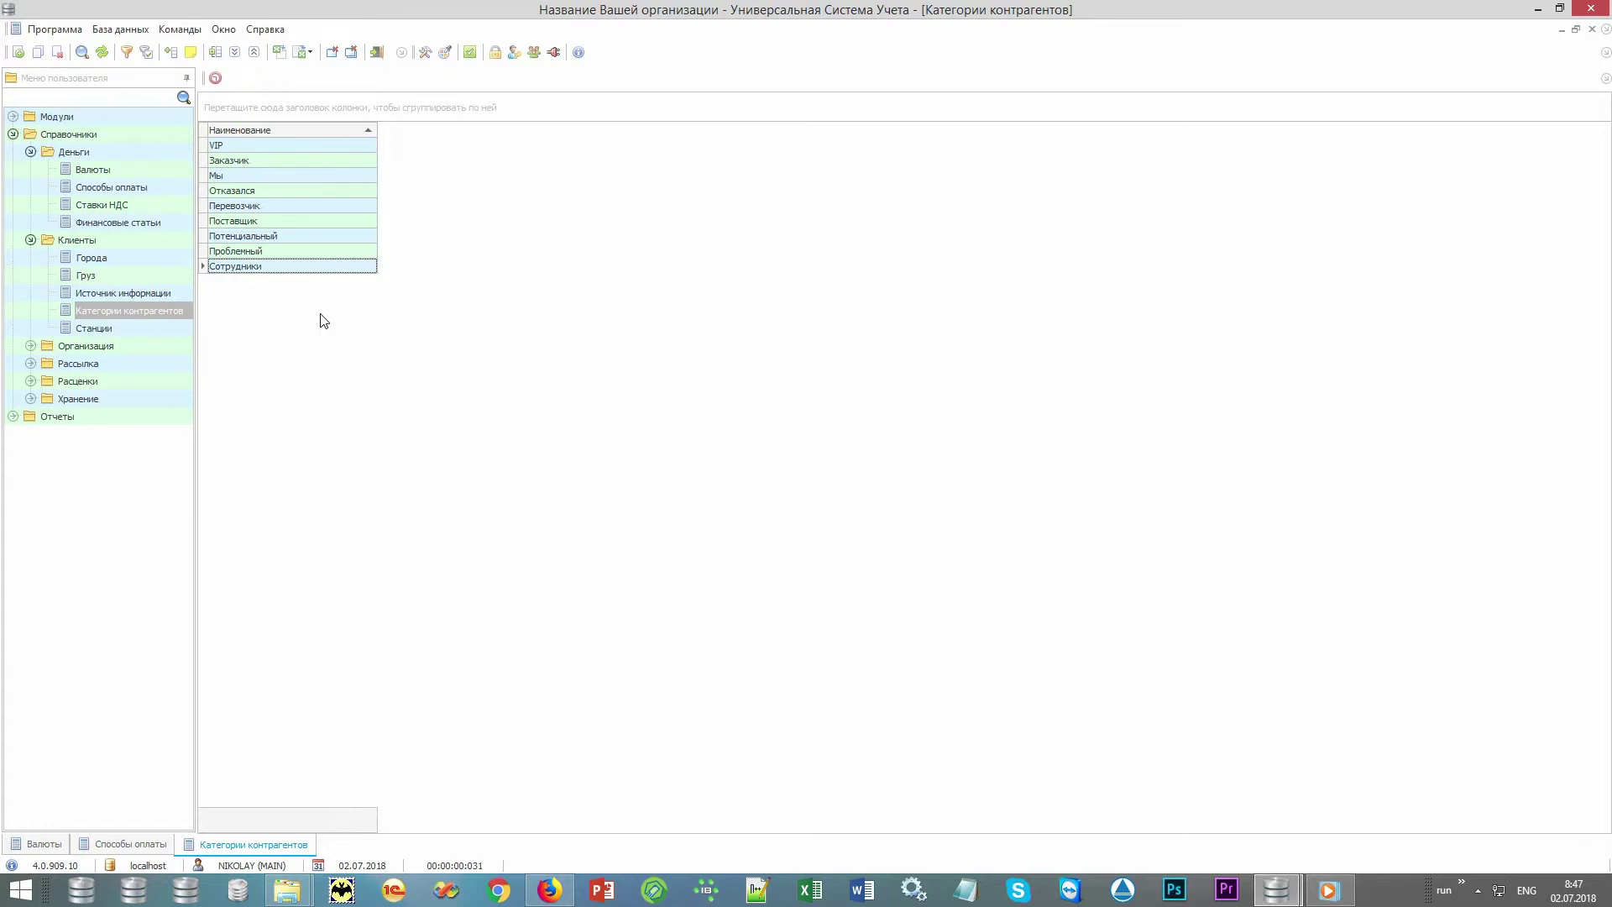
pyautogui.doubleClick(134, 345)
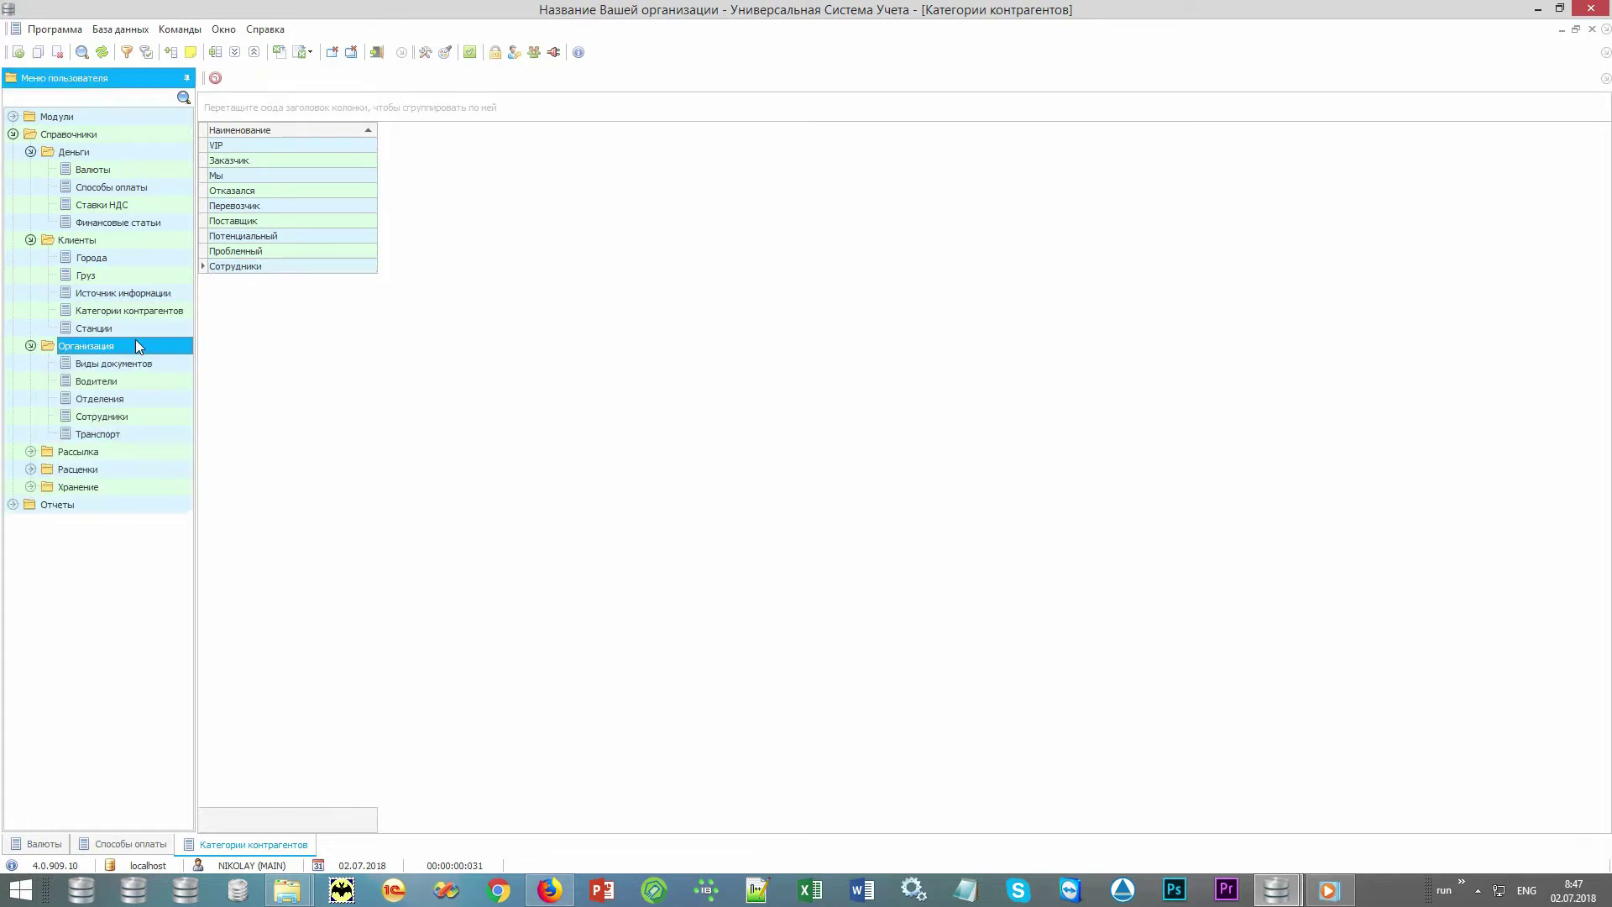
pyautogui.click(133, 398)
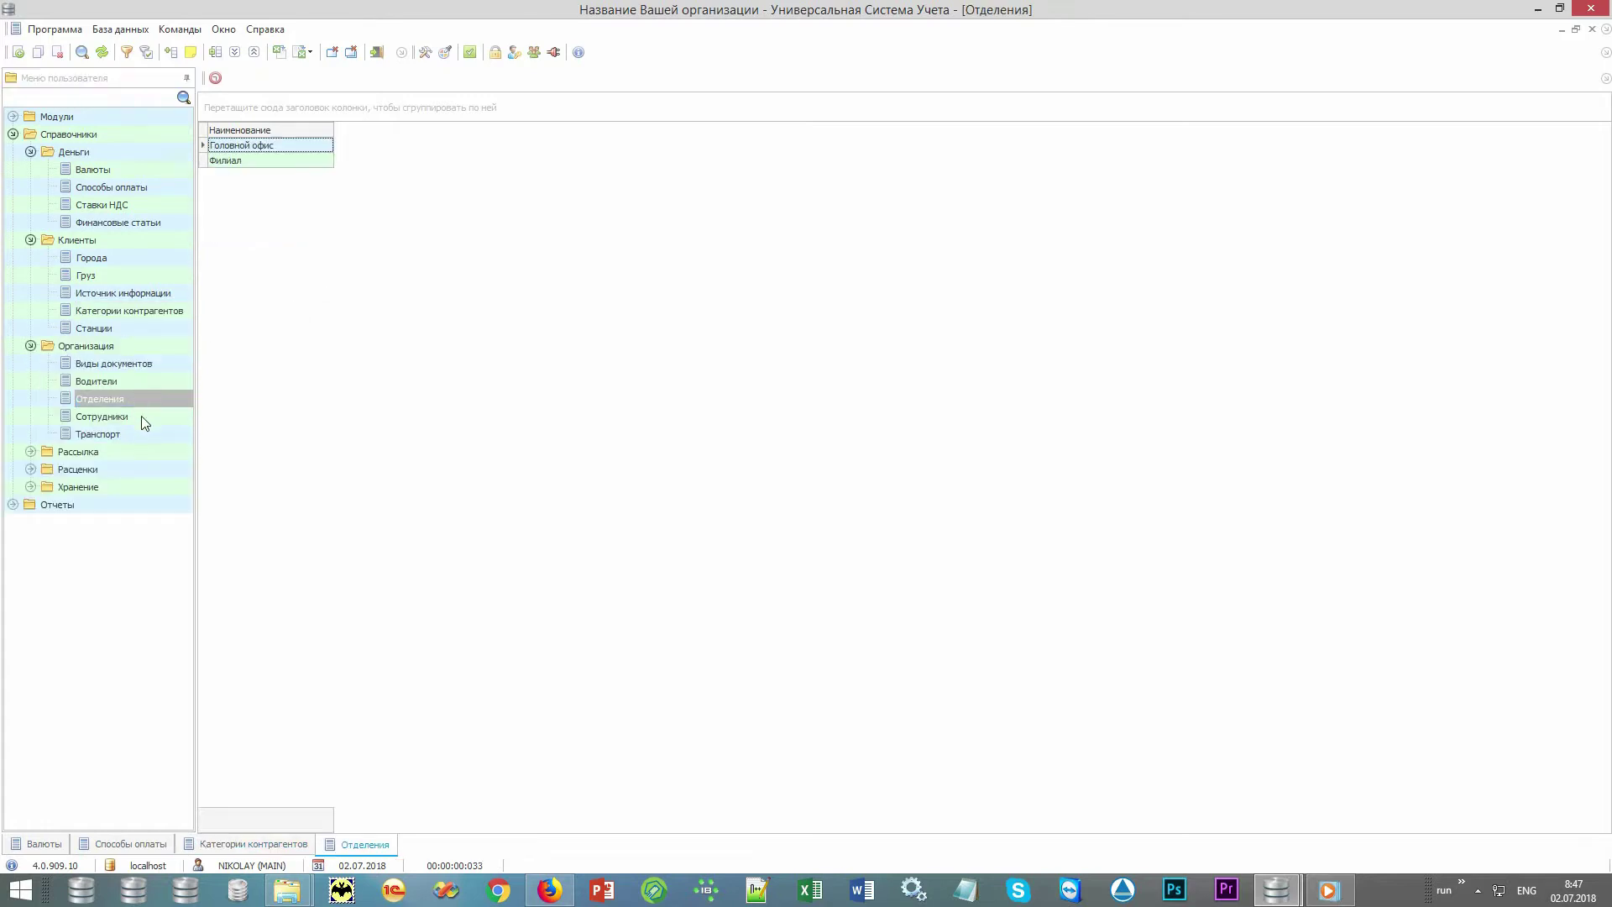
pyautogui.click(141, 416)
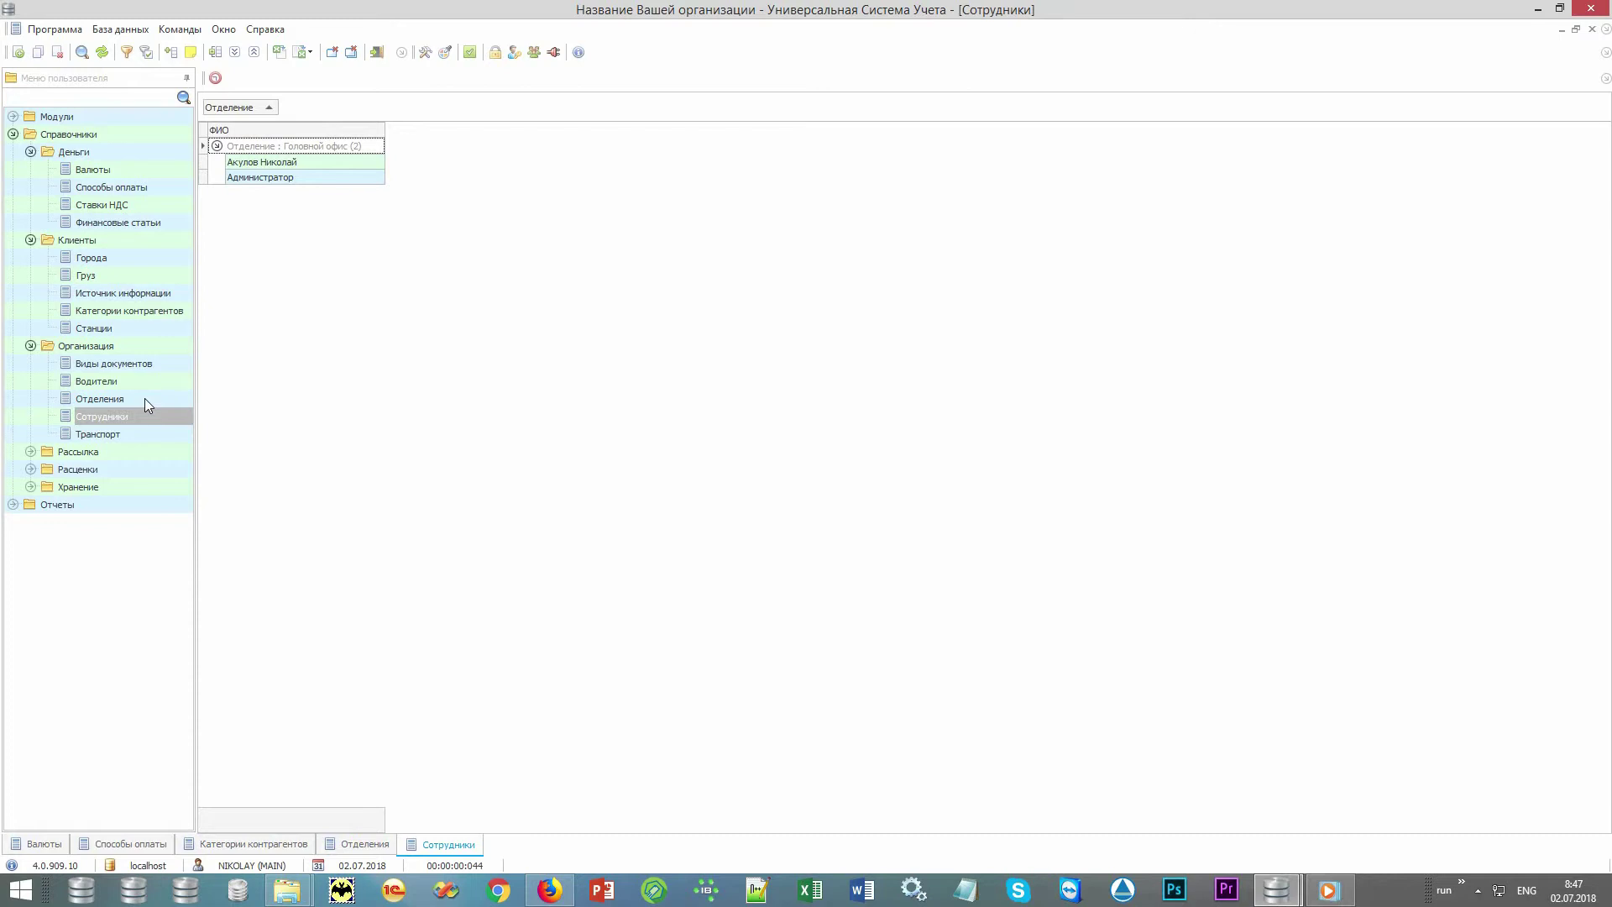
# Open the Шаблоны mailing templates and view the Скидки and Груз прибыл templates.
pyautogui.doubleClick(125, 452)
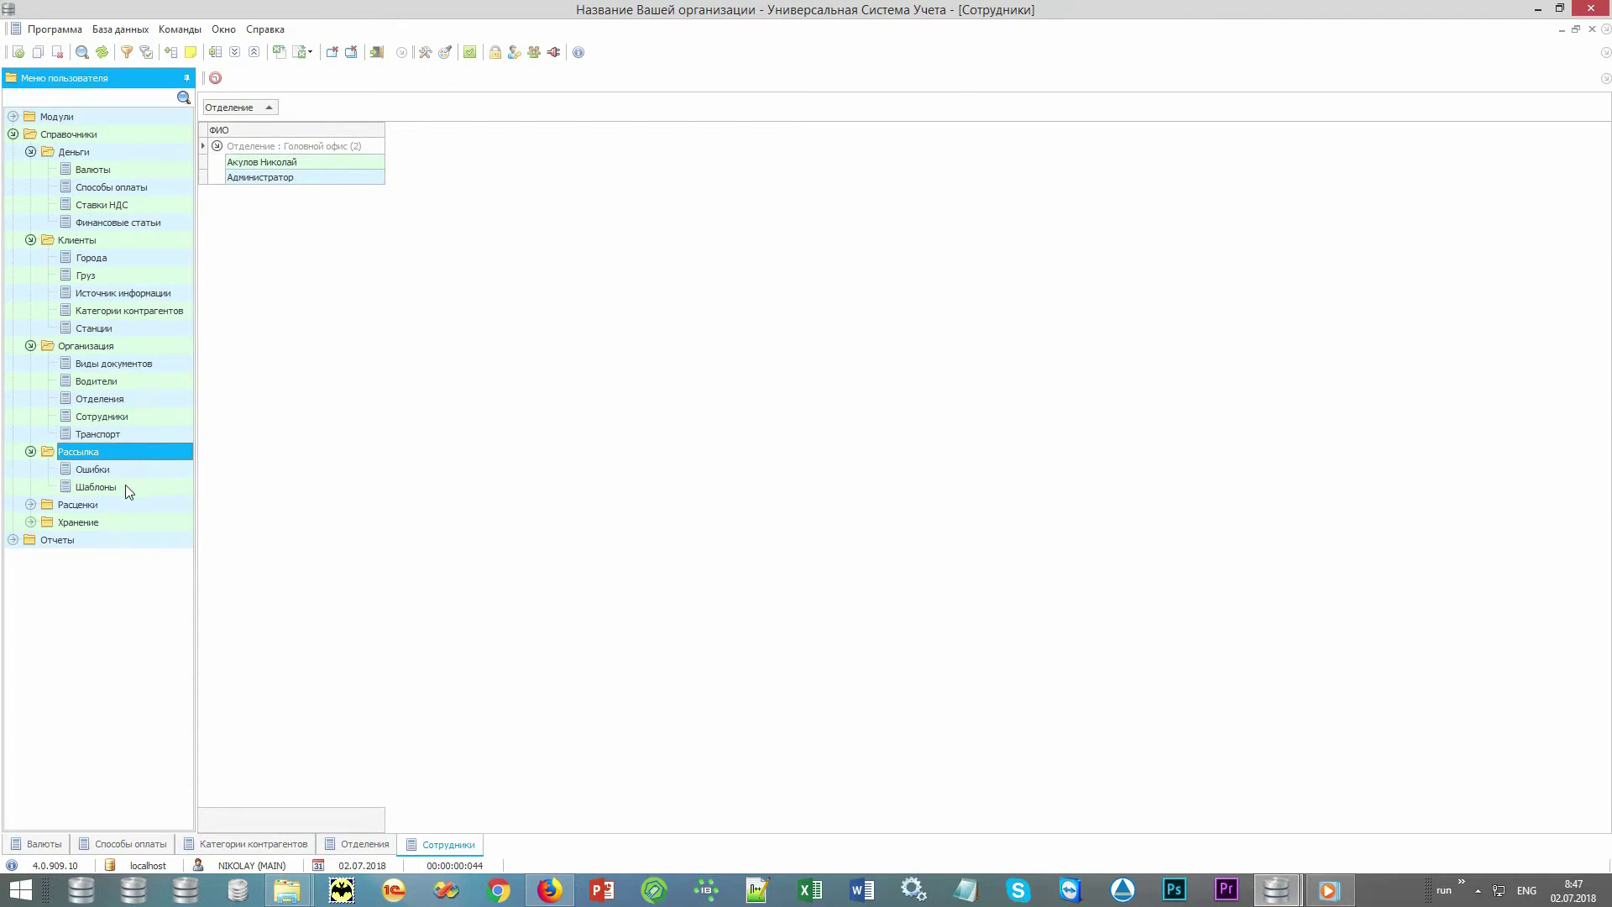
pyautogui.click(130, 490)
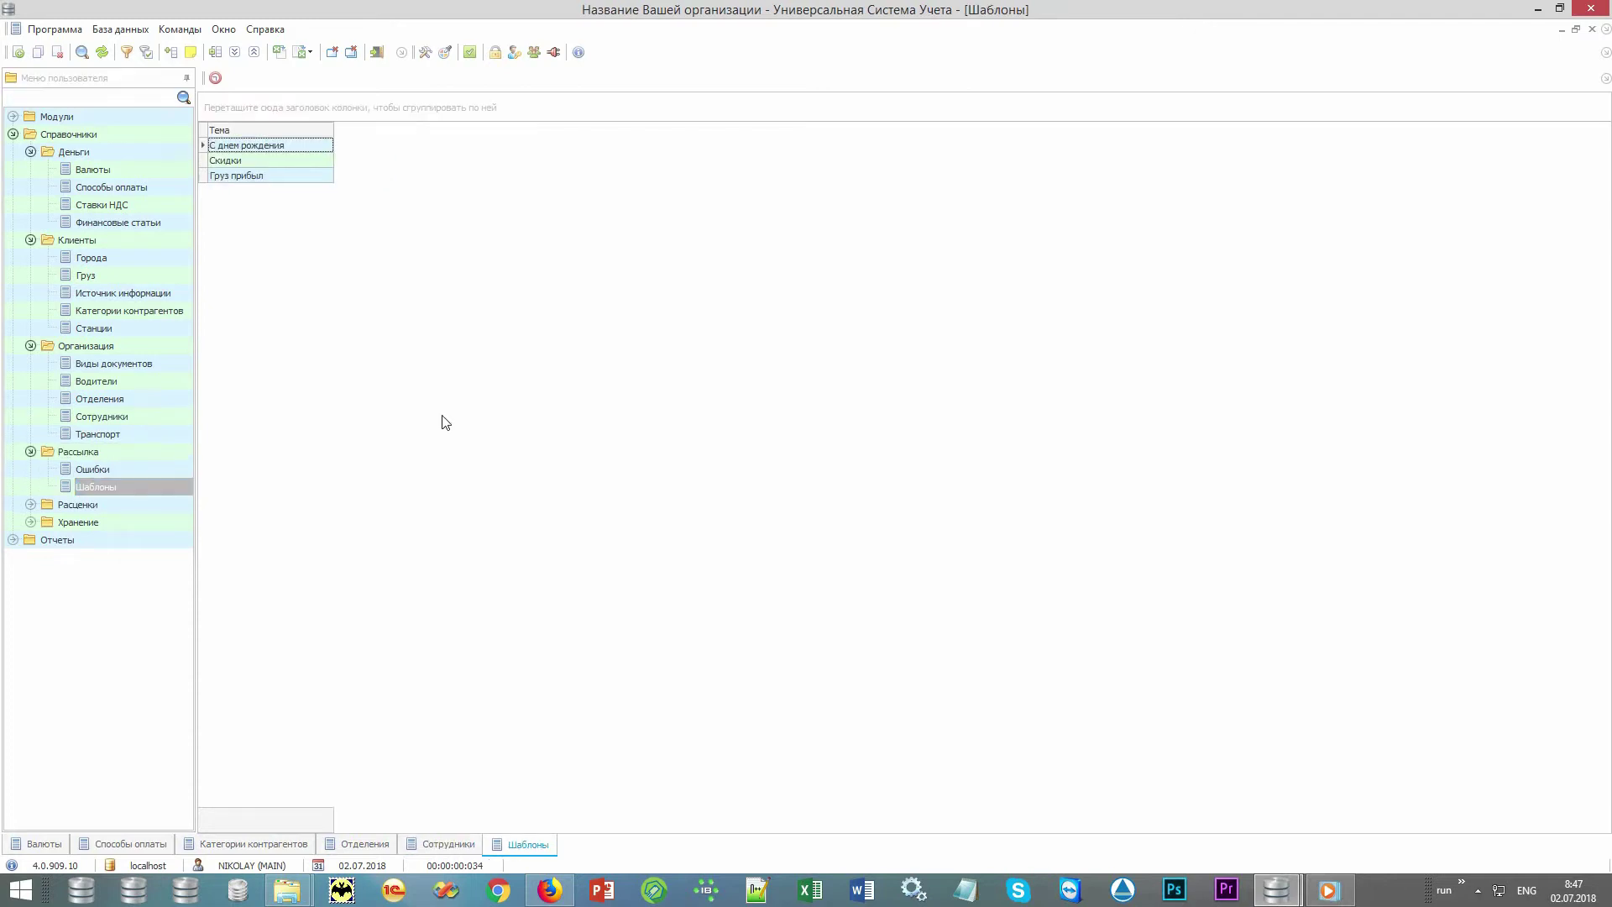
pyautogui.click(294, 162)
pyautogui.click(286, 176)
# Launch the Отчеты > Рассылка > Массовая рассылка report.
pyautogui.doubleClick(152, 542)
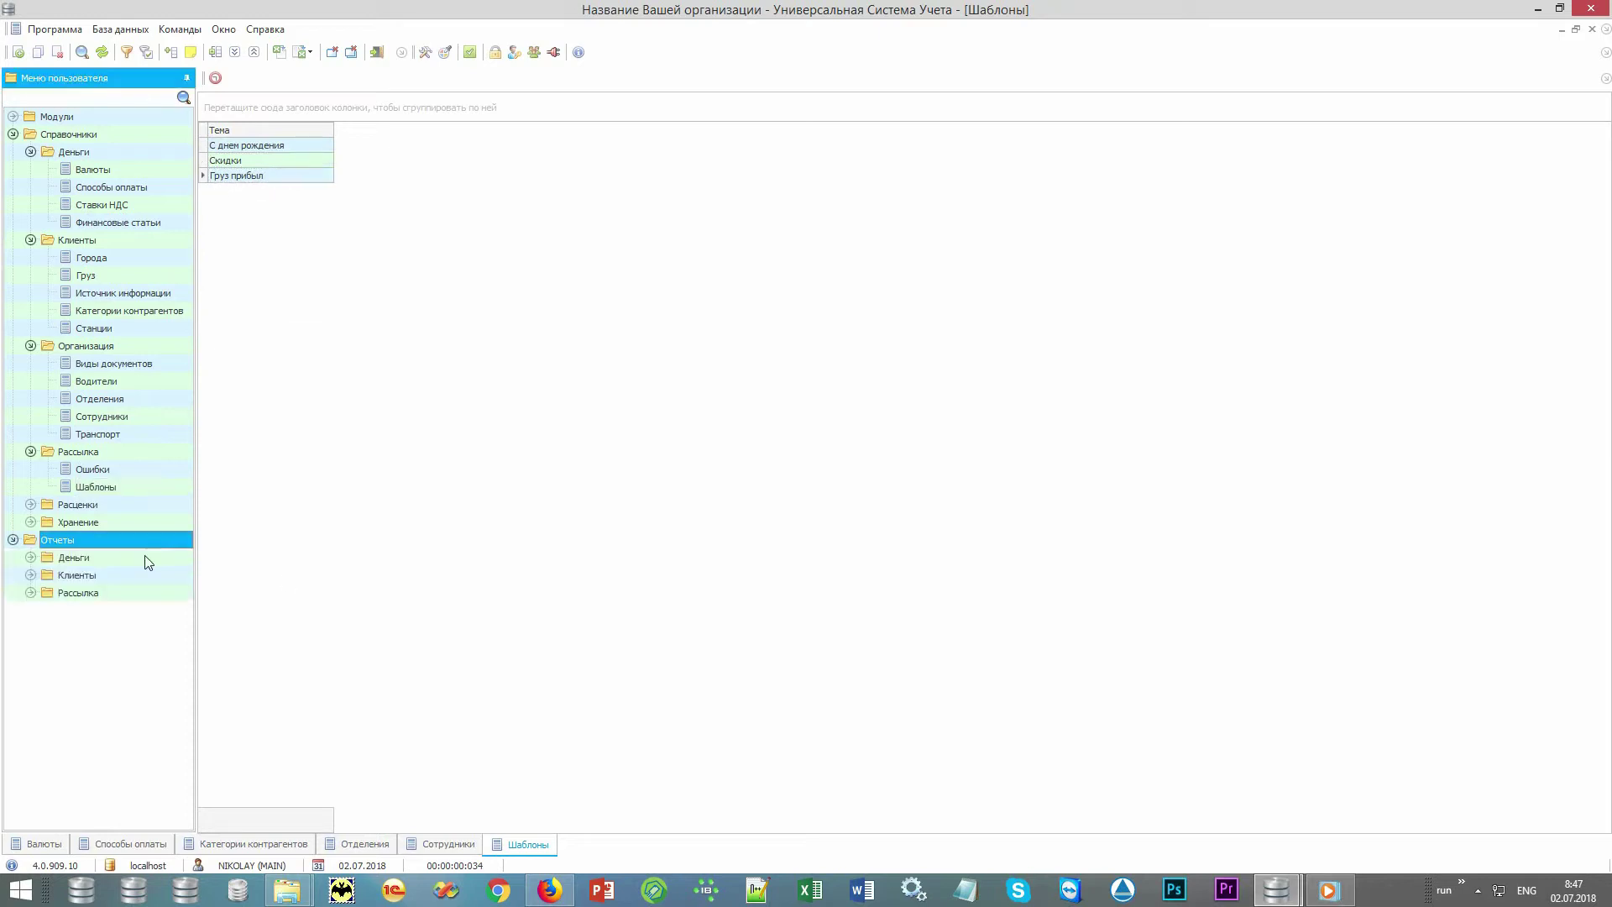
pyautogui.doubleClick(111, 593)
pyautogui.doubleClick(132, 628)
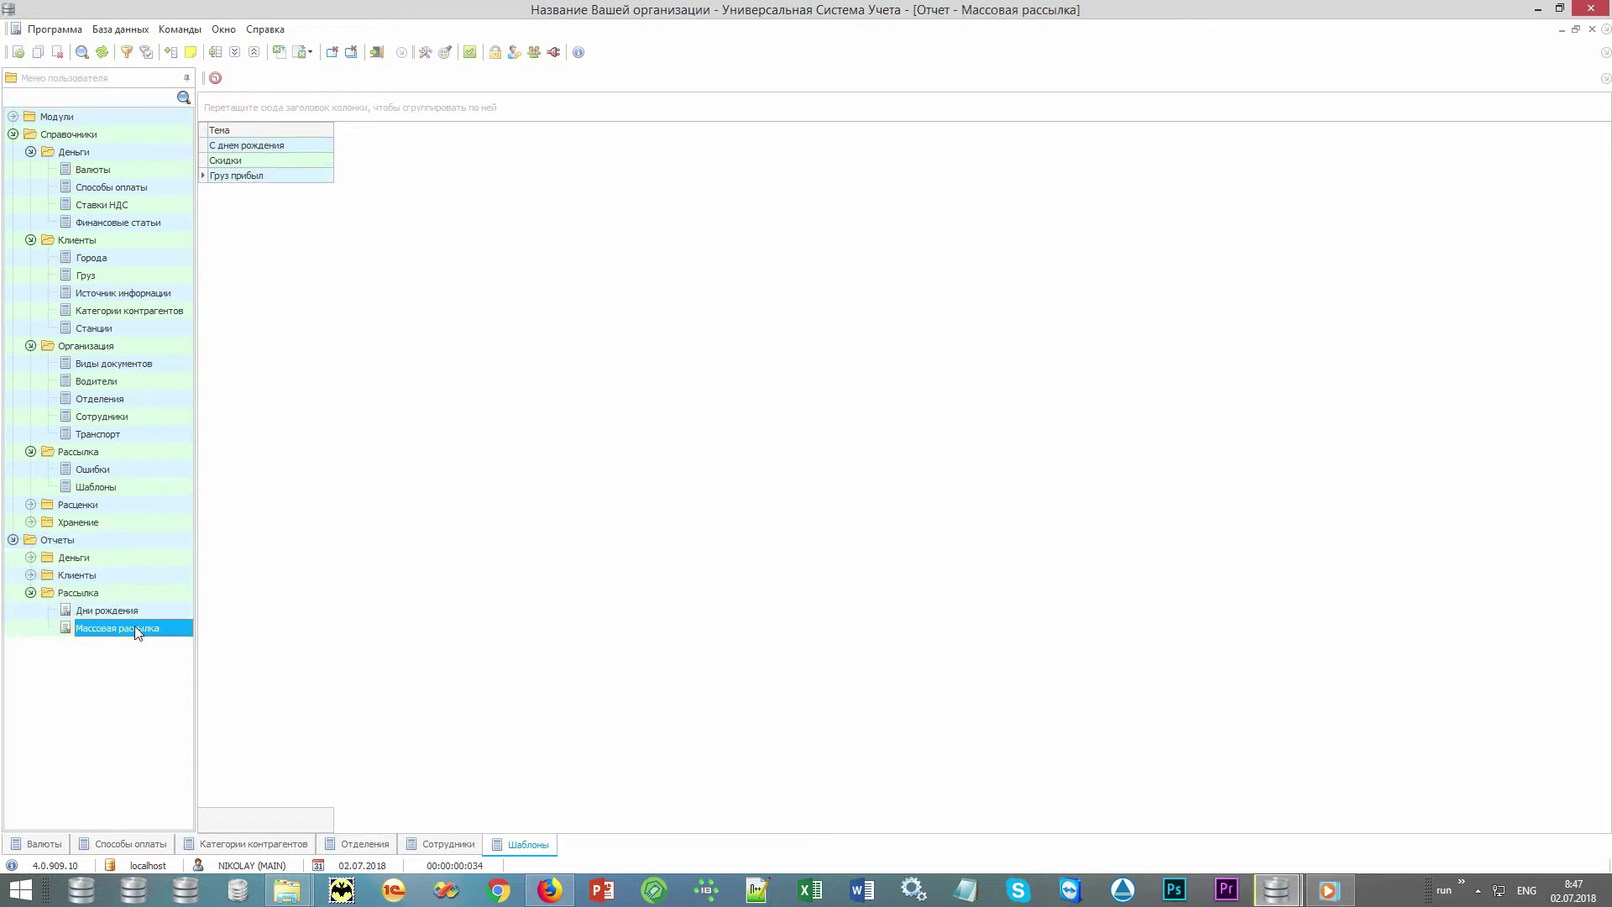
# Generate the Массовая рассылка report and start a mailing, toggling e-mail, Viber and voice channels.
pyautogui.click(803, 817)
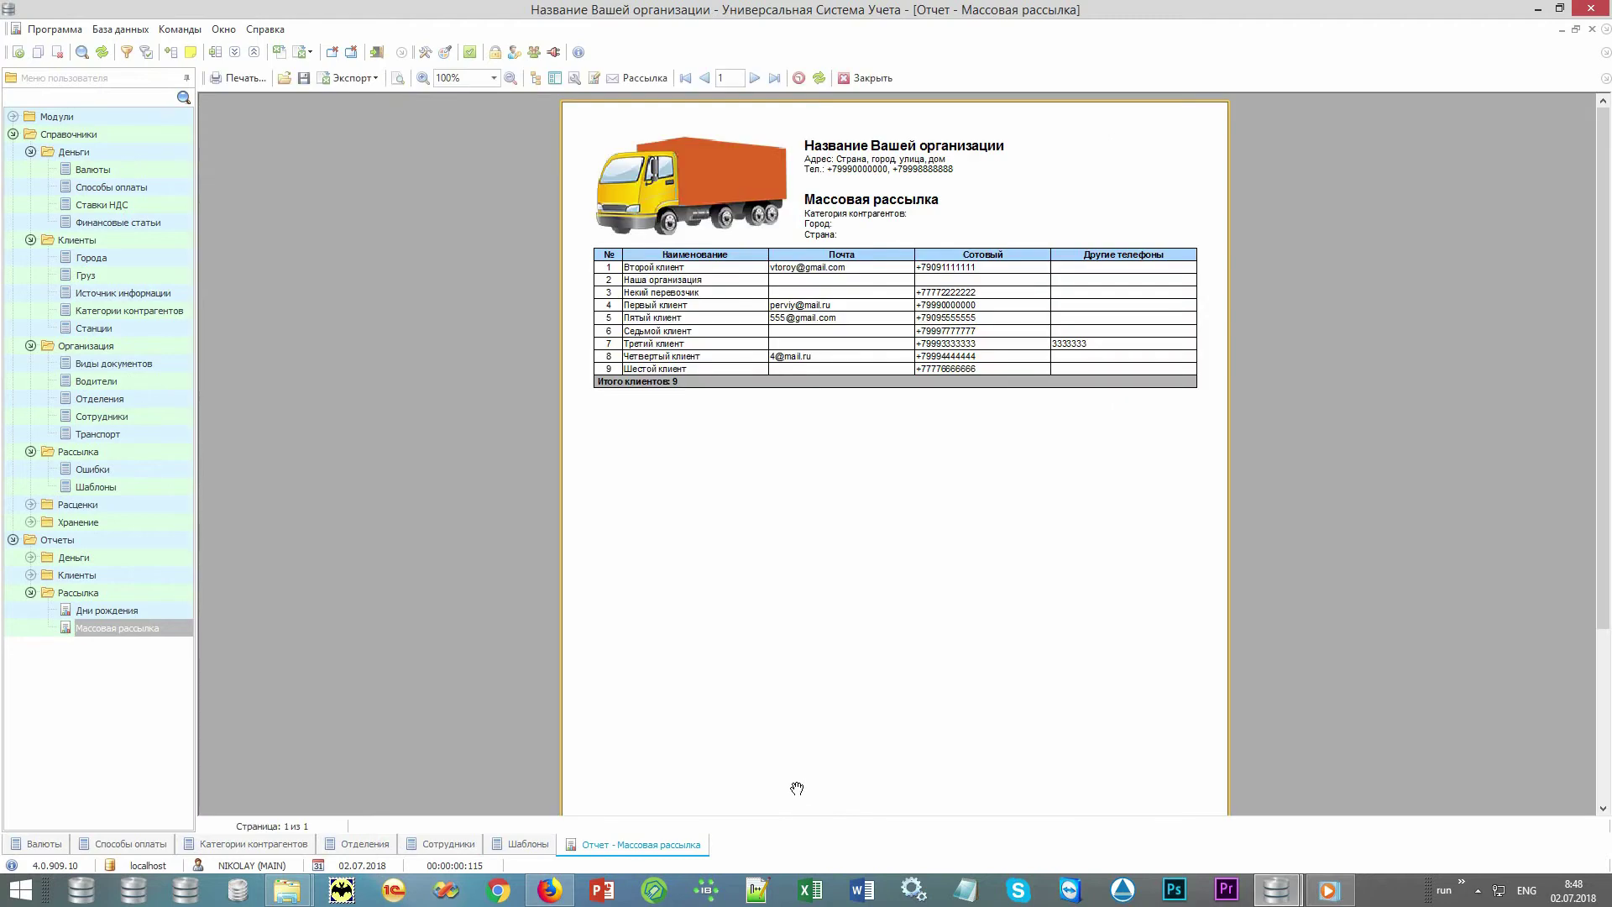
pyautogui.click(646, 78)
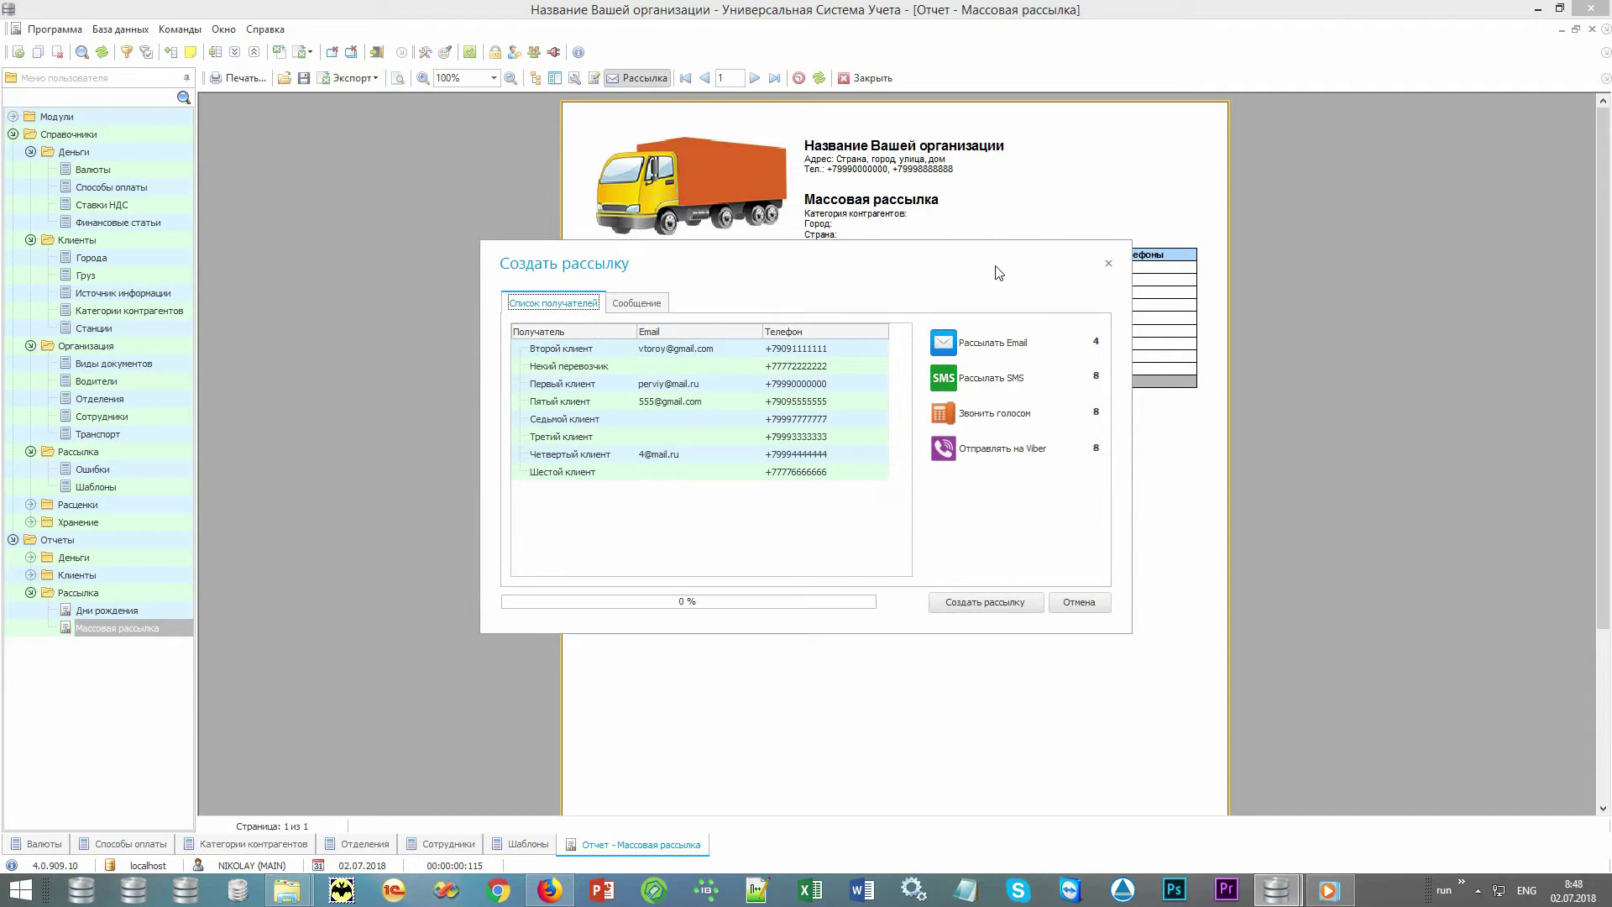
pyautogui.click(1024, 345)
pyautogui.click(1012, 382)
pyautogui.click(1015, 454)
pyautogui.click(1020, 415)
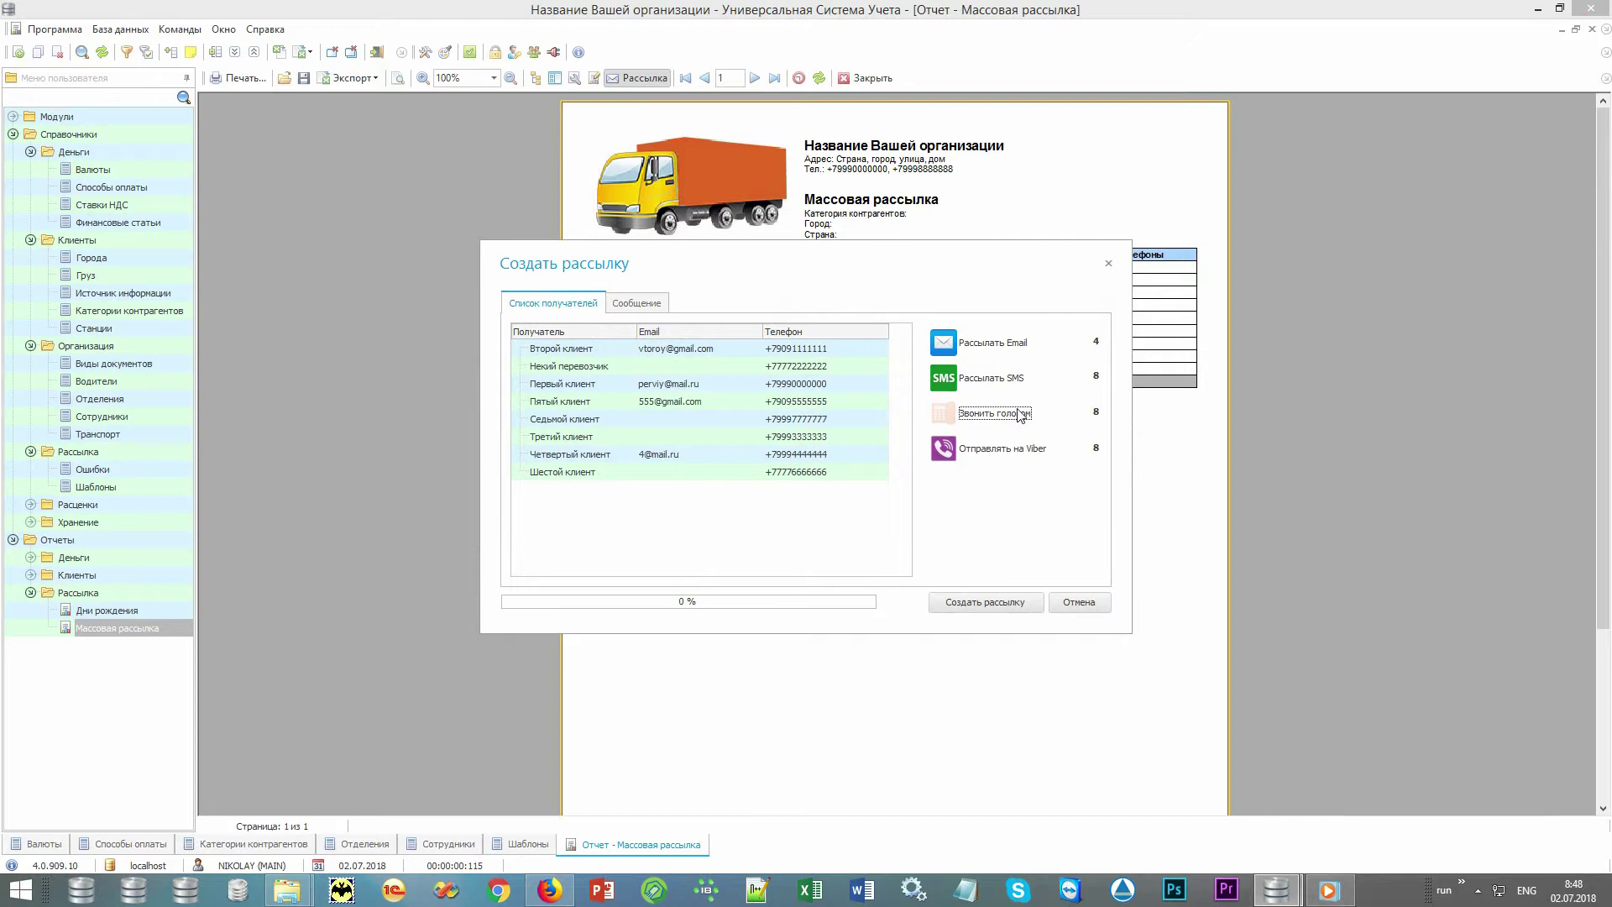
pyautogui.click(1020, 415)
# Review the mailing message templates, then cancel the mailing without sending.
pyautogui.click(654, 304)
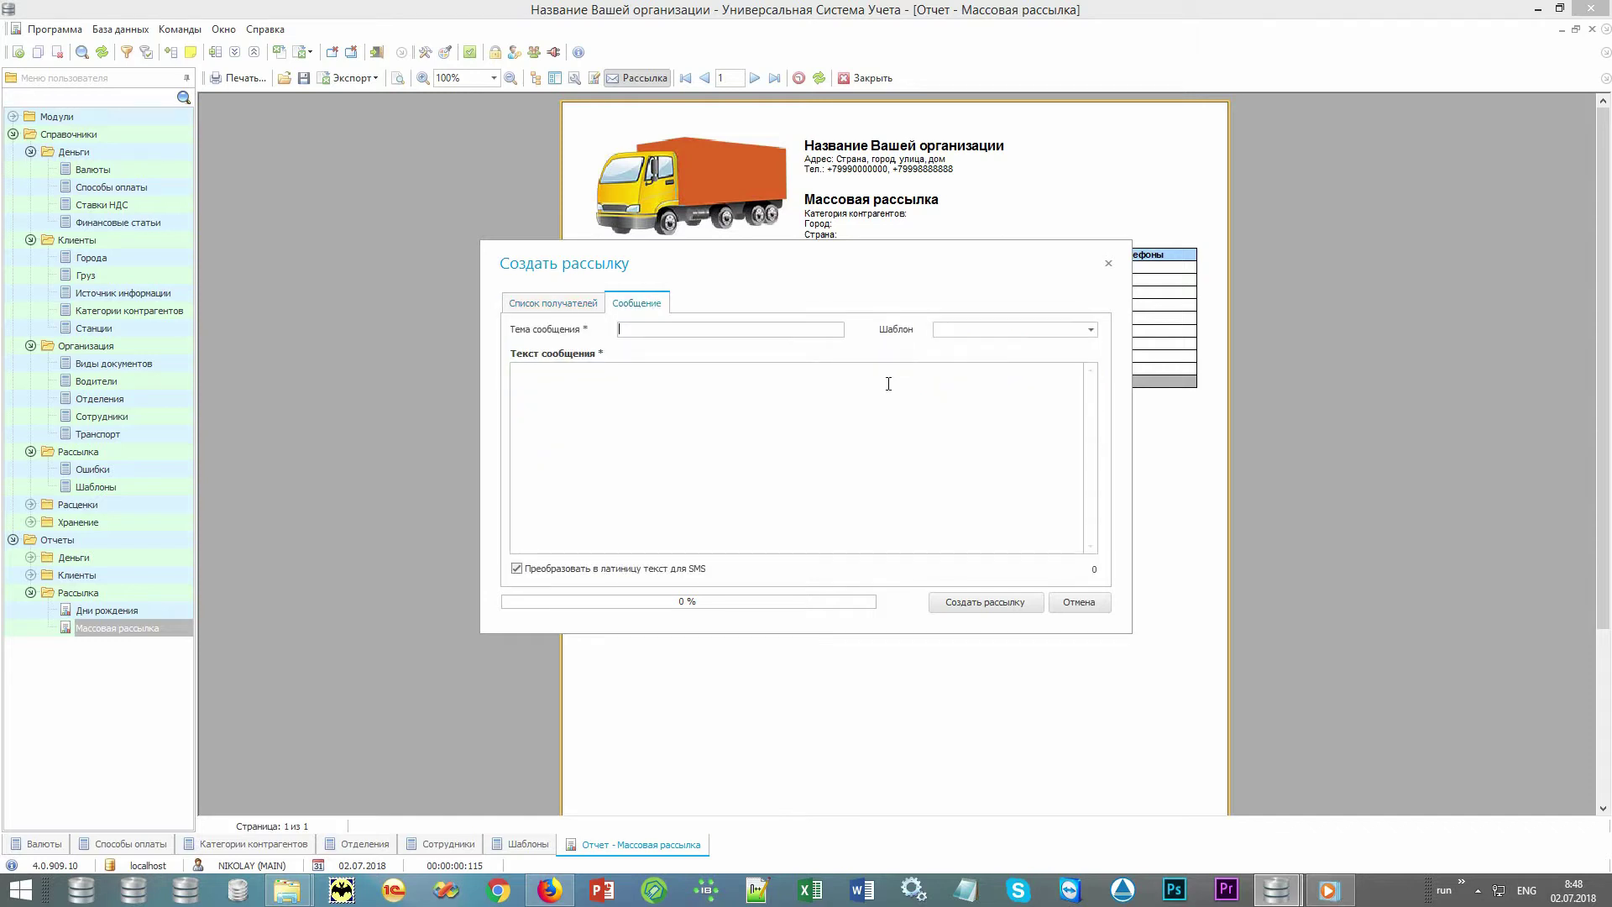
pyautogui.click(1089, 330)
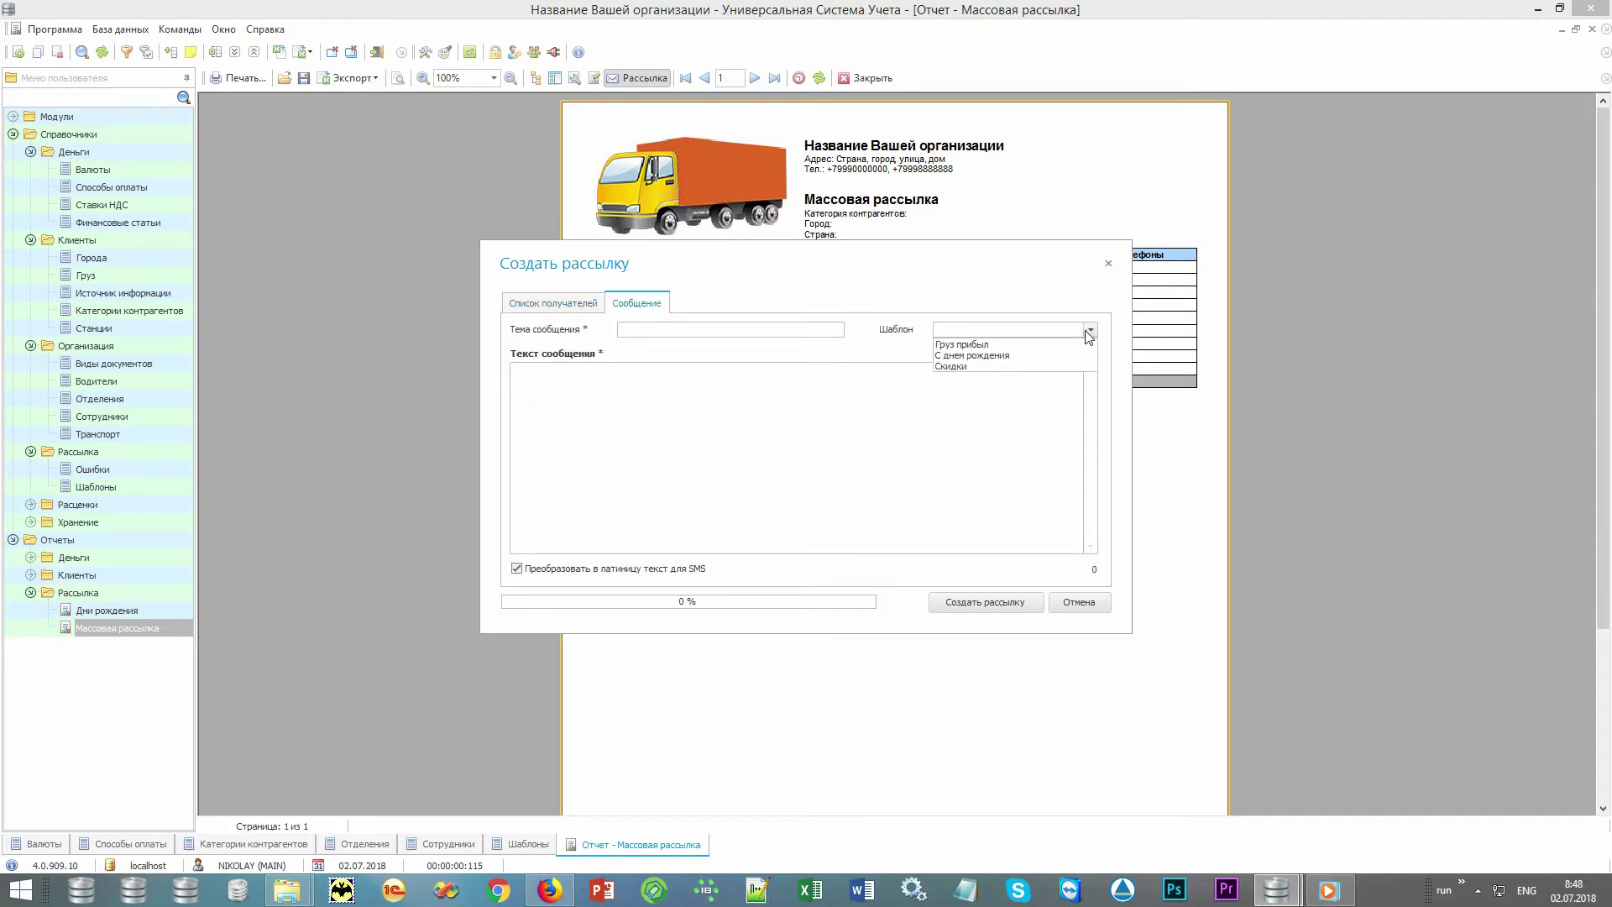
pyautogui.click(1089, 330)
pyautogui.click(1081, 603)
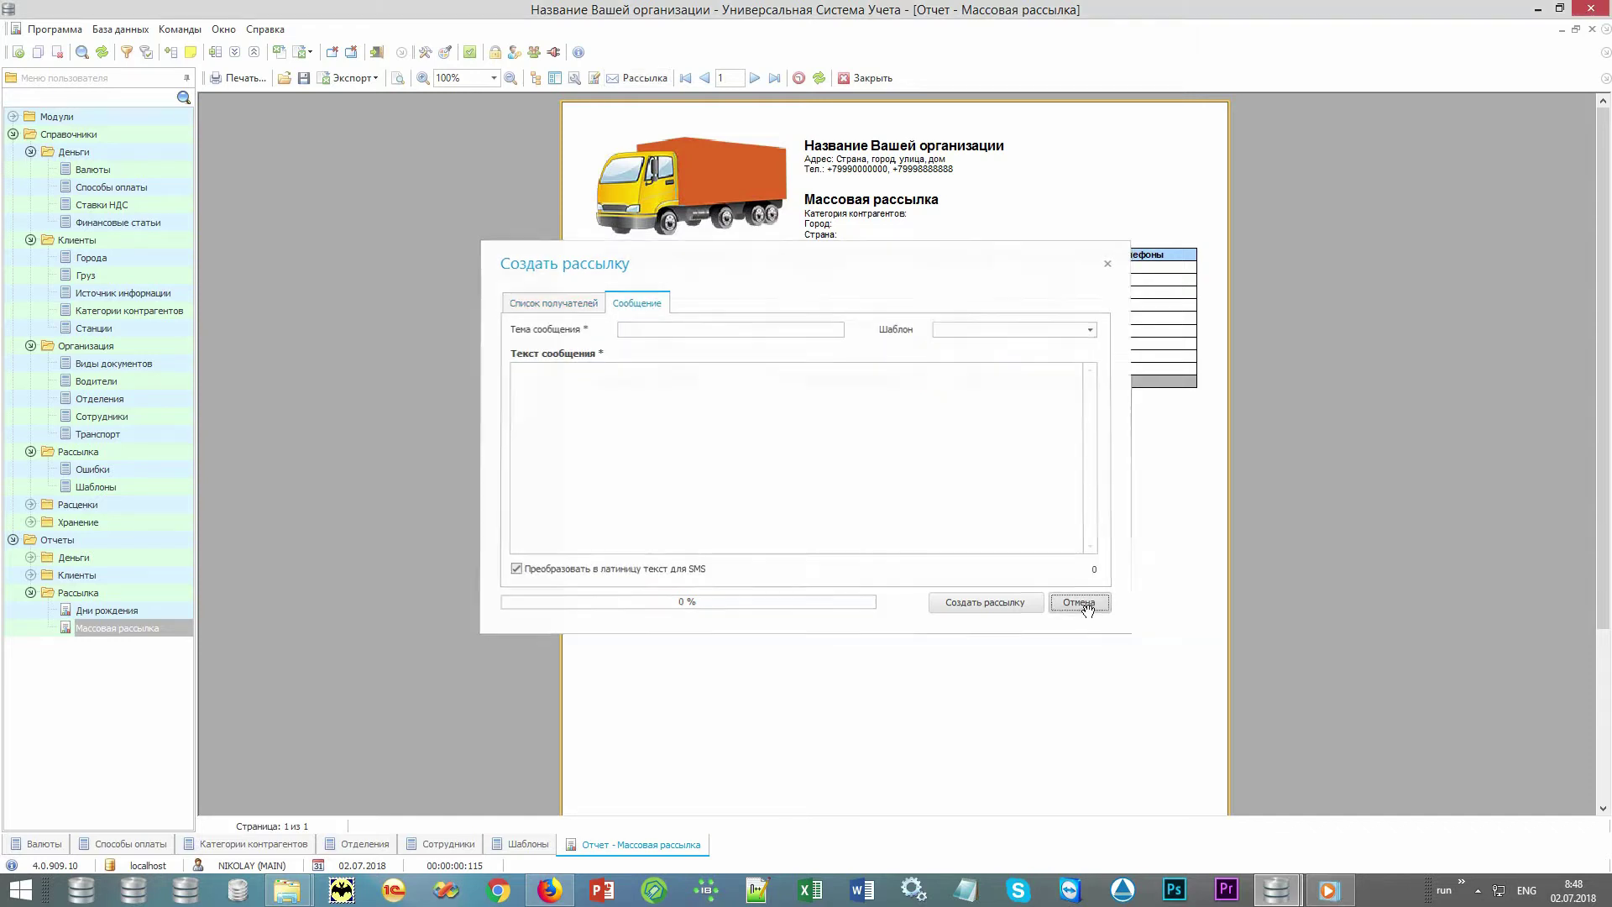
pyautogui.doubleClick(162, 506)
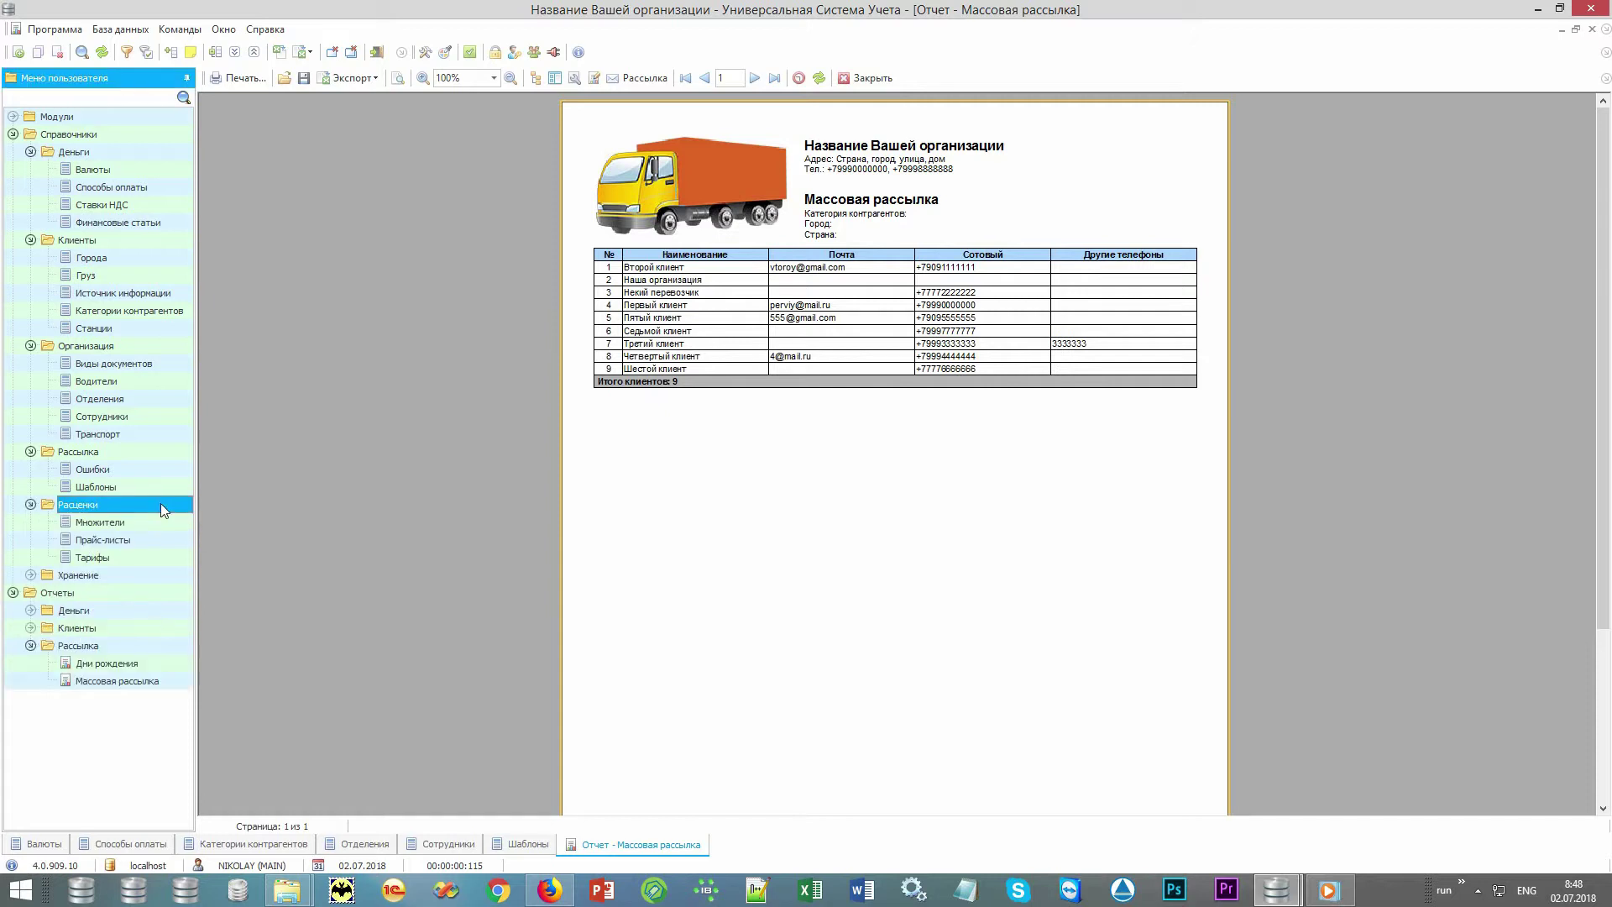
# Open the Тарифы price table and Хранение > Ячейки list, then collapse the Отчеты folders.
pyautogui.doubleClick(126, 558)
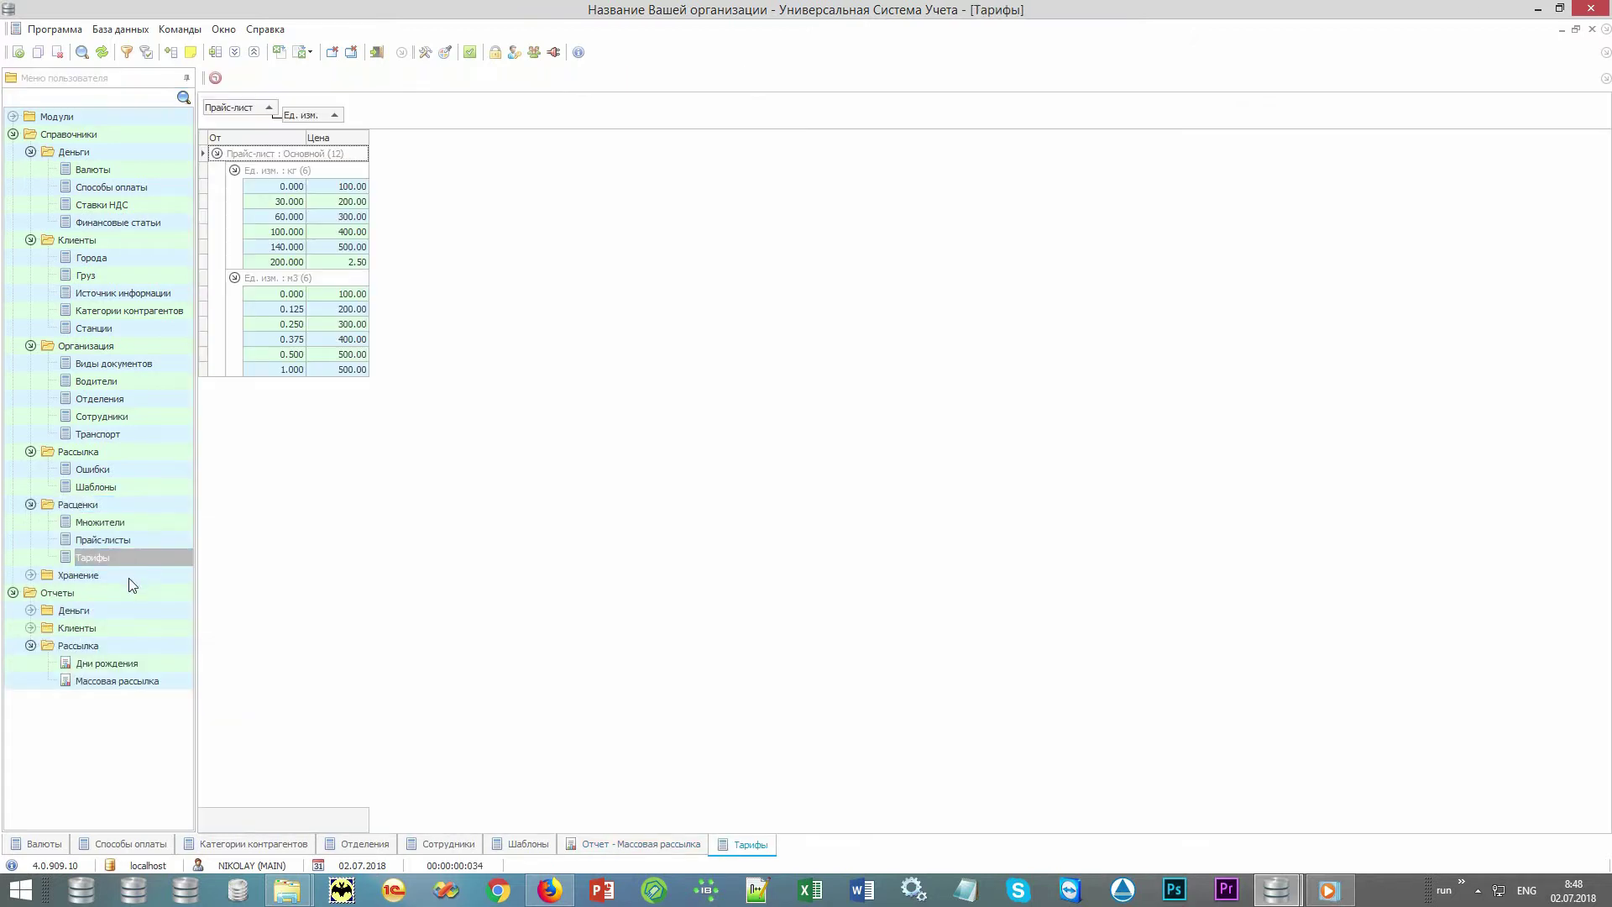
pyautogui.doubleClick(127, 576)
pyautogui.doubleClick(129, 593)
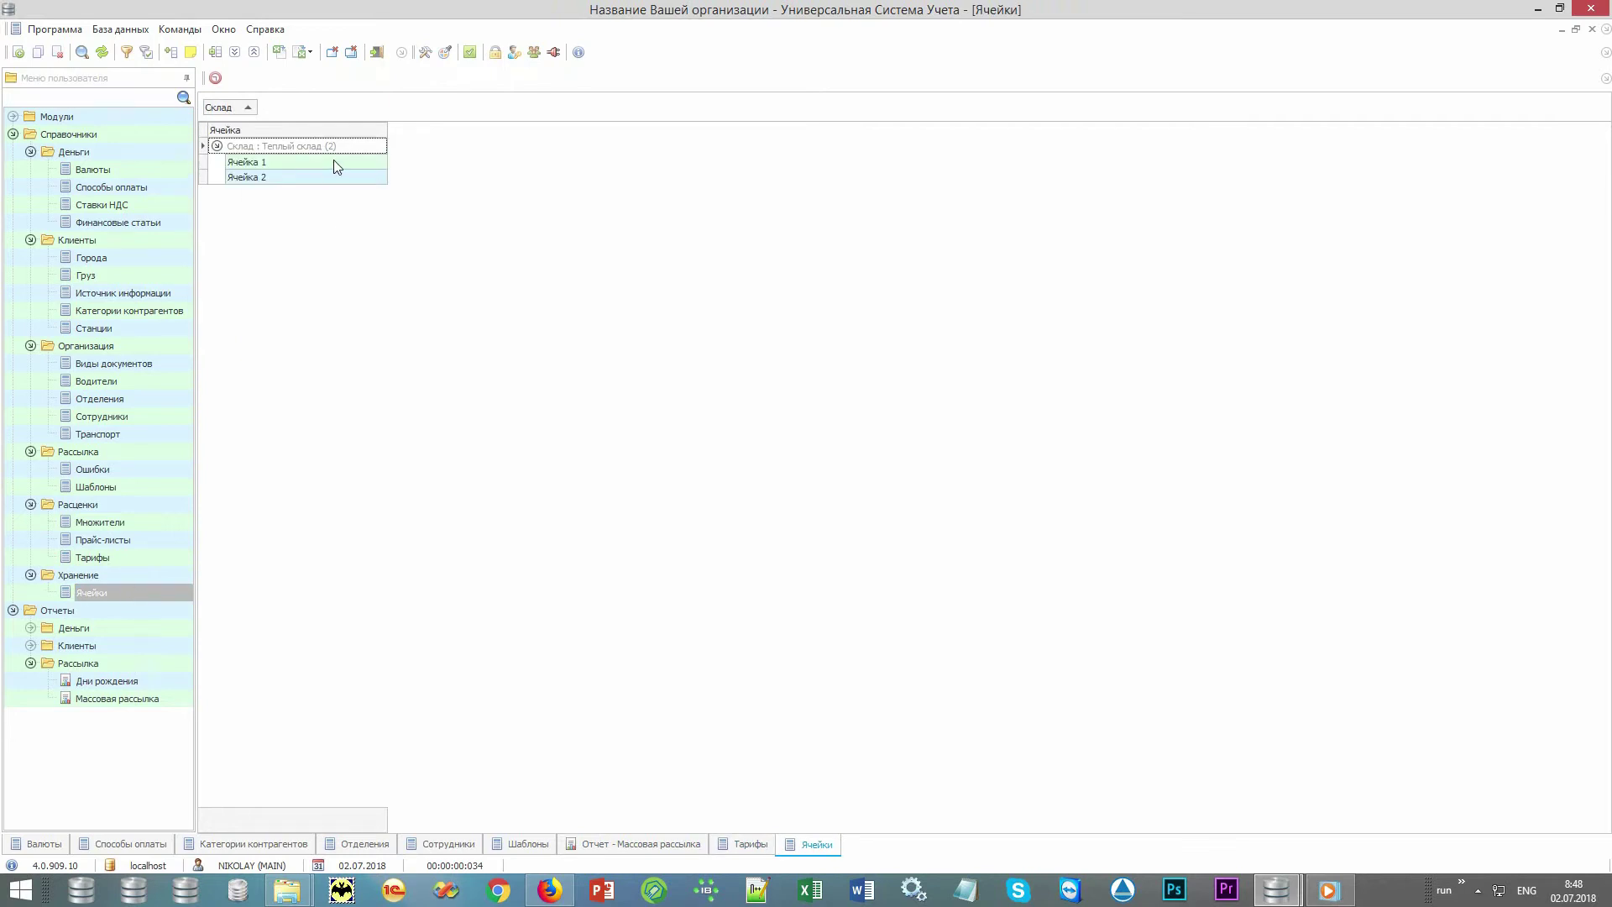
pyautogui.click(30, 664)
pyautogui.click(14, 610)
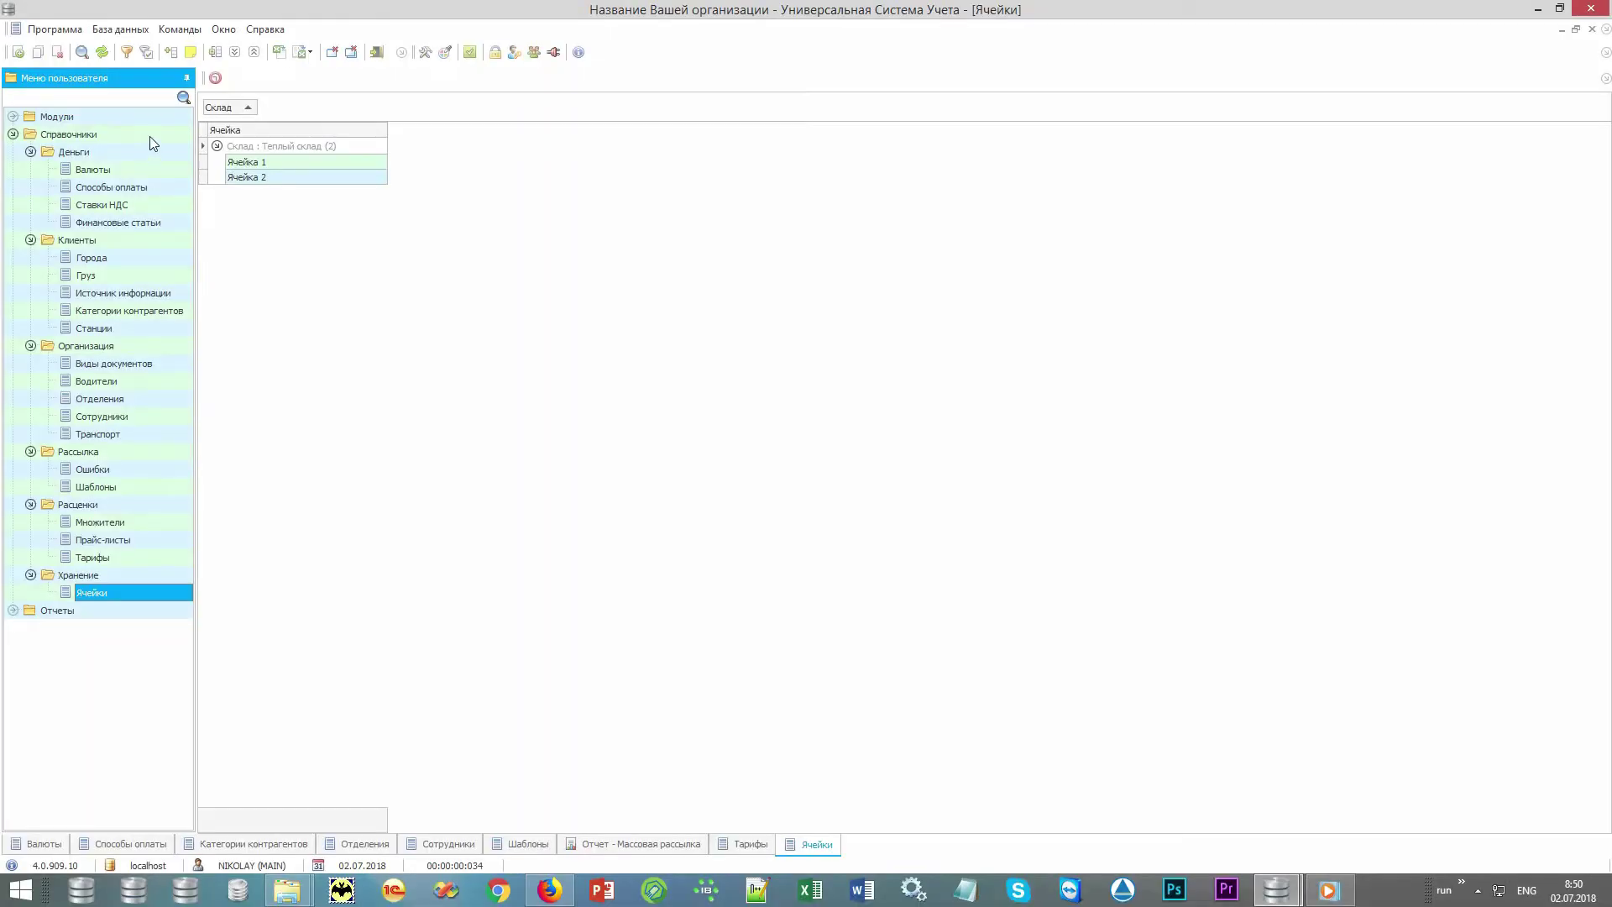
# Open the Заявки order search from Модули > Организация.
pyautogui.doubleClick(149, 136)
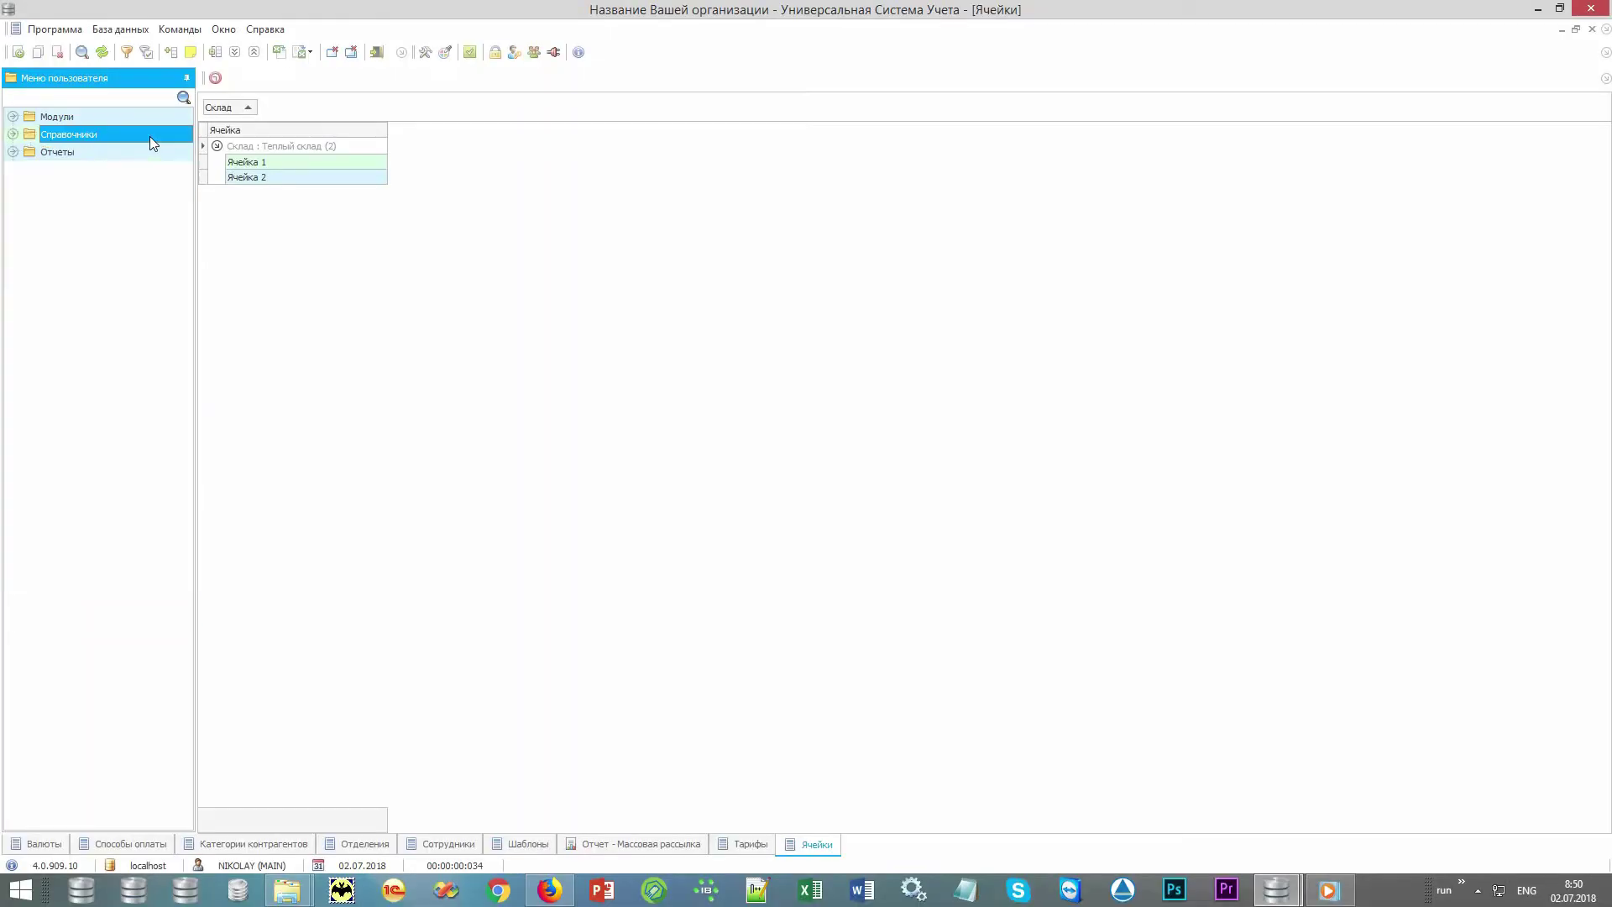
pyautogui.doubleClick(160, 118)
pyautogui.doubleClick(151, 135)
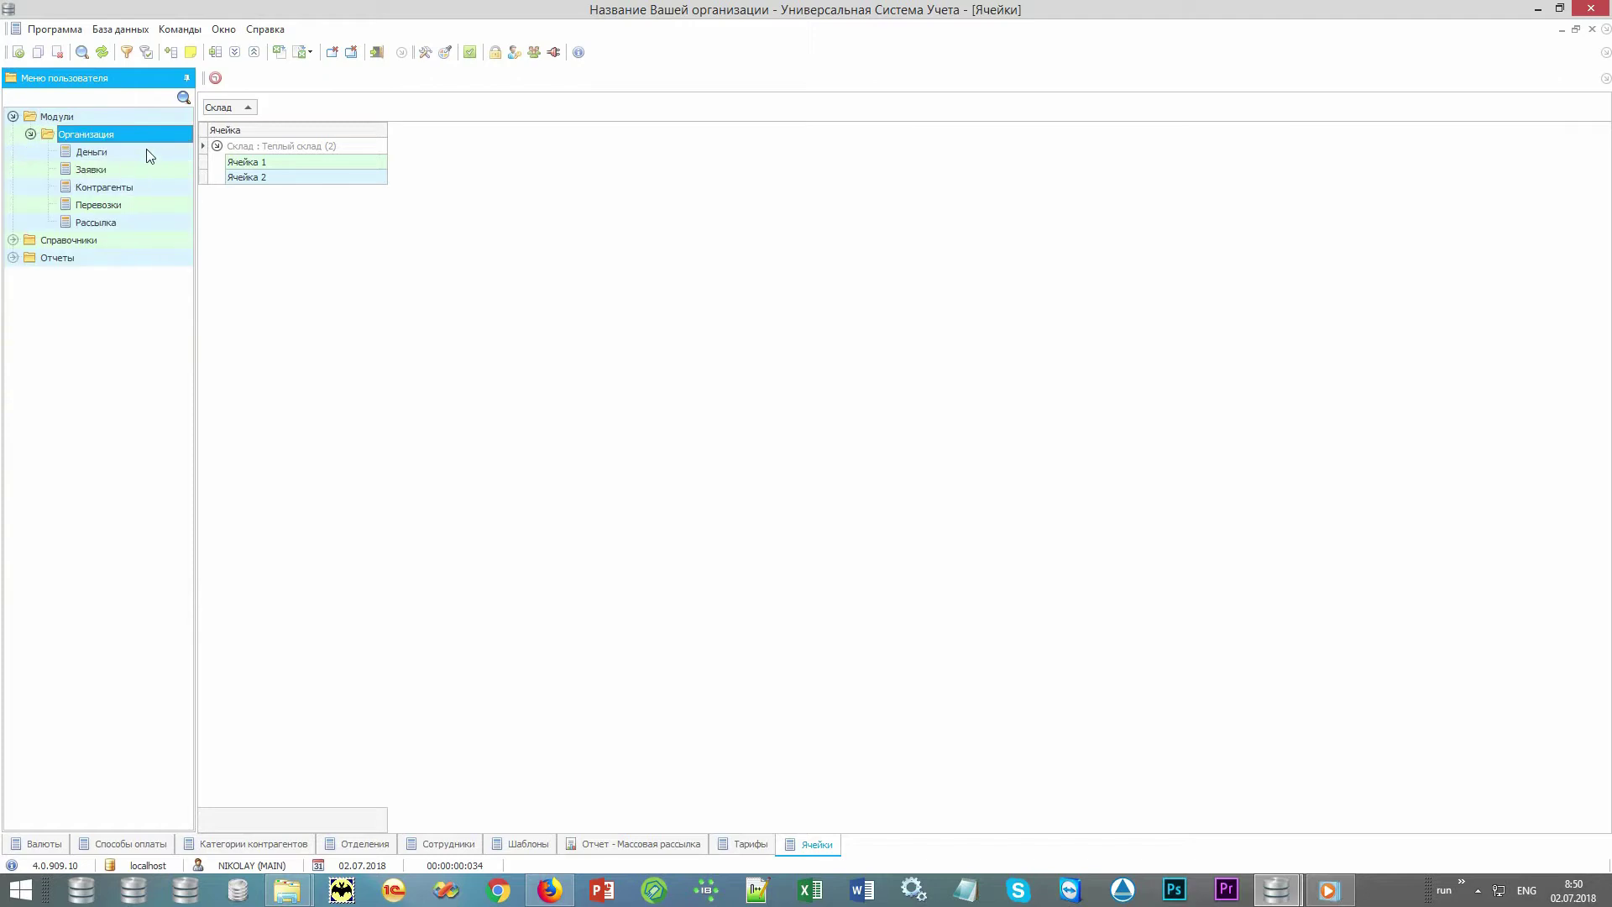
pyautogui.doubleClick(138, 168)
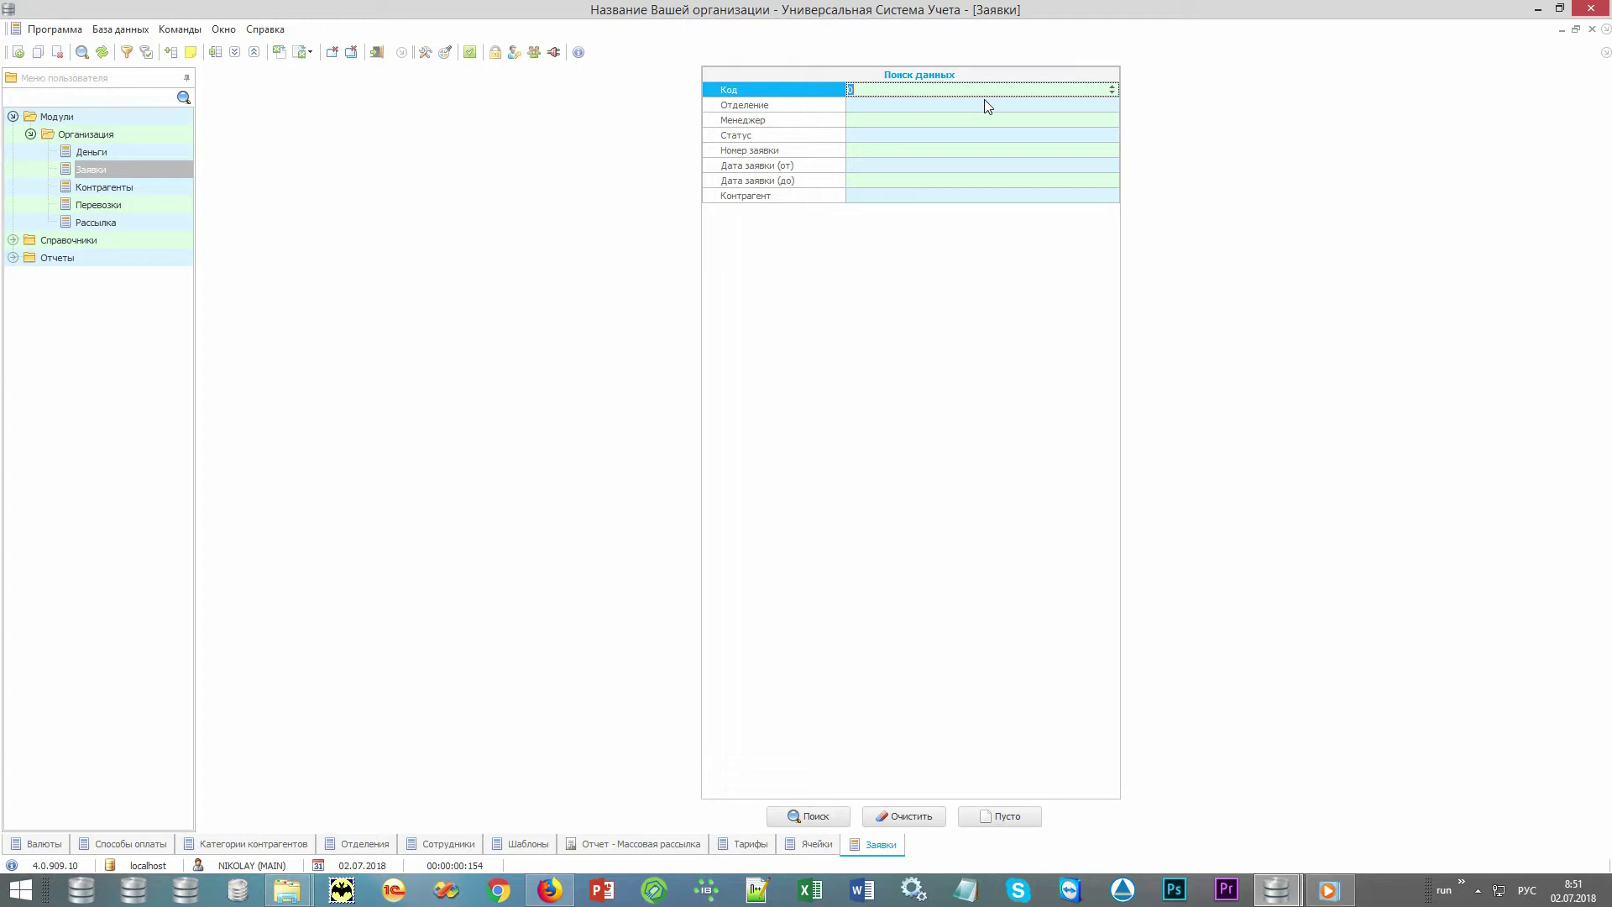
# Set the Дата заявки (от) filter to 02.07.2018 in Поиск данных.
pyautogui.click(827, 108)
pyautogui.click(823, 122)
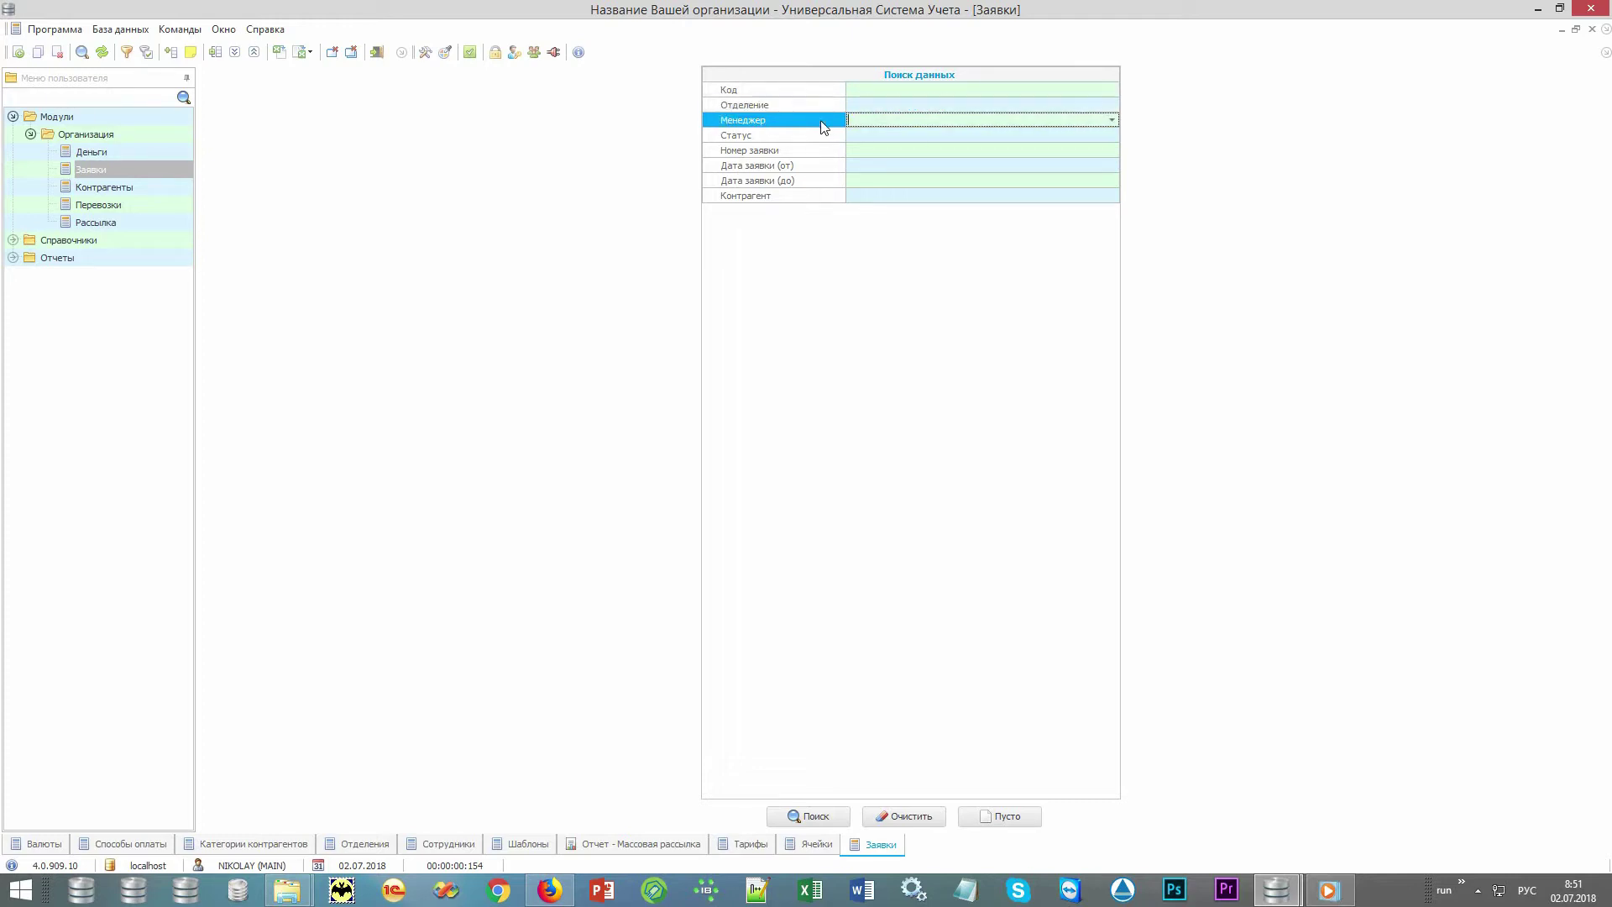
pyautogui.click(823, 137)
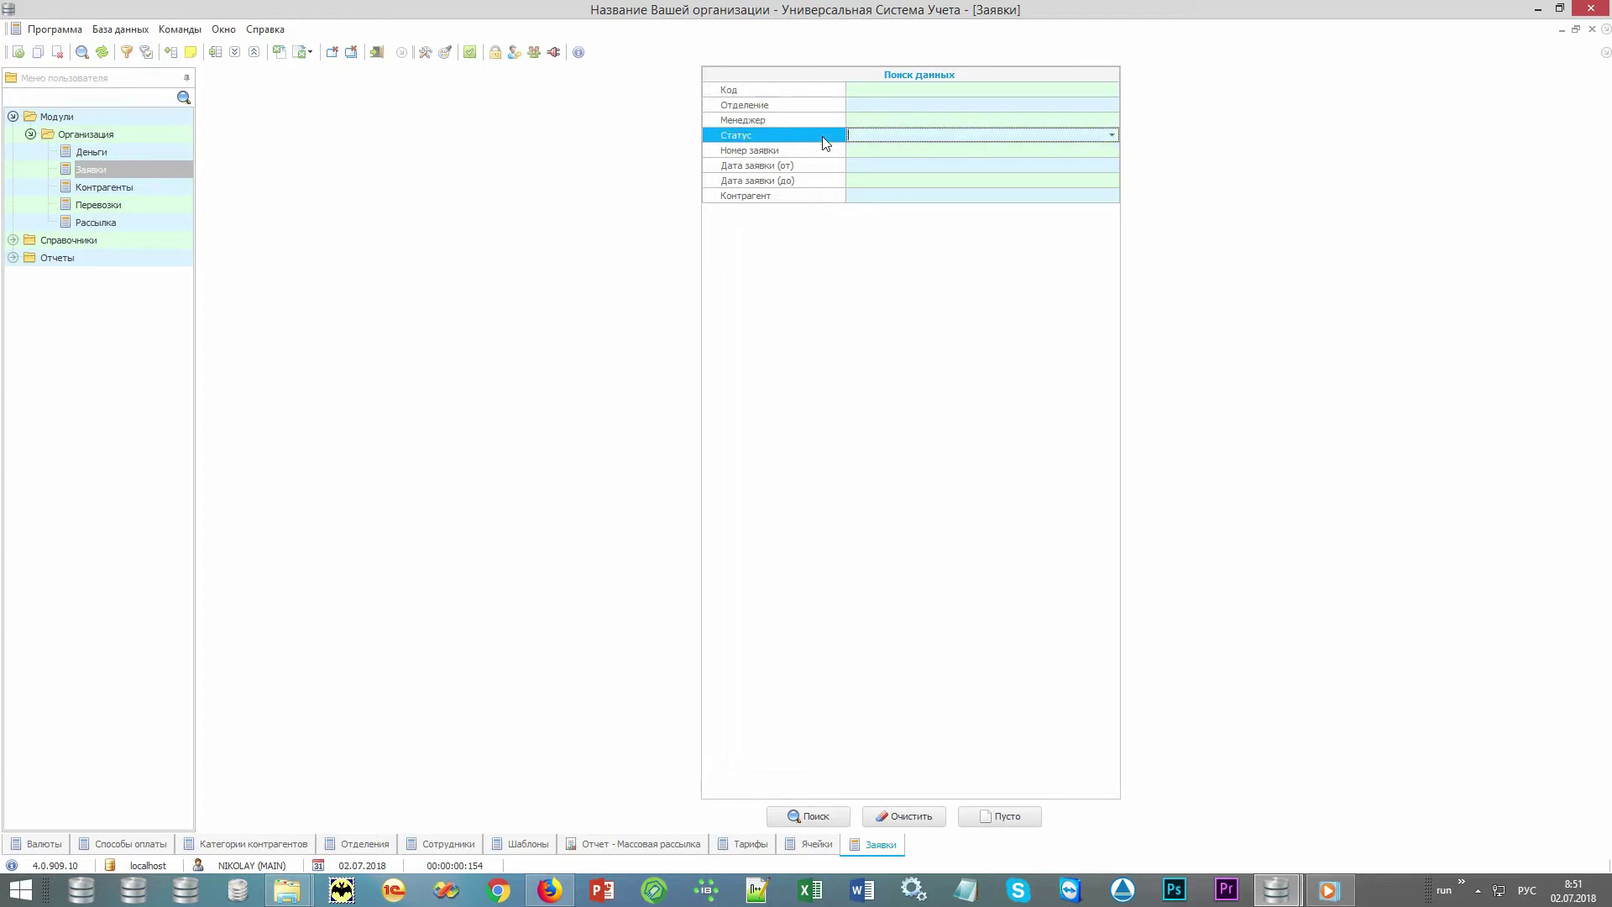
pyautogui.click(829, 155)
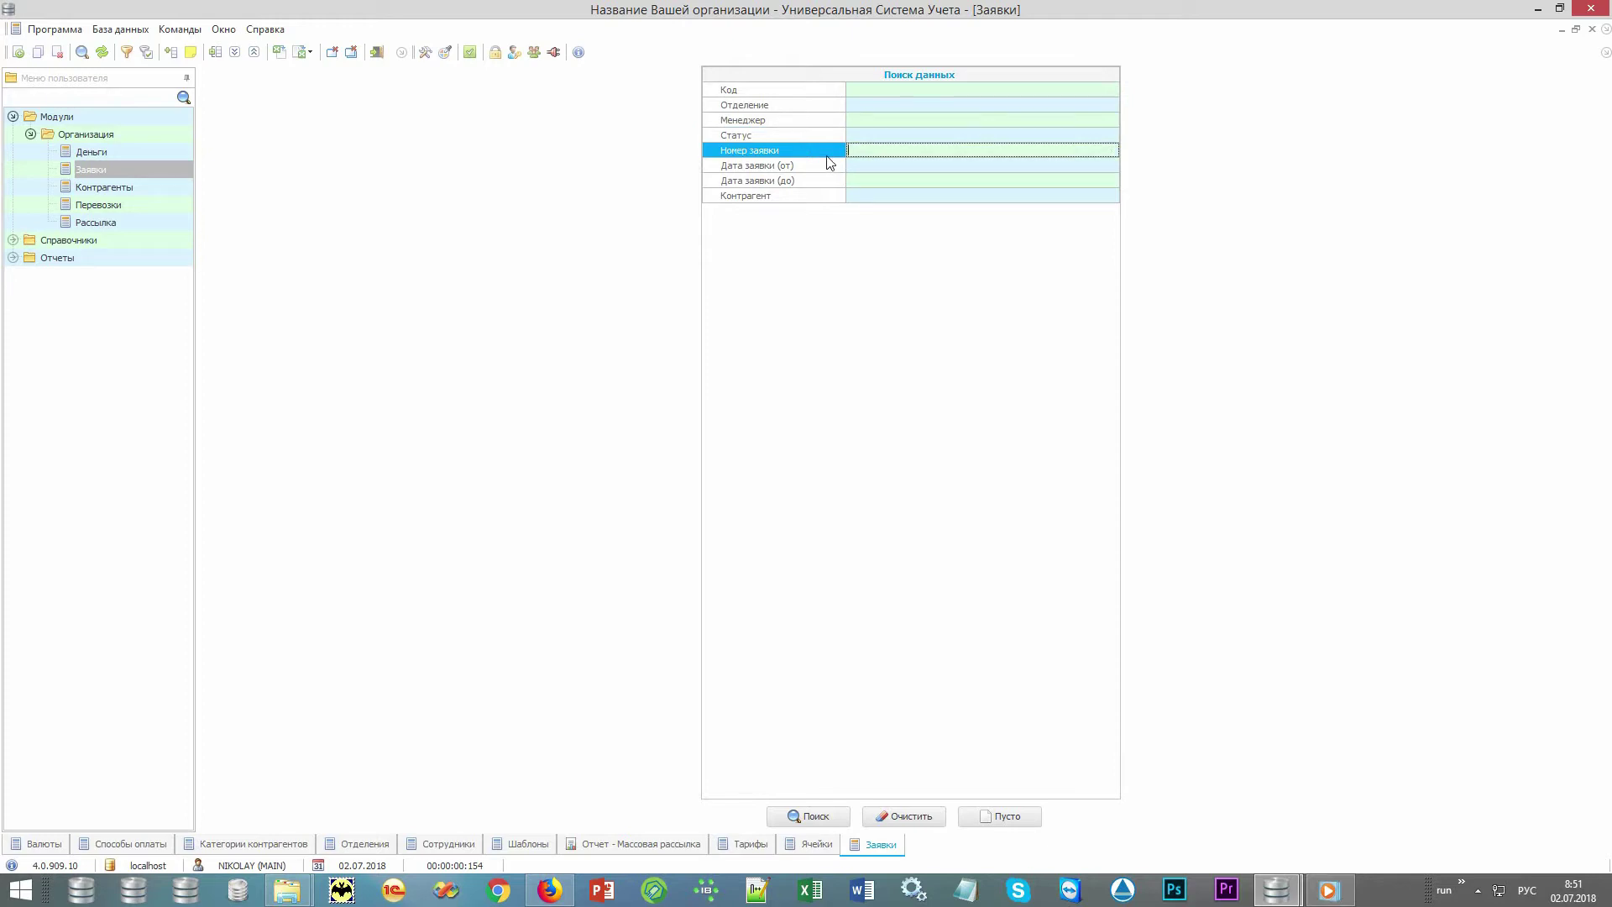
pyautogui.click(817, 167)
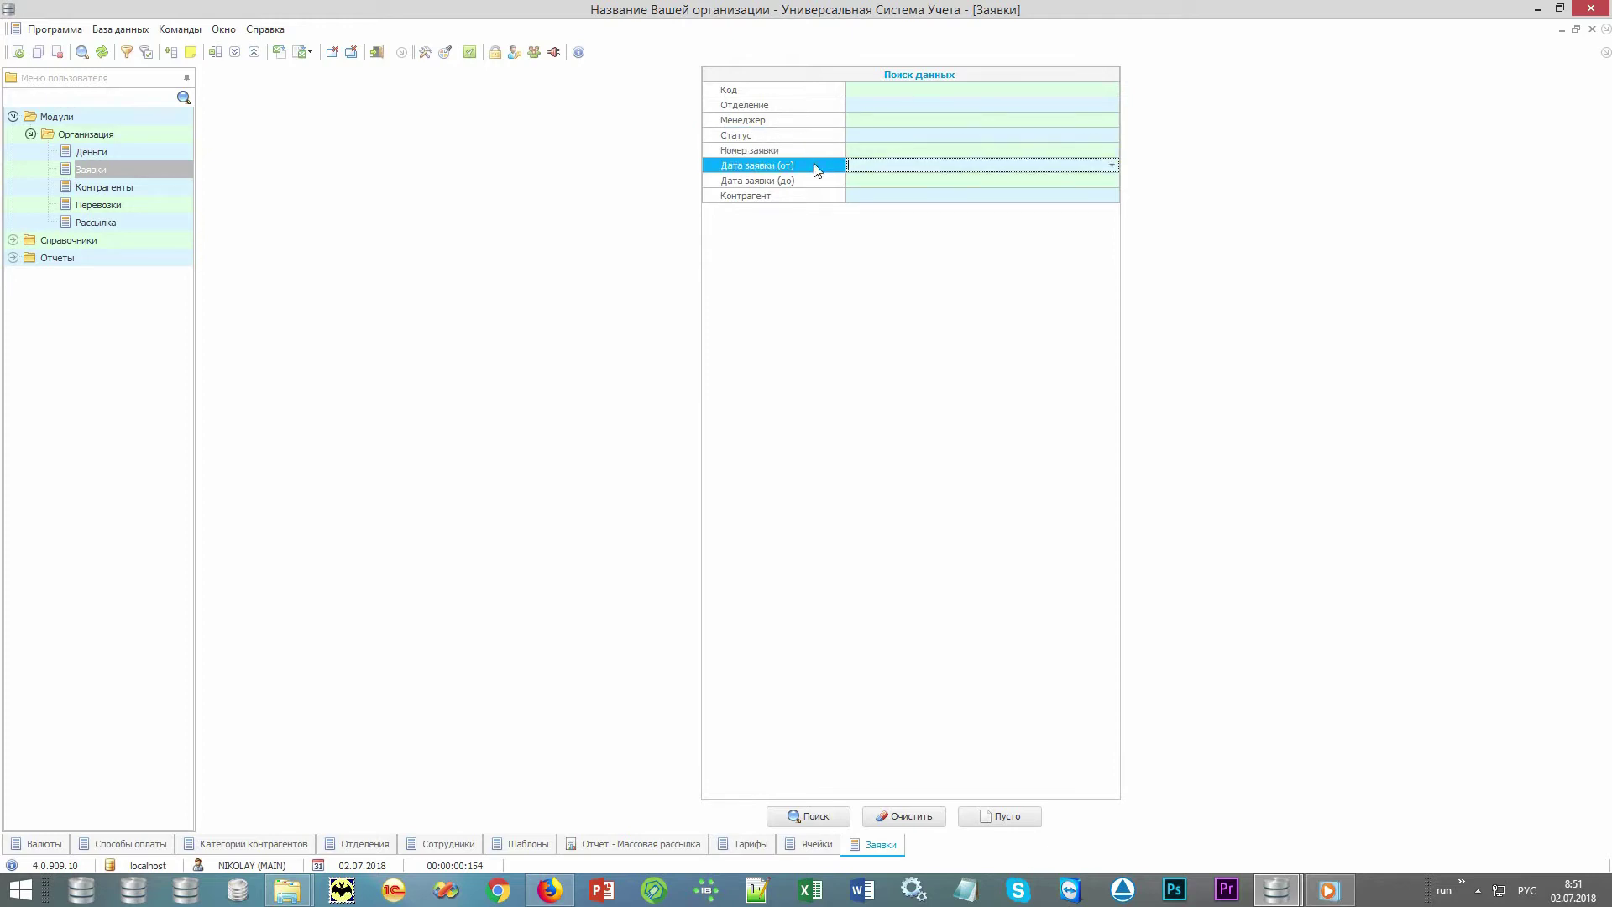
pyautogui.click(814, 198)
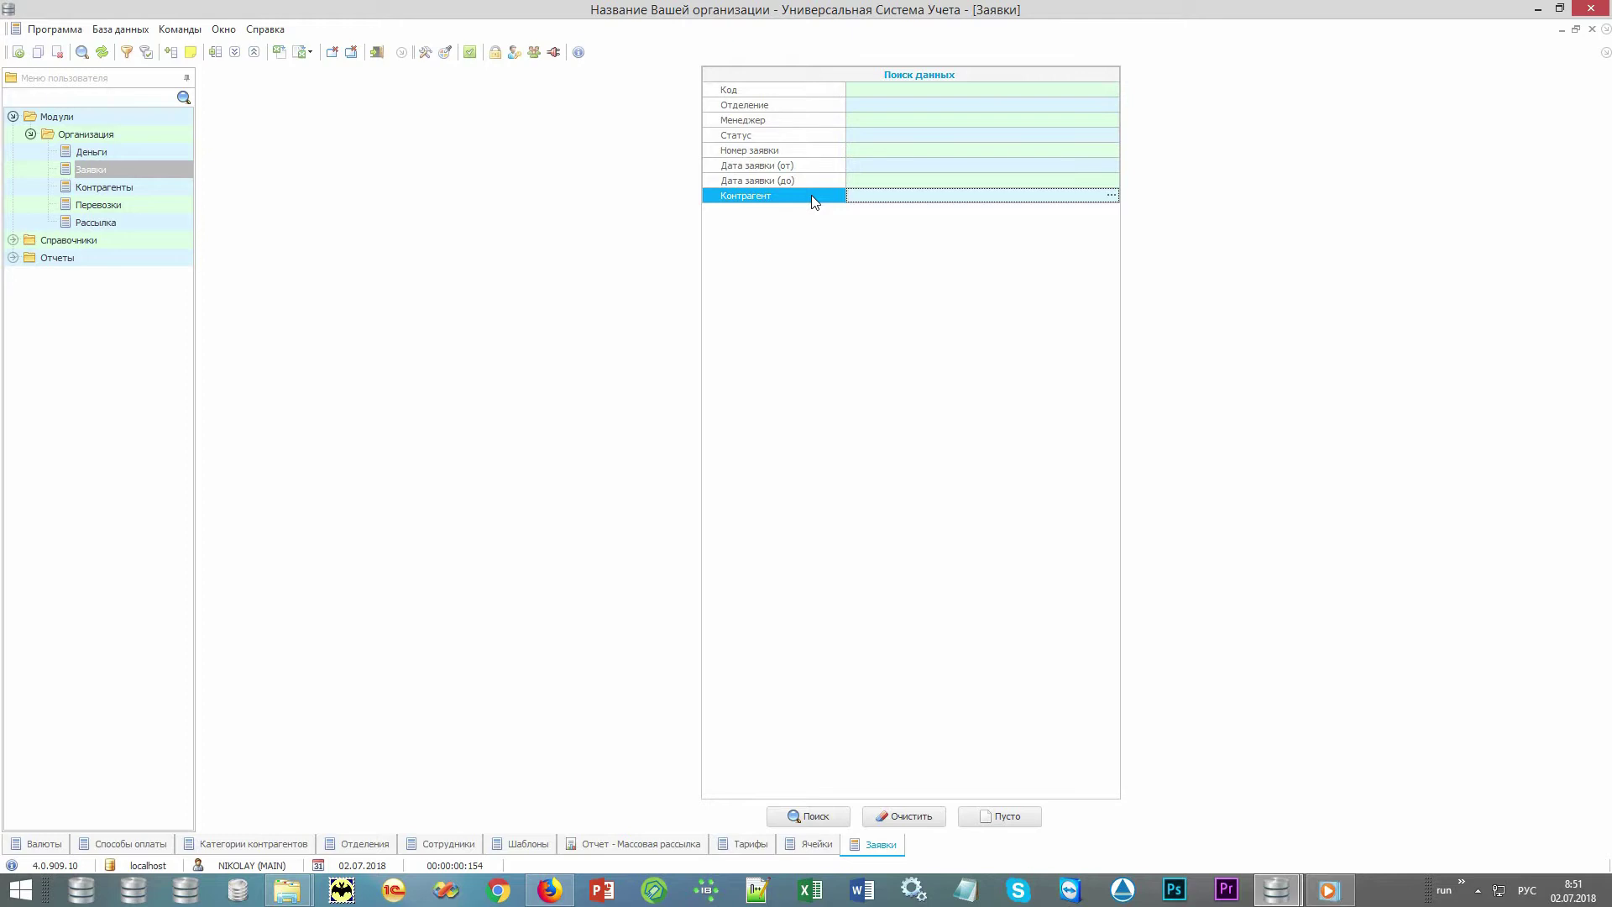
pyautogui.click(834, 168)
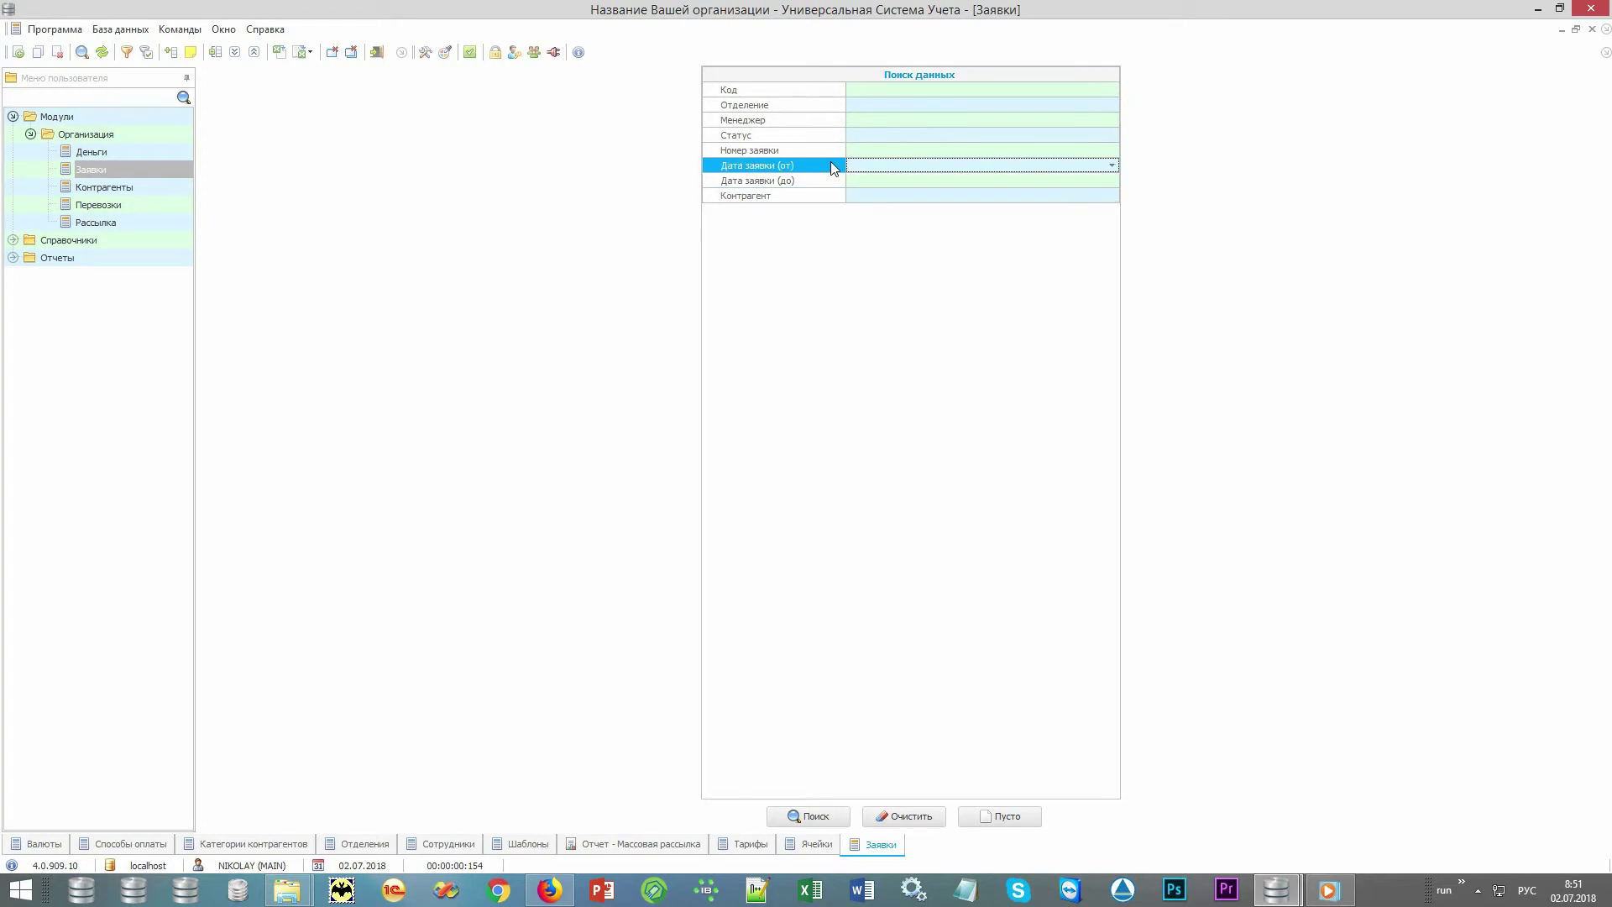
pyautogui.press('F4')
pyautogui.press('Return')
# Search orders from 02.07.2018 and start adding a new order.
pyautogui.click(819, 816)
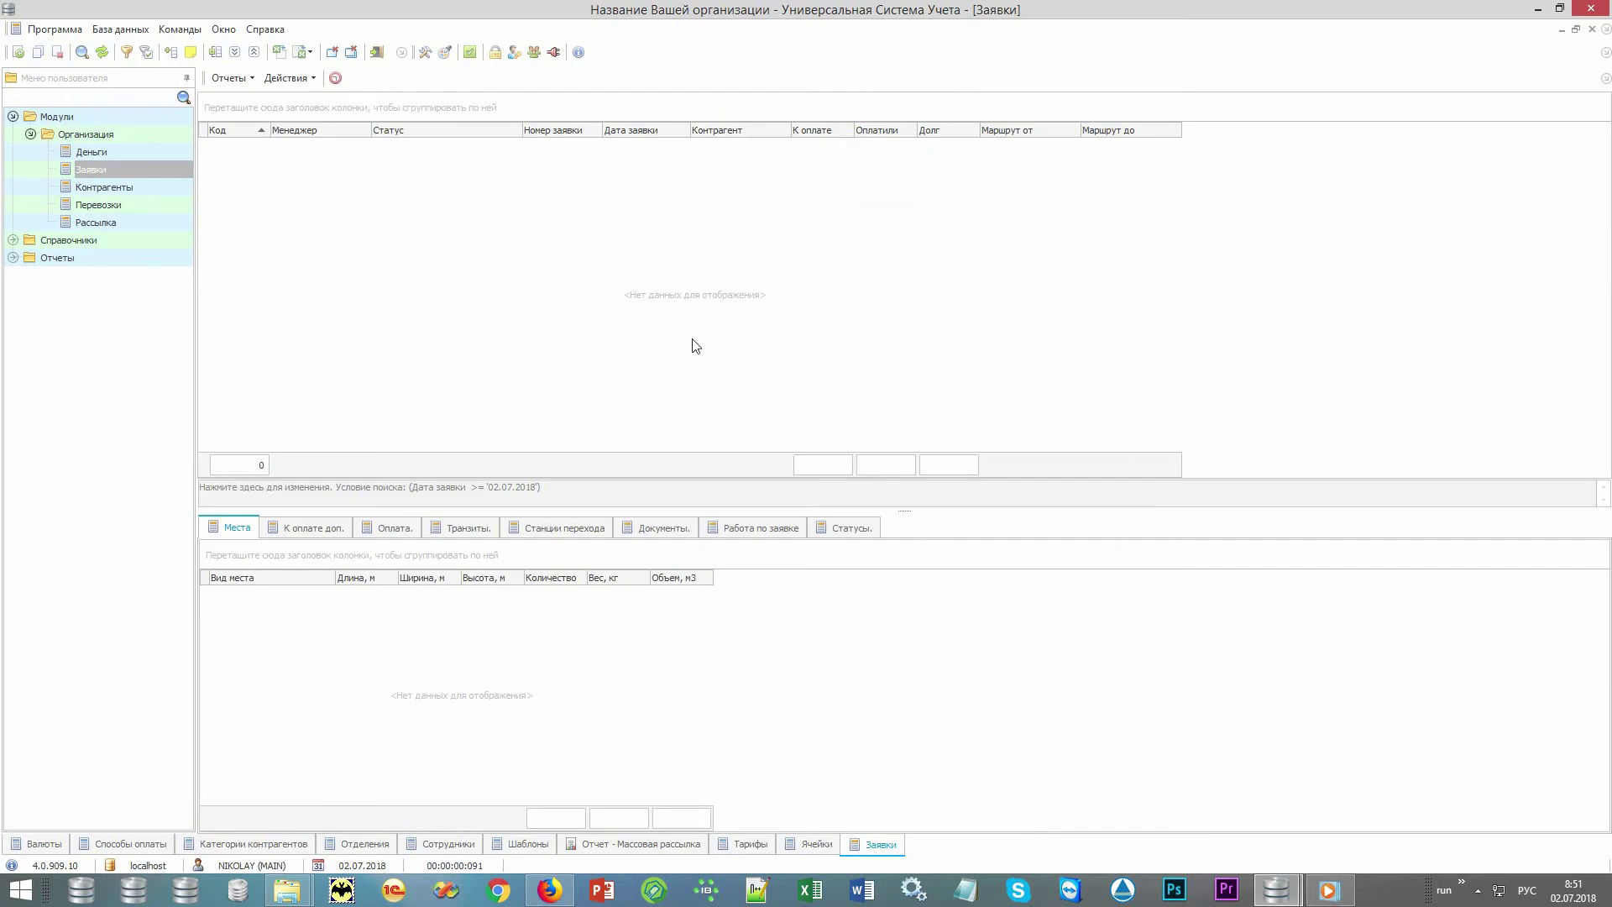
pyautogui.rightClick(747, 360)
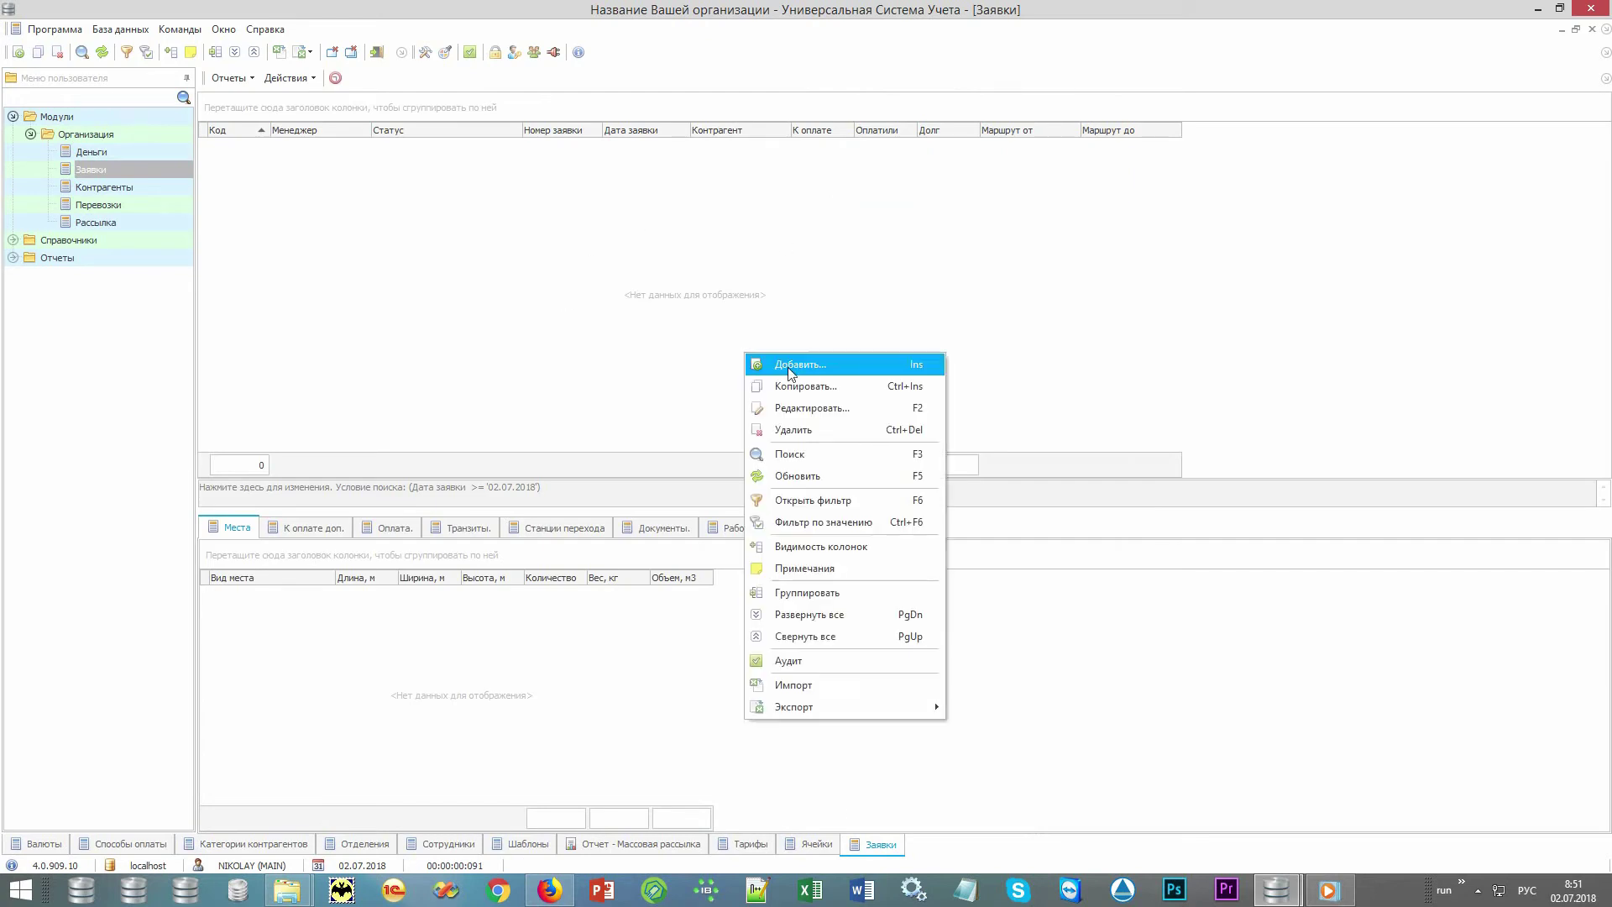
pyautogui.click(866, 369)
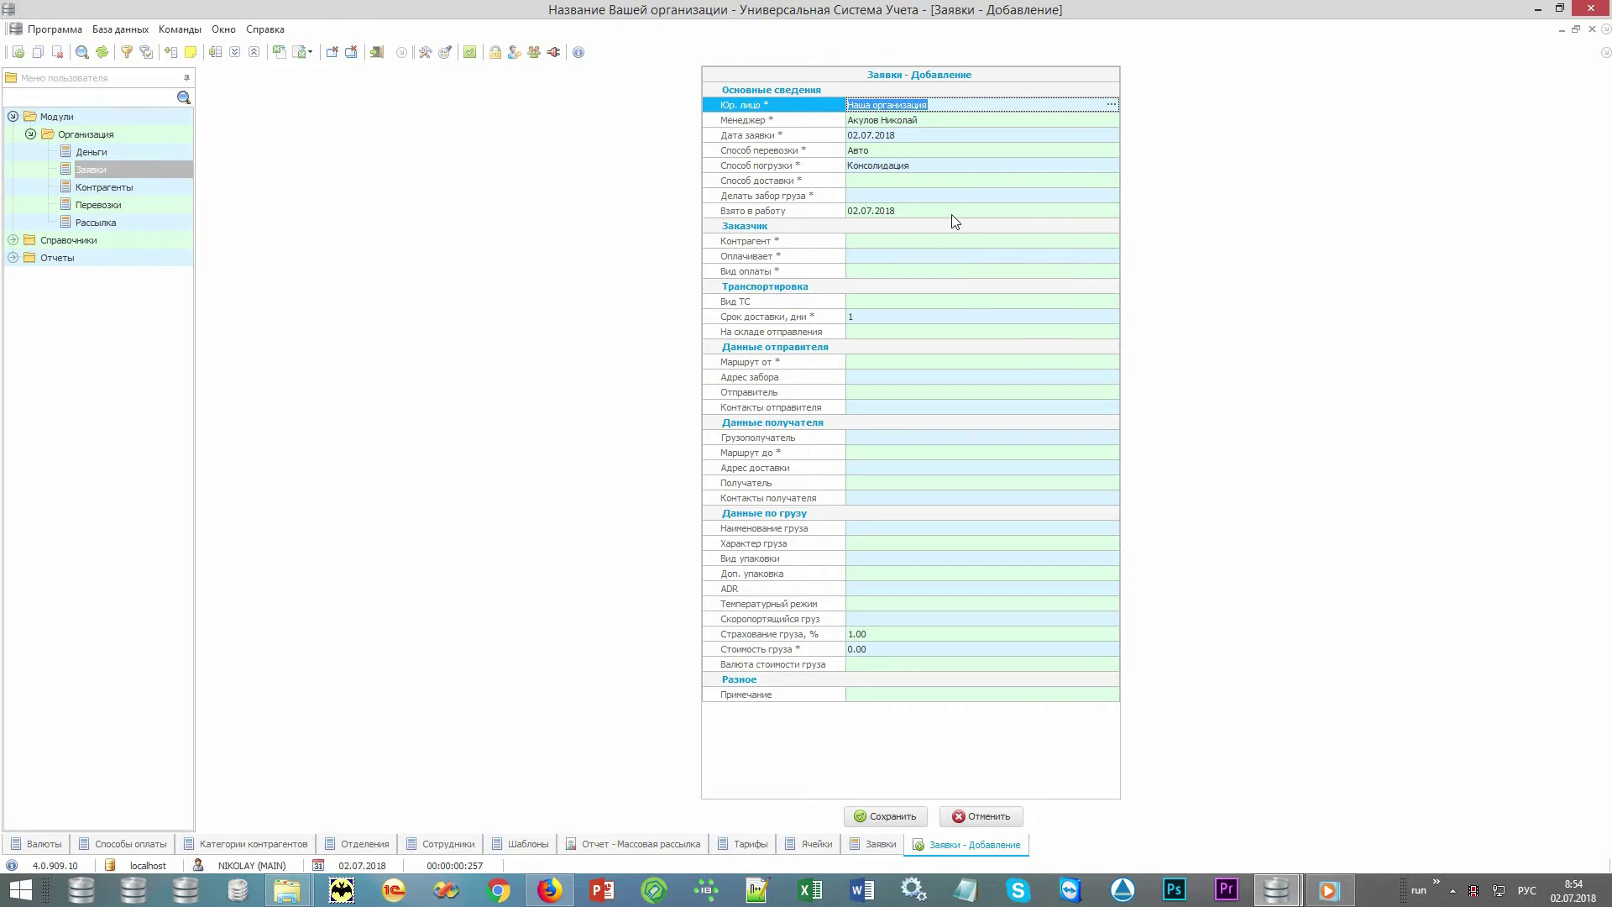
# Go through the new order's date, route, cargo and transport fields.
pyautogui.click(874, 211)
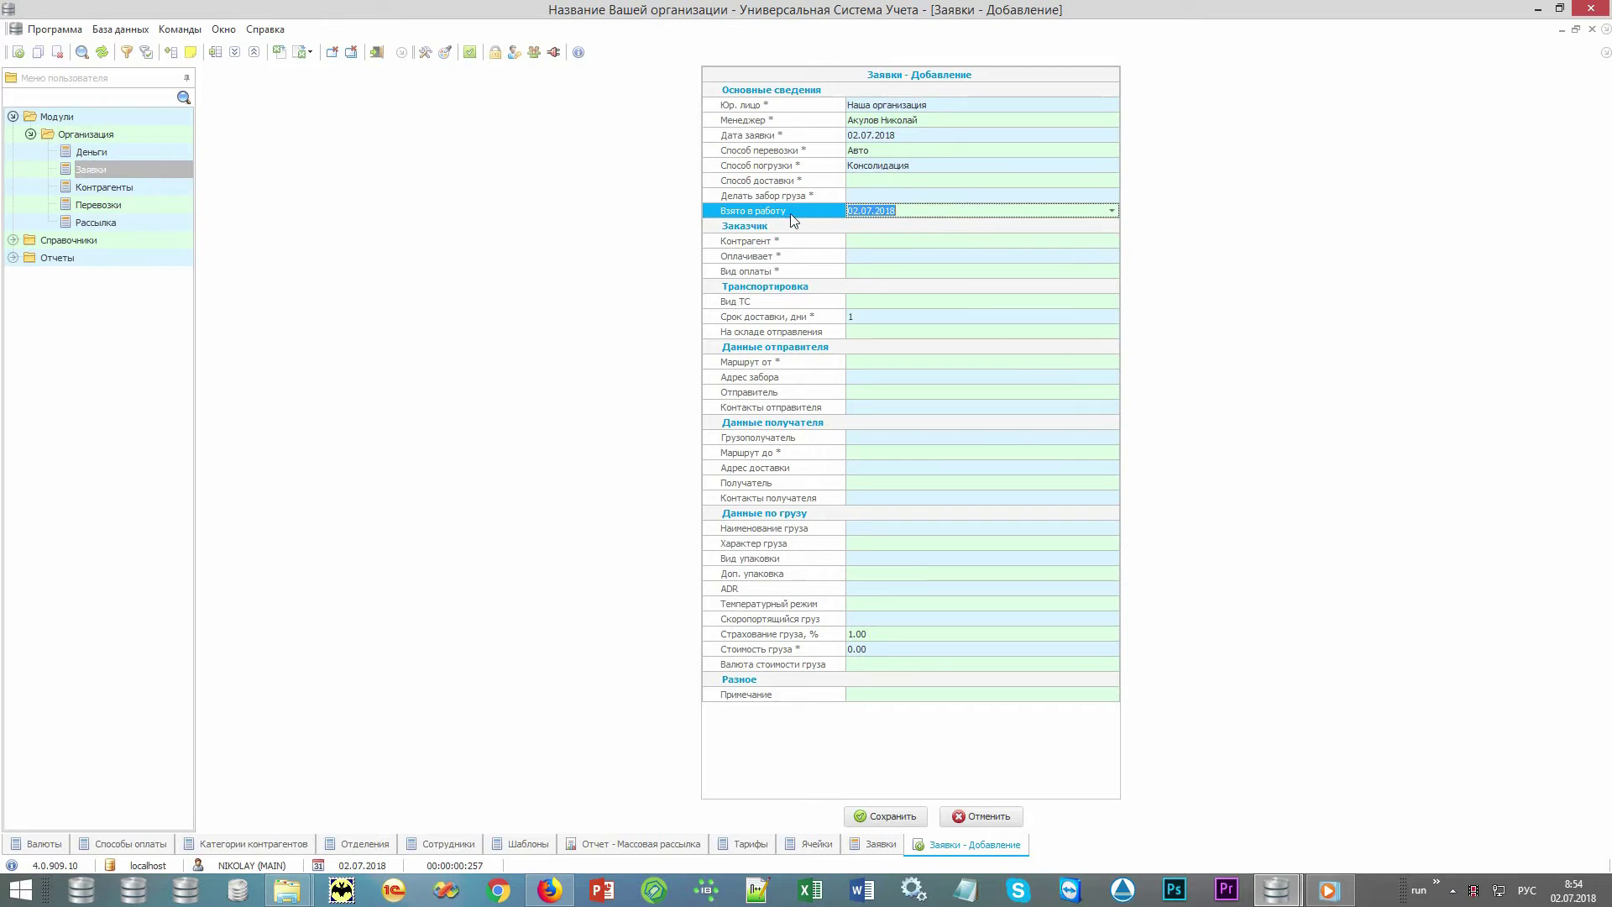
pyautogui.click(798, 363)
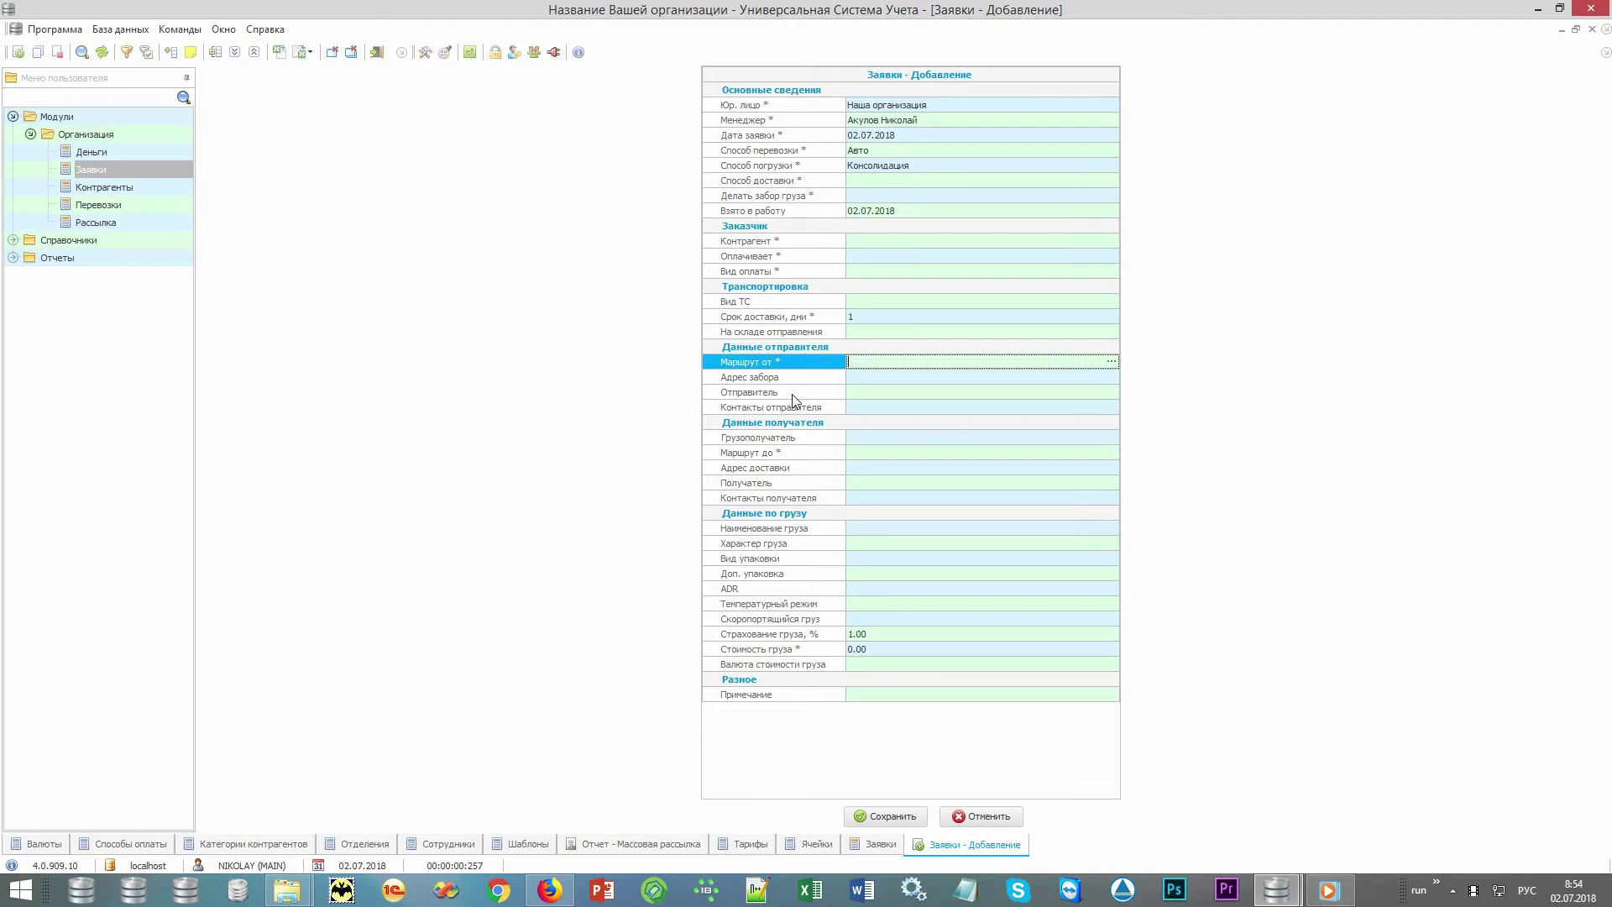
pyautogui.click(791, 455)
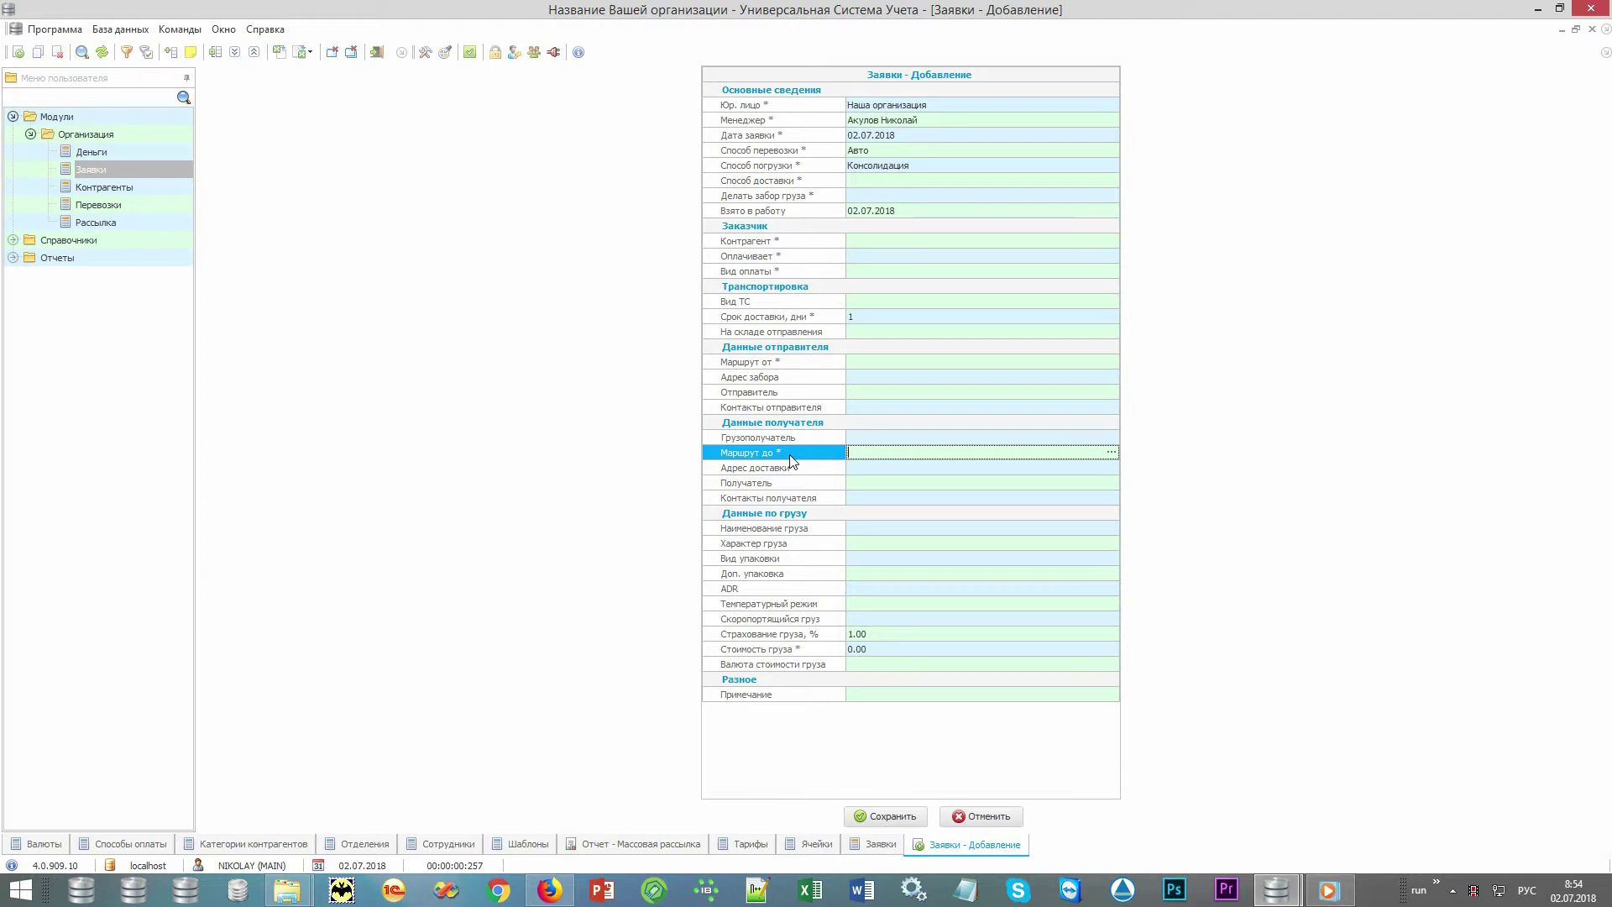
pyautogui.moveTo(789, 460); pyautogui.dragTo(799, 533)
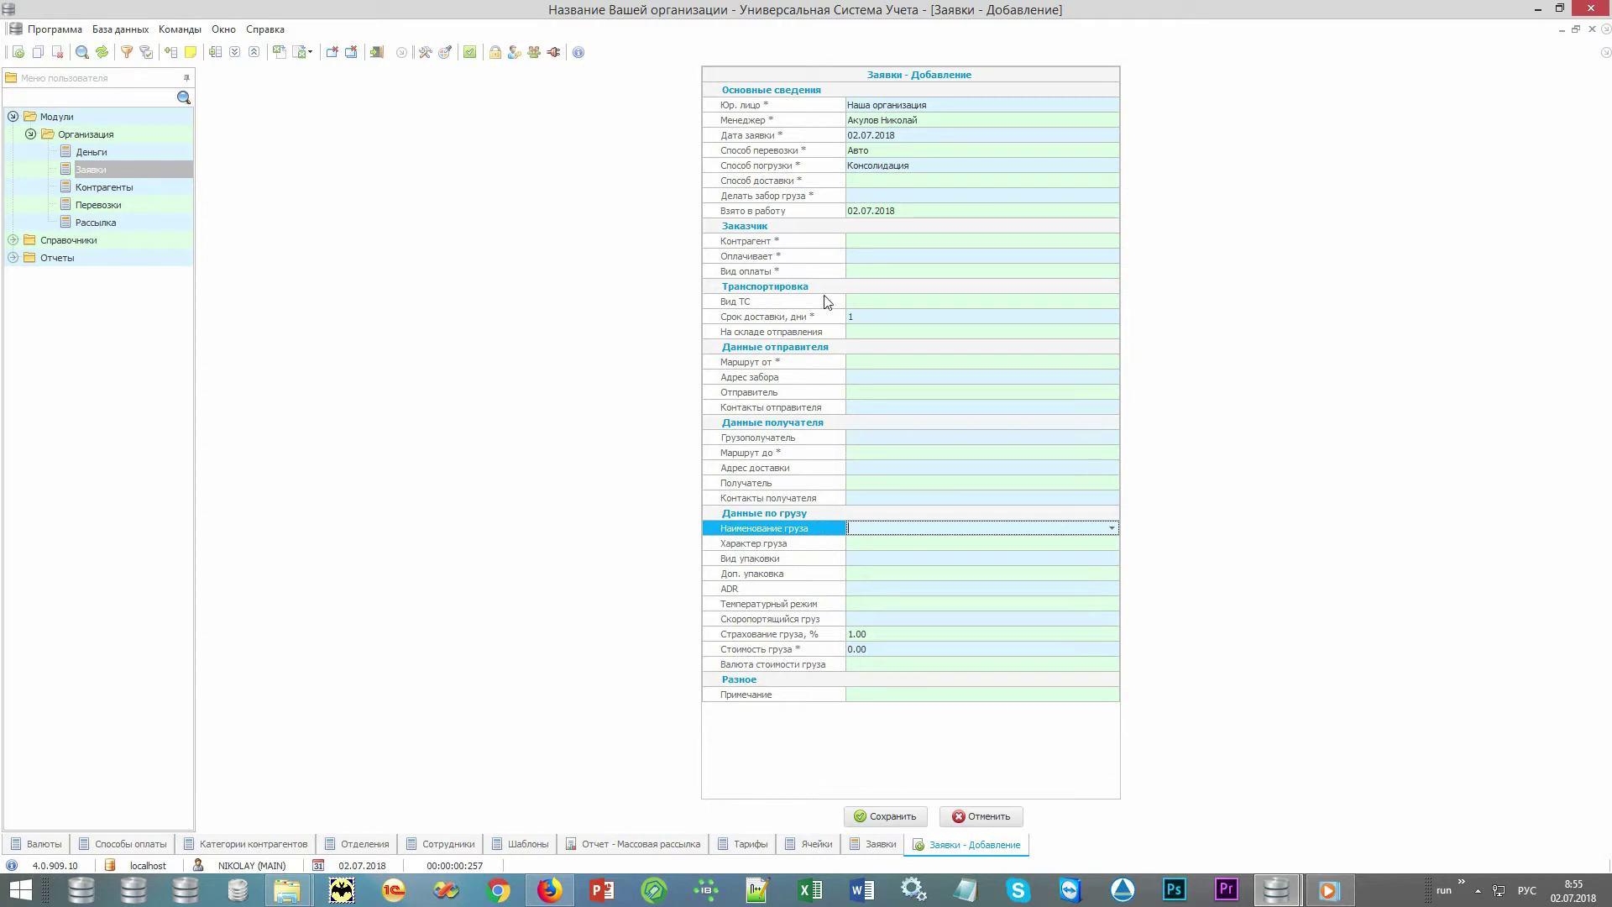
pyautogui.click(830, 210)
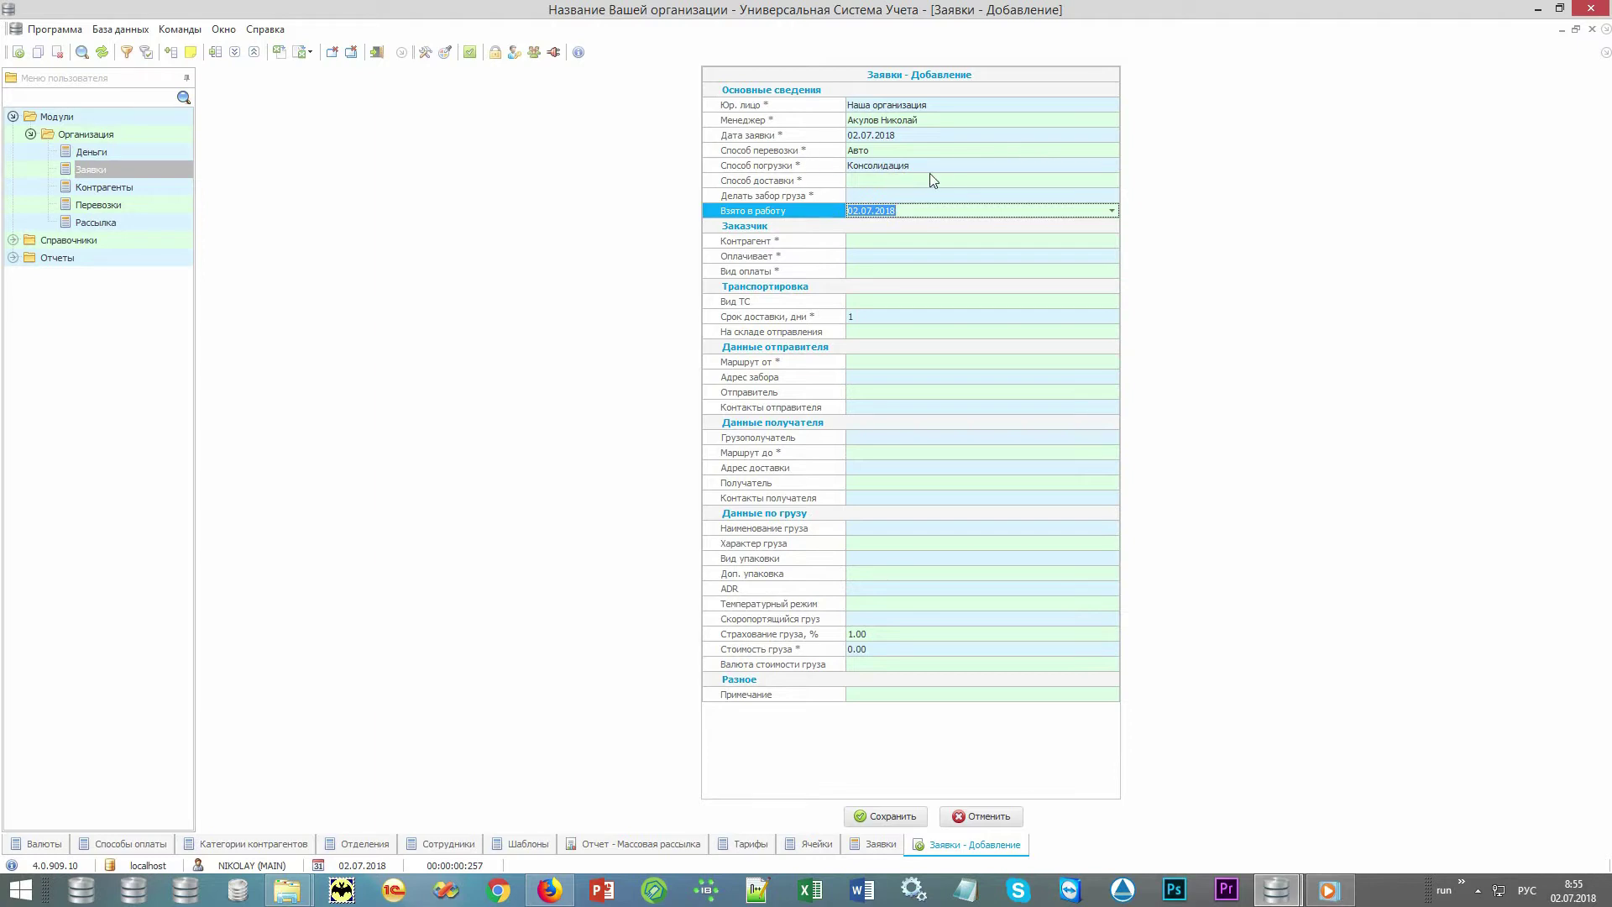
pyautogui.click(975, 150)
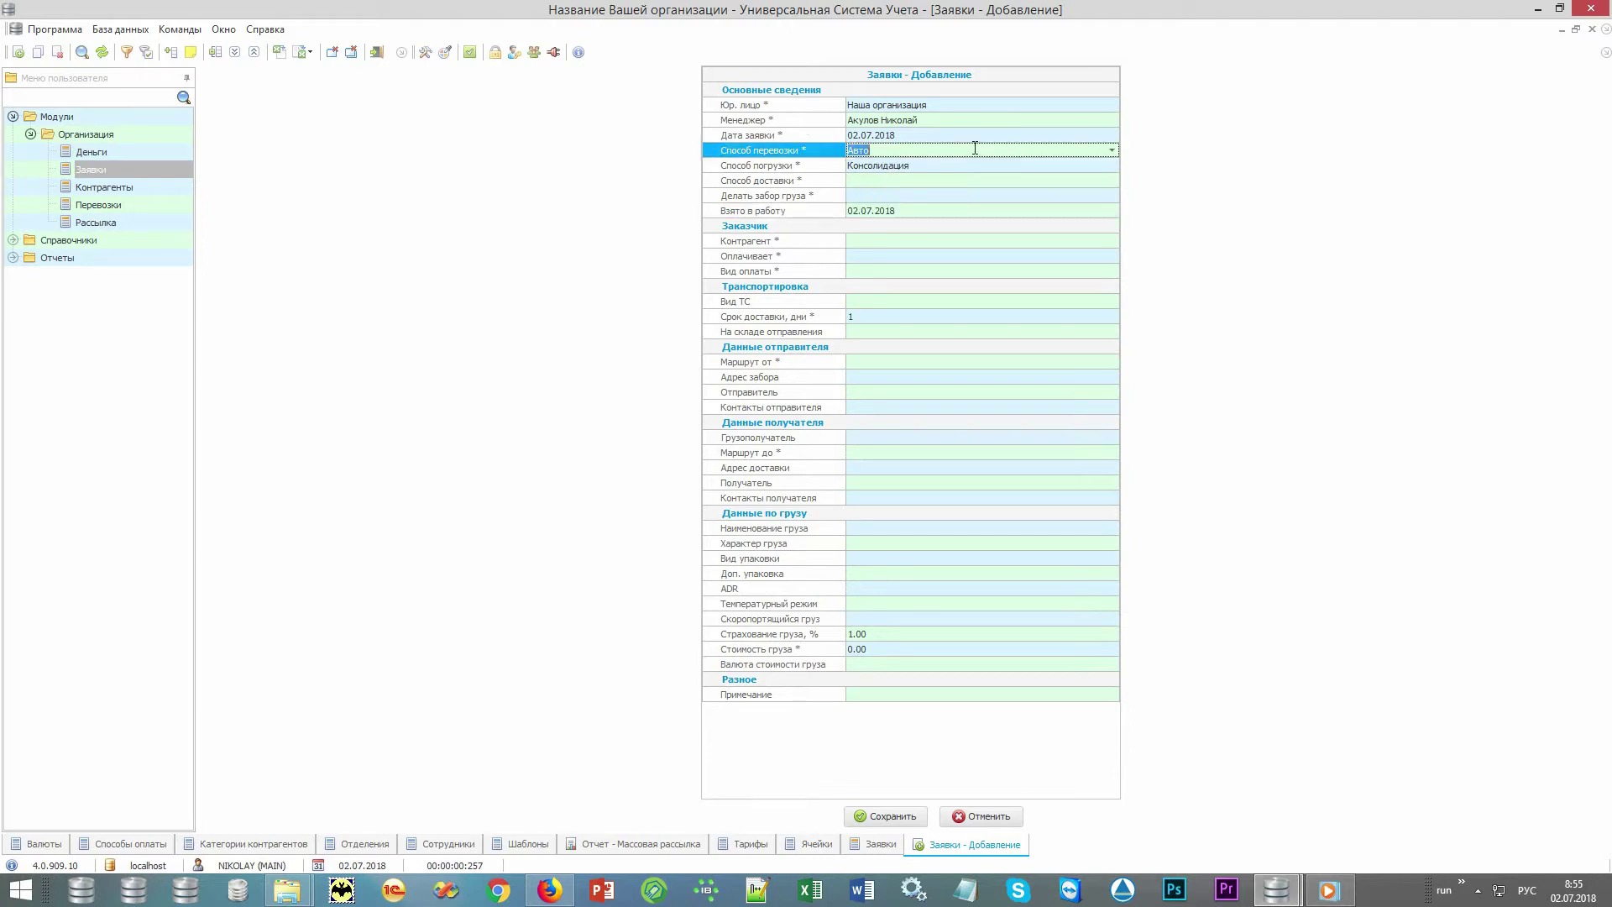
pyautogui.click(976, 170)
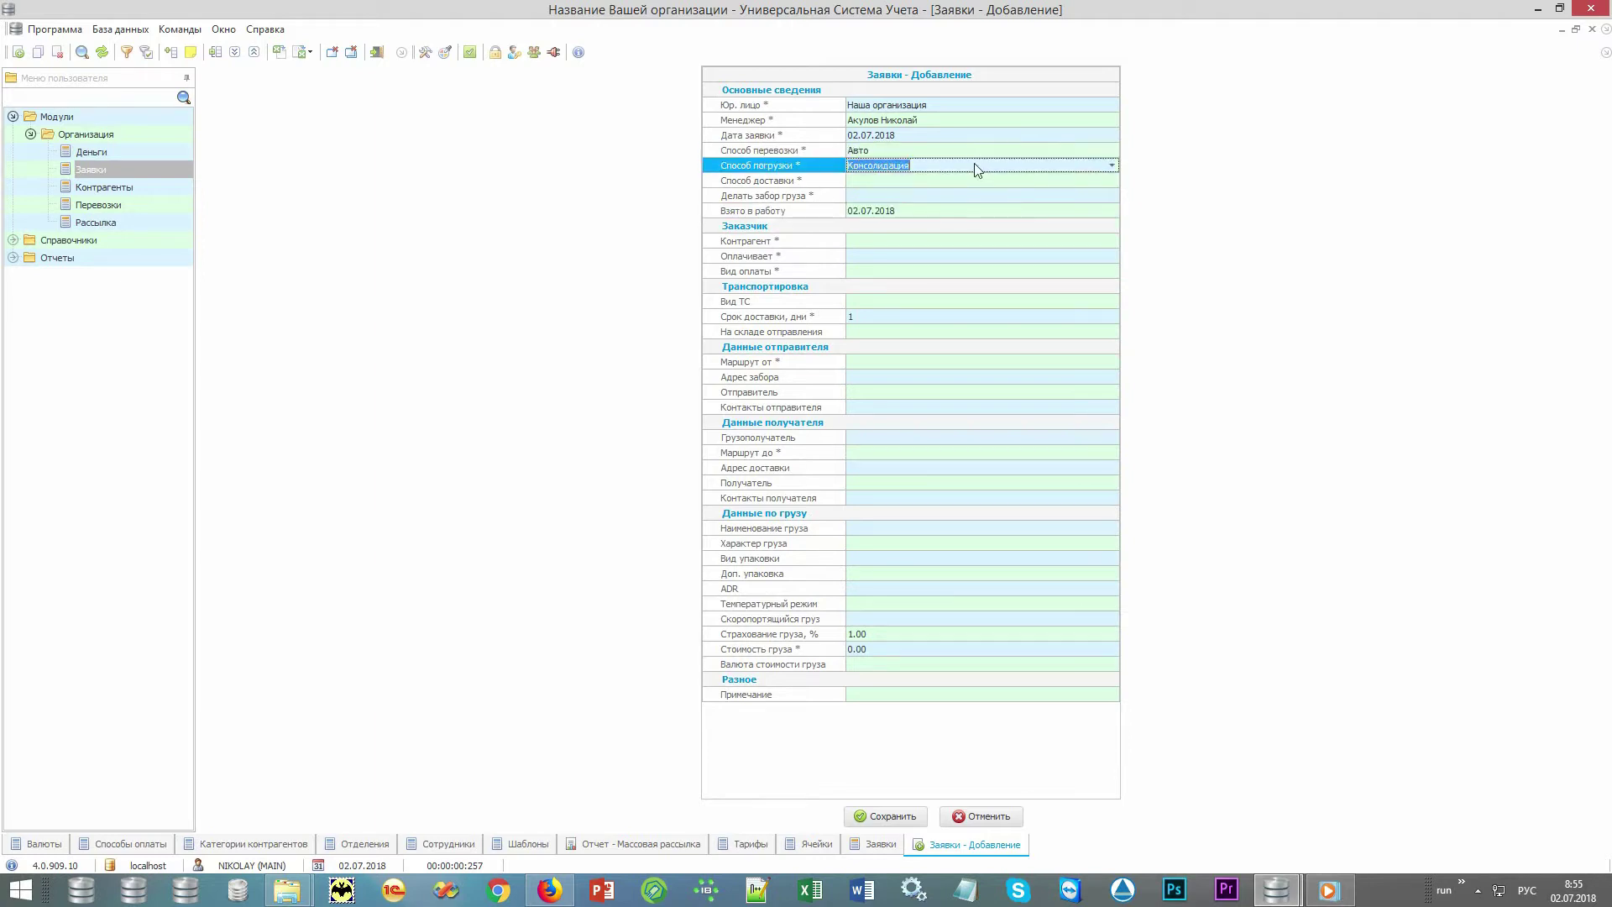
# Set Способ доставки to До двери and Делать забор груза to Да.
pyautogui.click(1082, 179)
pyautogui.click(1112, 179)
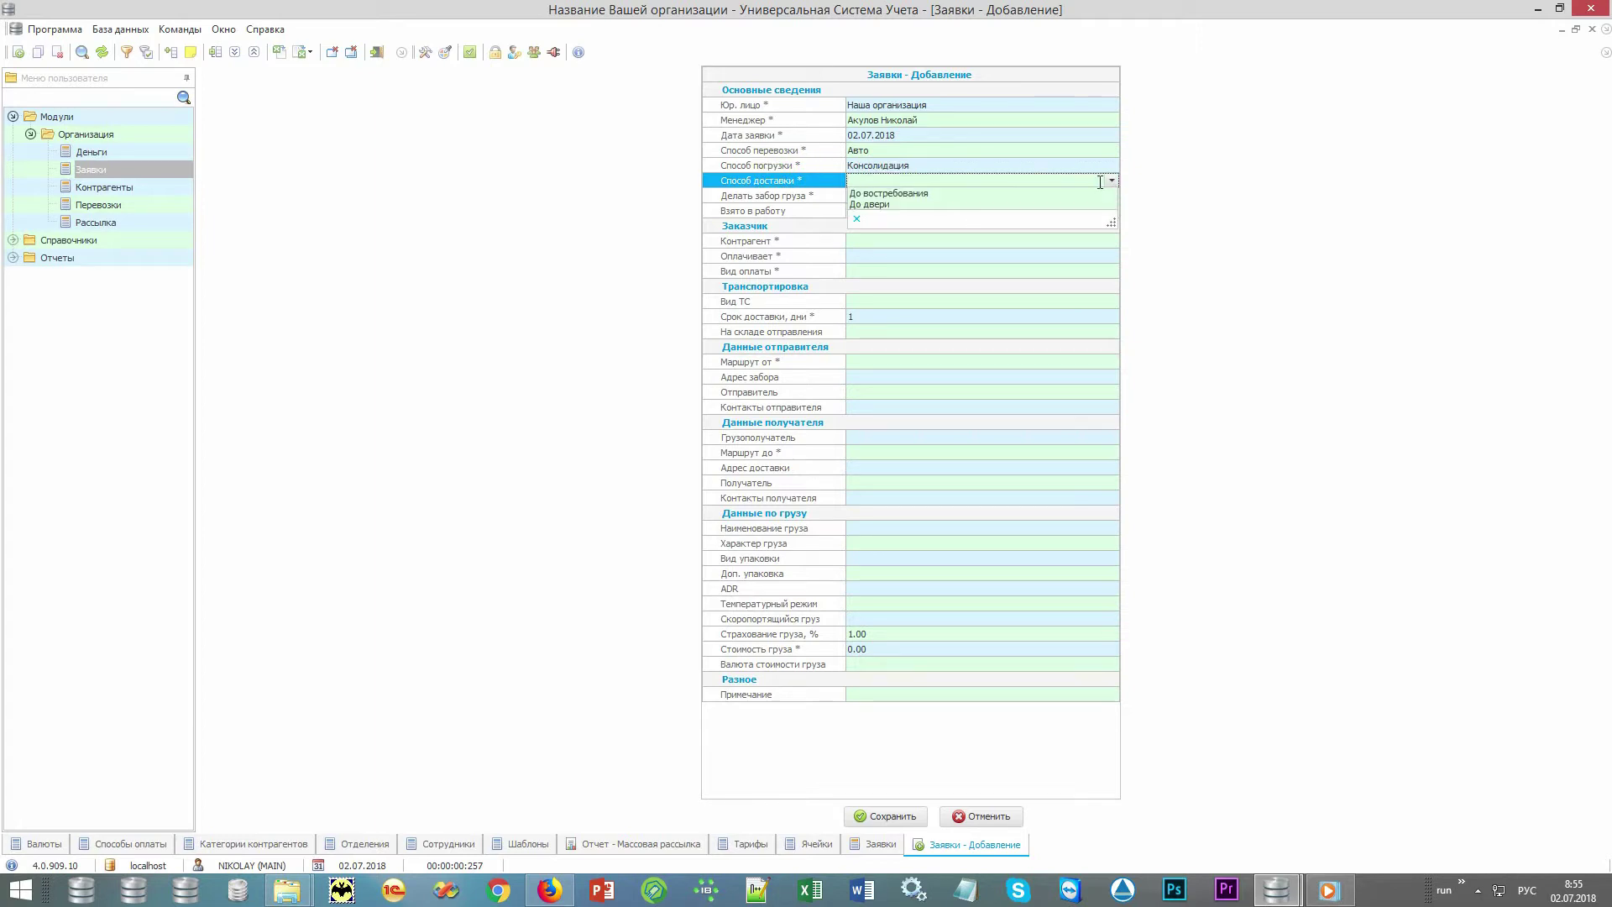
pyautogui.click(1061, 202)
pyautogui.click(997, 195)
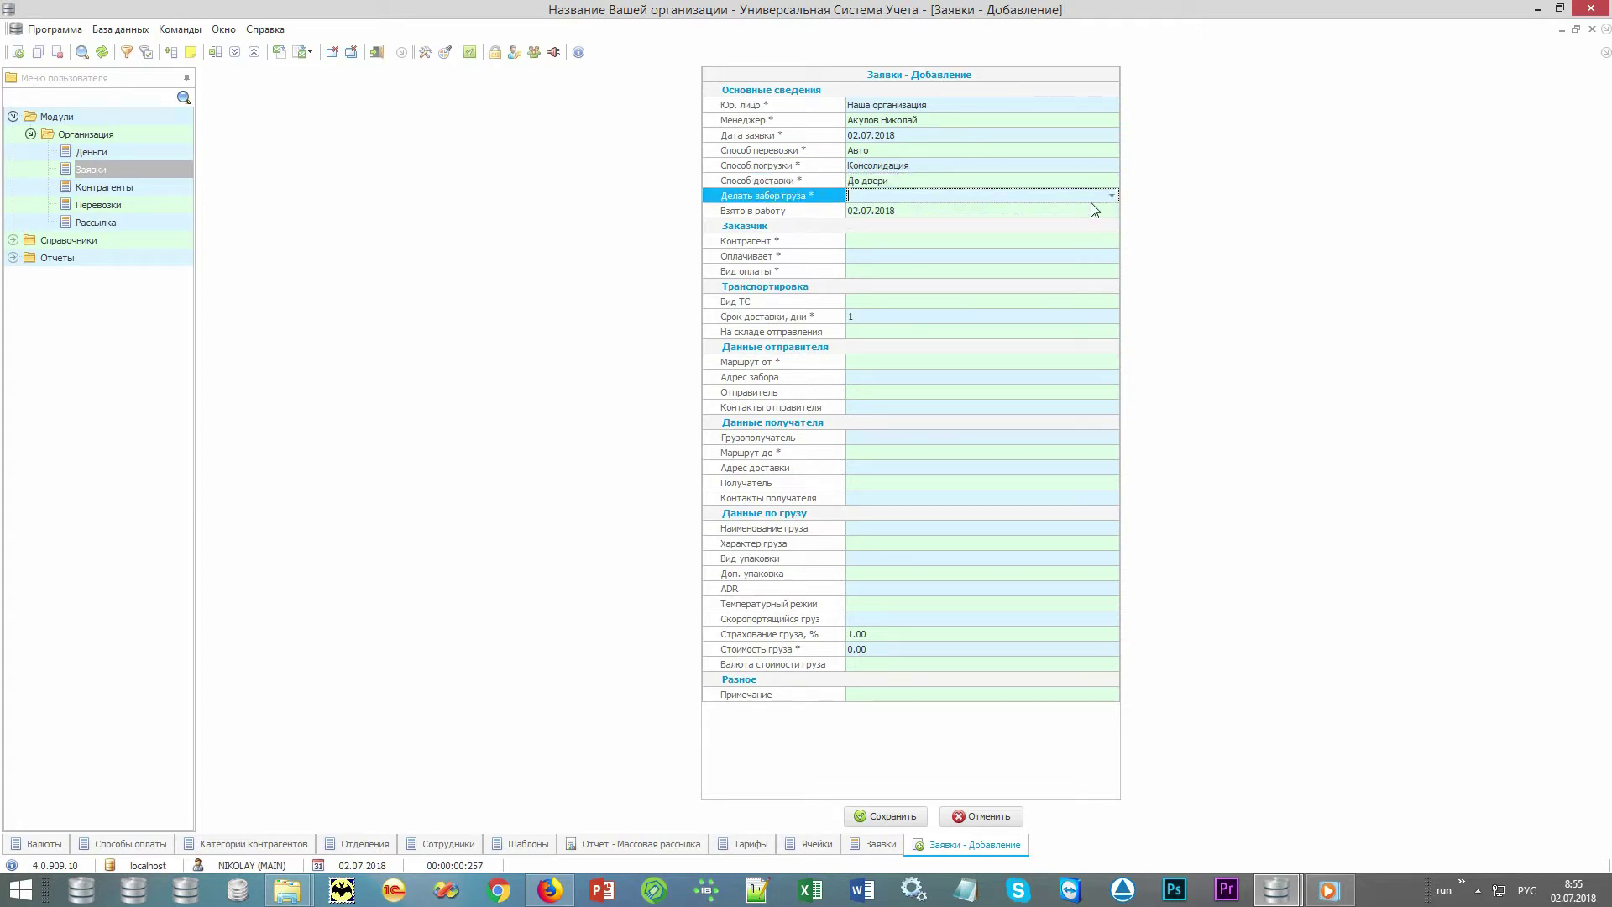
pyautogui.click(1110, 194)
pyautogui.click(1074, 208)
# From the order's Контрагент picker, start adding a new counterparty.
pyautogui.click(857, 241)
pyautogui.click(1110, 241)
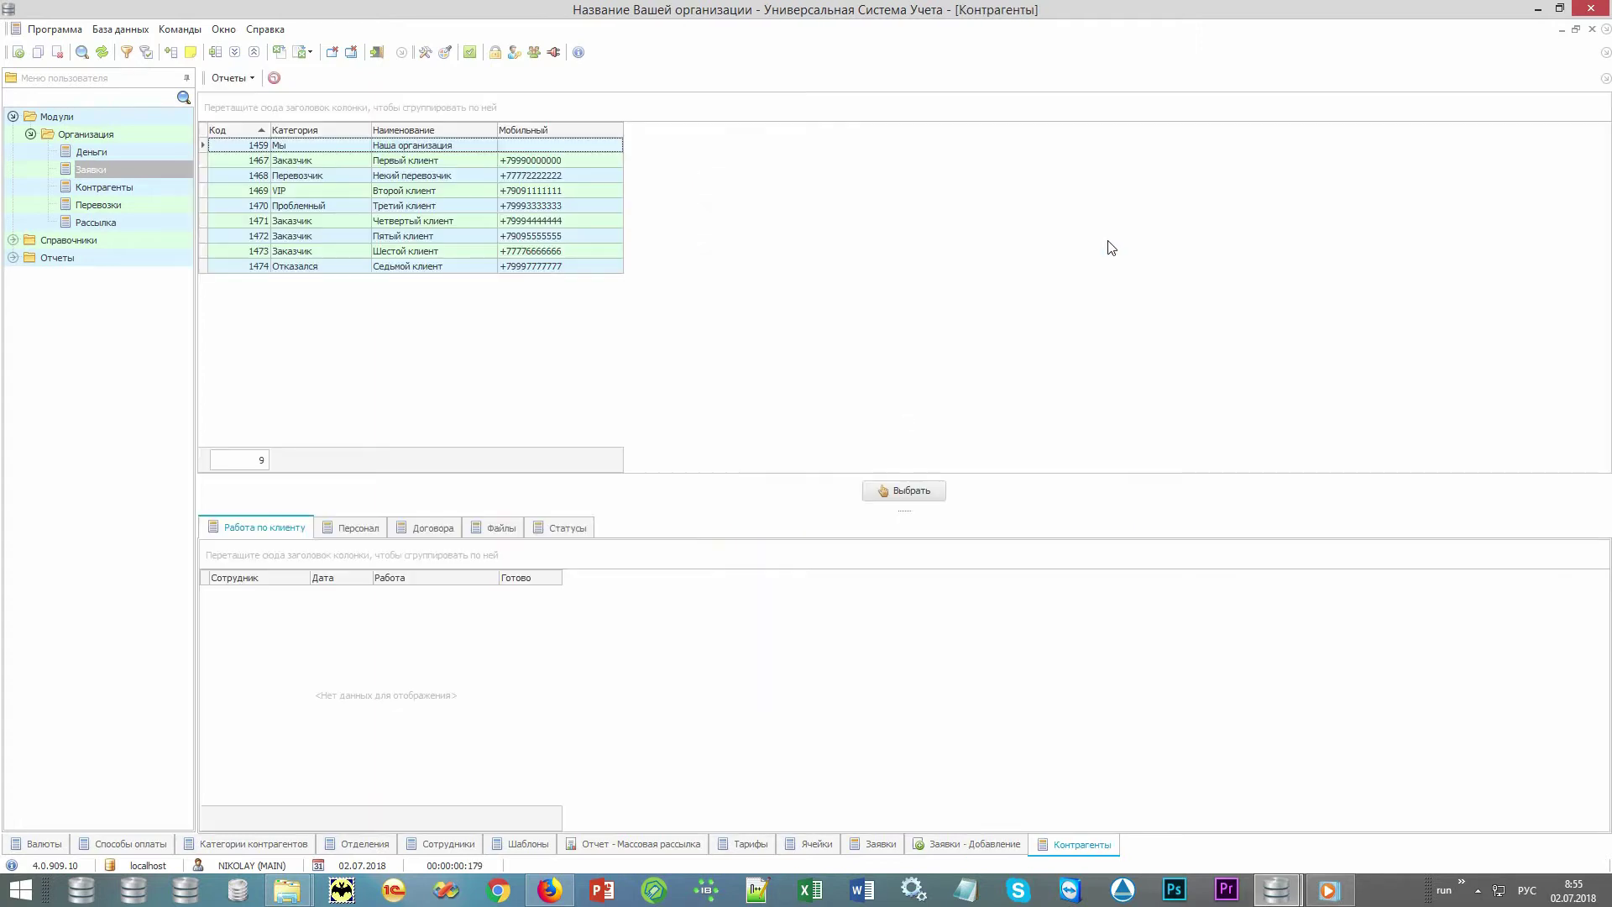
pyautogui.click(483, 149)
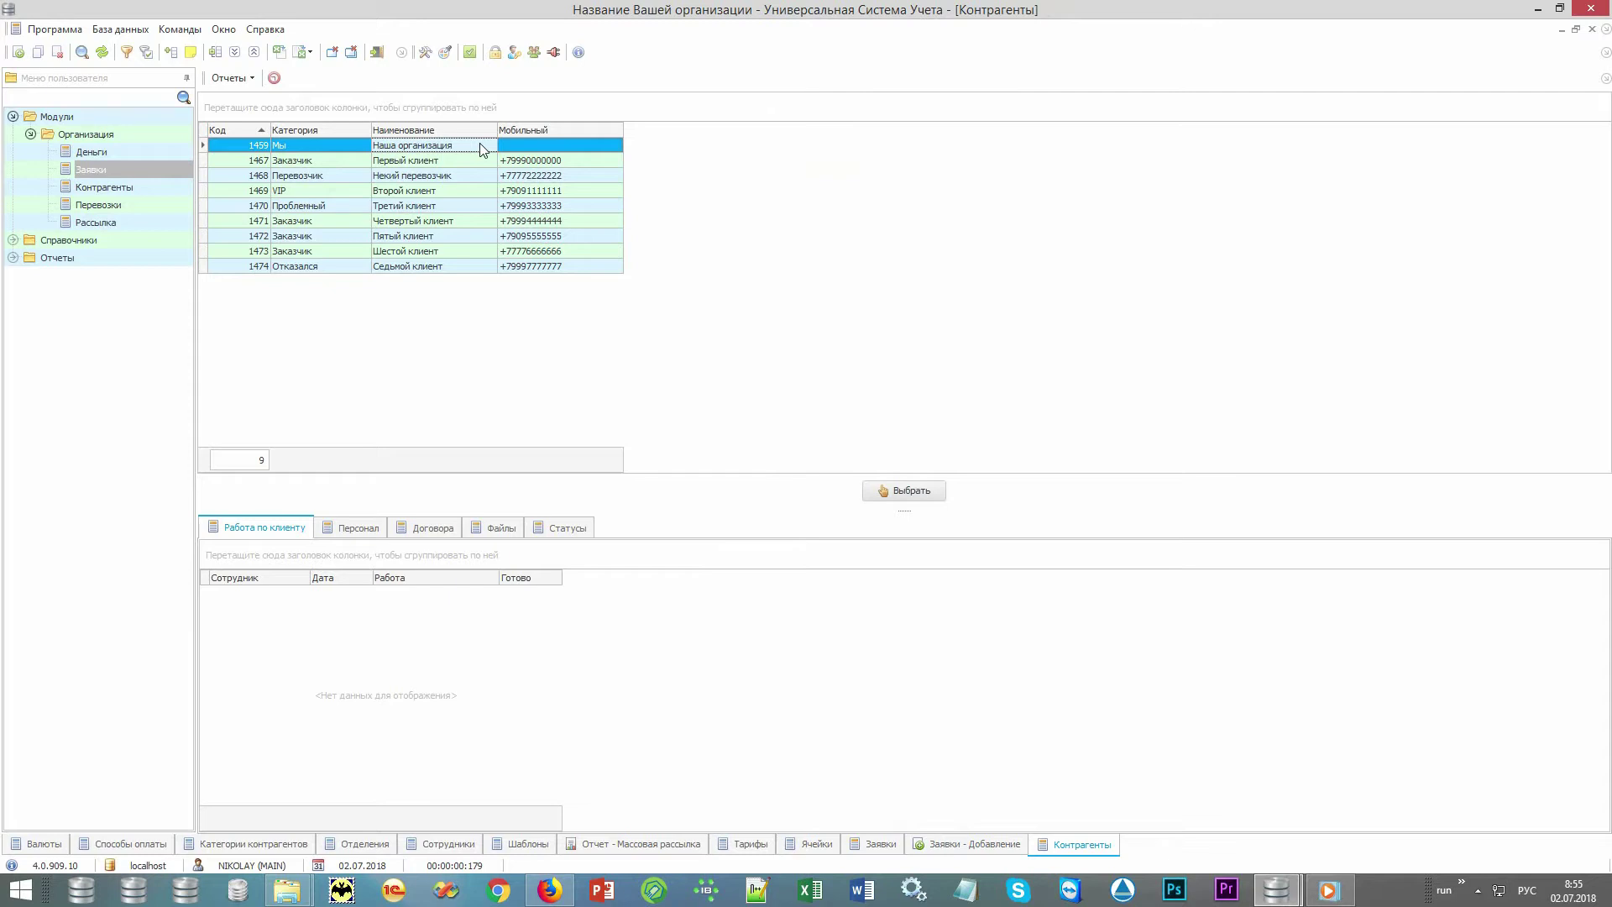
pyautogui.press('Down')
pyautogui.press('Down')
pyautogui.press('Down')
pyautogui.press('Down')
pyautogui.press('Down')
pyautogui.press('Down')
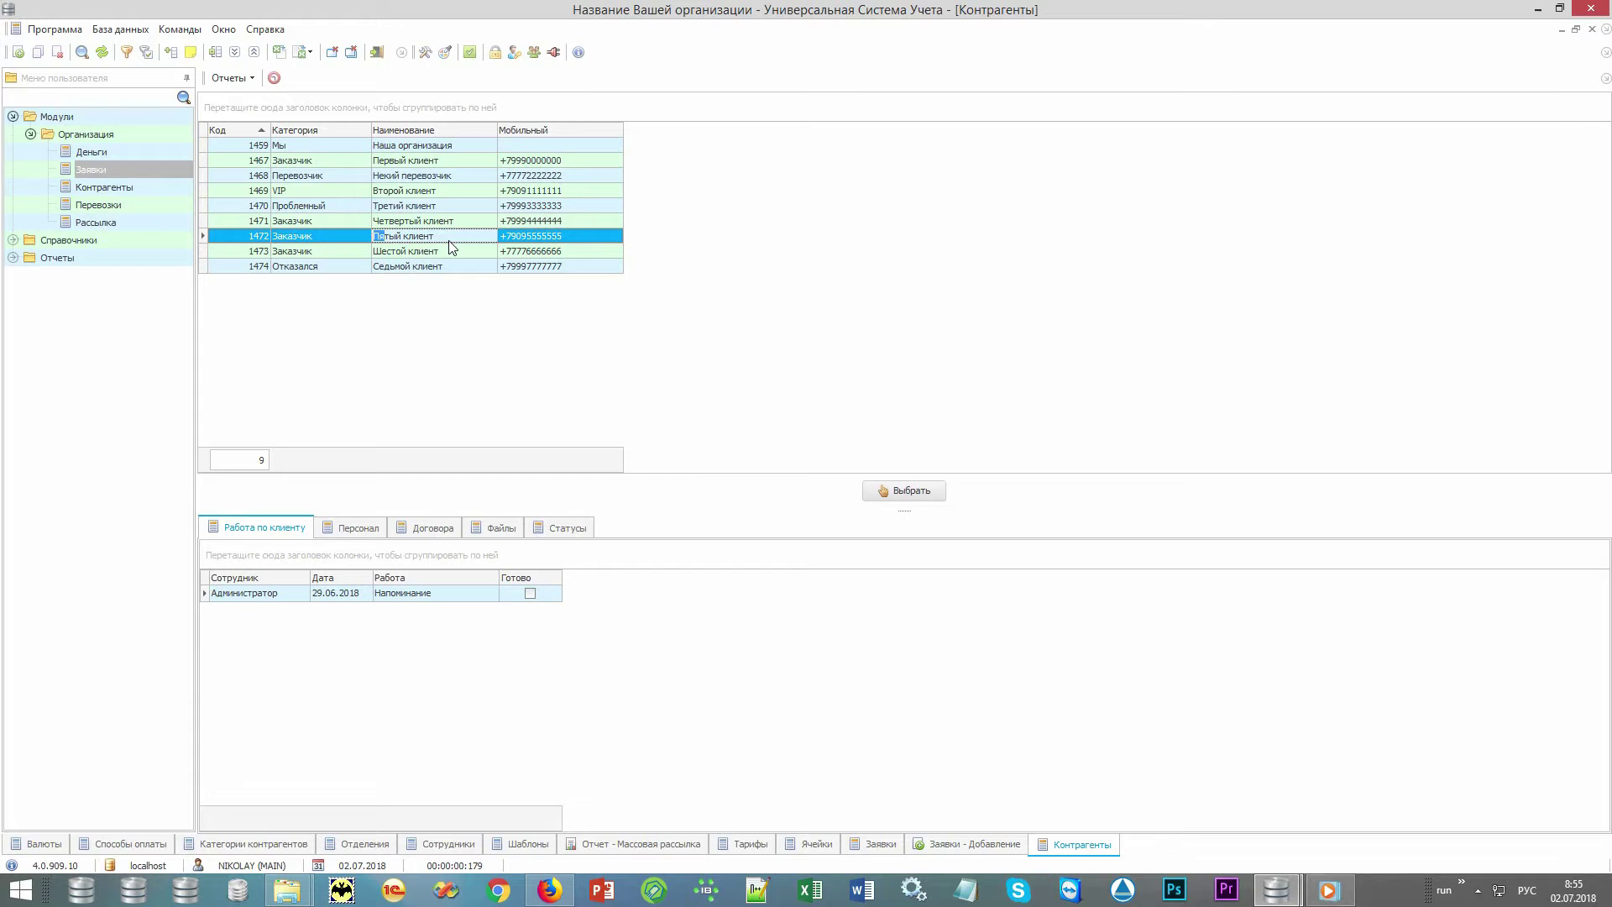
pyautogui.rightClick(682, 241)
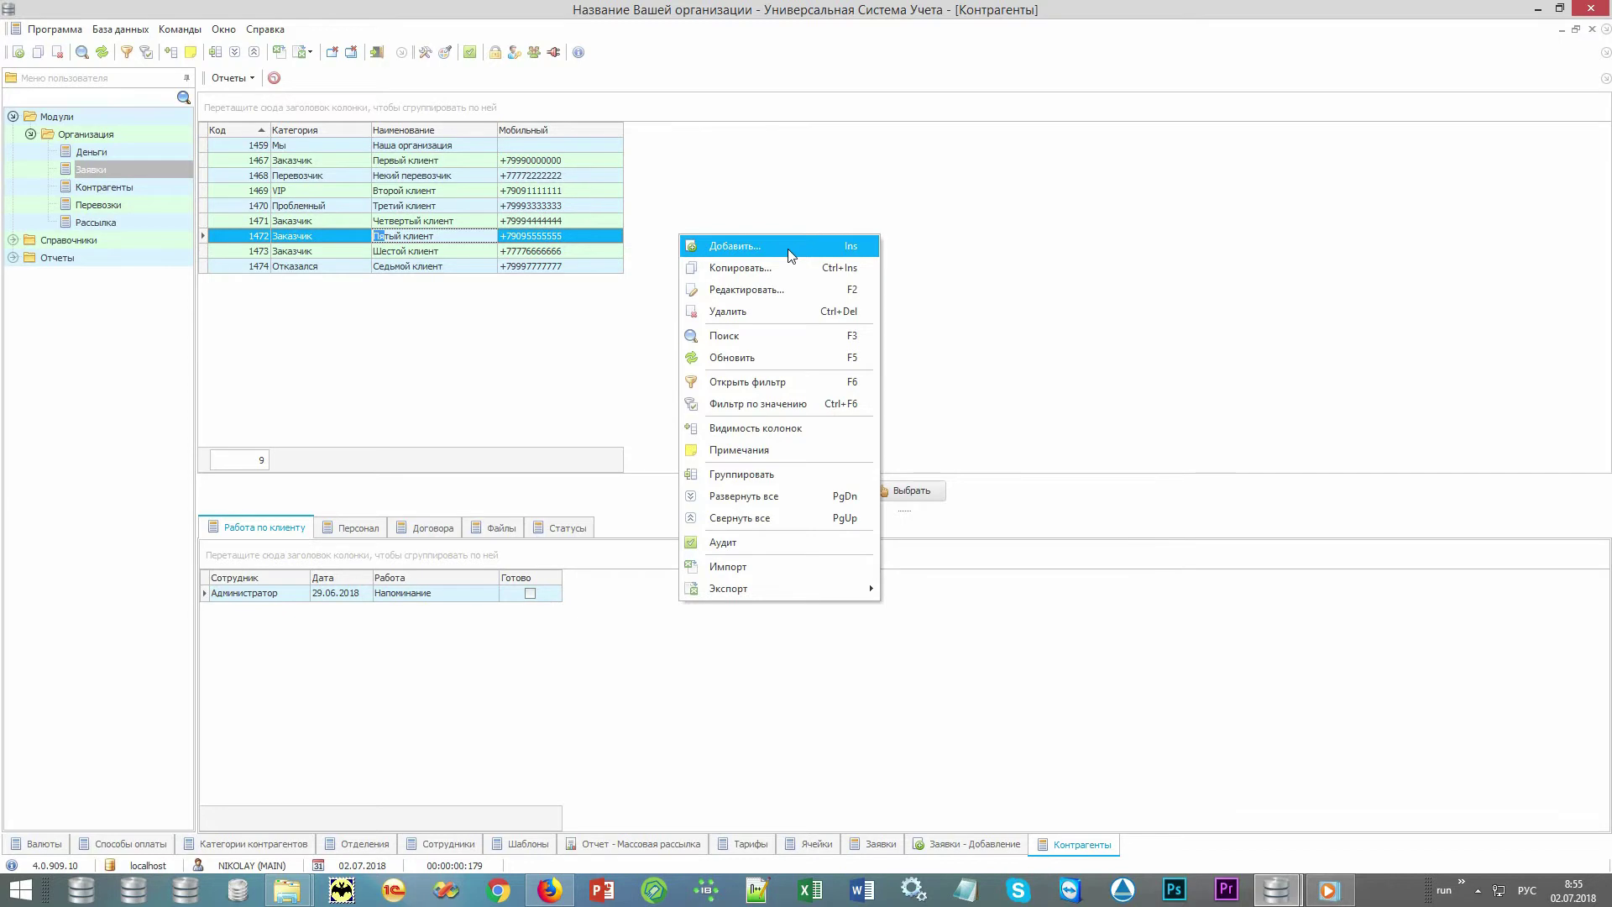
pyautogui.click(736, 246)
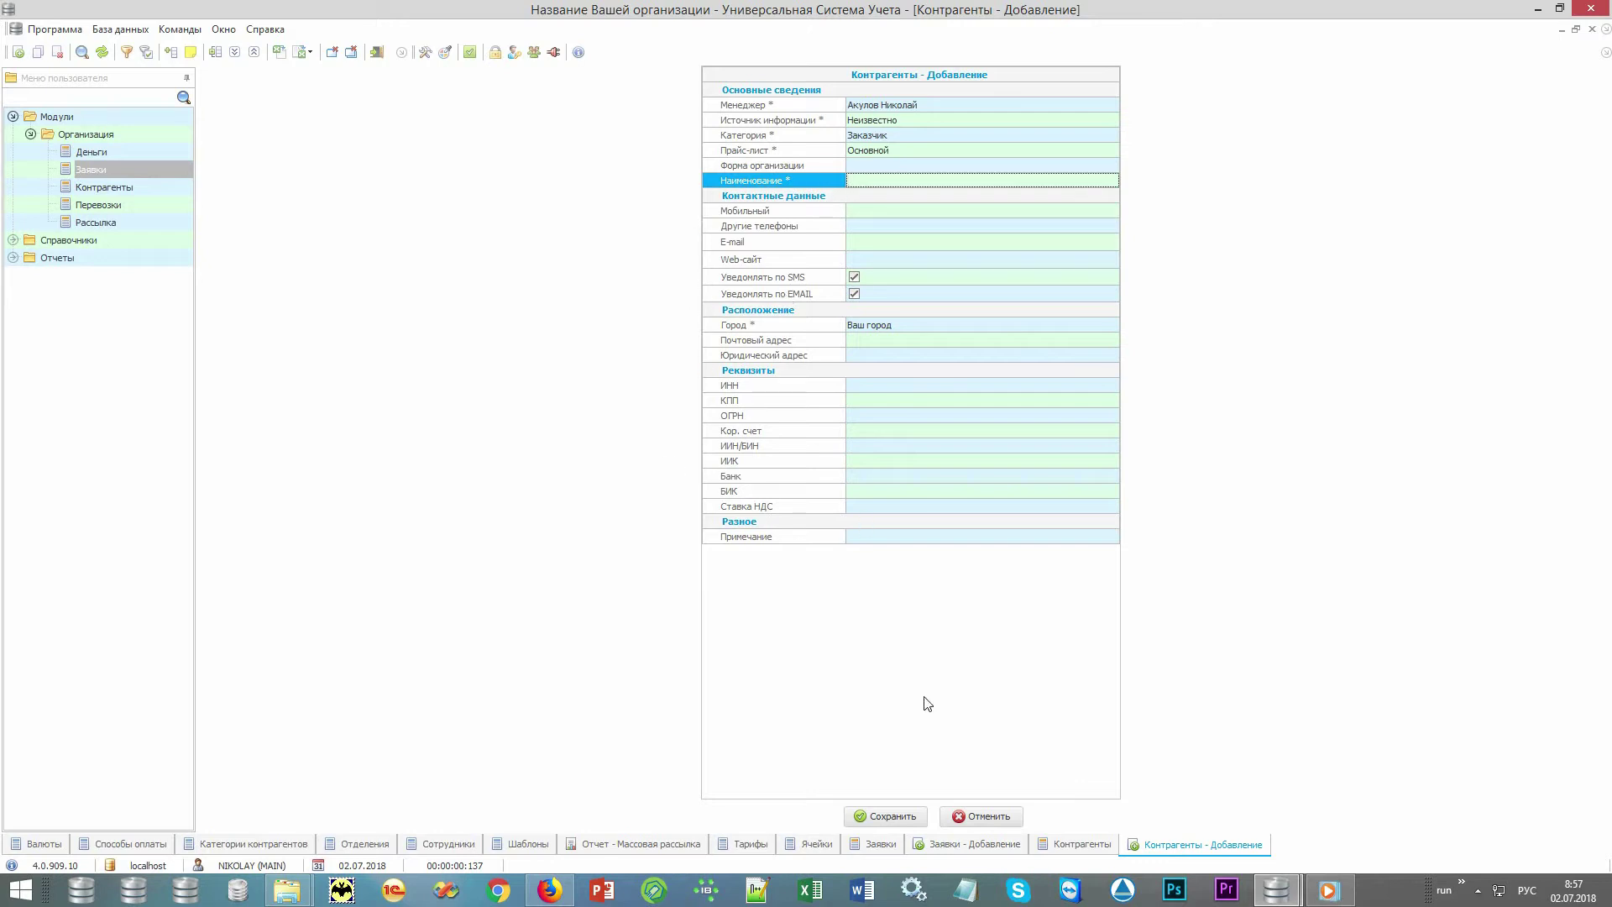
# Discard the new counterparty and review the client's staff, contracts, reports and files.
pyautogui.click(979, 818)
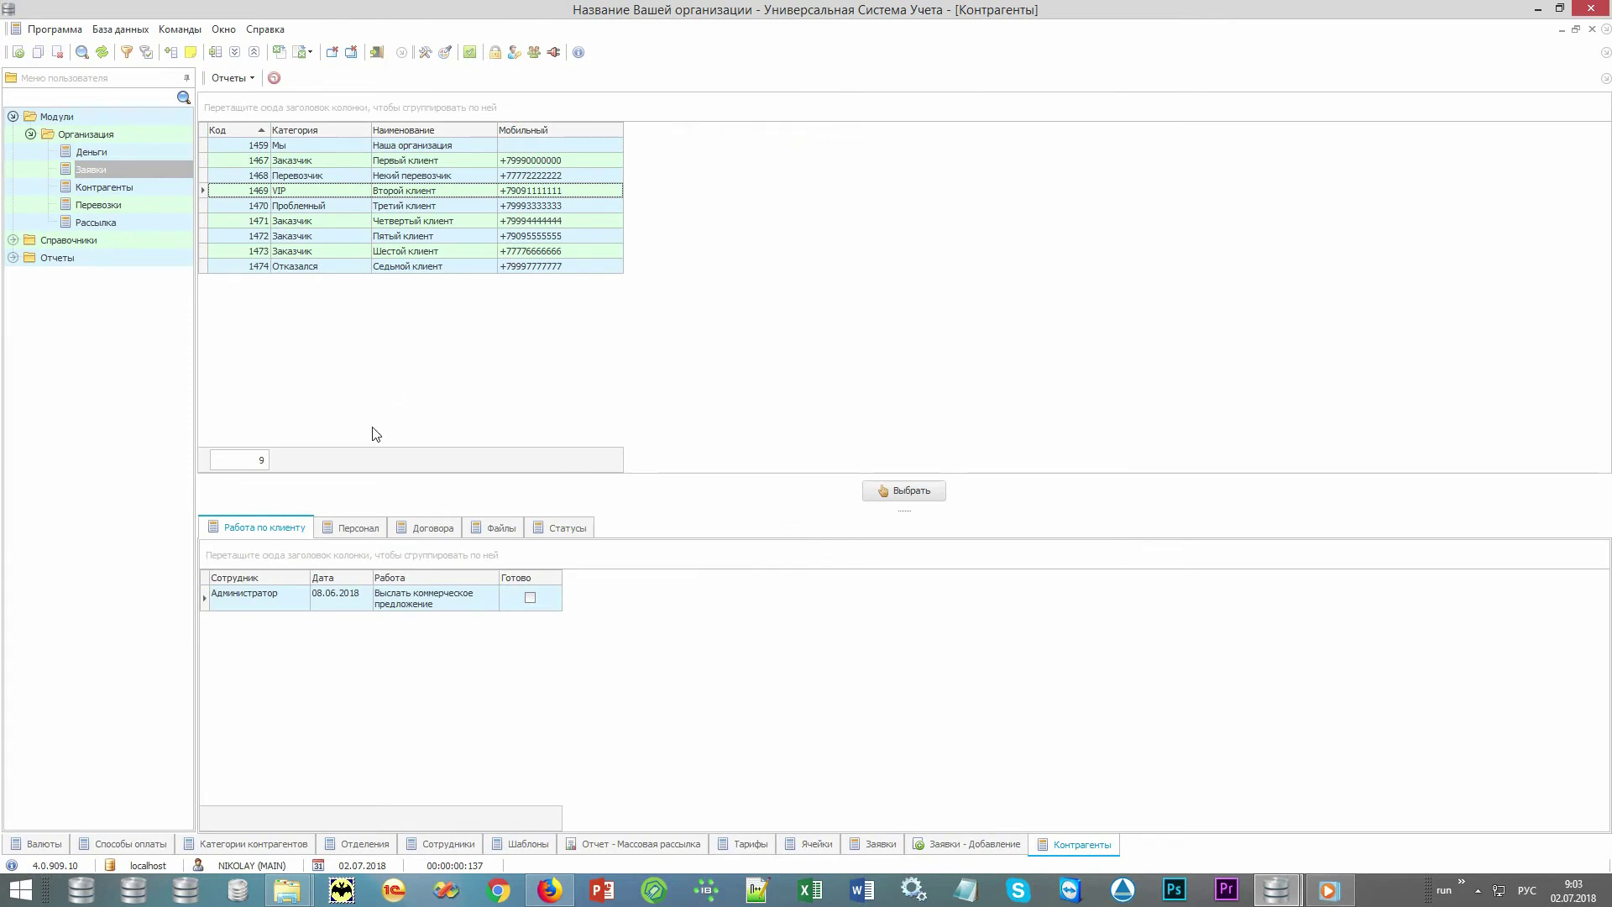
pyautogui.click(358, 529)
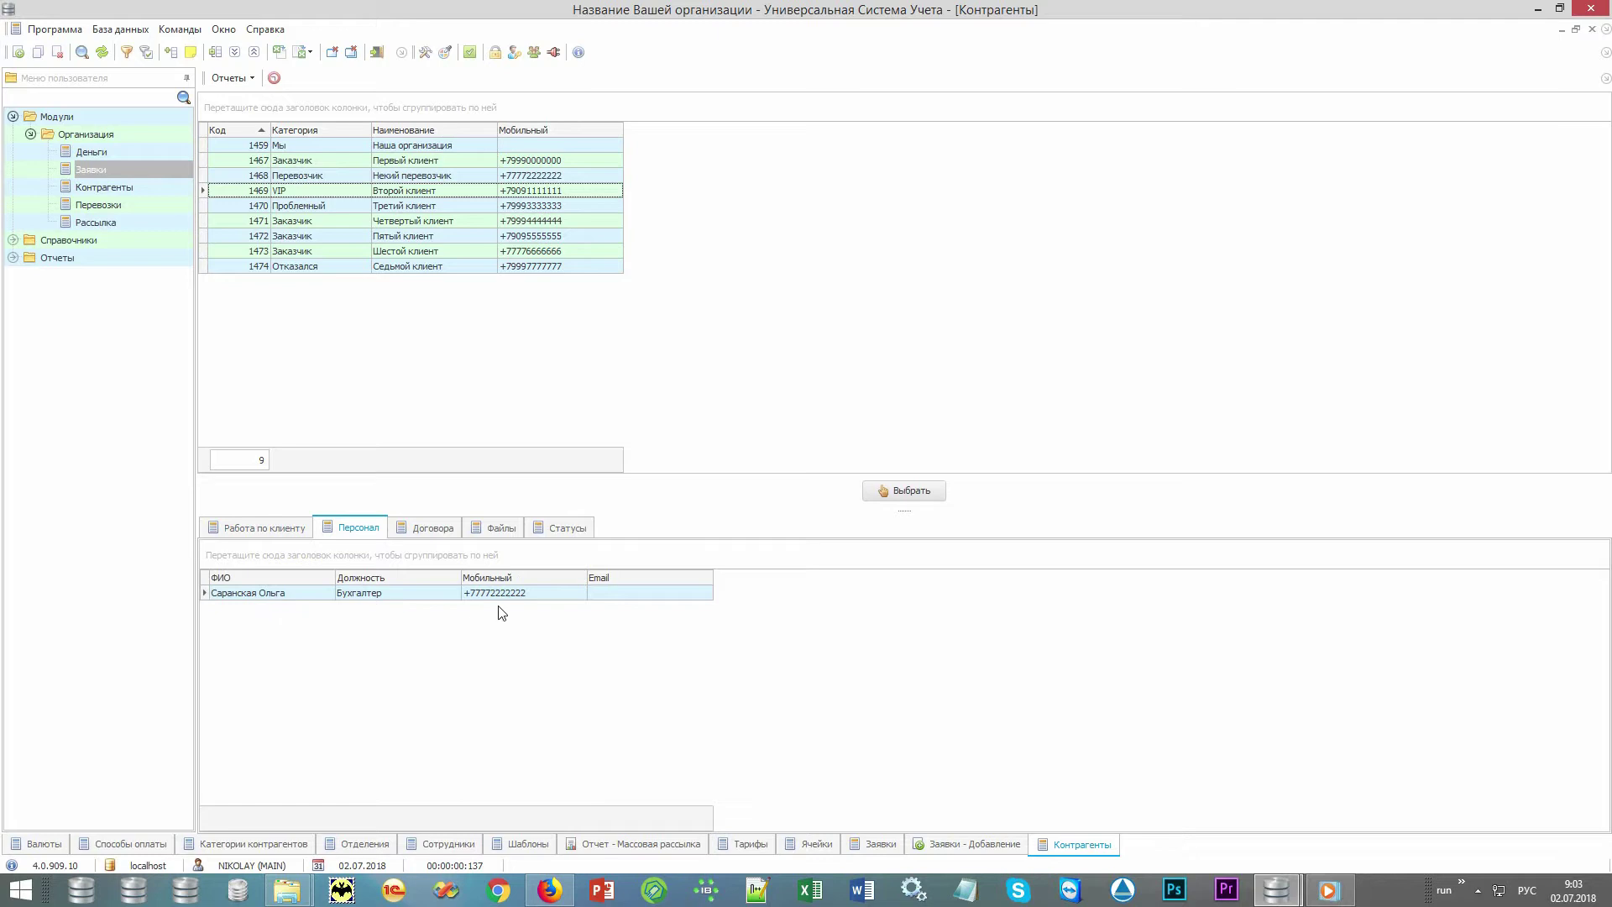
pyautogui.click(446, 531)
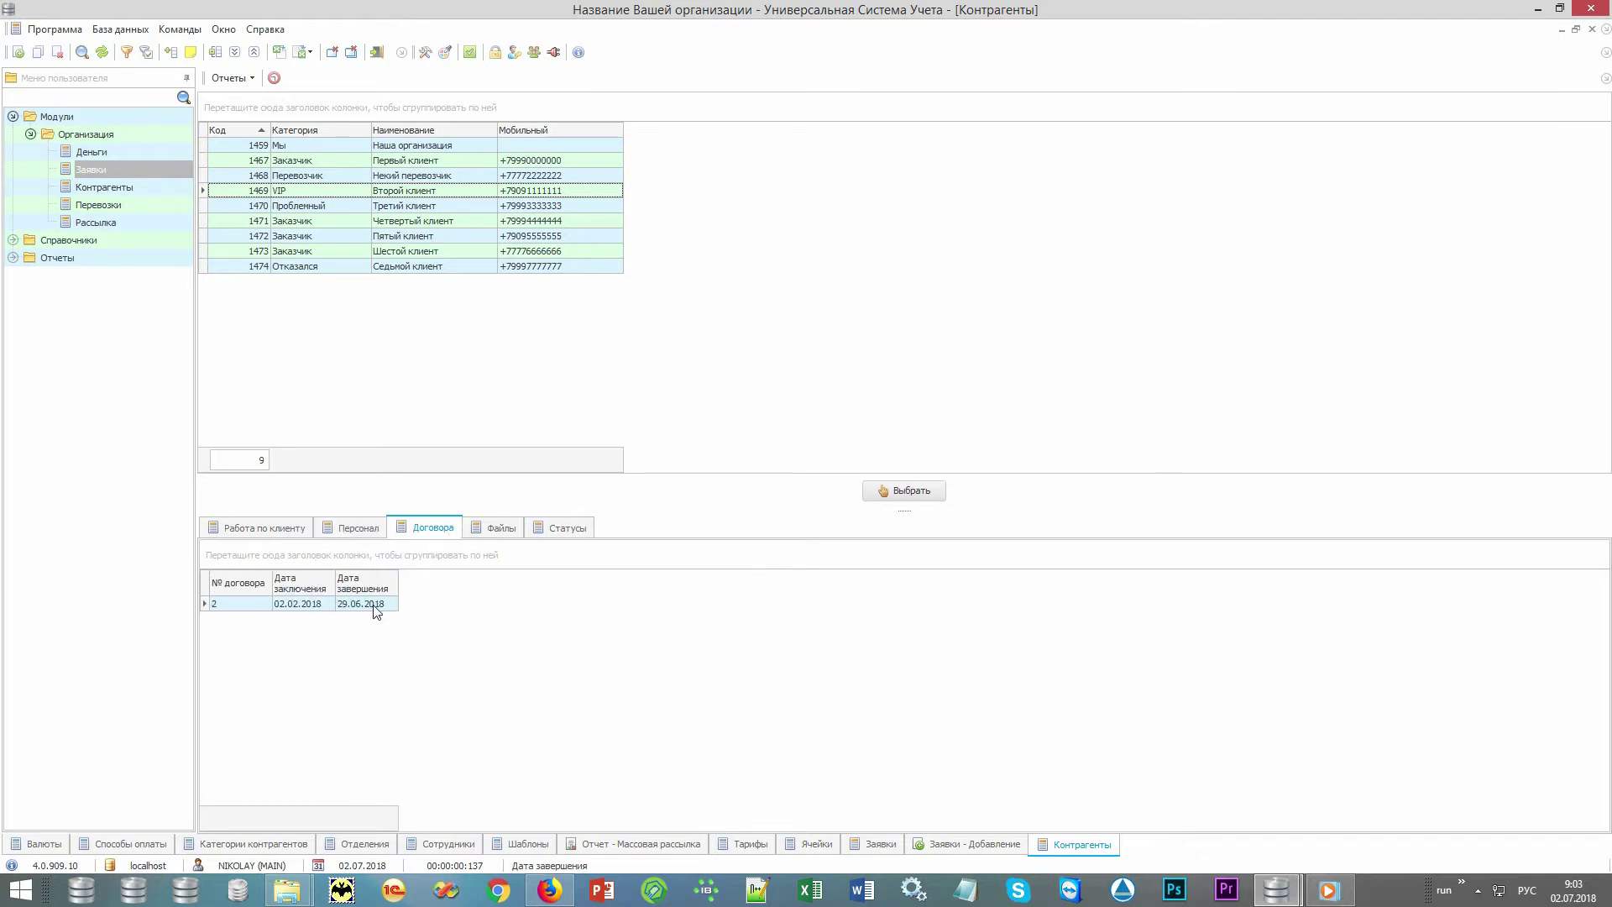
pyautogui.click(227, 78)
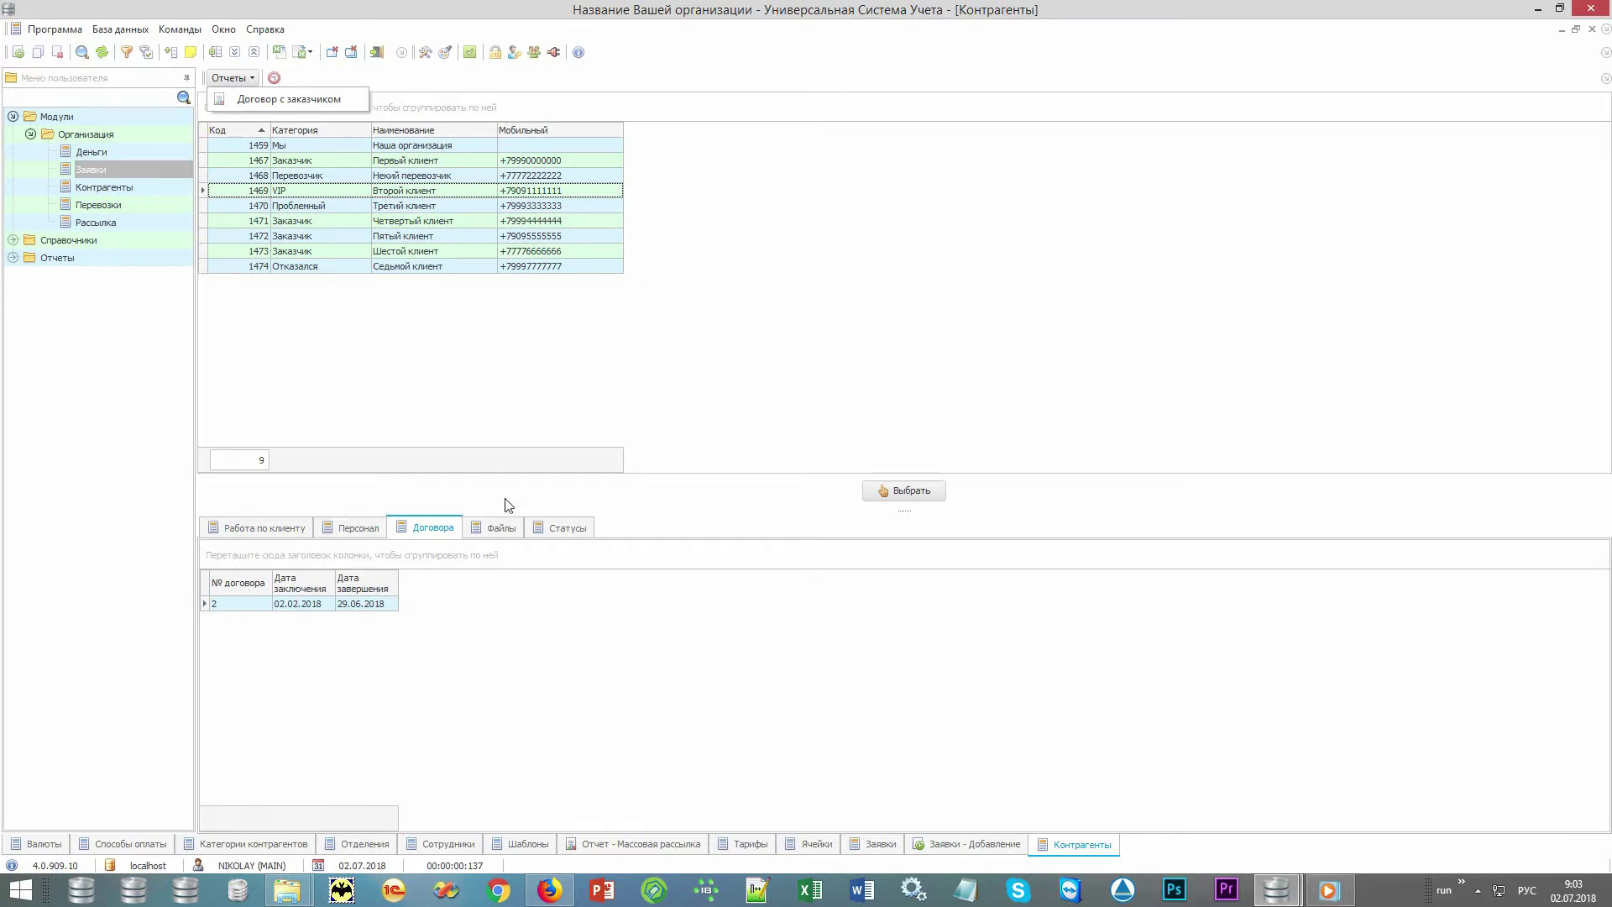
pyautogui.click(509, 531)
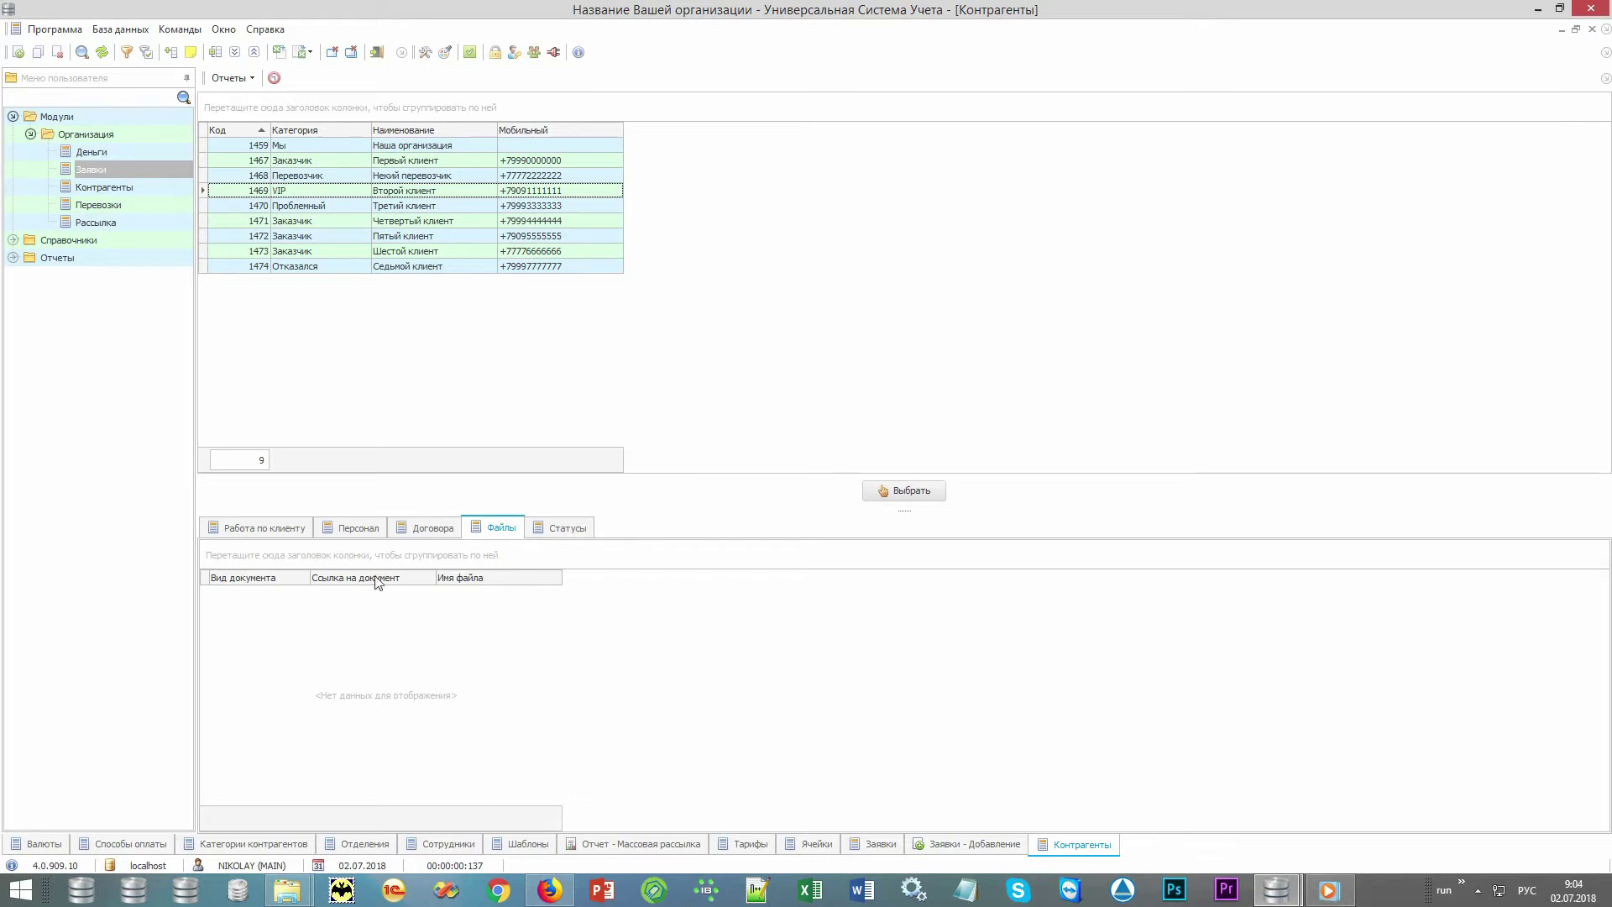
# Check the client's work tasks, then choose Второй клиент in the counterparty list.
pyautogui.click(306, 540)
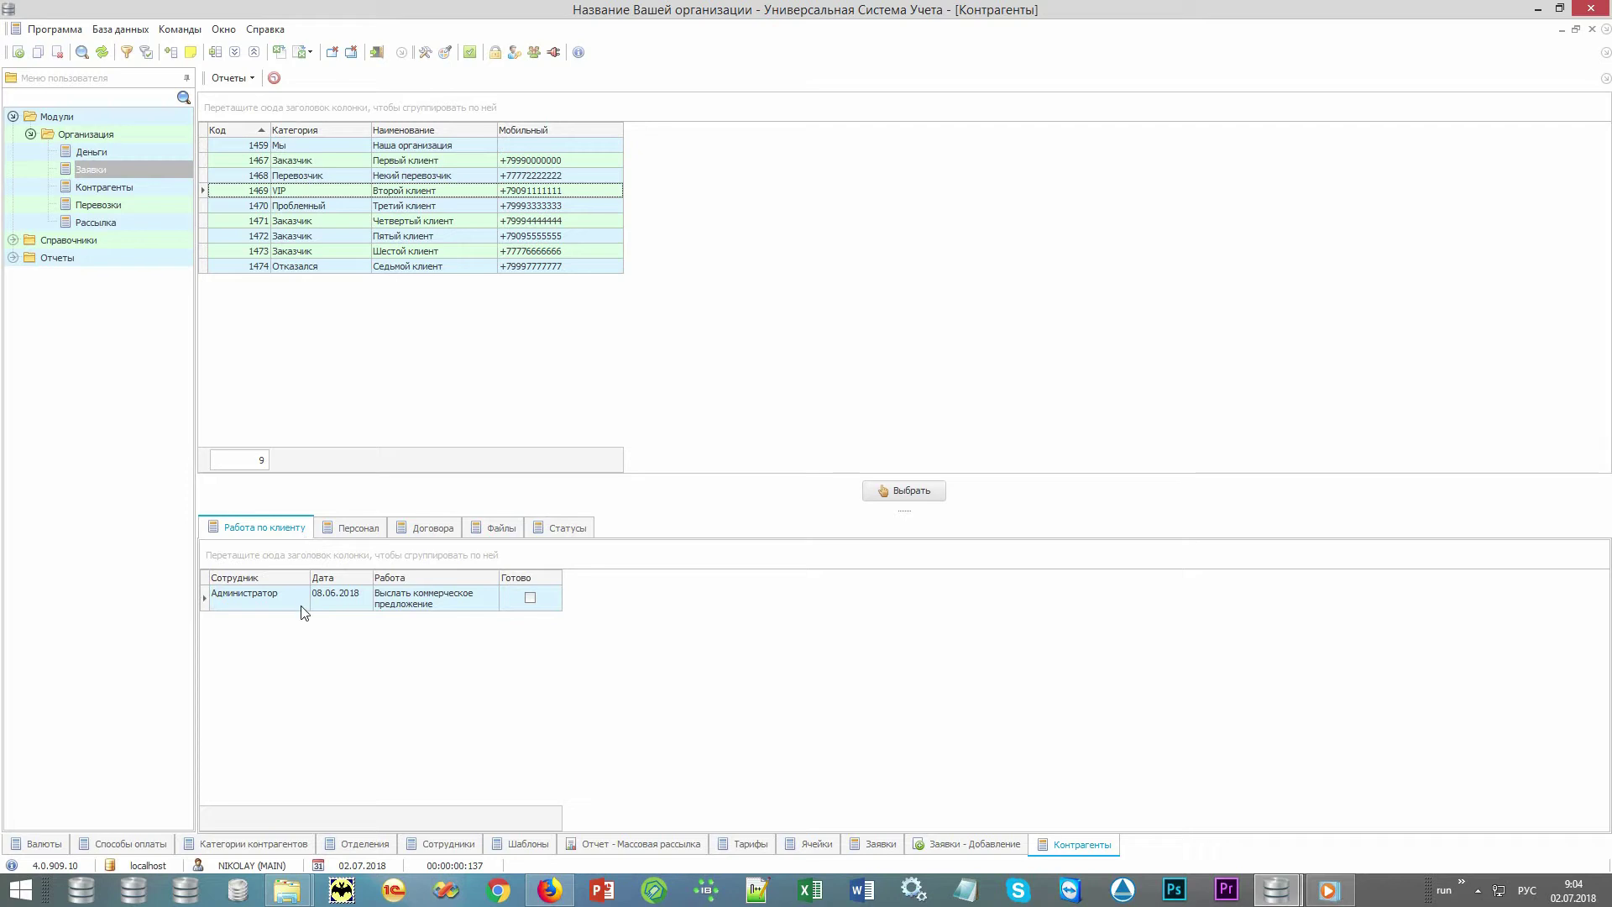
pyautogui.click(474, 608)
pyautogui.click(515, 612)
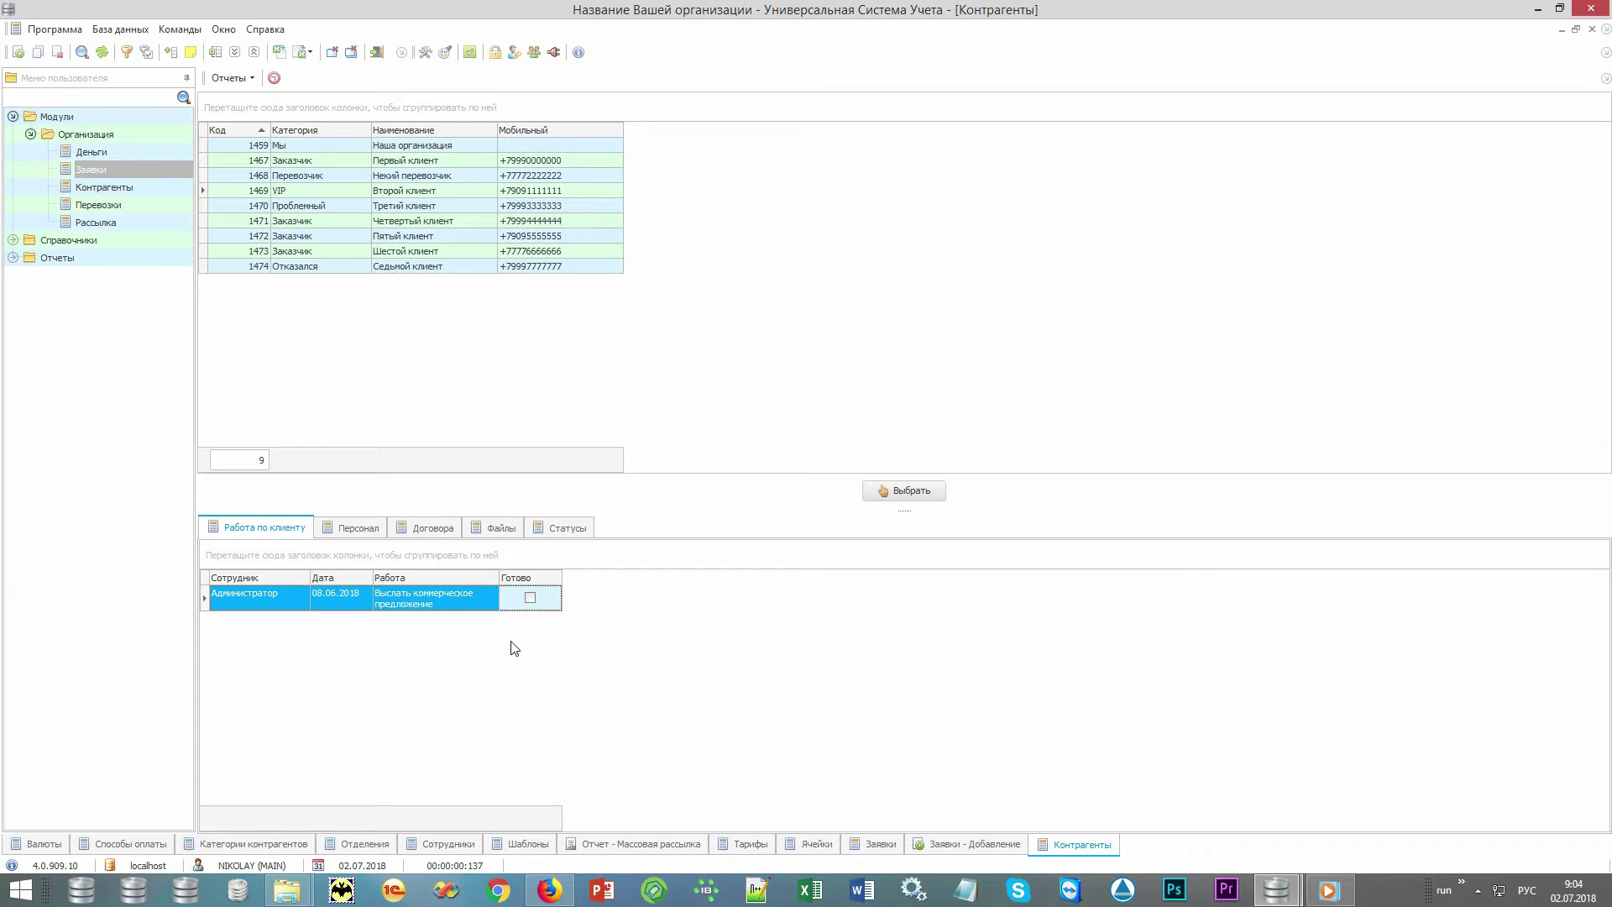
pyautogui.click(467, 192)
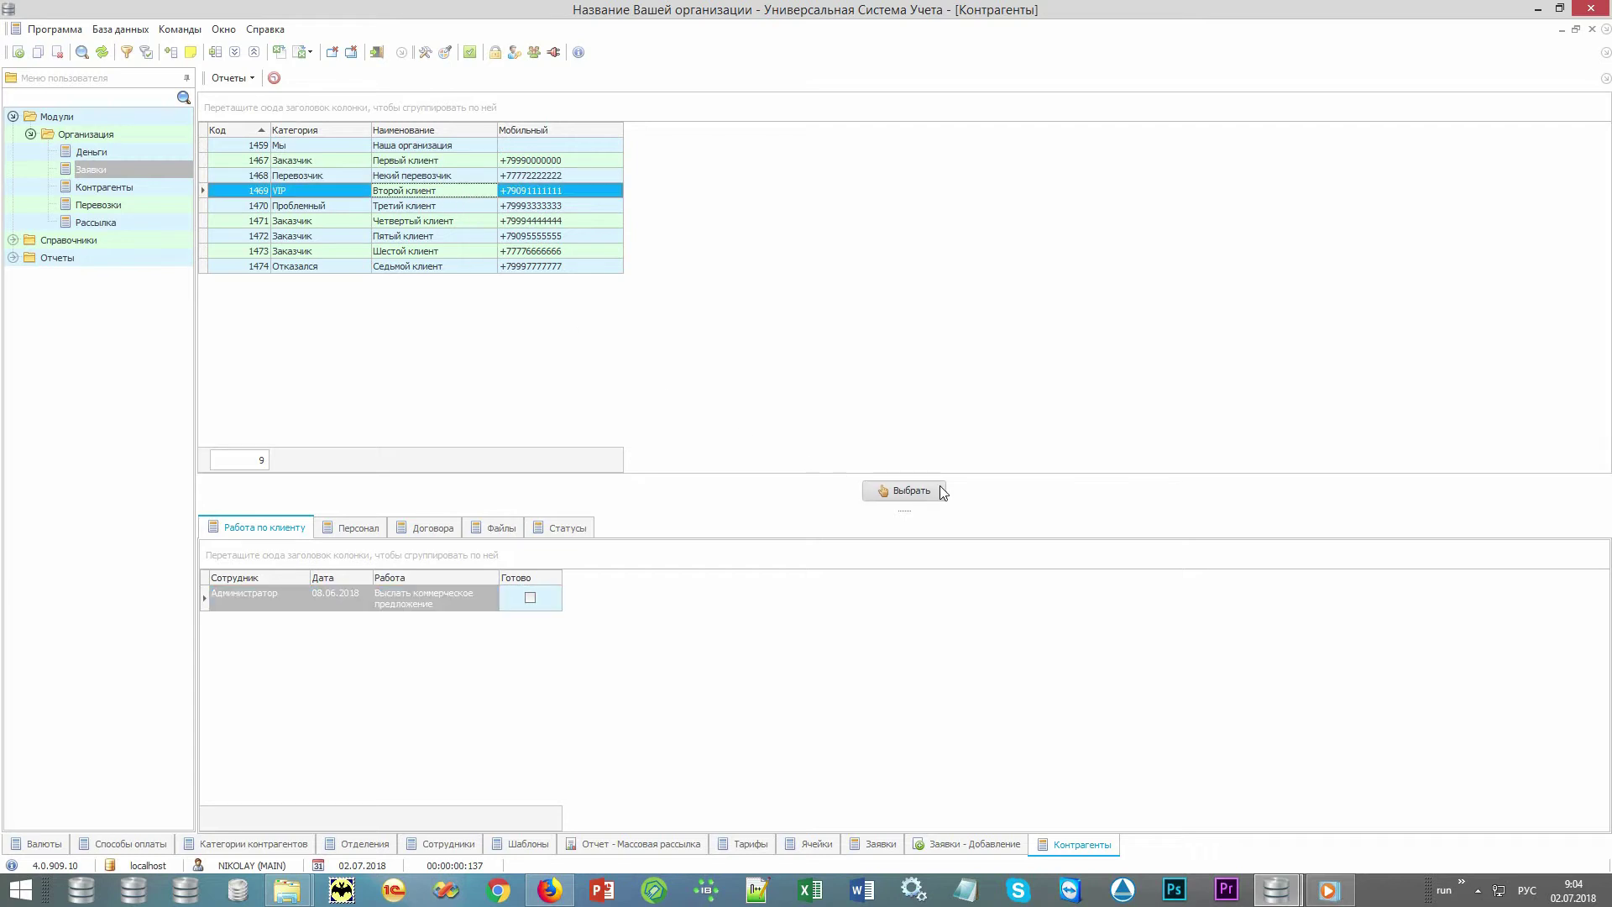
# Confirm Второй клиент as counterparty, with sender paying, Нал payment and Тент vehicle.
pyautogui.click(907, 490)
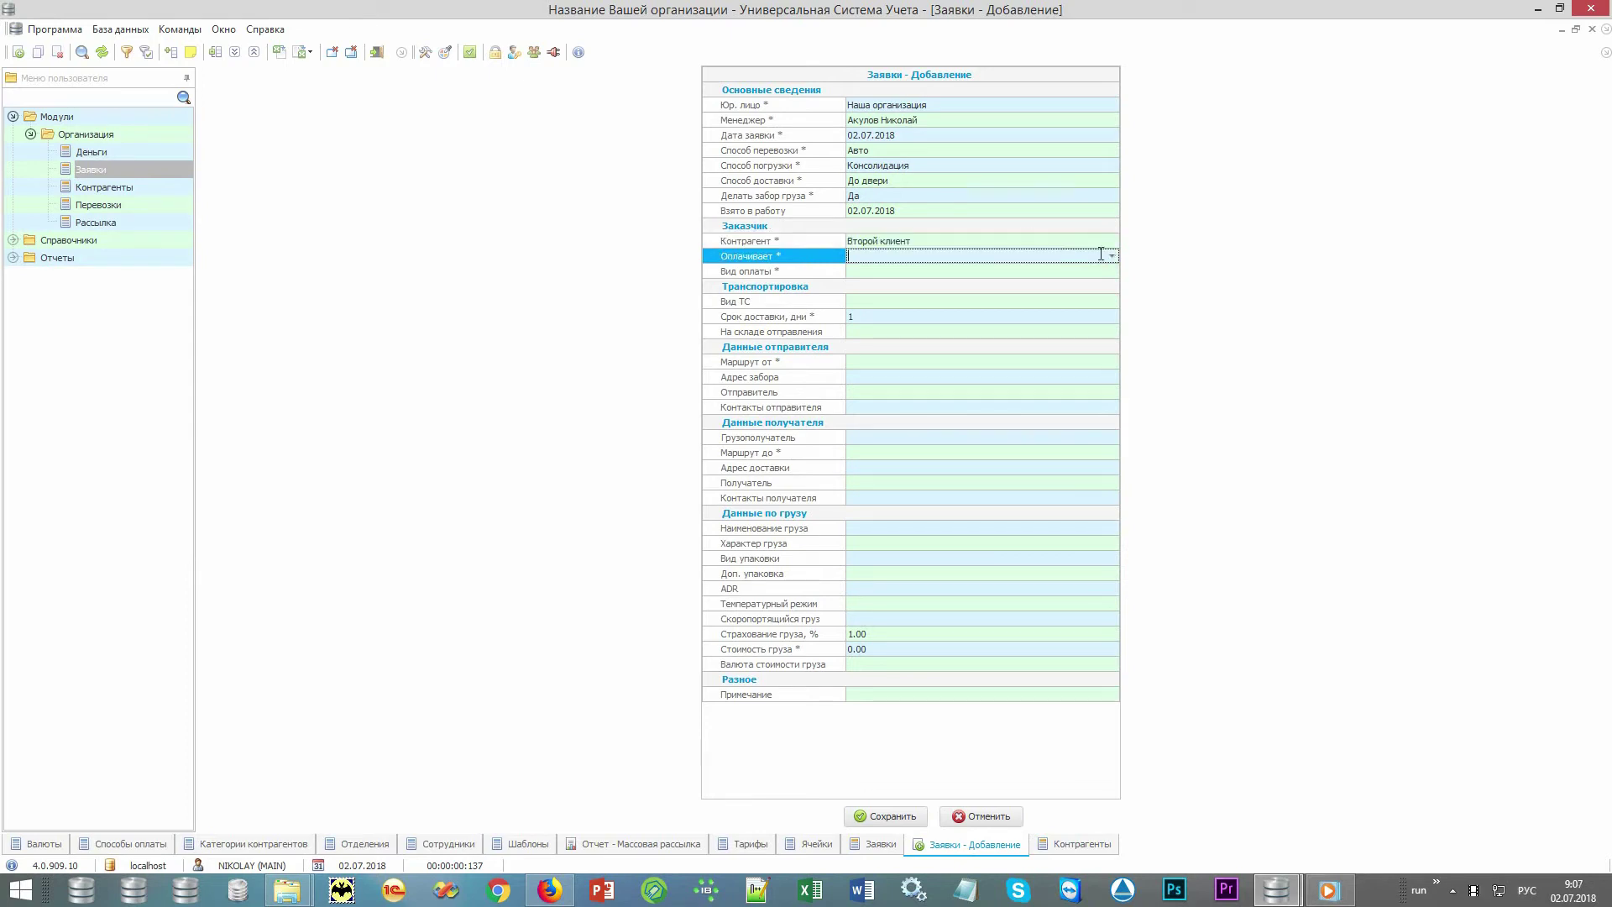
pyautogui.click(1105, 255)
pyautogui.click(1101, 265)
pyautogui.click(1105, 272)
pyautogui.click(1098, 281)
pyautogui.click(1101, 300)
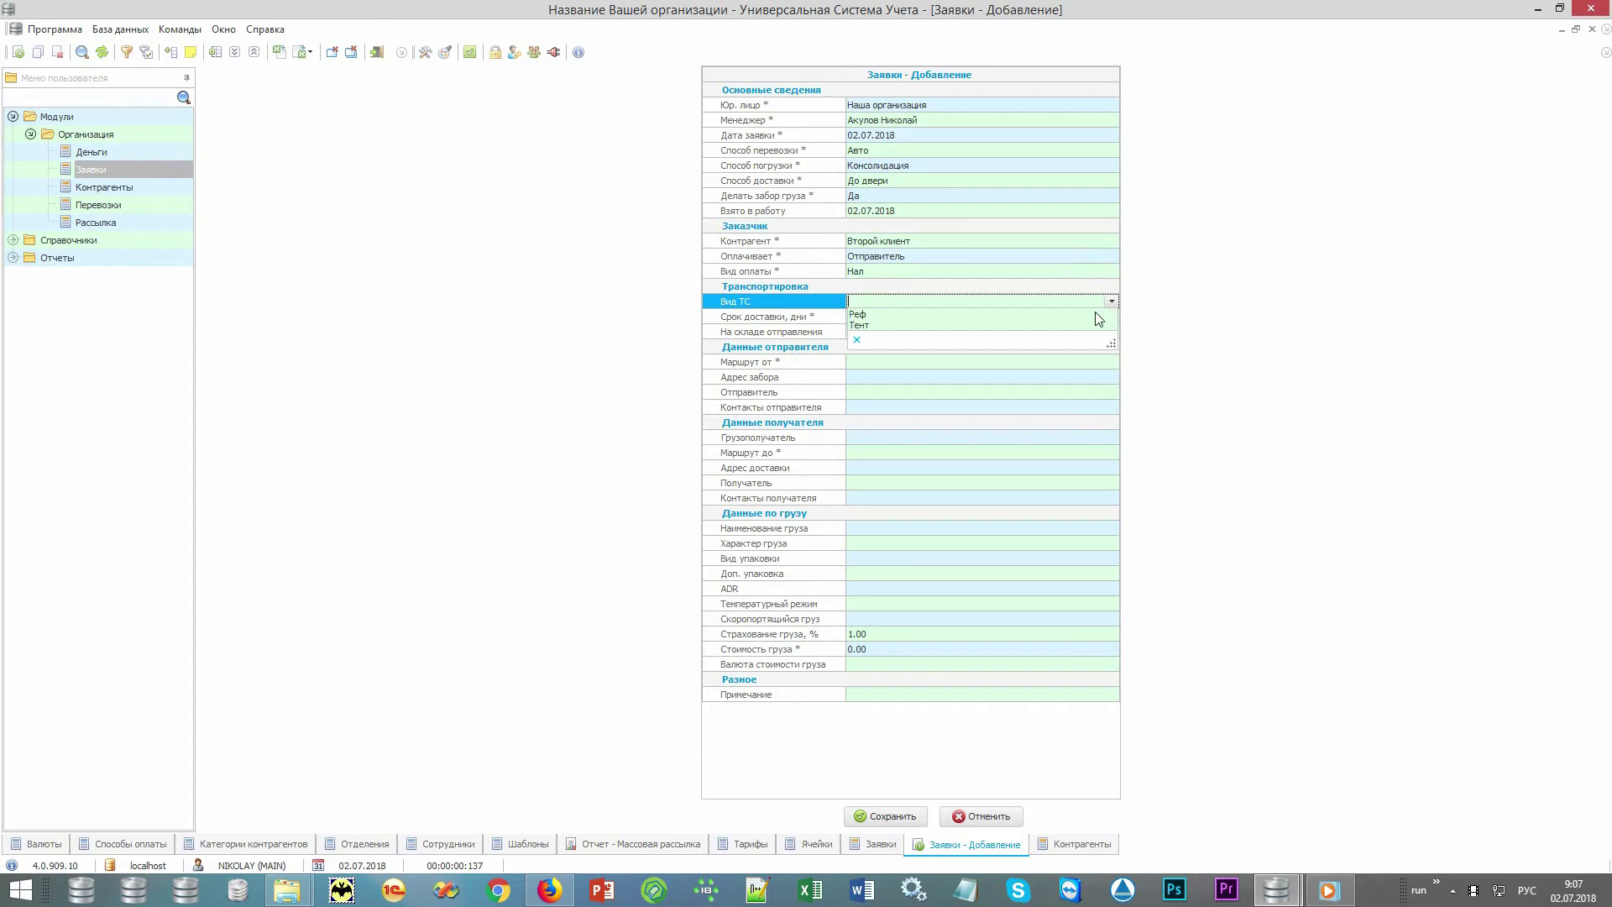
pyautogui.click(1088, 324)
# Set the route from Москва to Санкт-Петербург.
pyautogui.click(1100, 361)
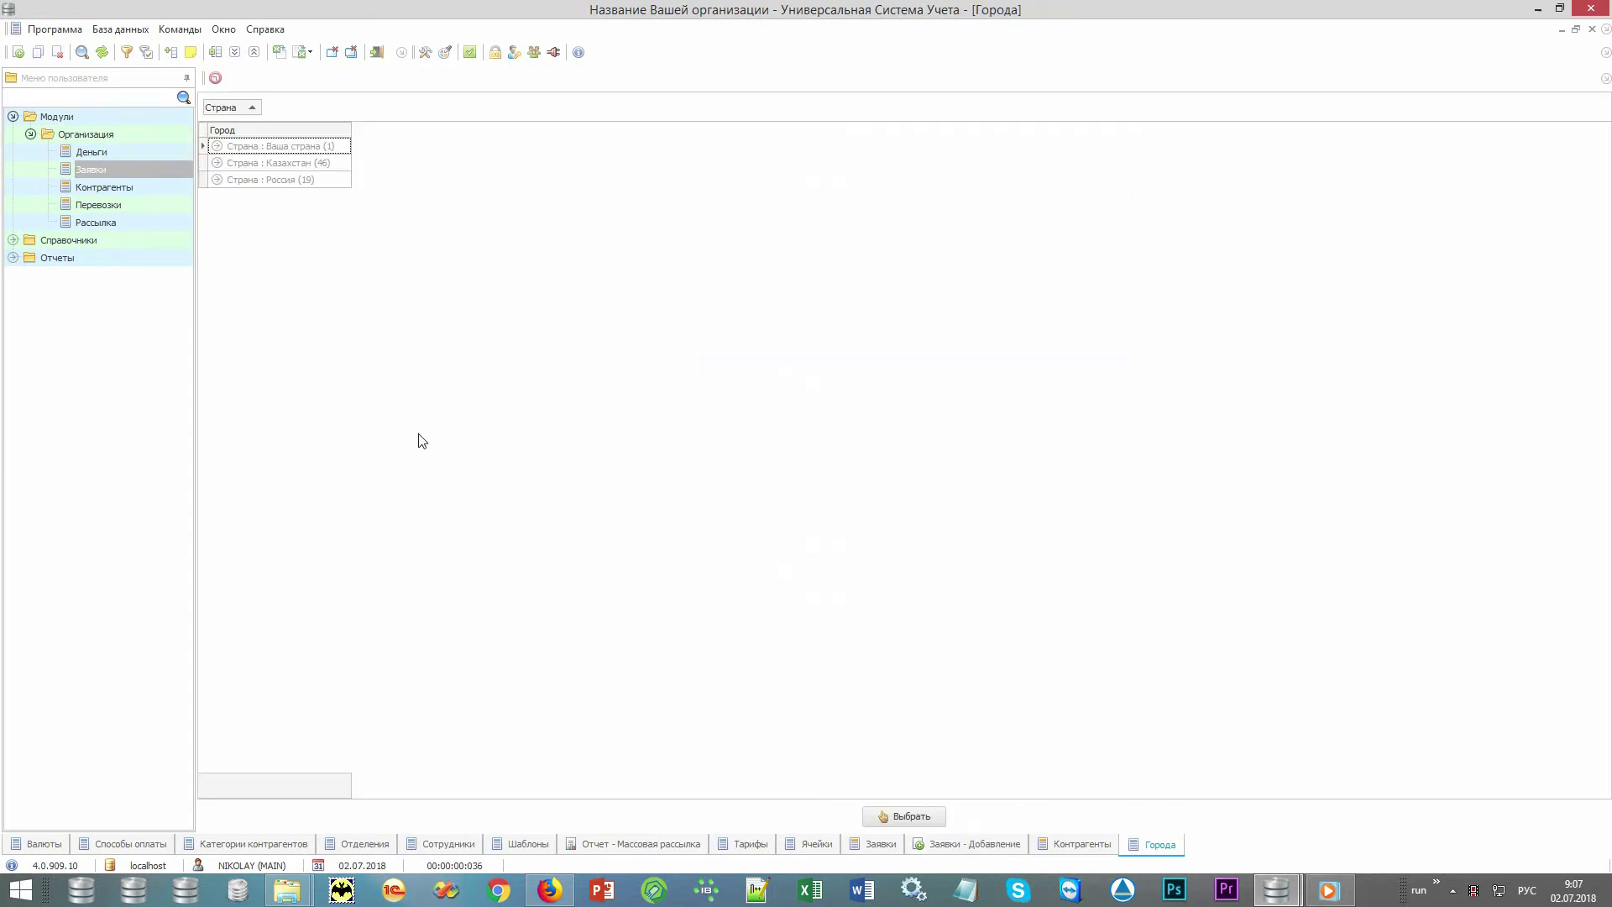
pyautogui.write('мо')
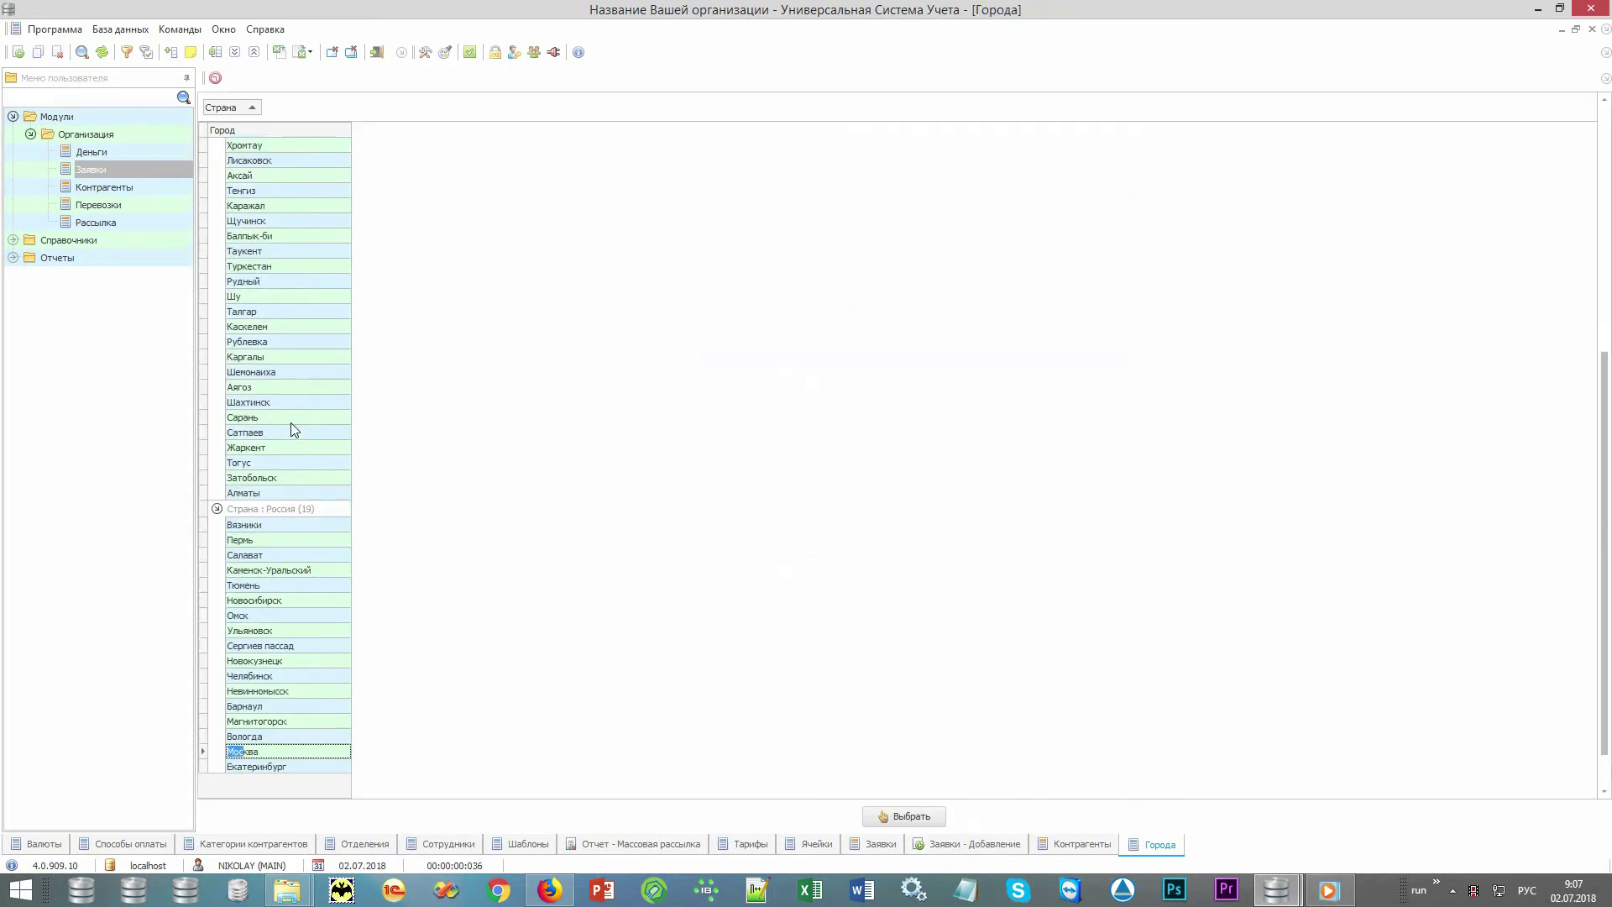
pyautogui.press('Return')
pyautogui.press('Down')
pyautogui.press('Down')
pyautogui.press('Down')
pyautogui.press('Down')
pyautogui.press('Down')
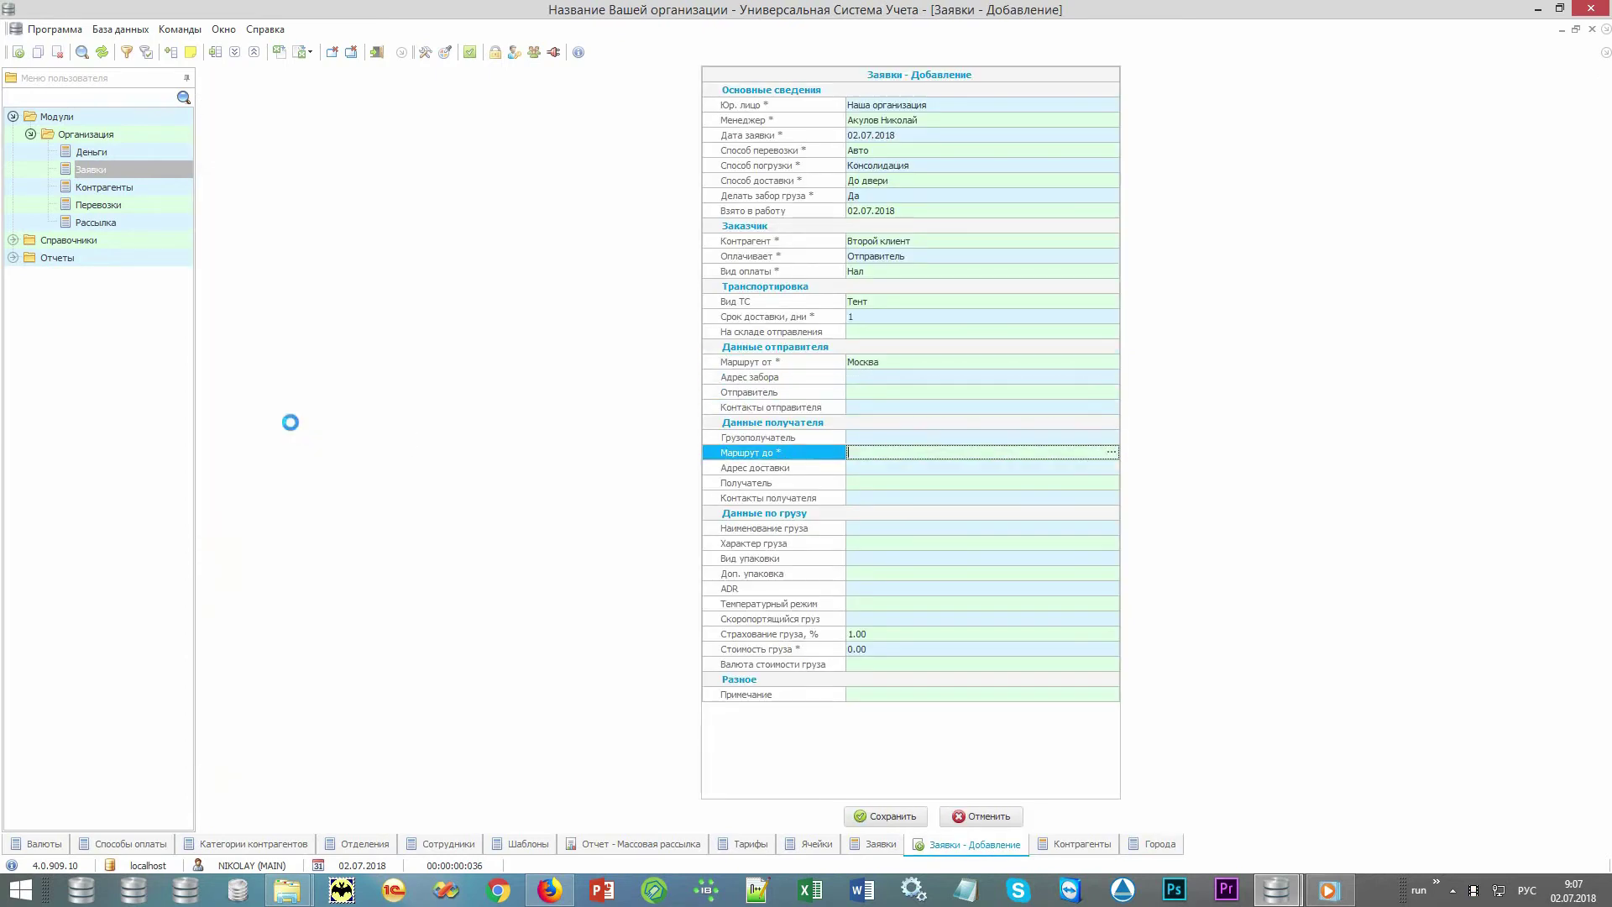
pyautogui.write('с')
pyautogui.press('Return')
# Describe the cargo as Печенье, nature Продукты питания, packed in Коробки.
pyautogui.click(1000, 531)
pyautogui.click(1111, 527)
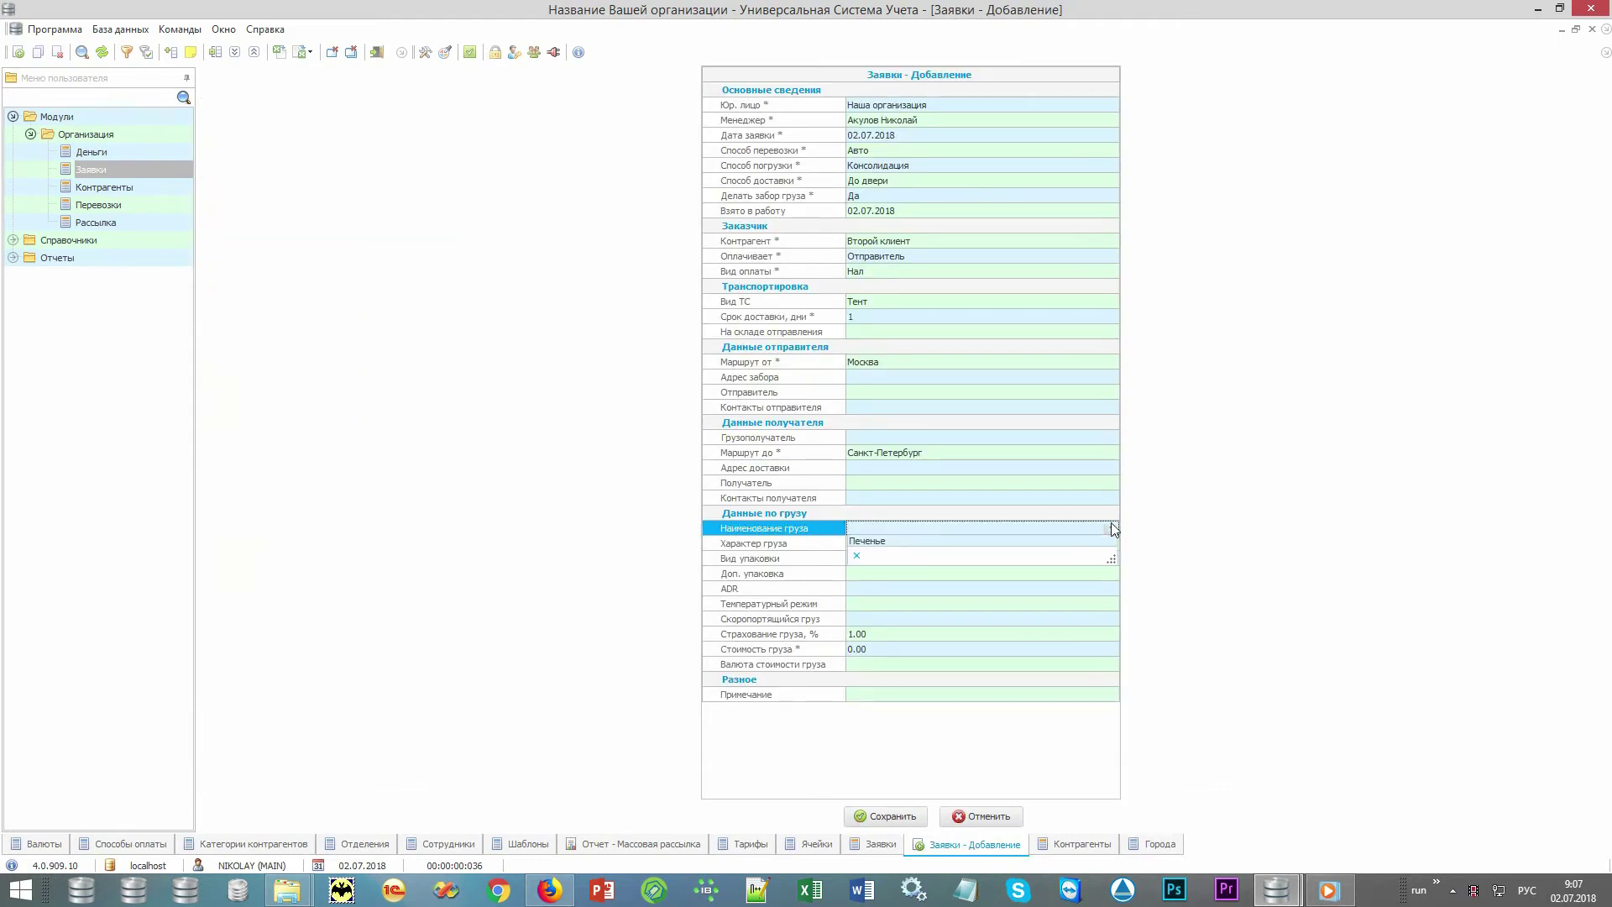
pyautogui.click(1097, 542)
pyautogui.click(1100, 544)
pyautogui.click(1111, 543)
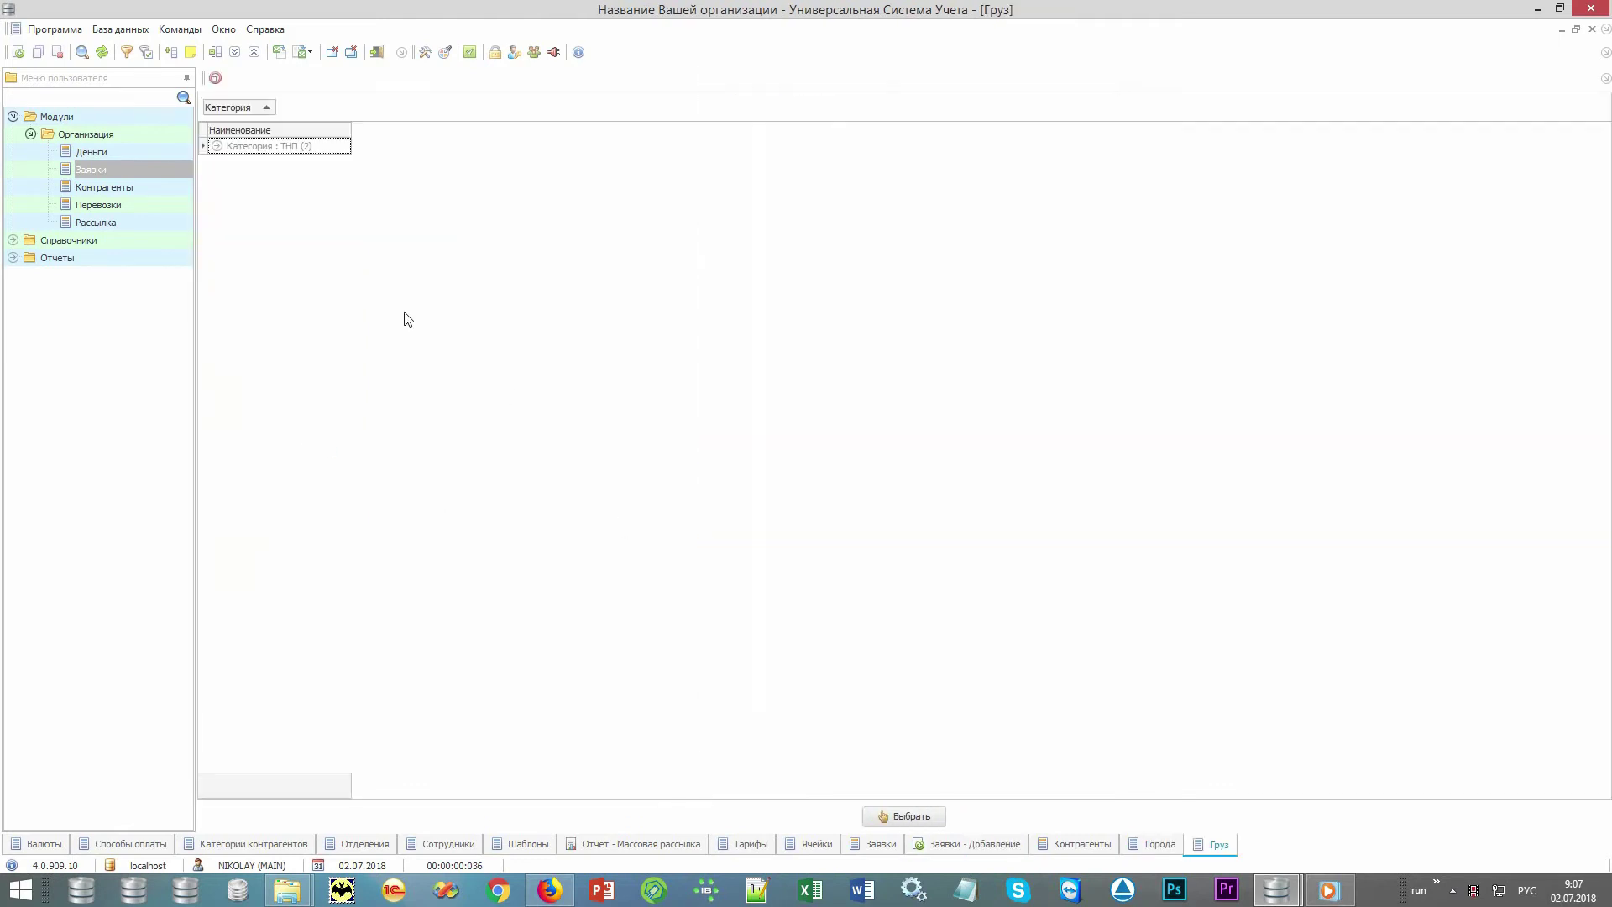
pyautogui.doubleClick(324, 178)
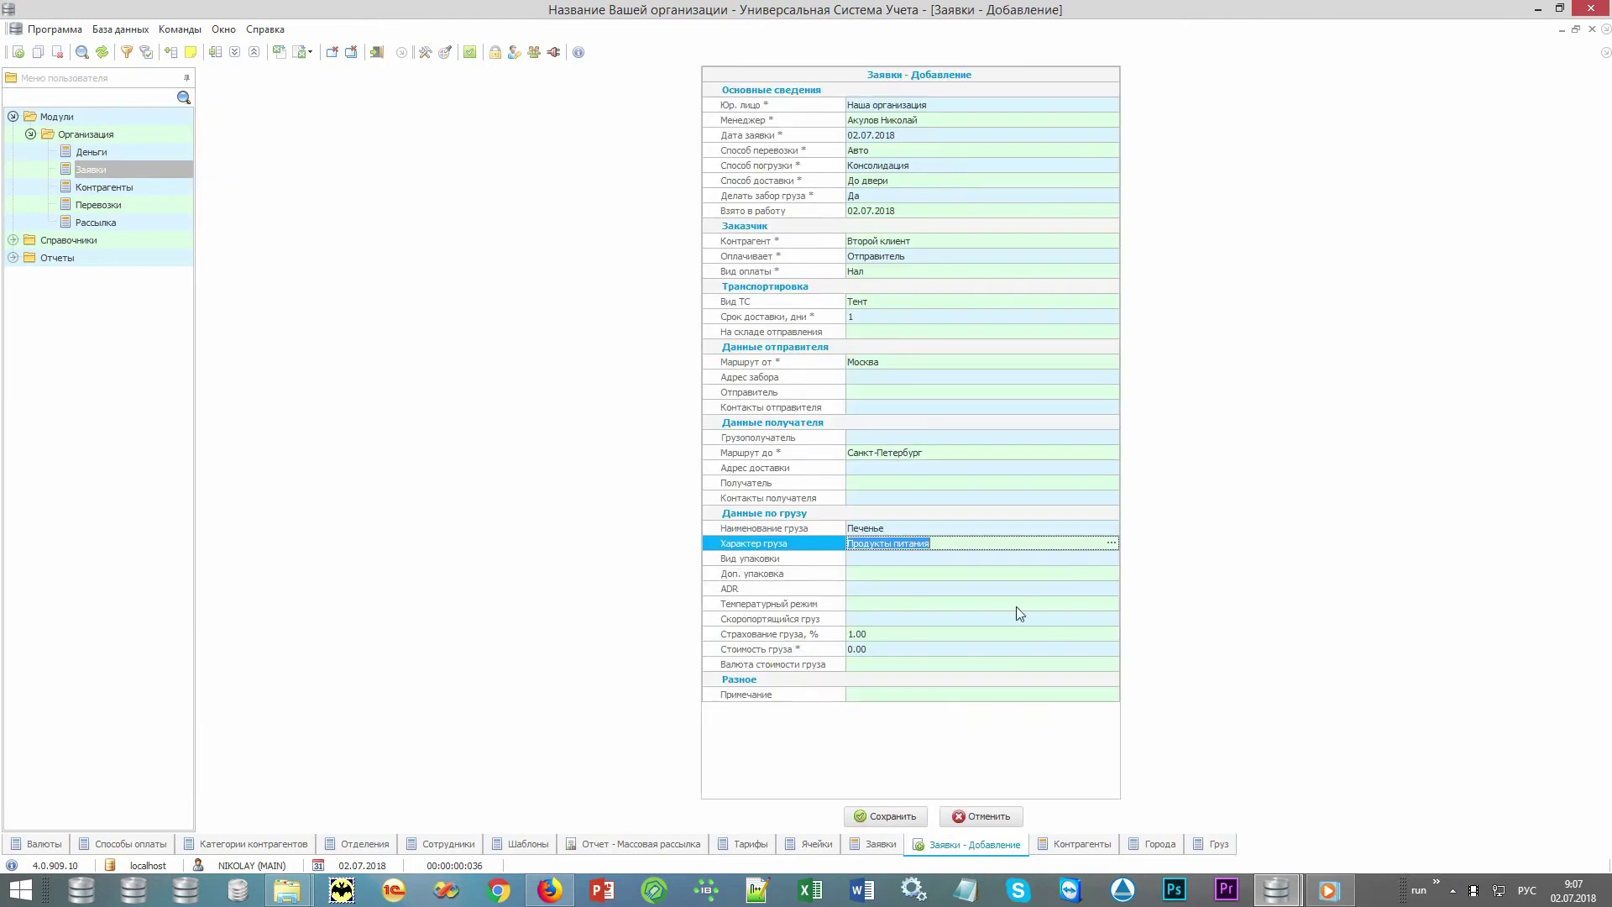
pyautogui.click(1102, 561)
pyautogui.click(1111, 558)
pyautogui.click(1100, 575)
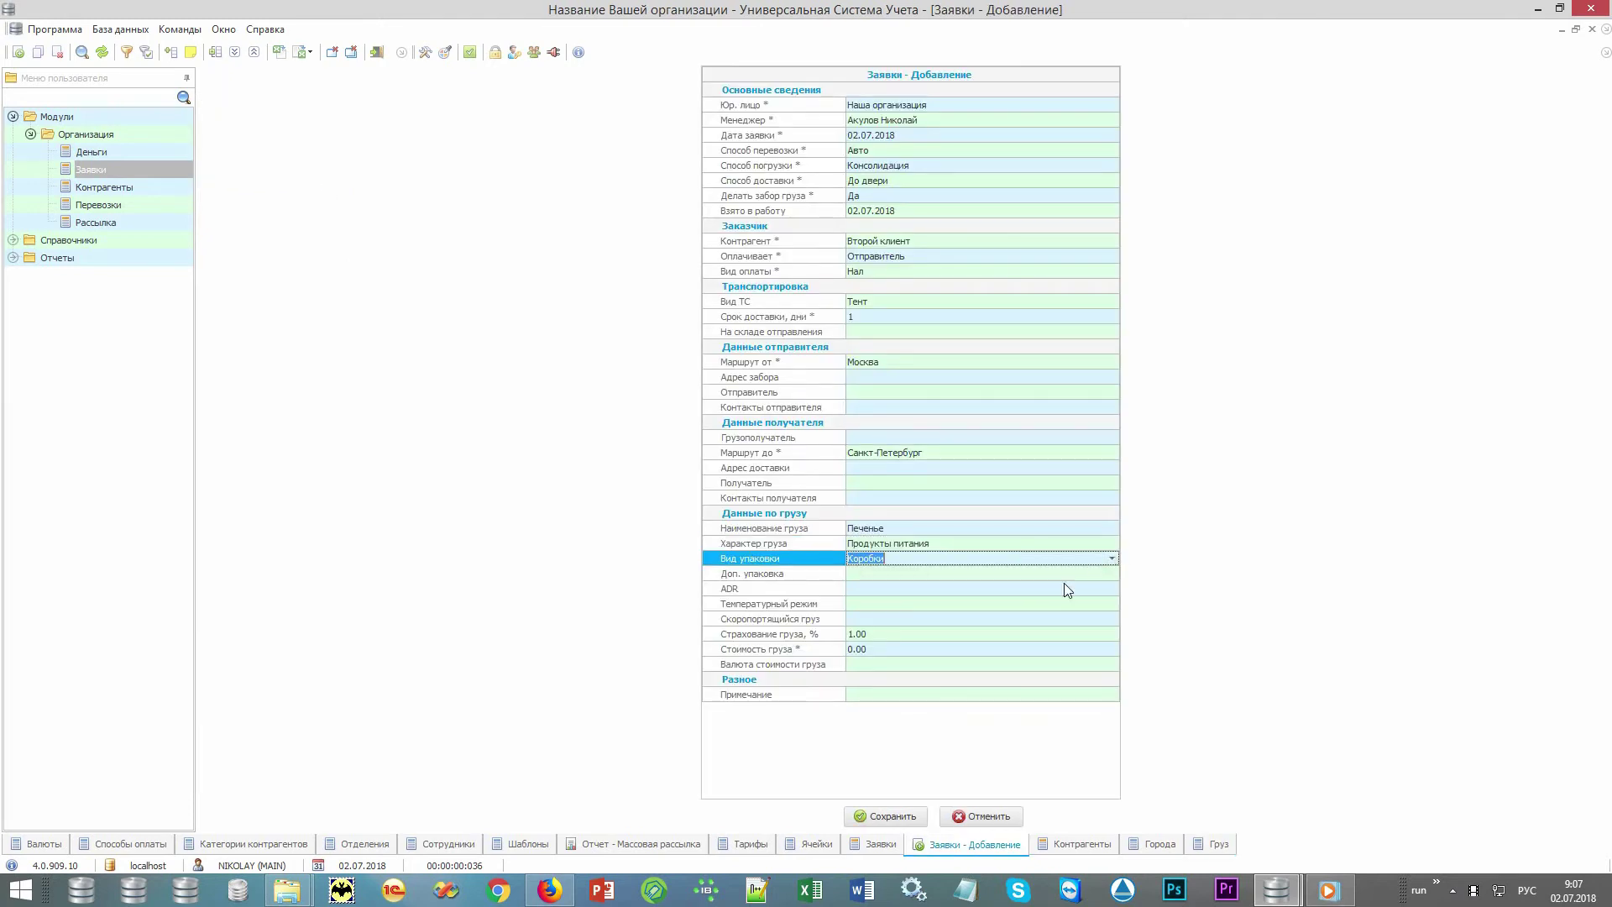
# Set the cargo value to 100 000.00 RUB.
pyautogui.click(1006, 650)
pyautogui.write('100000')
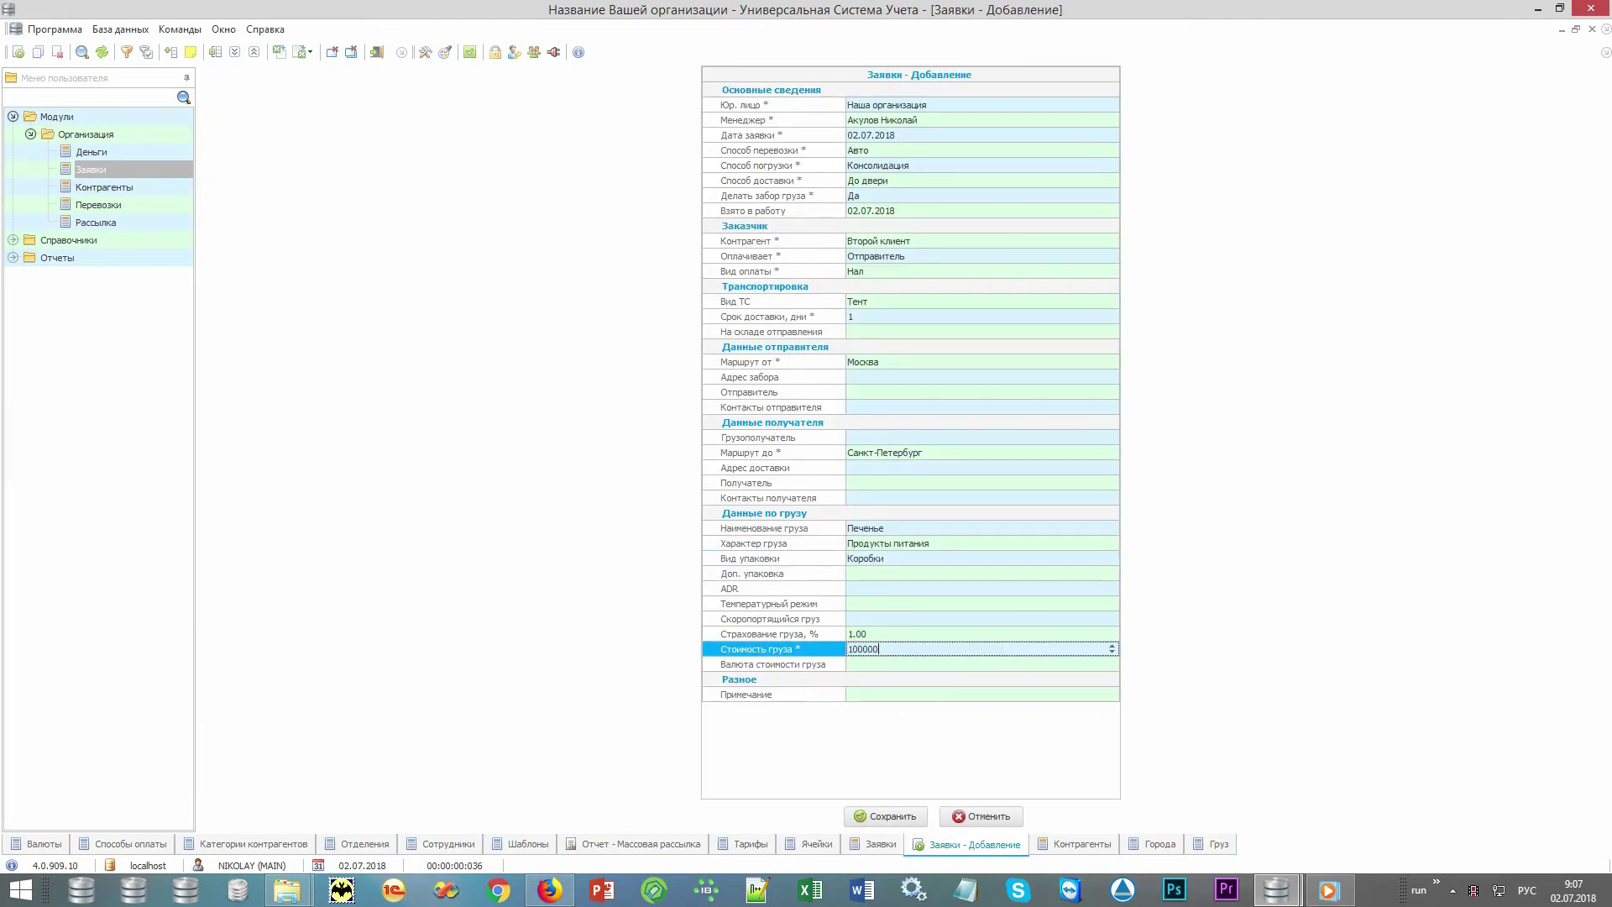
pyautogui.press('Return')
pyautogui.press('Down')
pyautogui.press('Return')
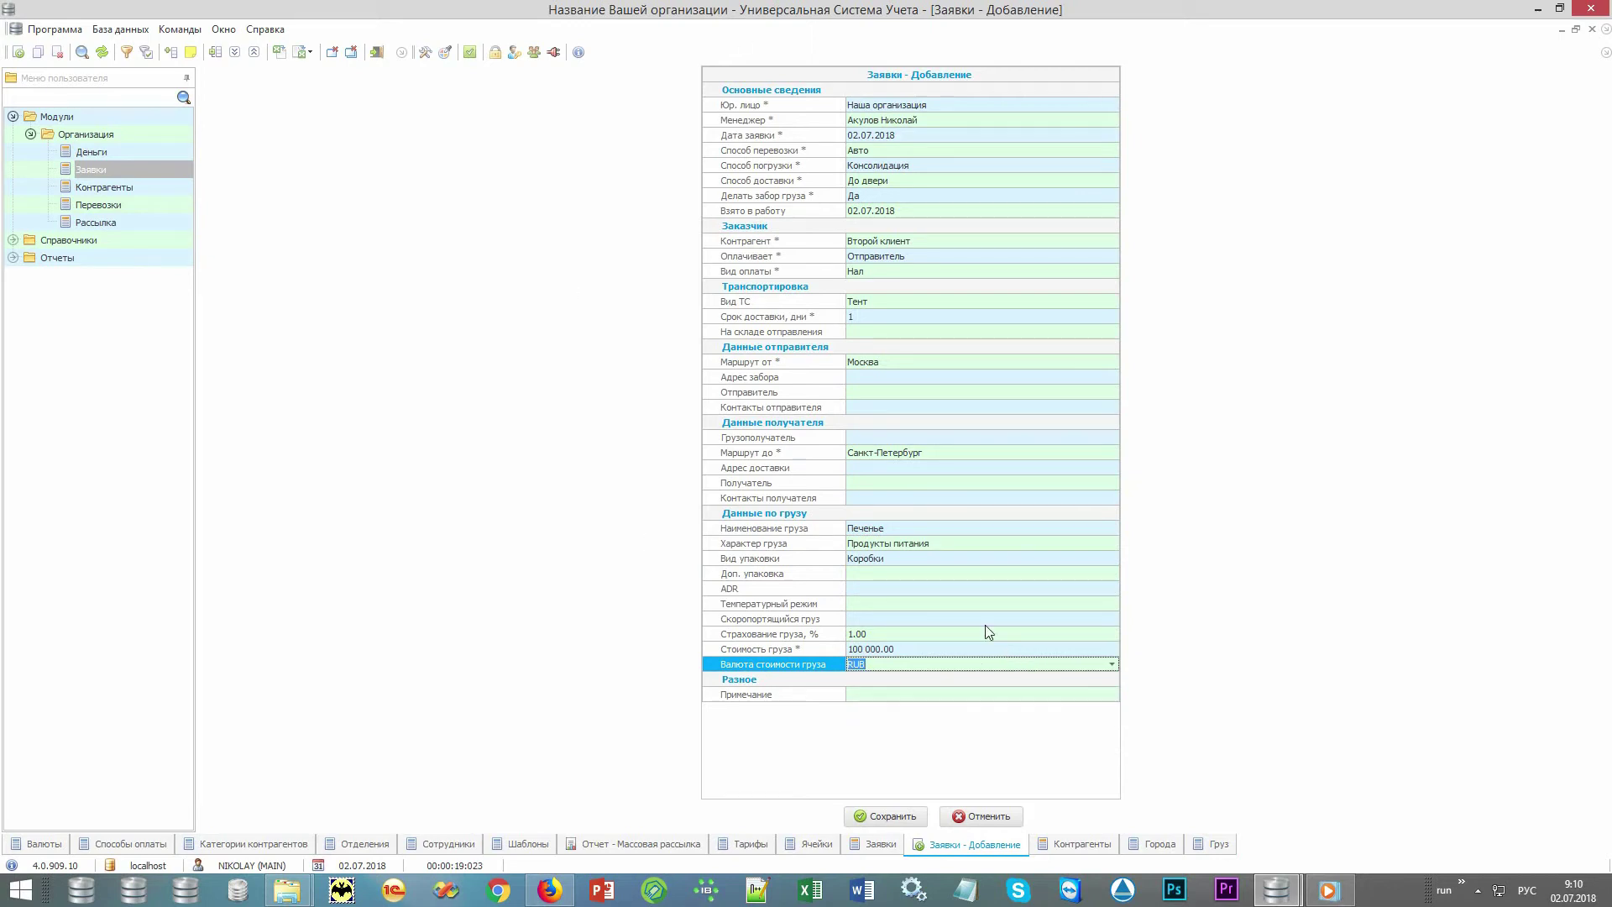
# Set pickup address Еще адрес забора with the sender contact and phone.
pyautogui.click(1112, 377)
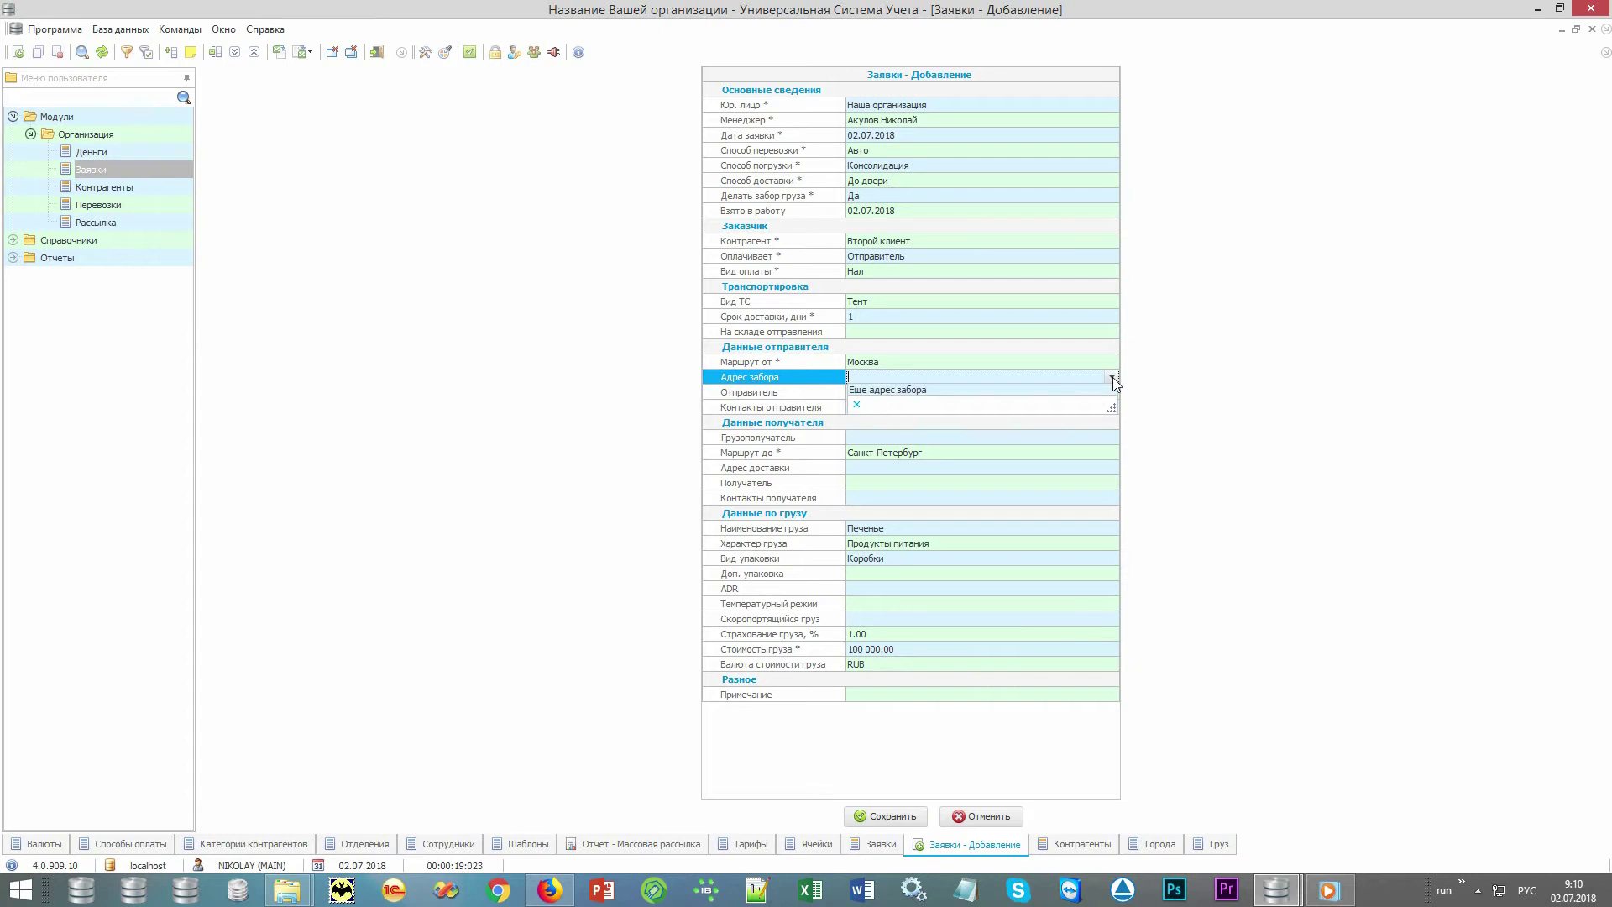
pyautogui.click(1098, 389)
pyautogui.click(1114, 392)
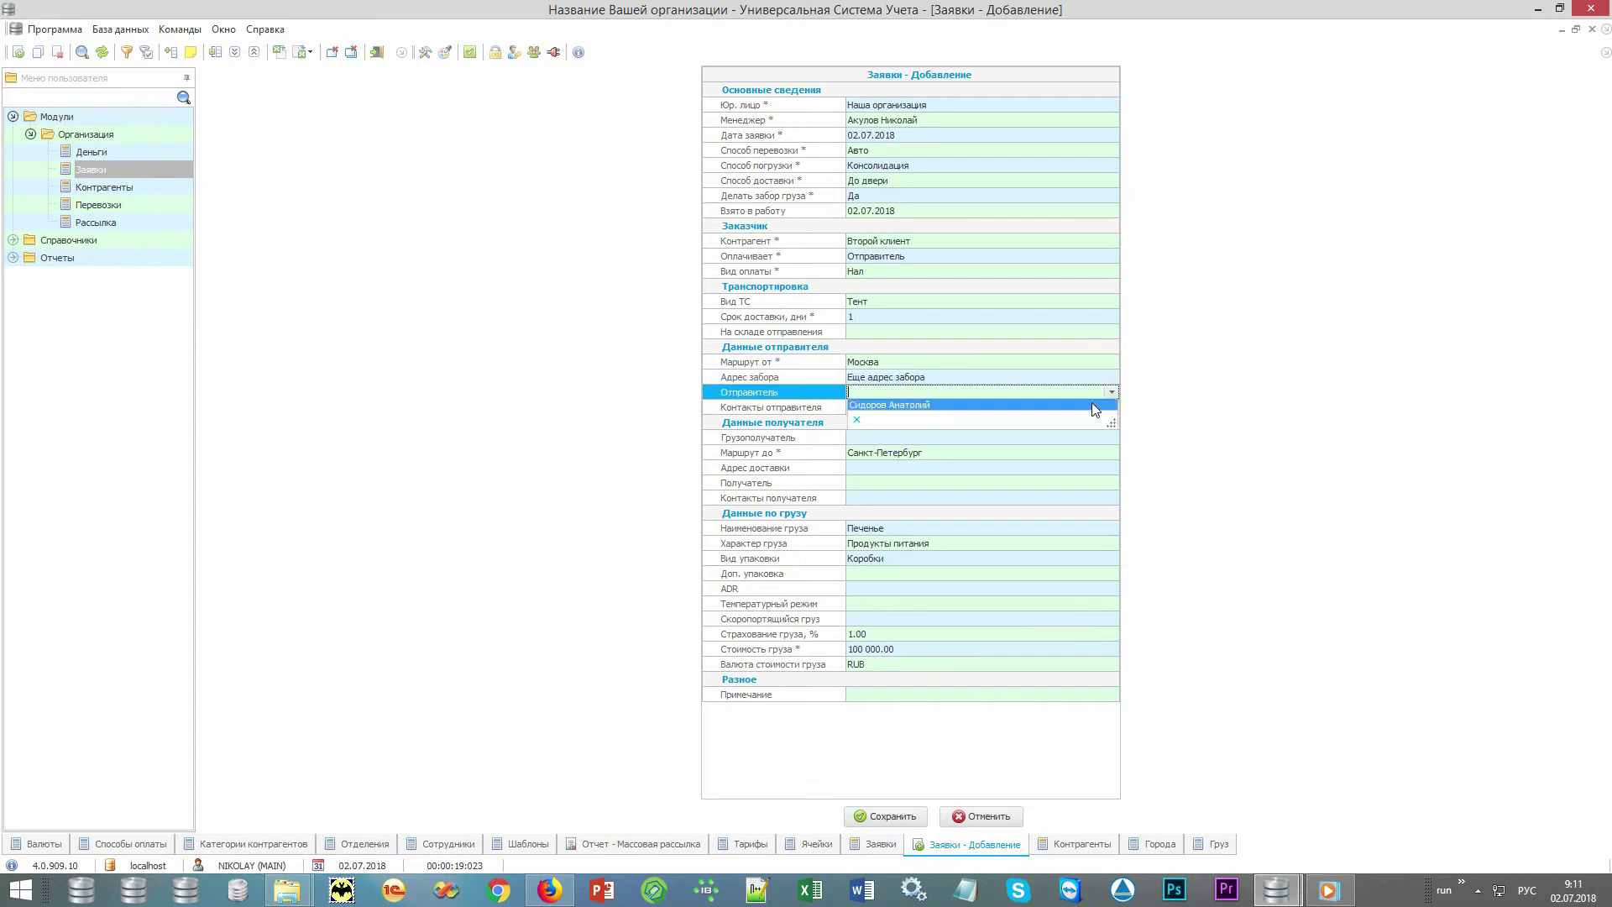
pyautogui.click(1092, 401)
pyautogui.click(1106, 409)
pyautogui.click(1112, 407)
pyautogui.click(1098, 423)
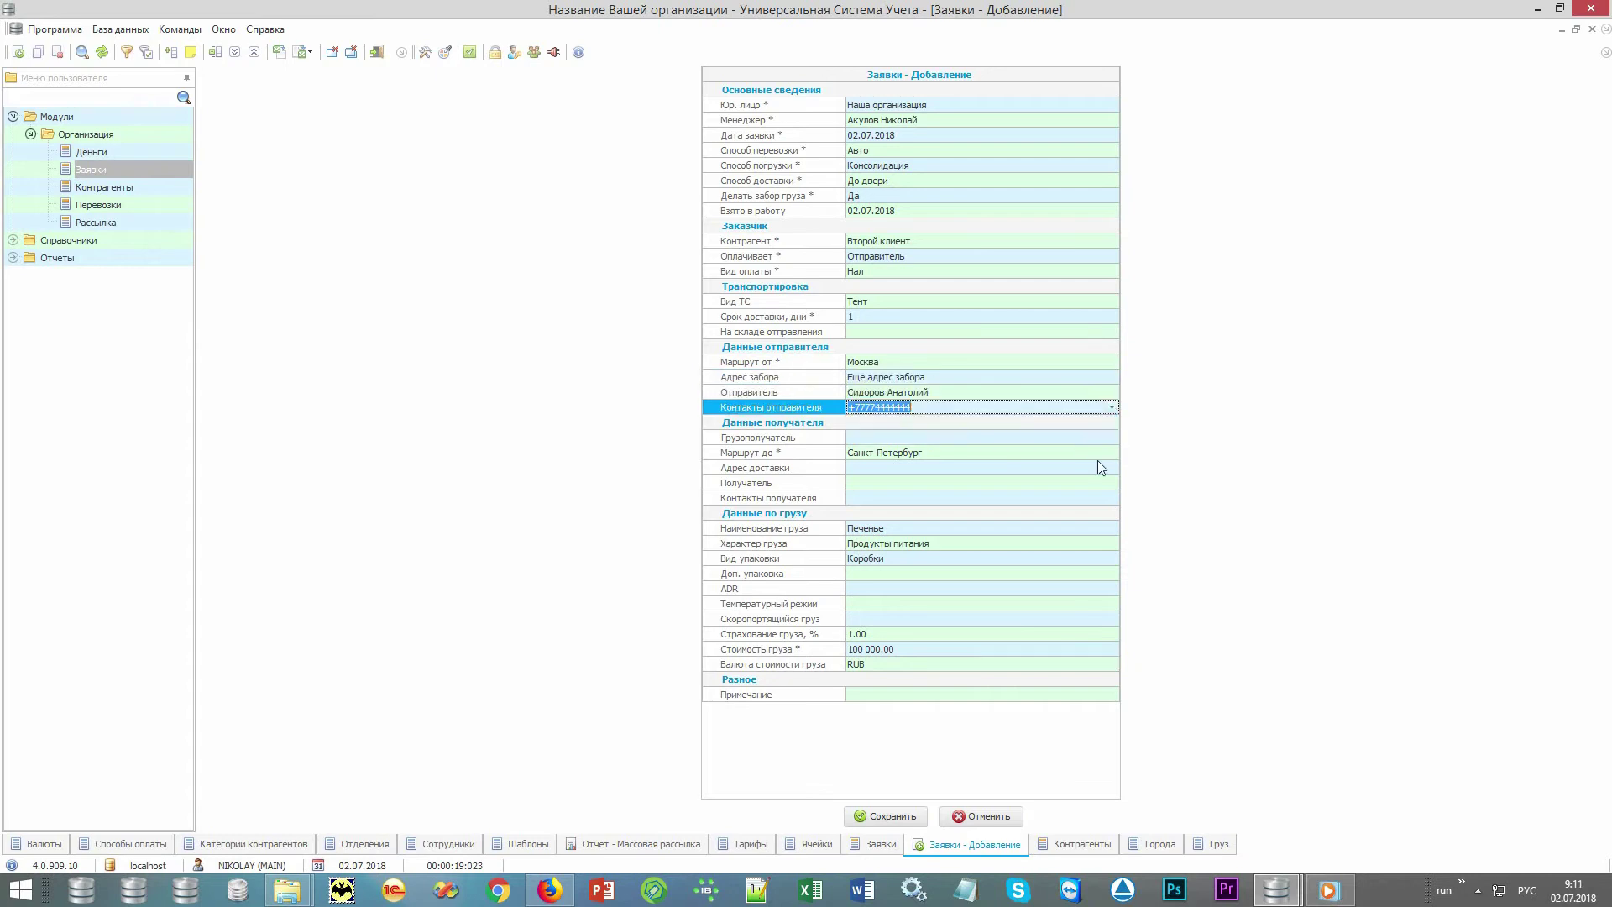
# Set delivery address Еще адрес доставки with the recipient contact and phone.
pyautogui.click(1105, 471)
pyautogui.click(1112, 468)
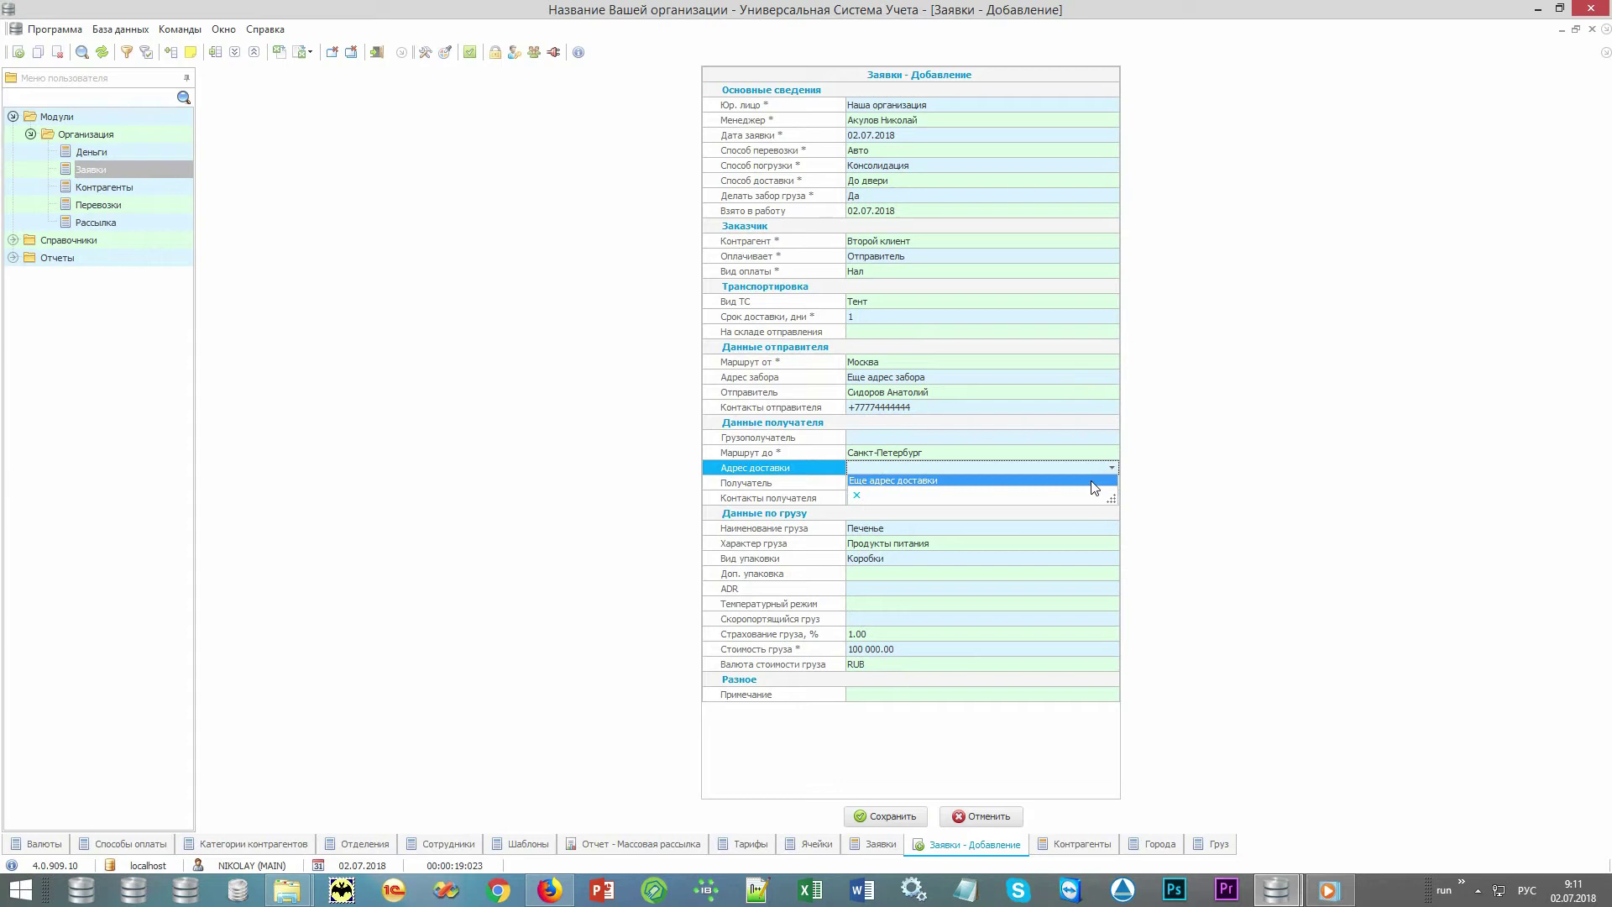
pyautogui.click(1090, 484)
pyautogui.click(1088, 484)
pyautogui.click(1112, 483)
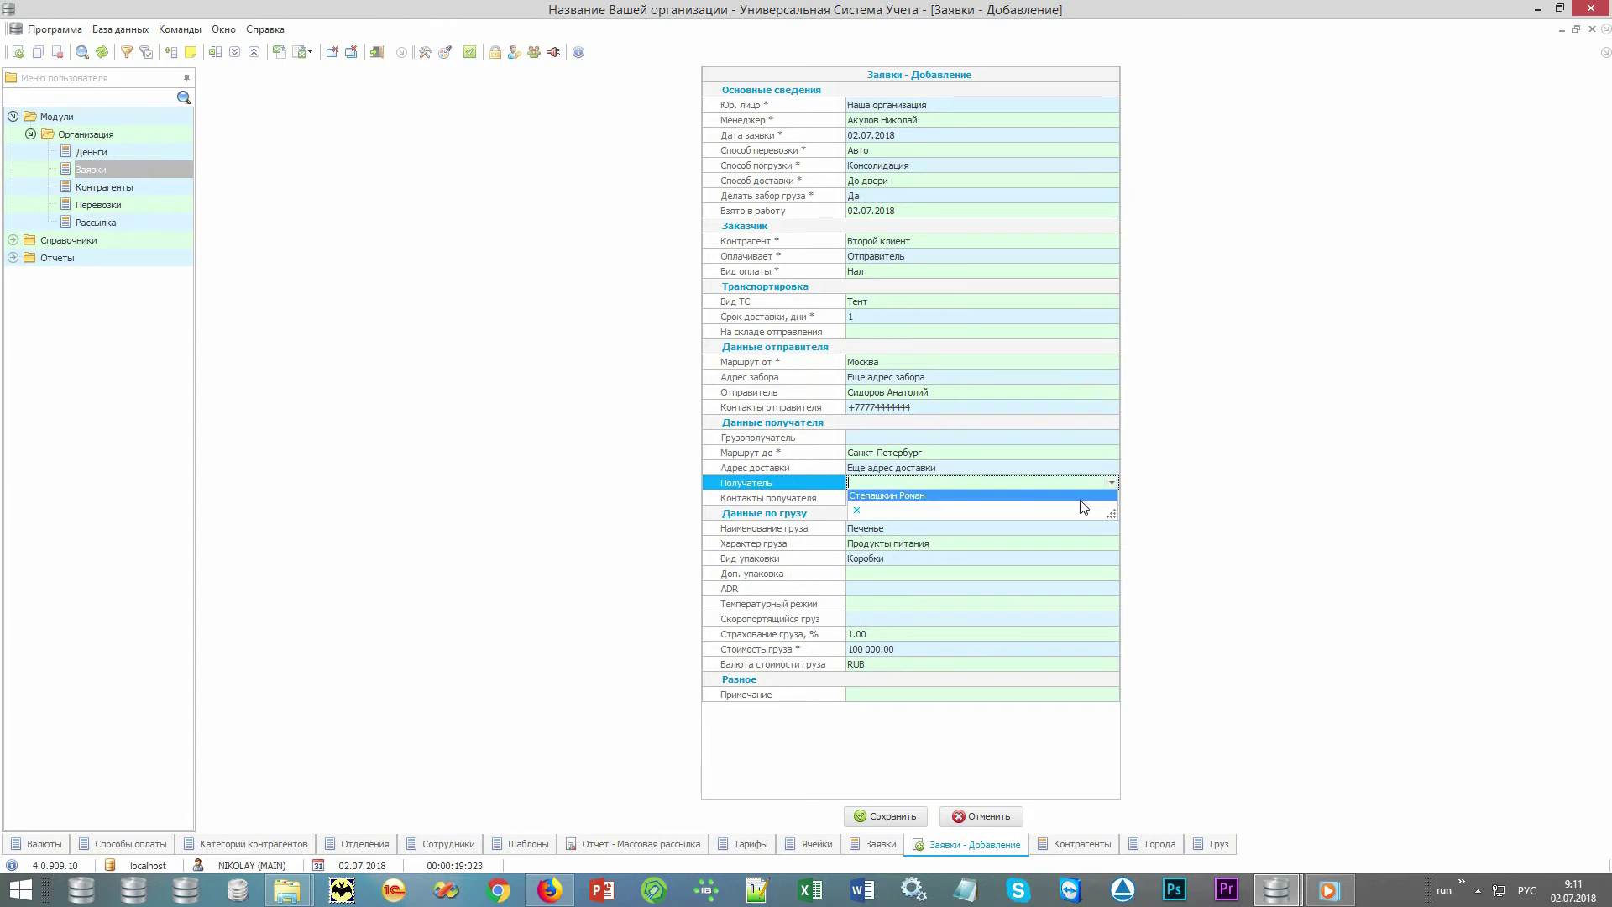
pyautogui.click(1082, 504)
pyautogui.click(1097, 499)
pyautogui.click(1112, 498)
pyautogui.click(1088, 507)
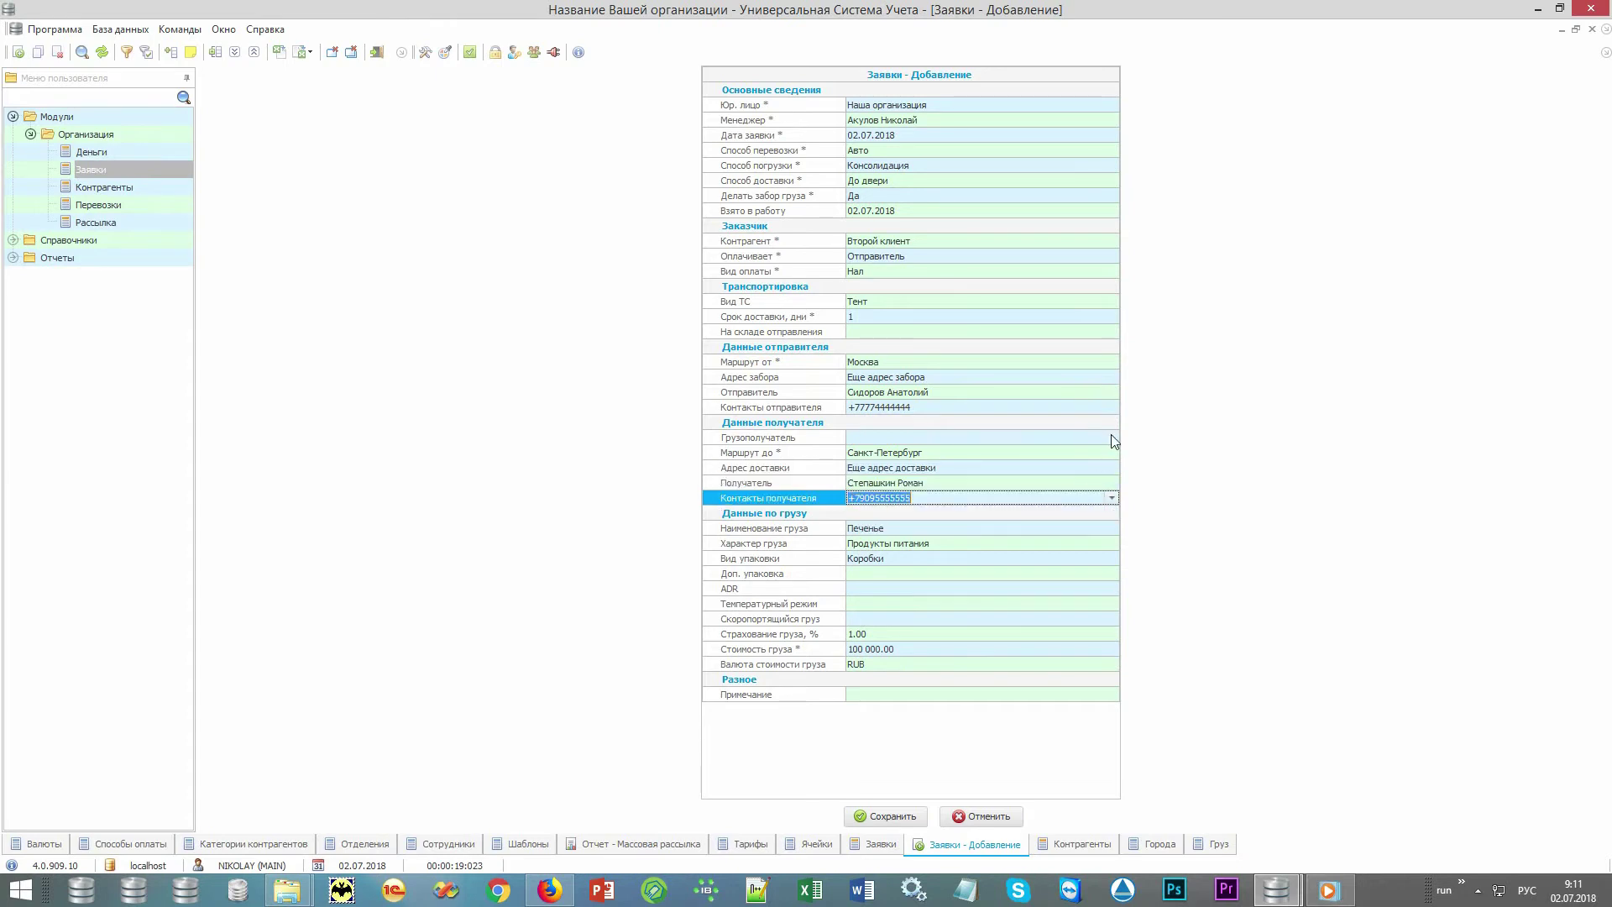
# Choose Некий перевозчик as consignee and save the request.
pyautogui.click(1113, 437)
pyautogui.click(1112, 437)
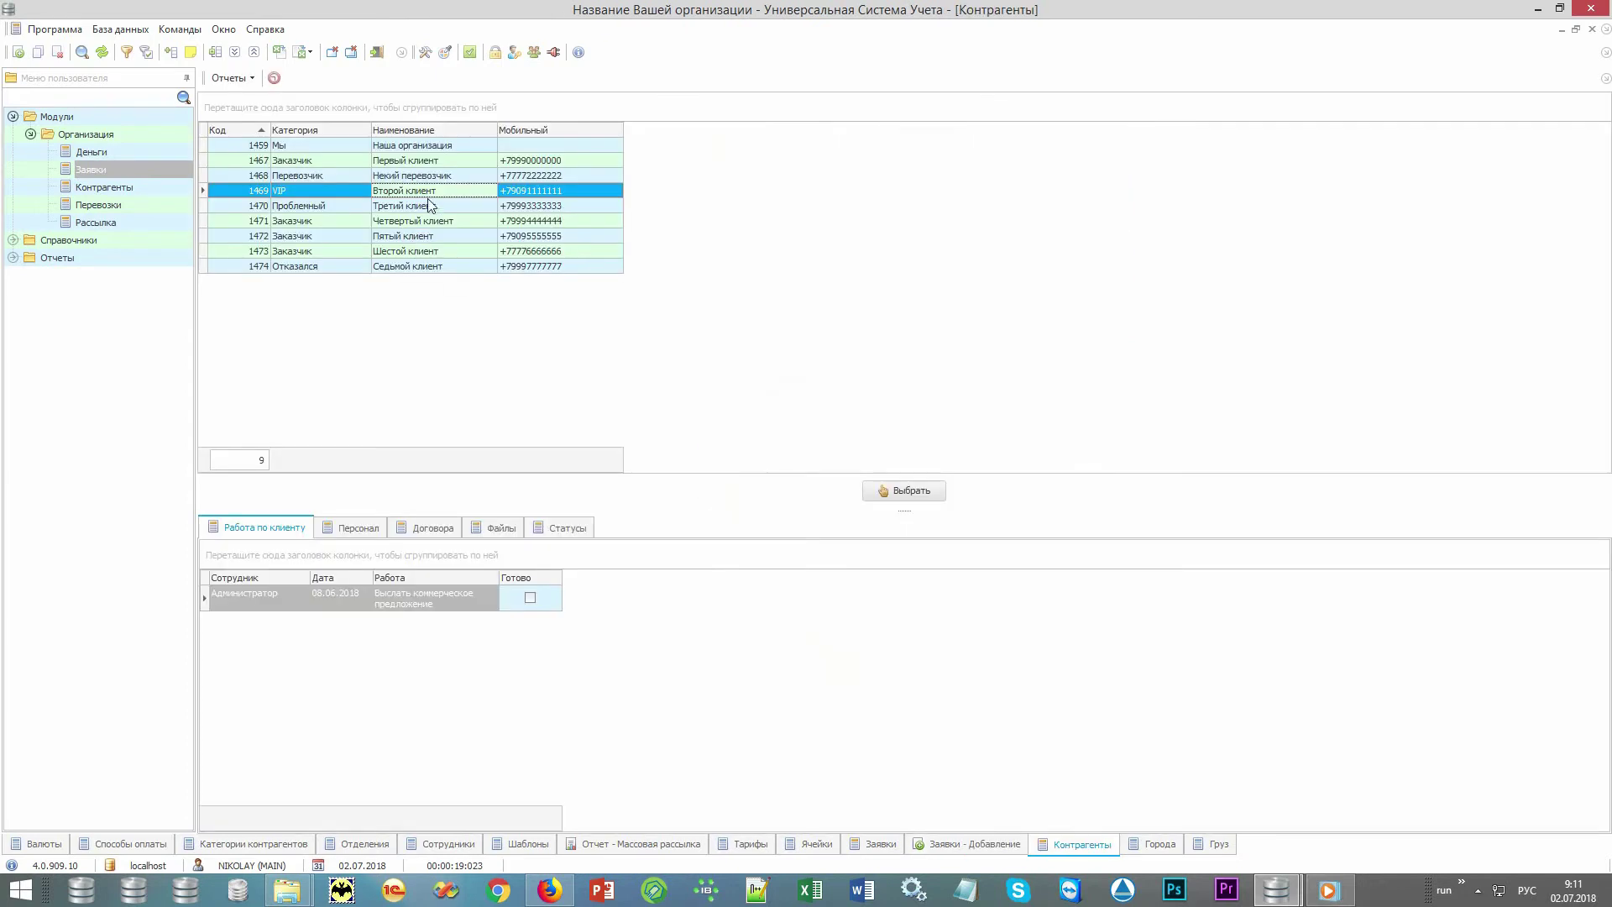
pyautogui.click(435, 177)
pyautogui.doubleClick(435, 176)
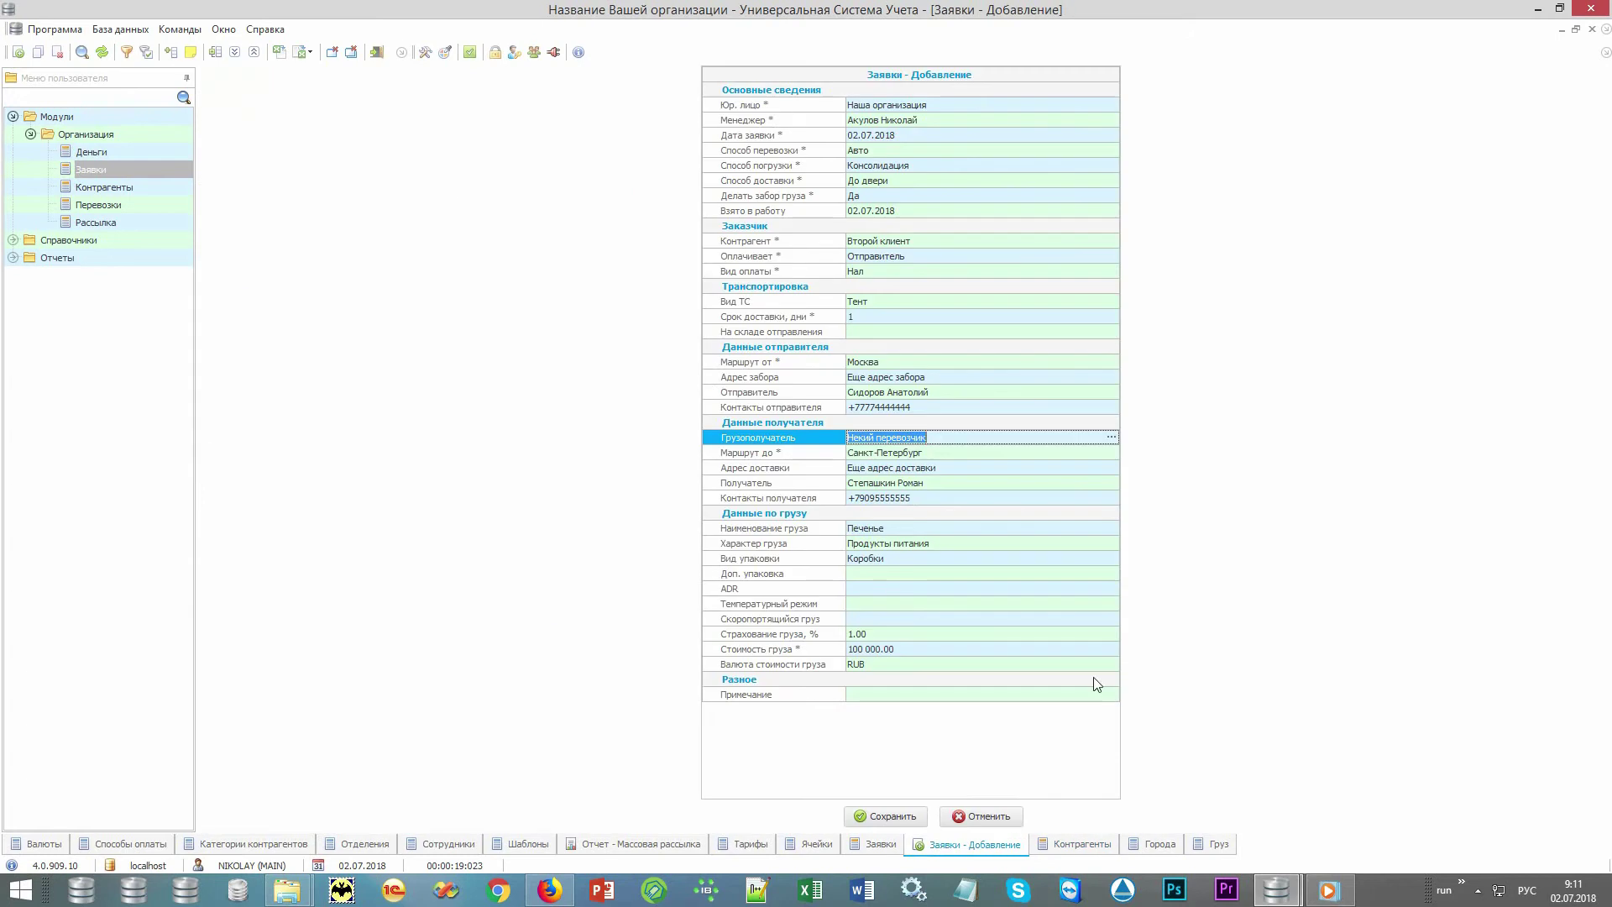
pyautogui.click(895, 821)
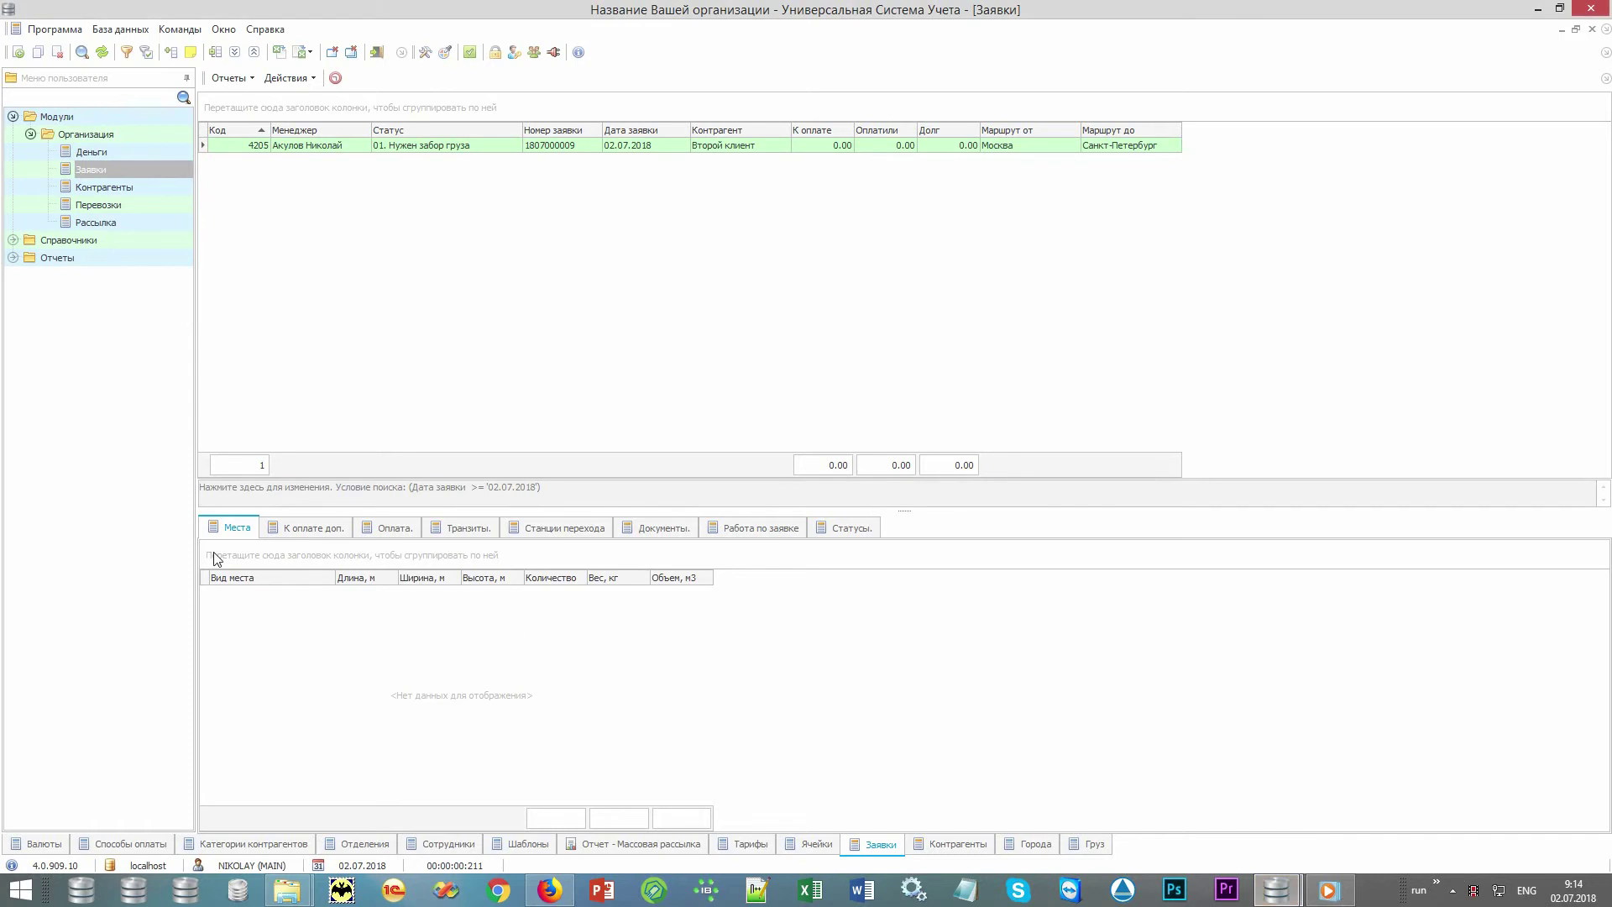
# Start a new cargo place on the request with place type Короб.
pyautogui.rightClick(326, 632)
pyautogui.click(493, 278)
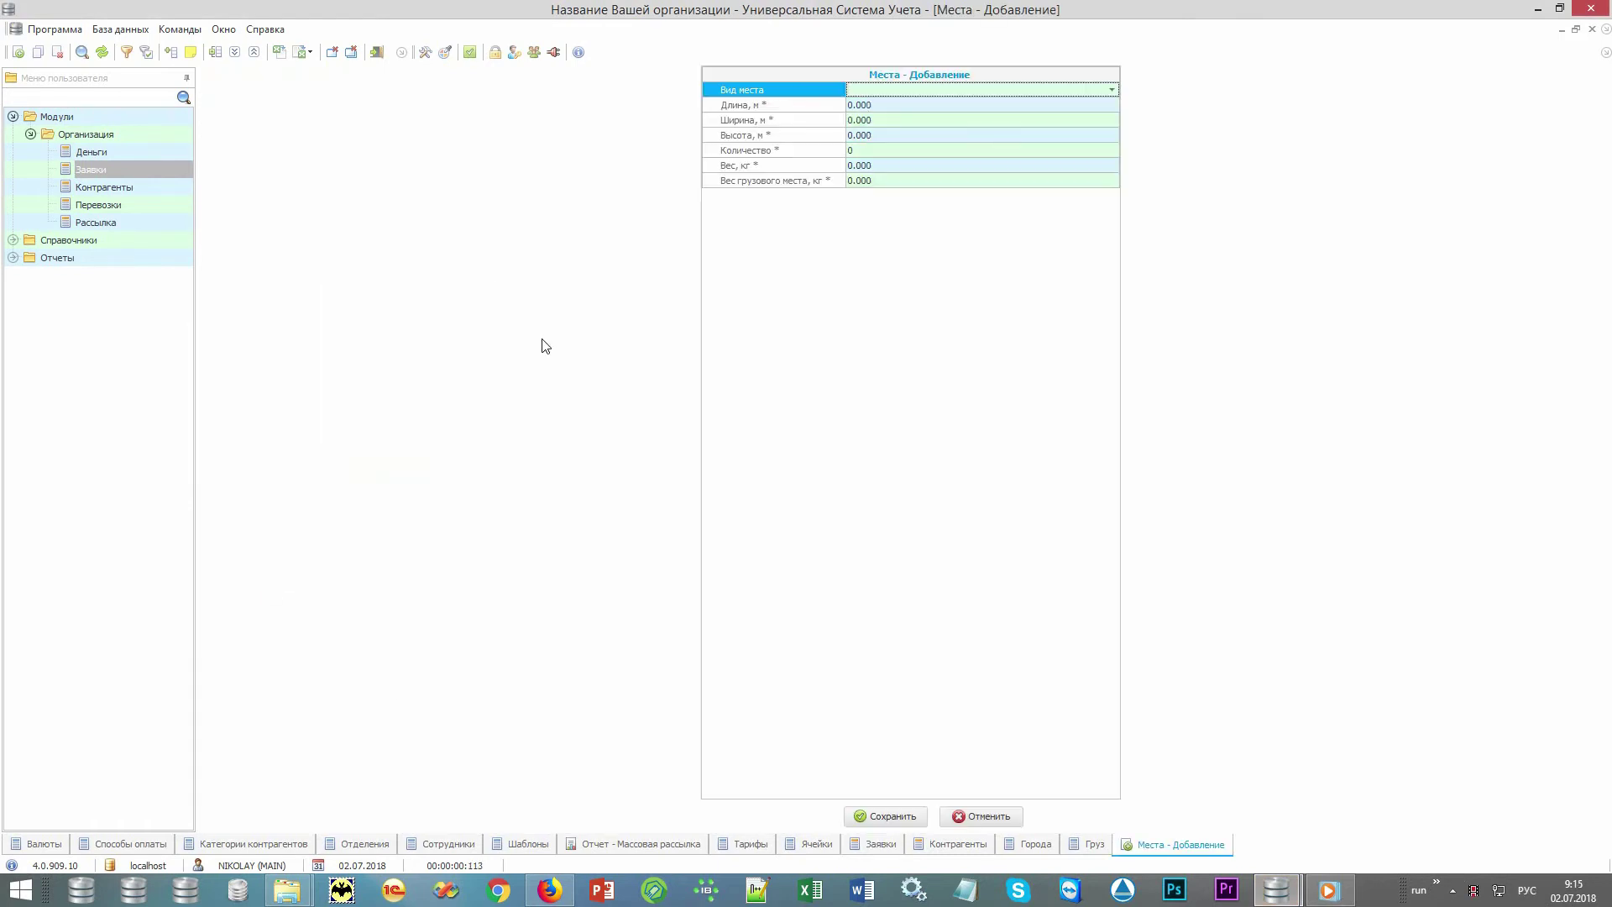
pyautogui.hotkey('alt', 'Down')
pyautogui.press('Down')
pyautogui.press('Return')
# Enter dimensions 1×2×1 m and quantity 17, then save the cargo place.
pyautogui.press('Return')
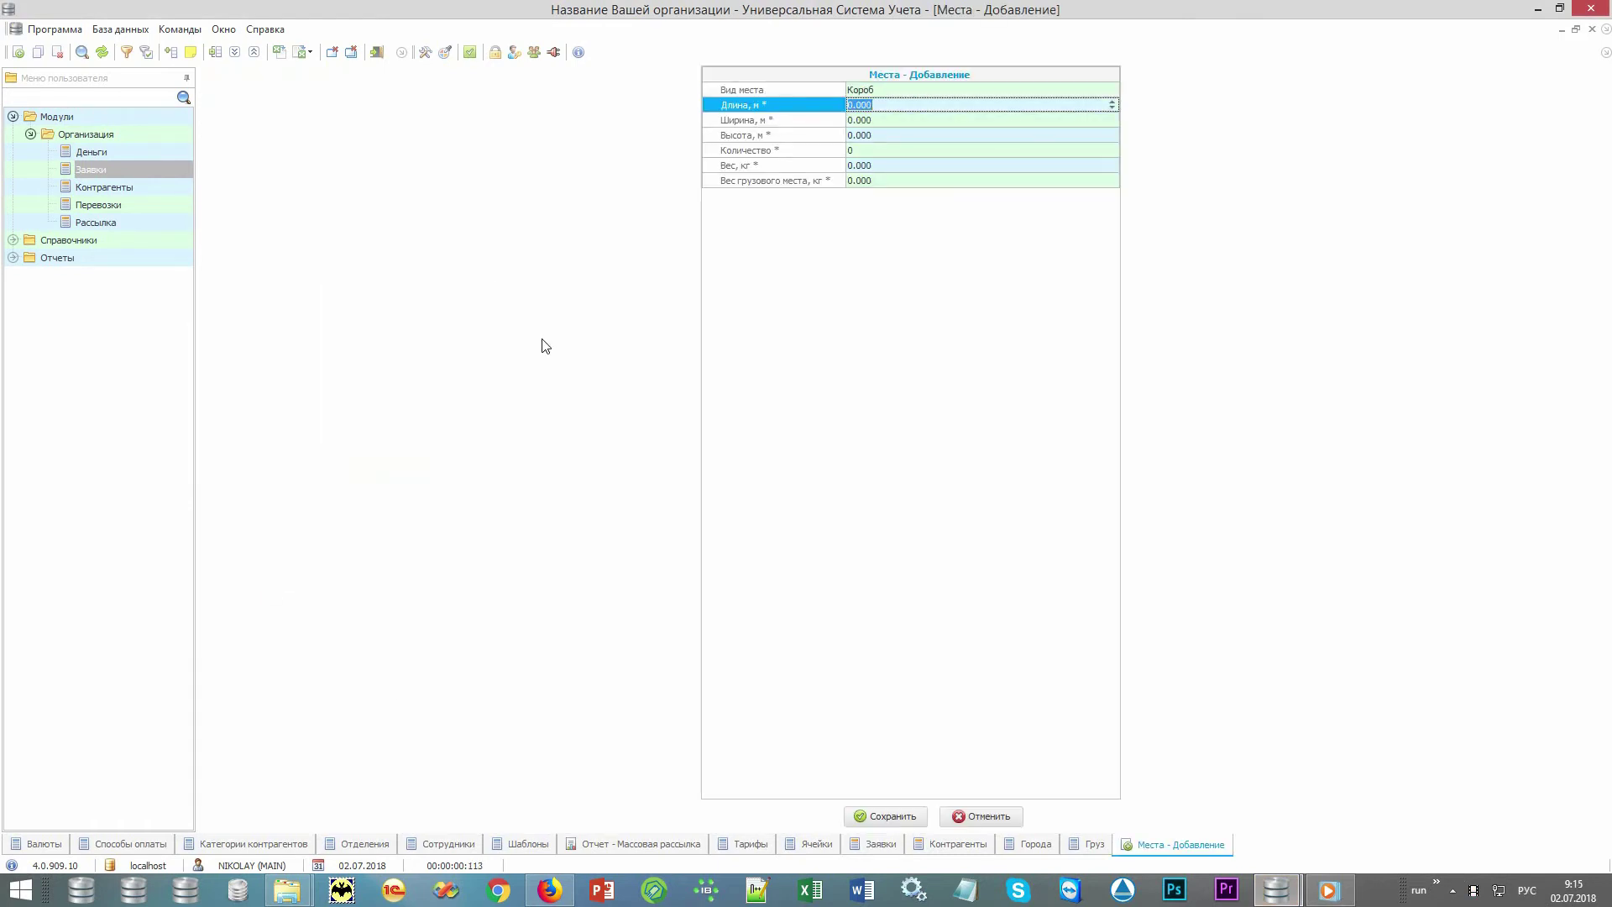
pyautogui.write('1')
pyautogui.press('Return')
pyautogui.write('2')
pyautogui.press('Return')
pyautogui.write('1')
pyautogui.press('Return')
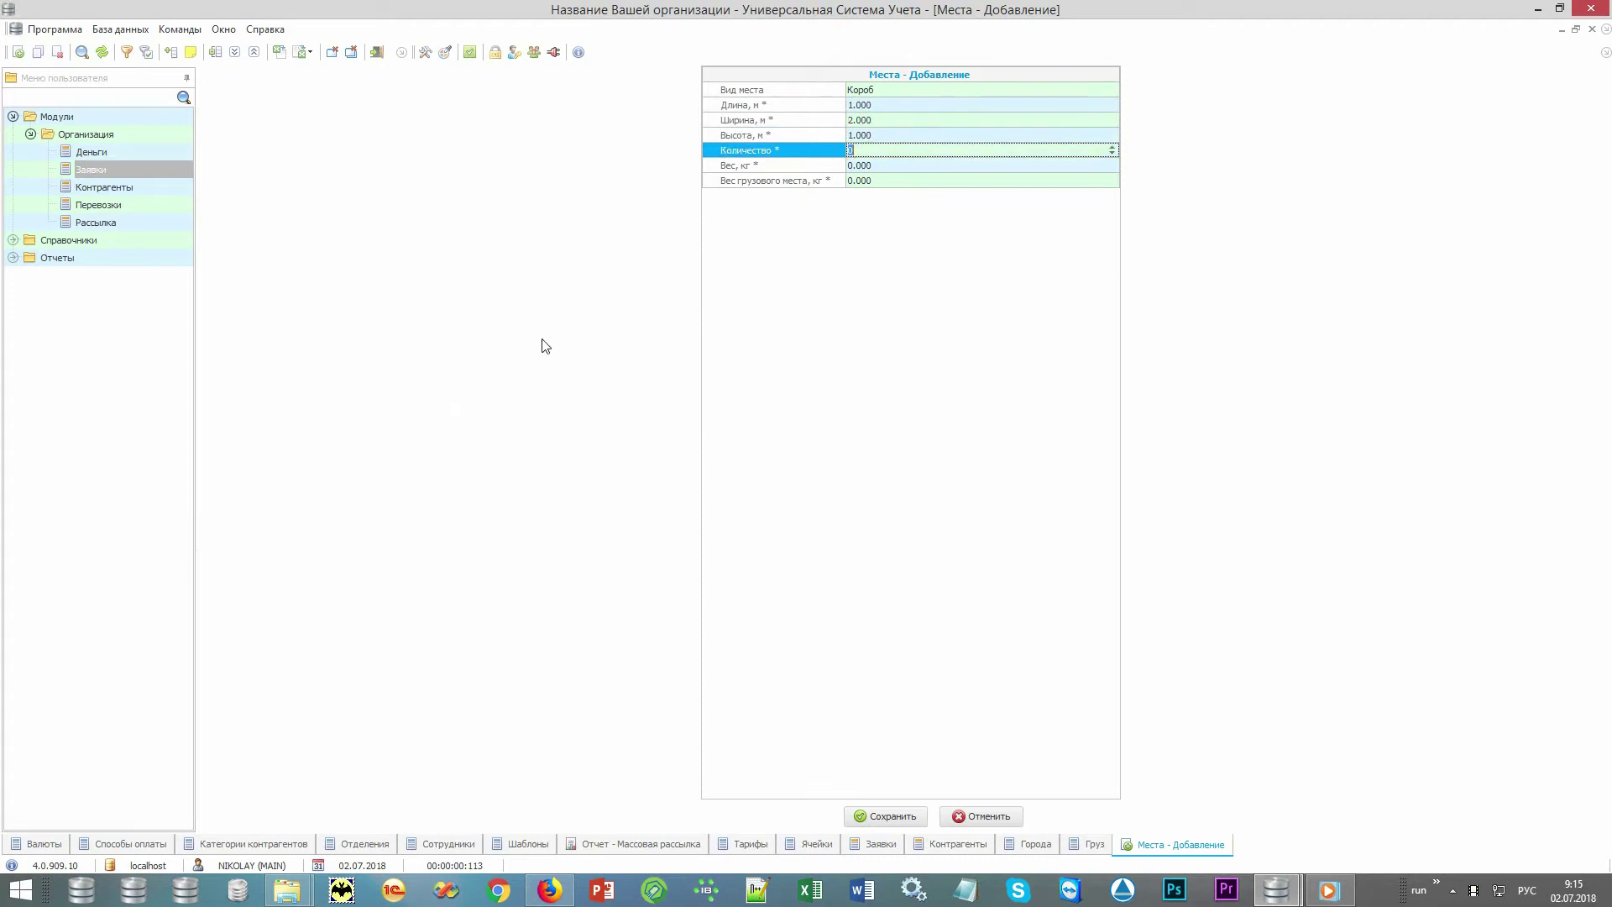
pyautogui.press('Return')
pyautogui.press('Return')
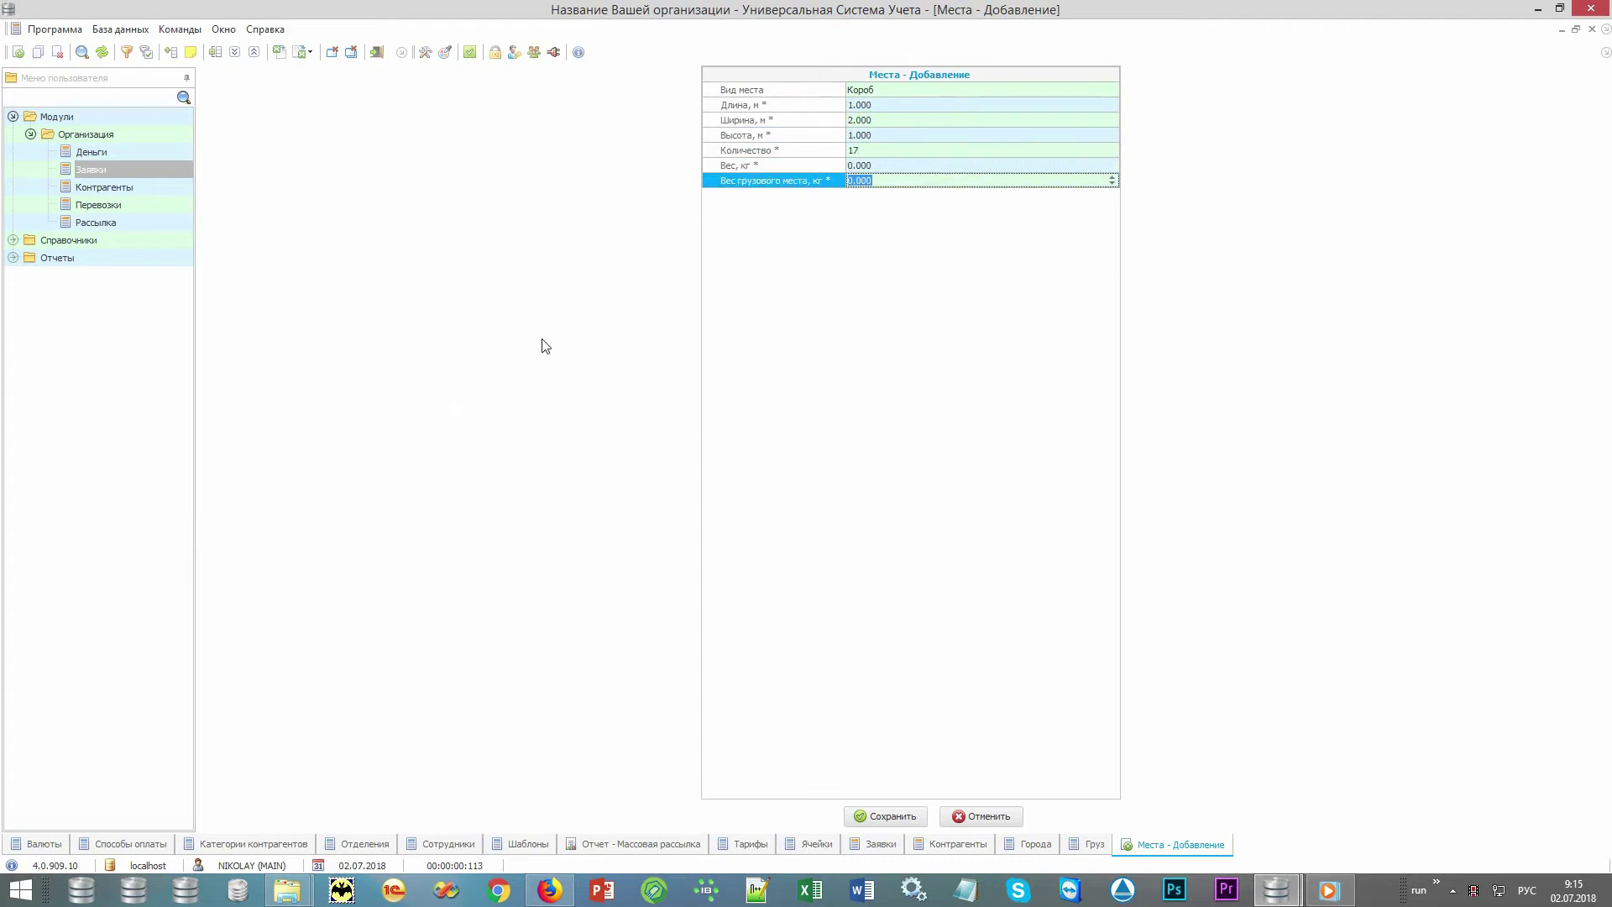
pyautogui.press('Return')
pyautogui.hotkey('alt', 'shift')
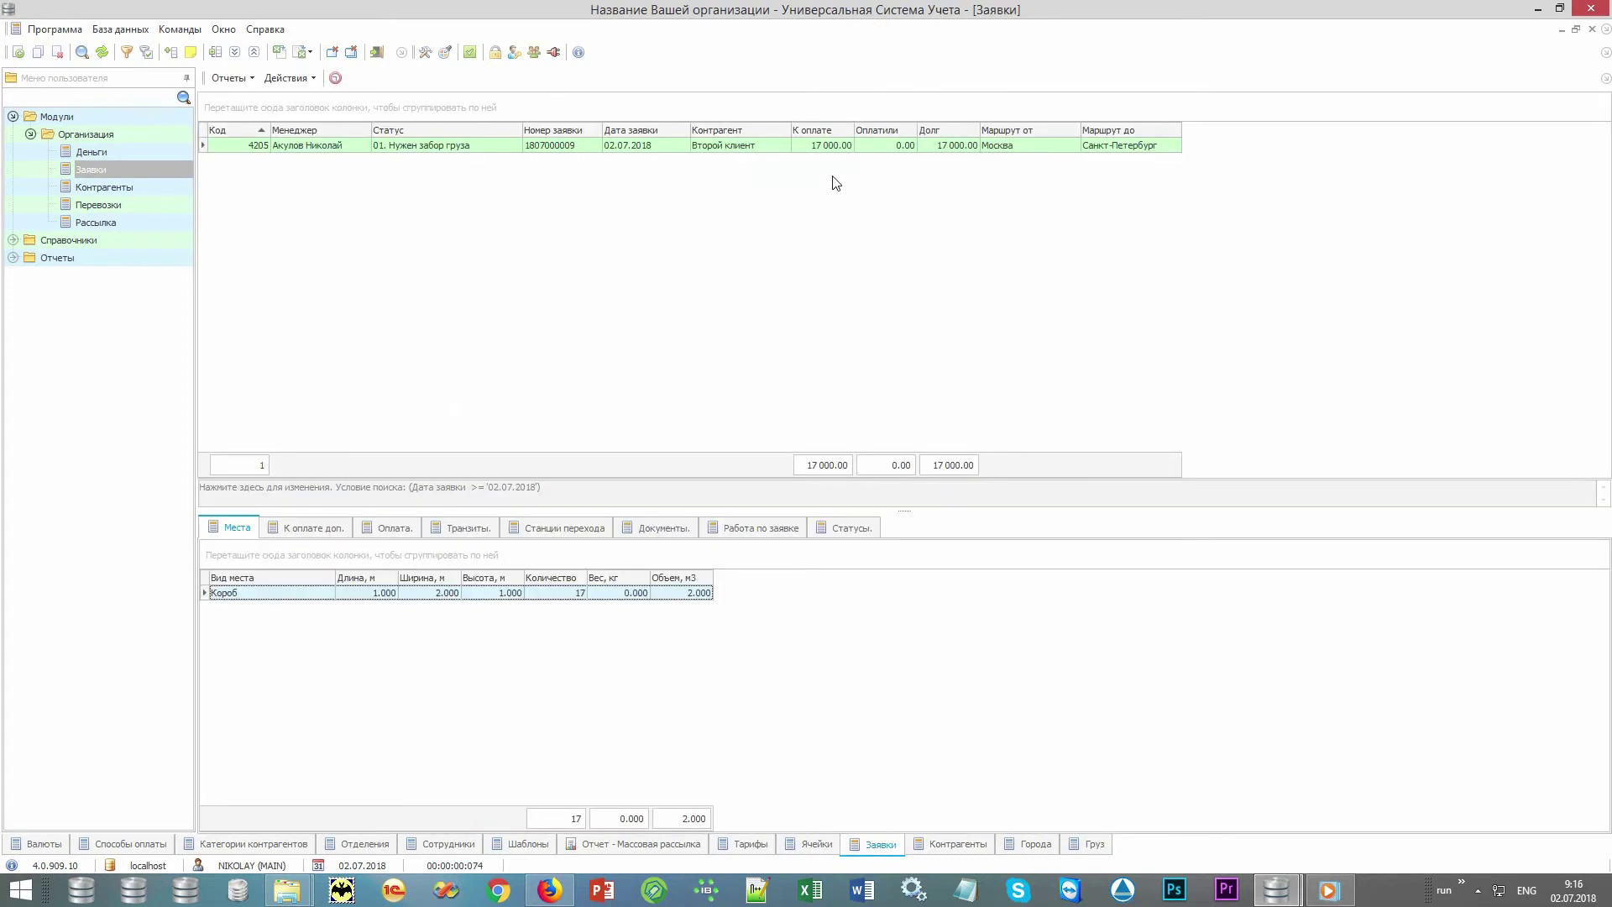
pyautogui.click(844, 150)
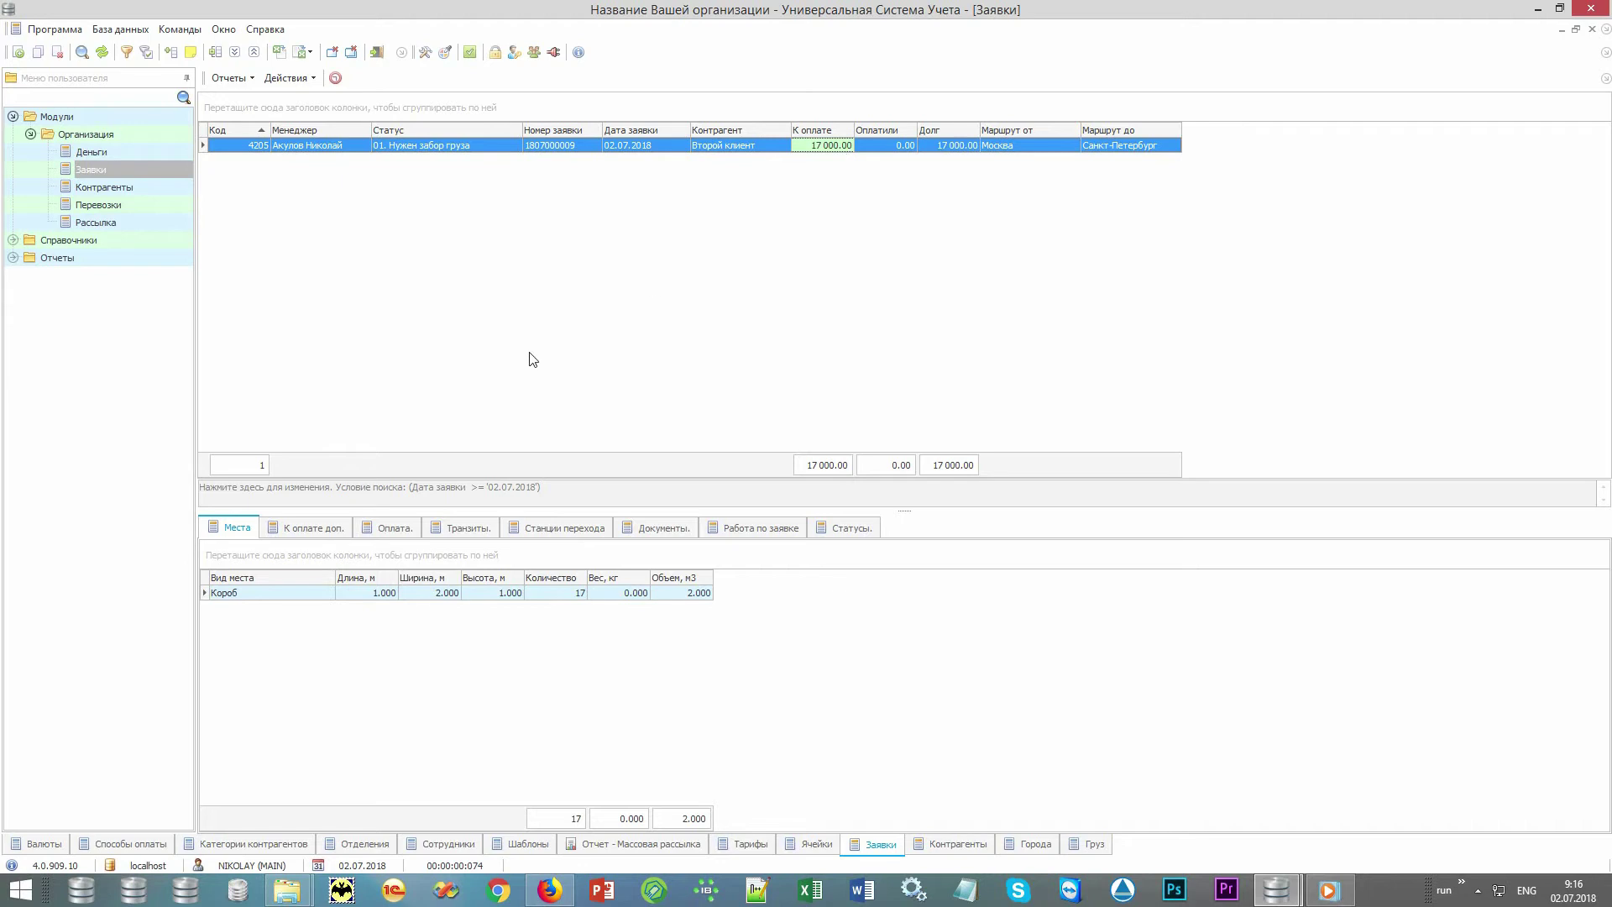
# Add a 3 000 Охрана extra charge to the request.
pyautogui.click(329, 530)
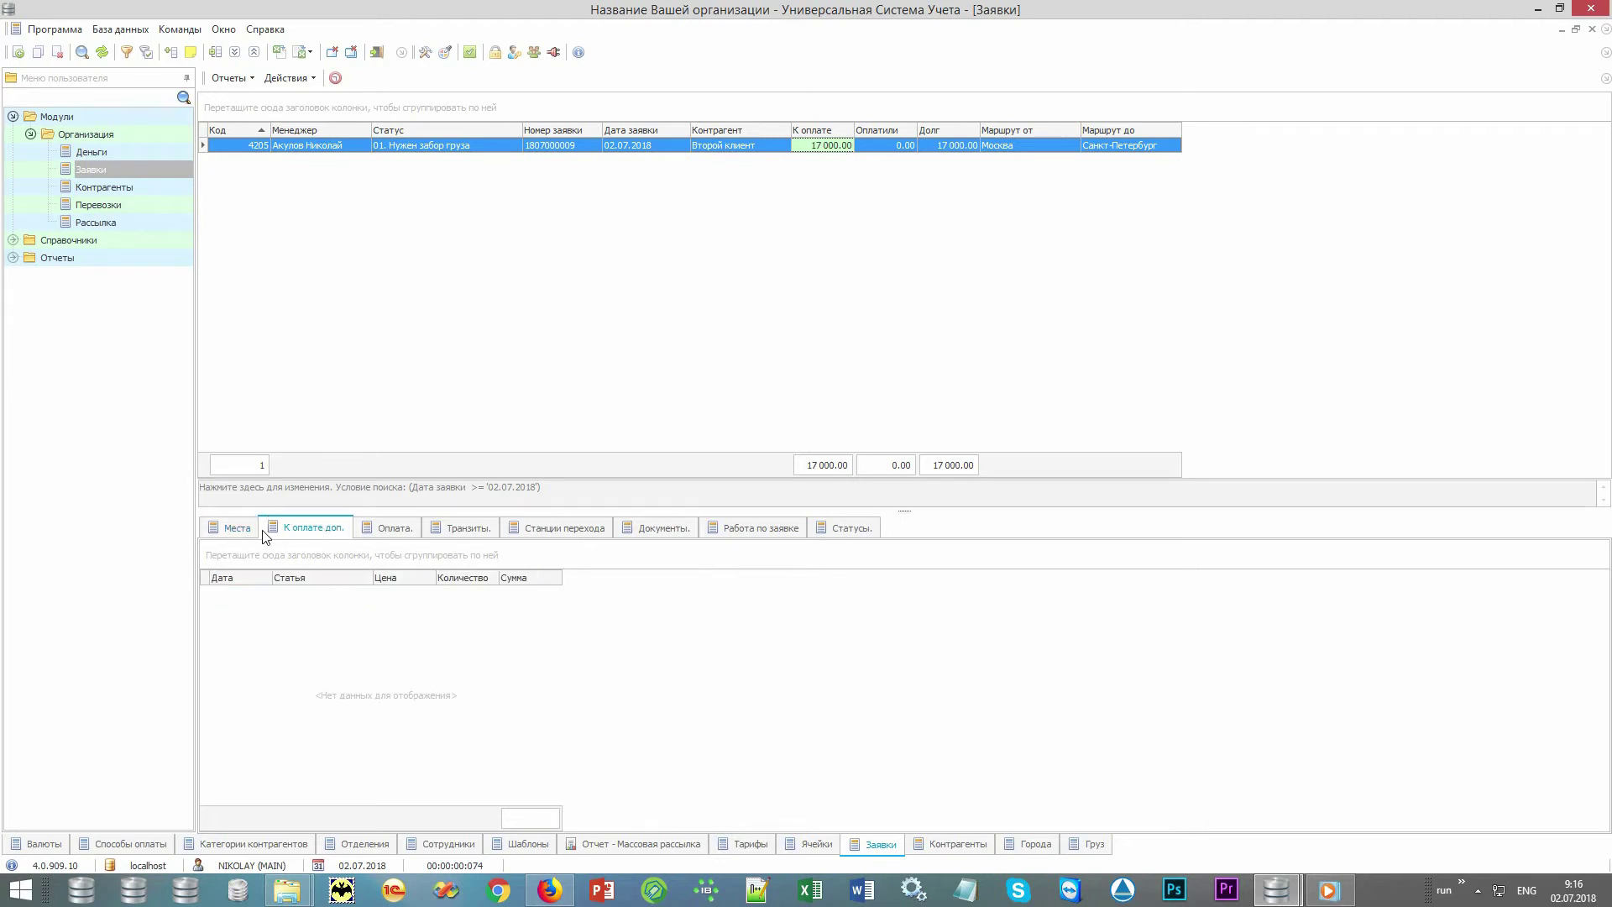
pyautogui.rightClick(421, 670)
pyautogui.click(536, 314)
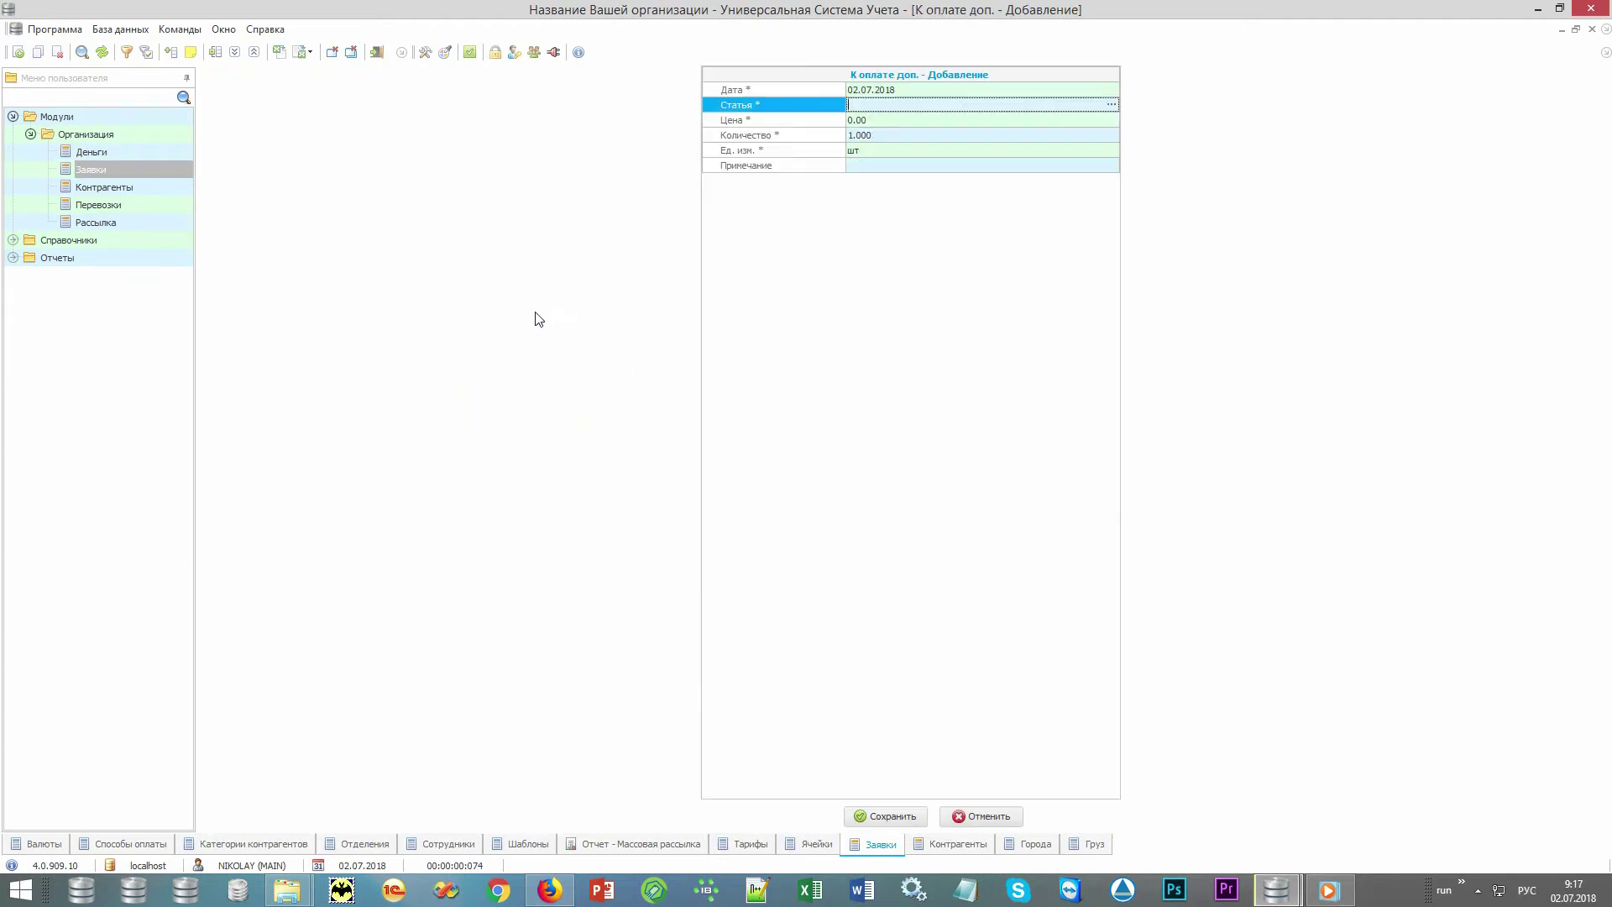
pyautogui.press('F4')
pyautogui.press('Up')
pyautogui.press('Up')
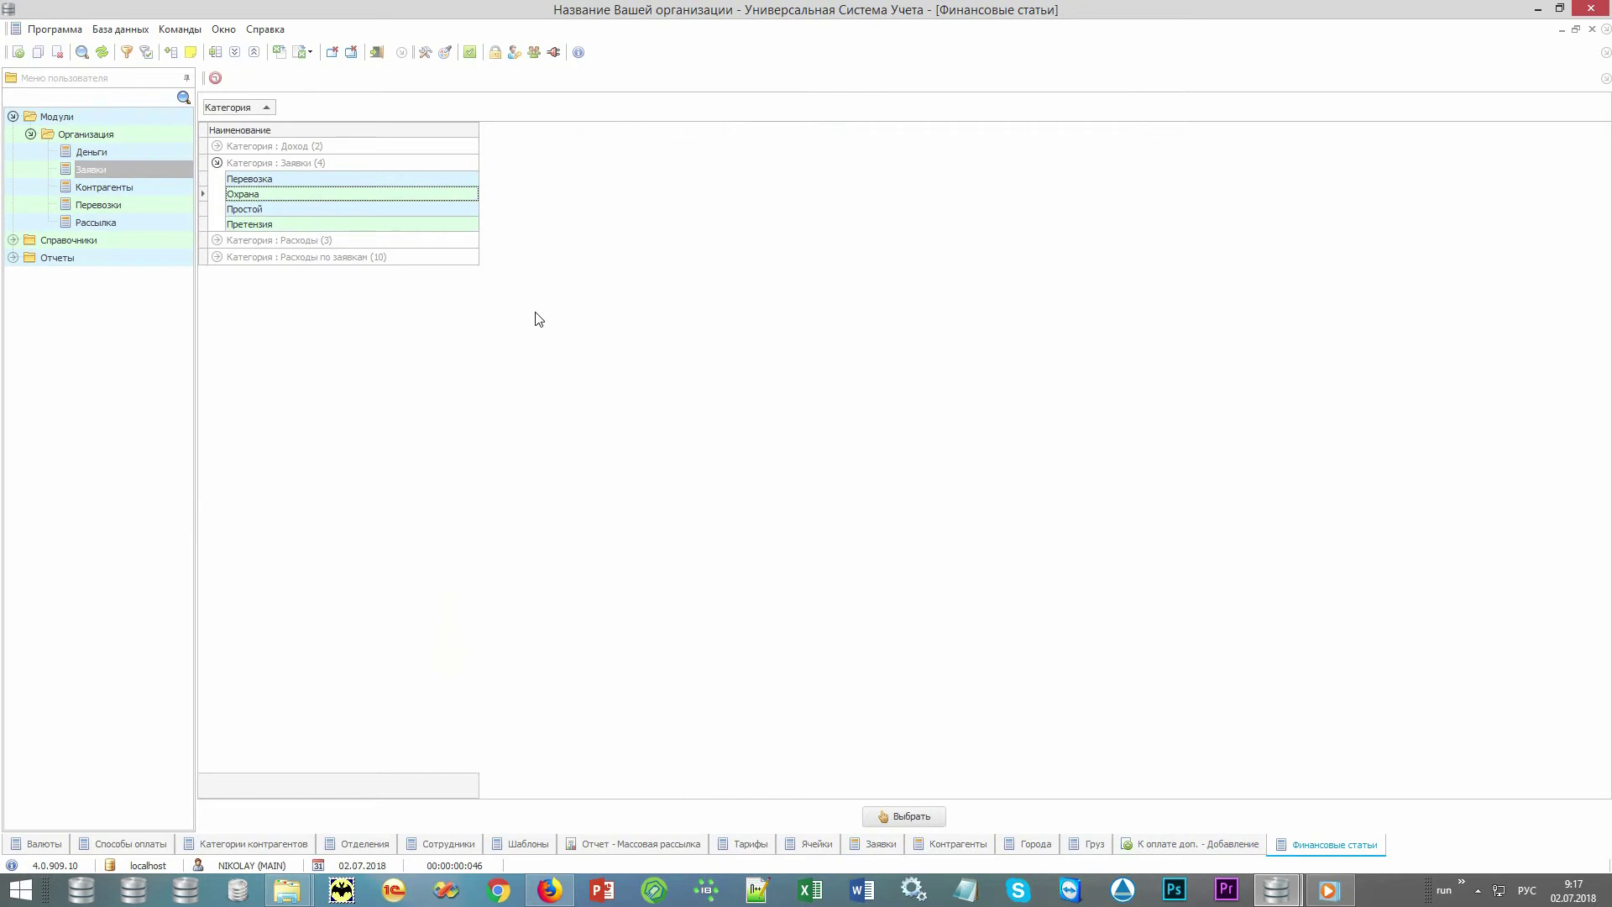
pyautogui.press('Return')
pyautogui.press('Return')
pyautogui.hotkey('ctrl', 'Return')
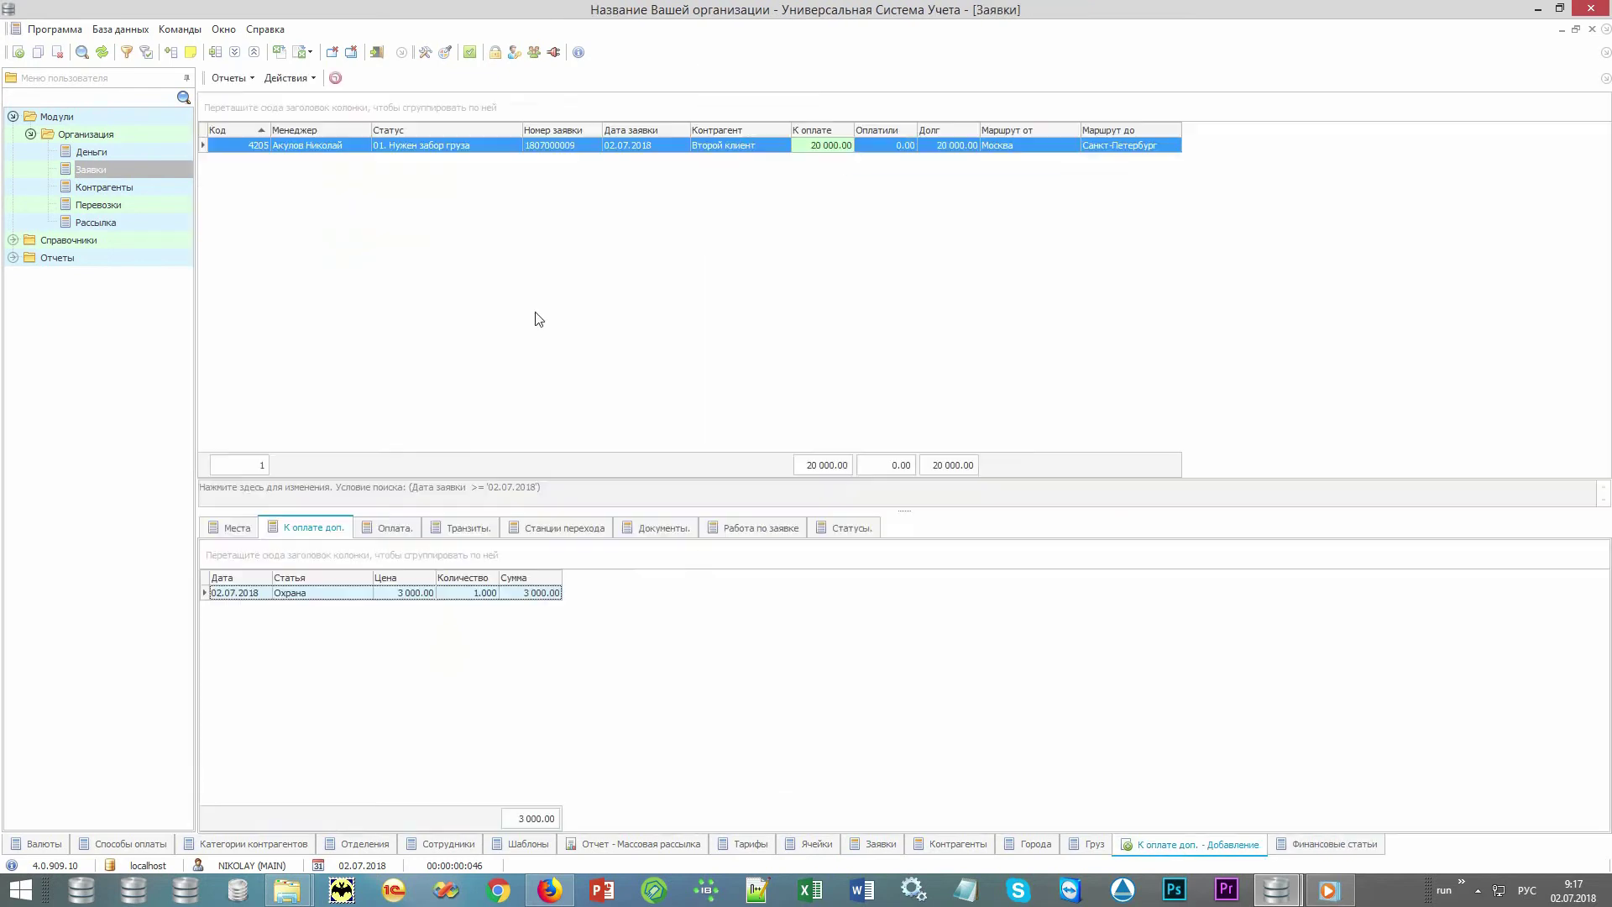
# Record a 20 000 payment into Касса and confirm the debt is 0.00.
pyautogui.click(844, 148)
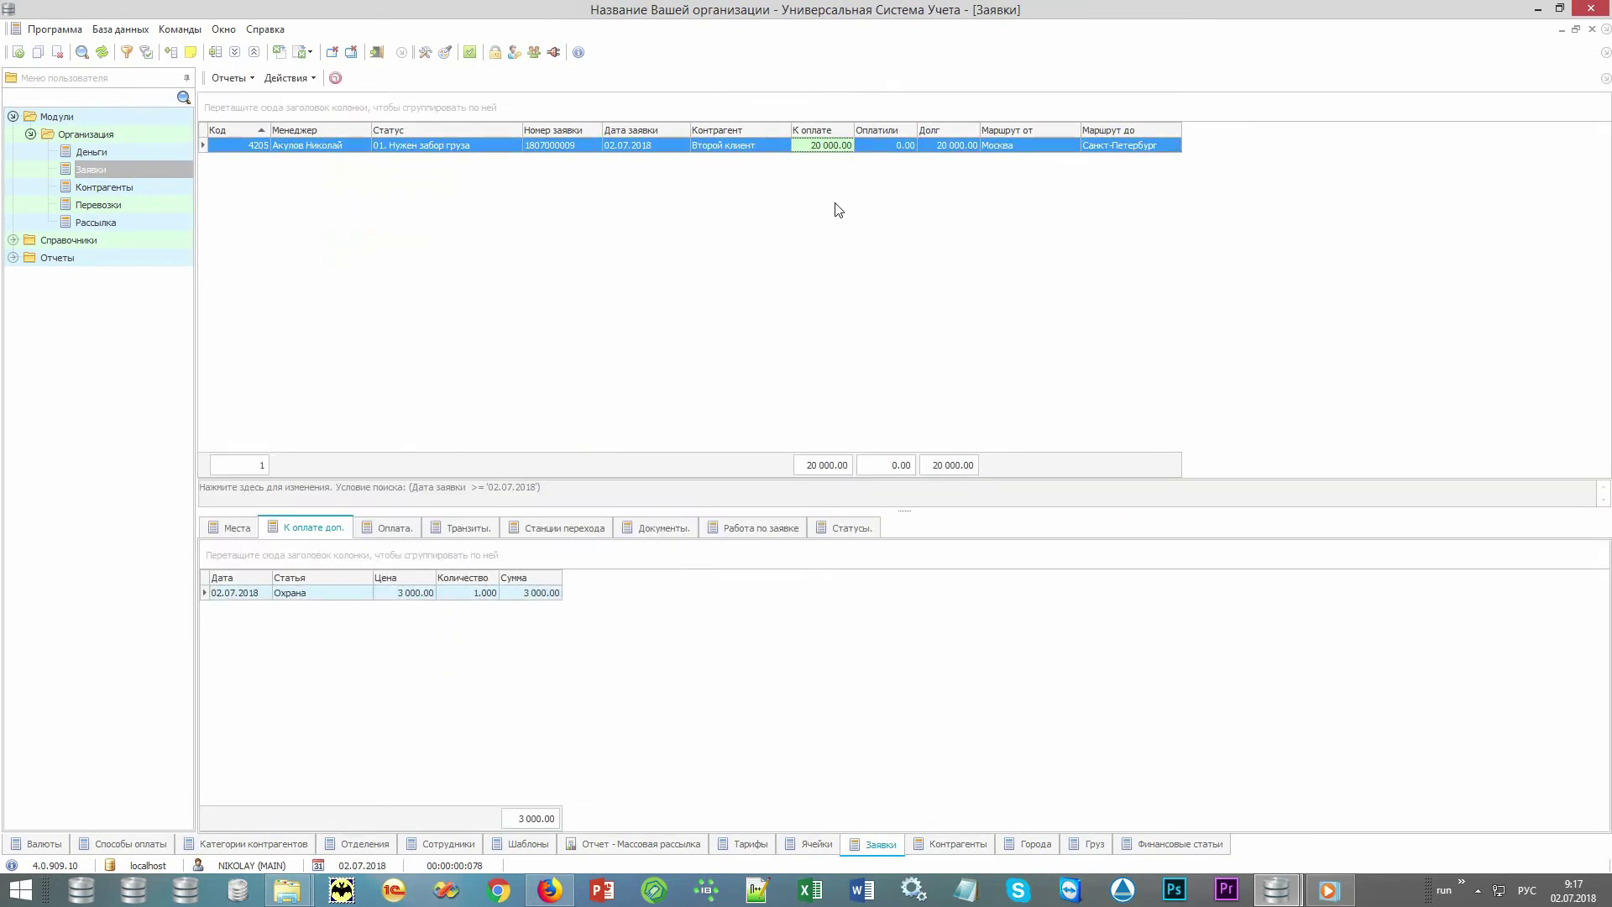
pyautogui.click(400, 524)
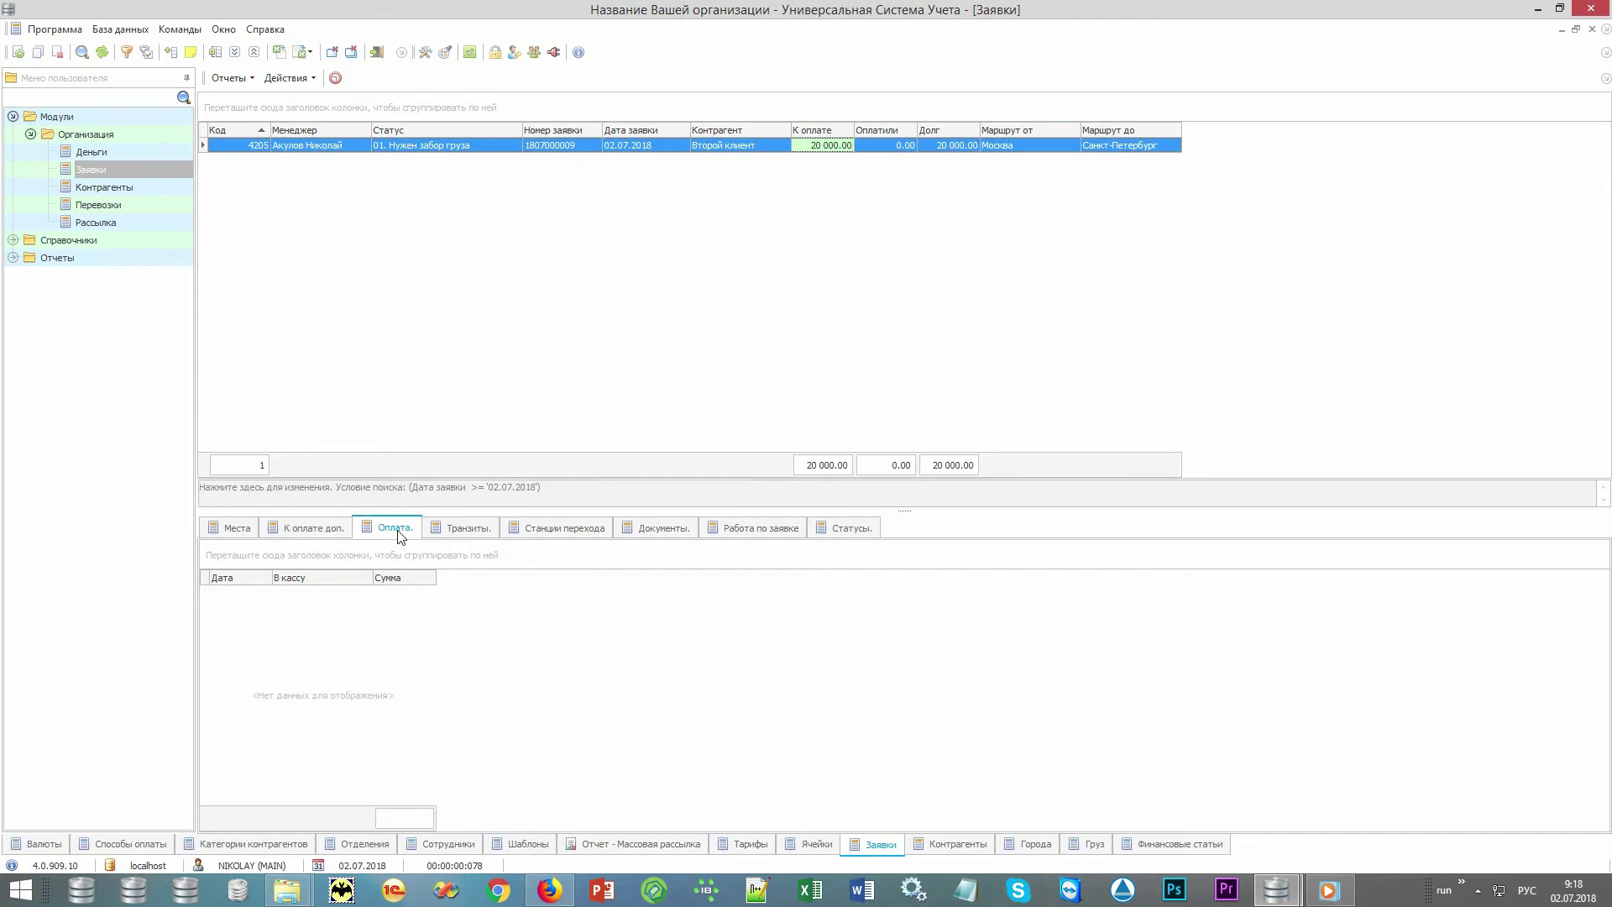
pyautogui.rightClick(468, 722)
pyautogui.click(574, 376)
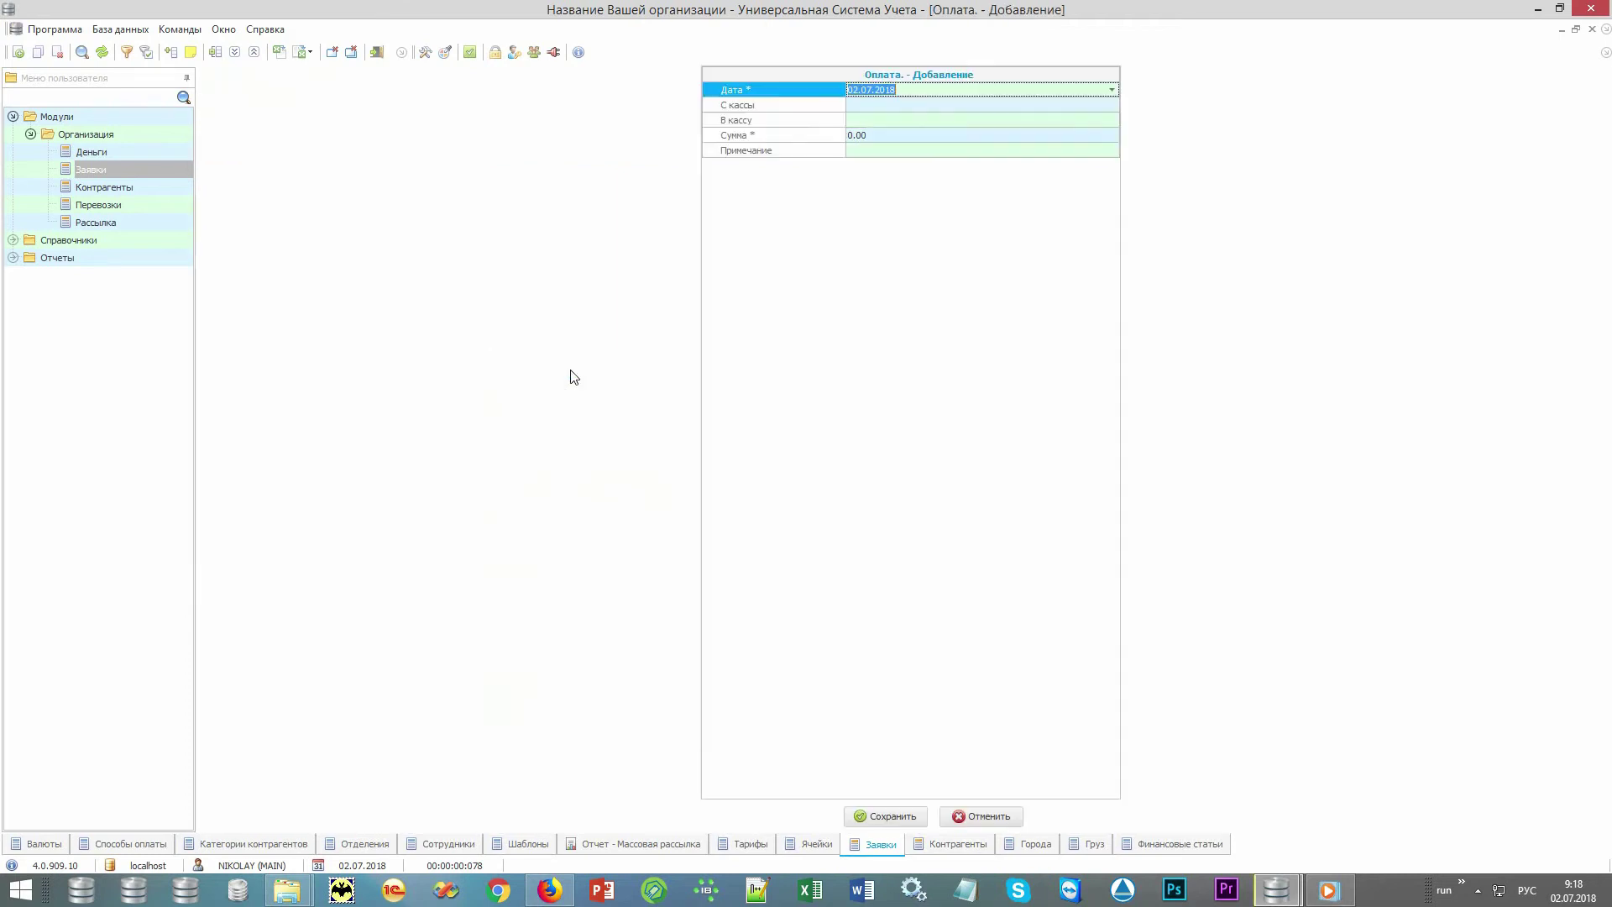
pyautogui.write('Касса')
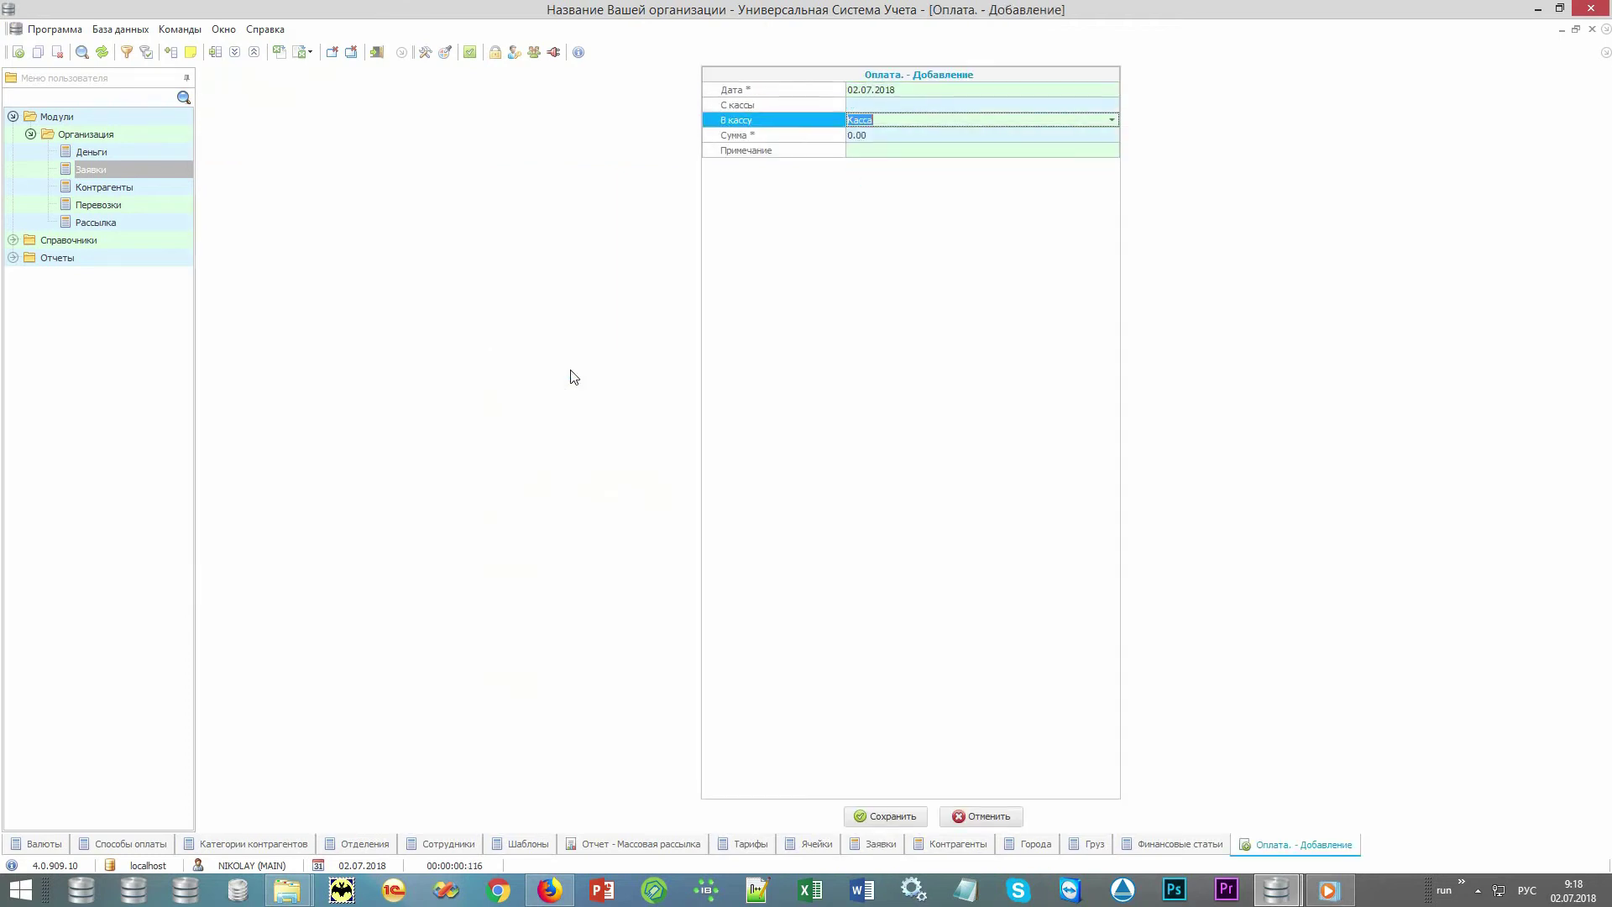
pyautogui.press('Return')
pyautogui.write('20 000')
pyautogui.press('Return')
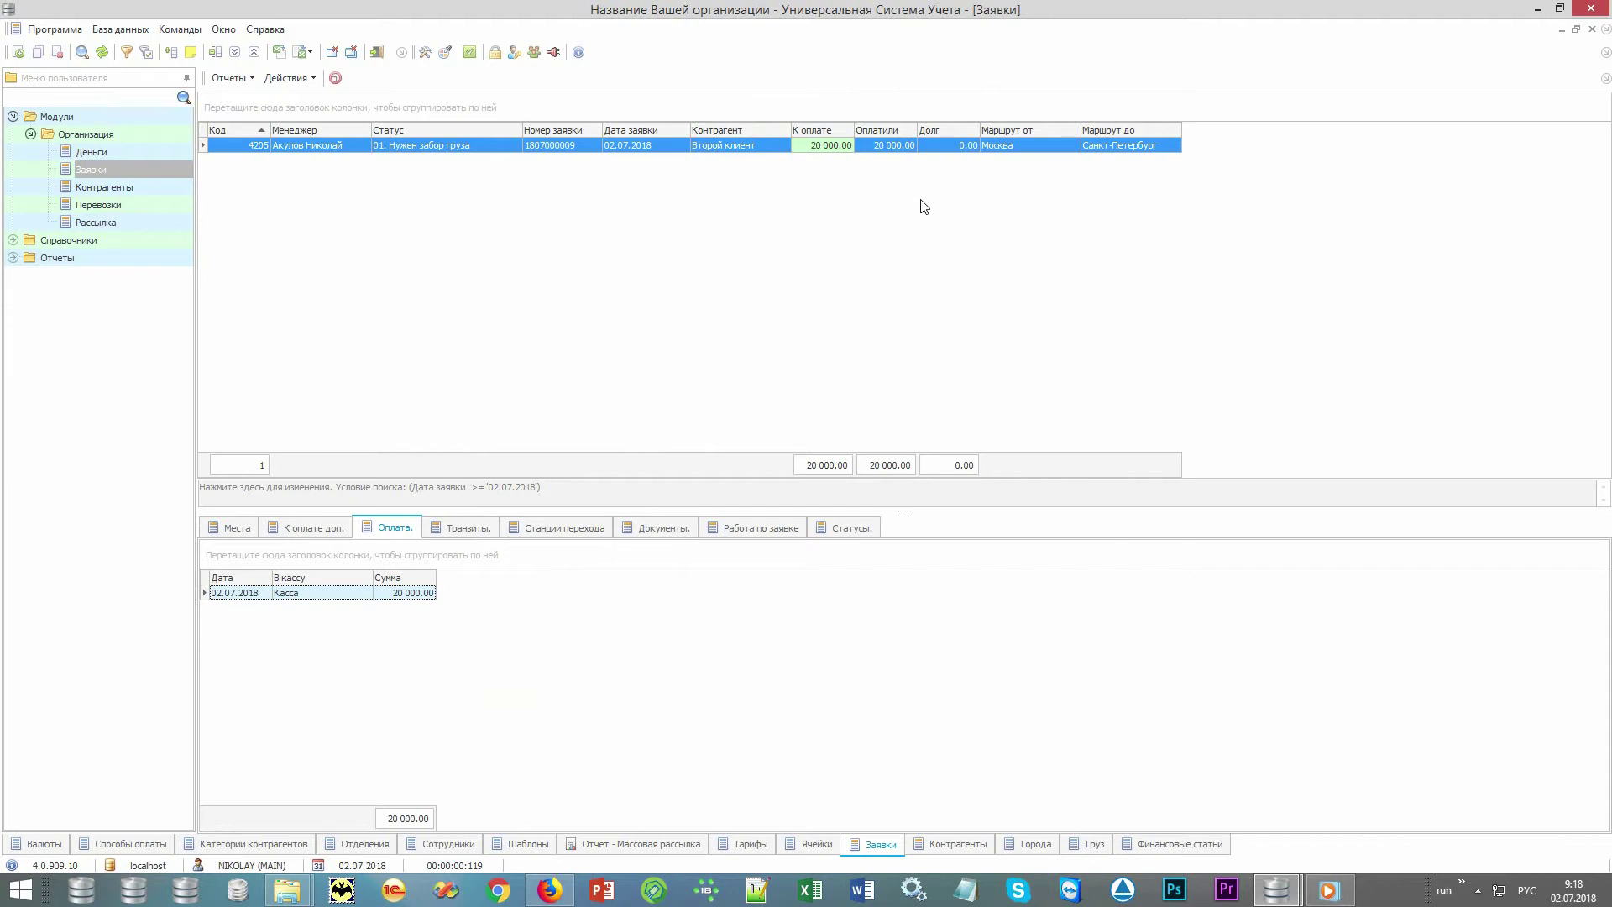
pyautogui.click(932, 148)
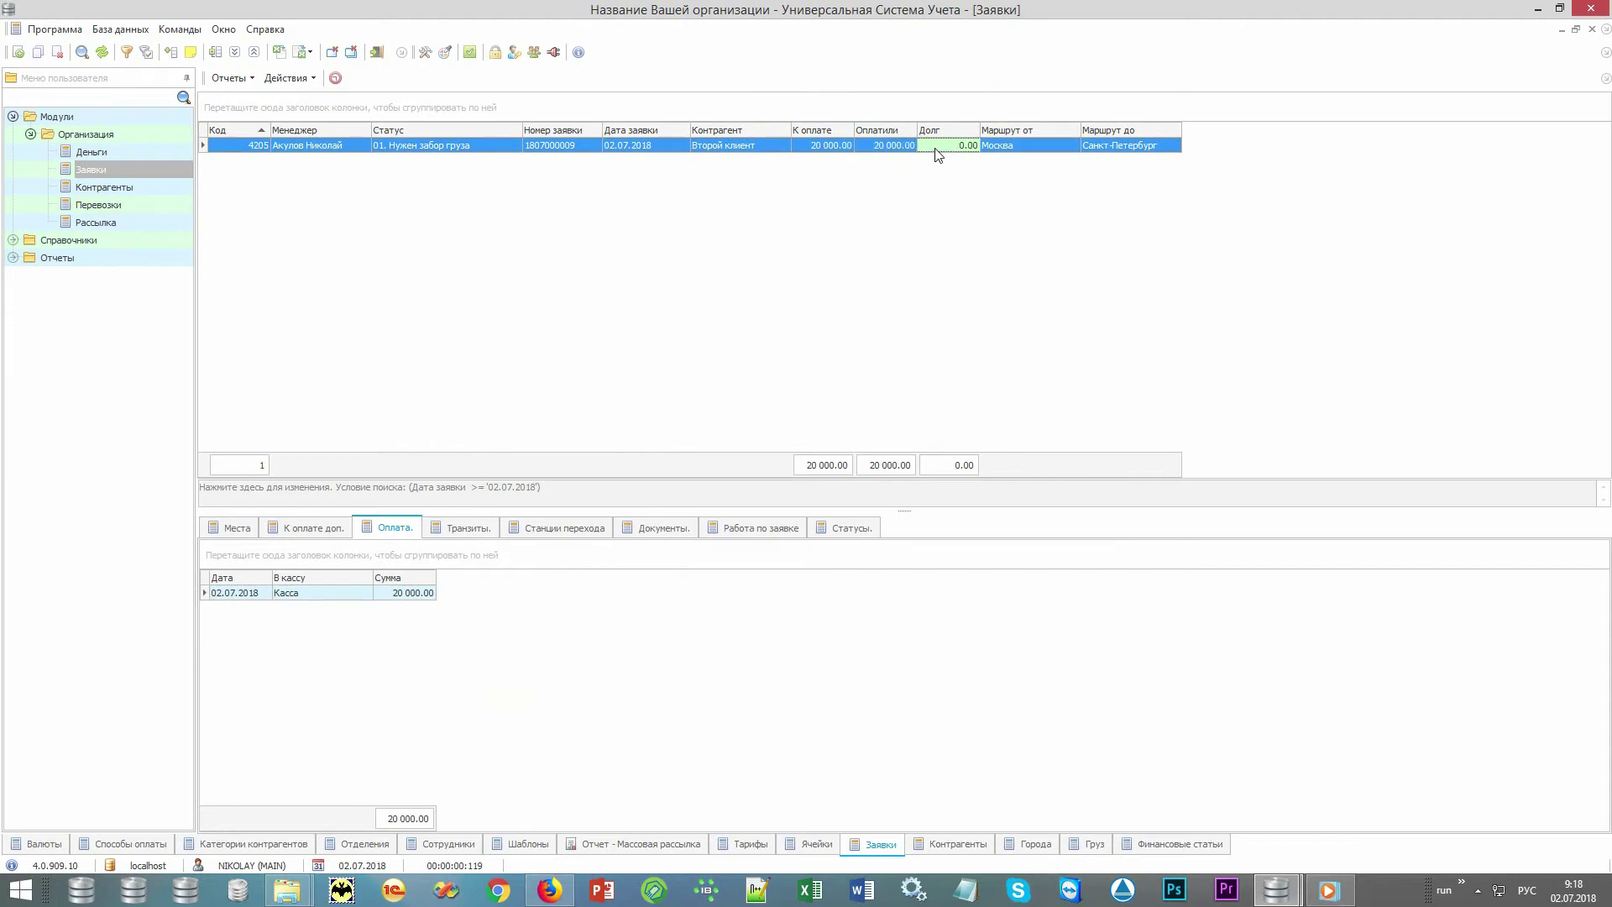
# Review the Транзиты and Станции перехода tabs, then list the six expected documents.
pyautogui.click(480, 527)
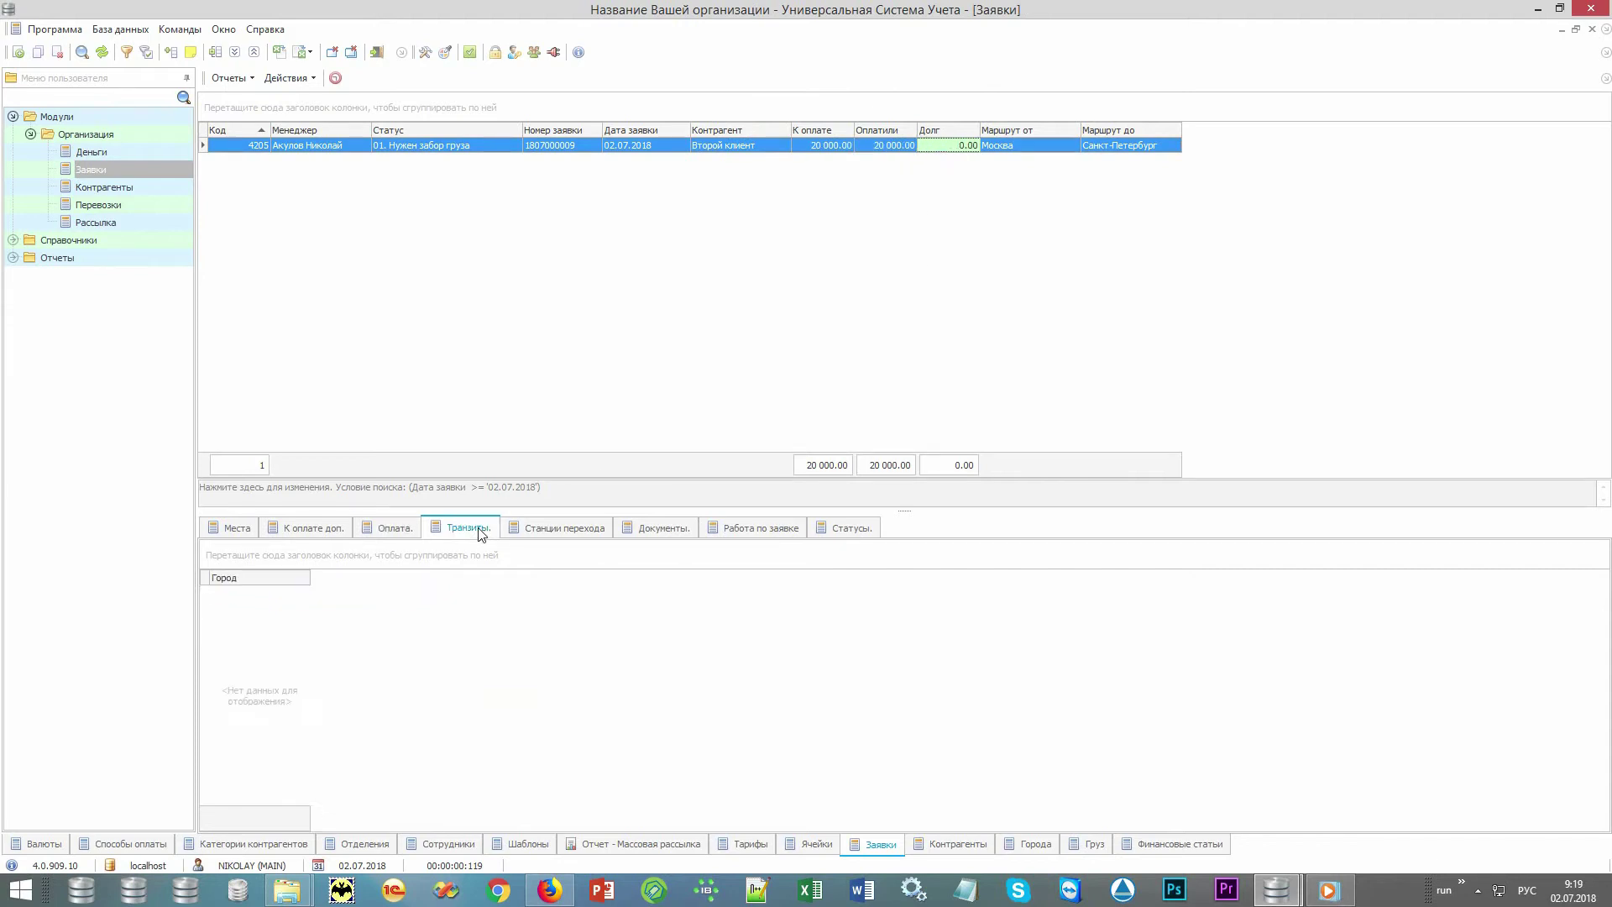
pyautogui.click(593, 532)
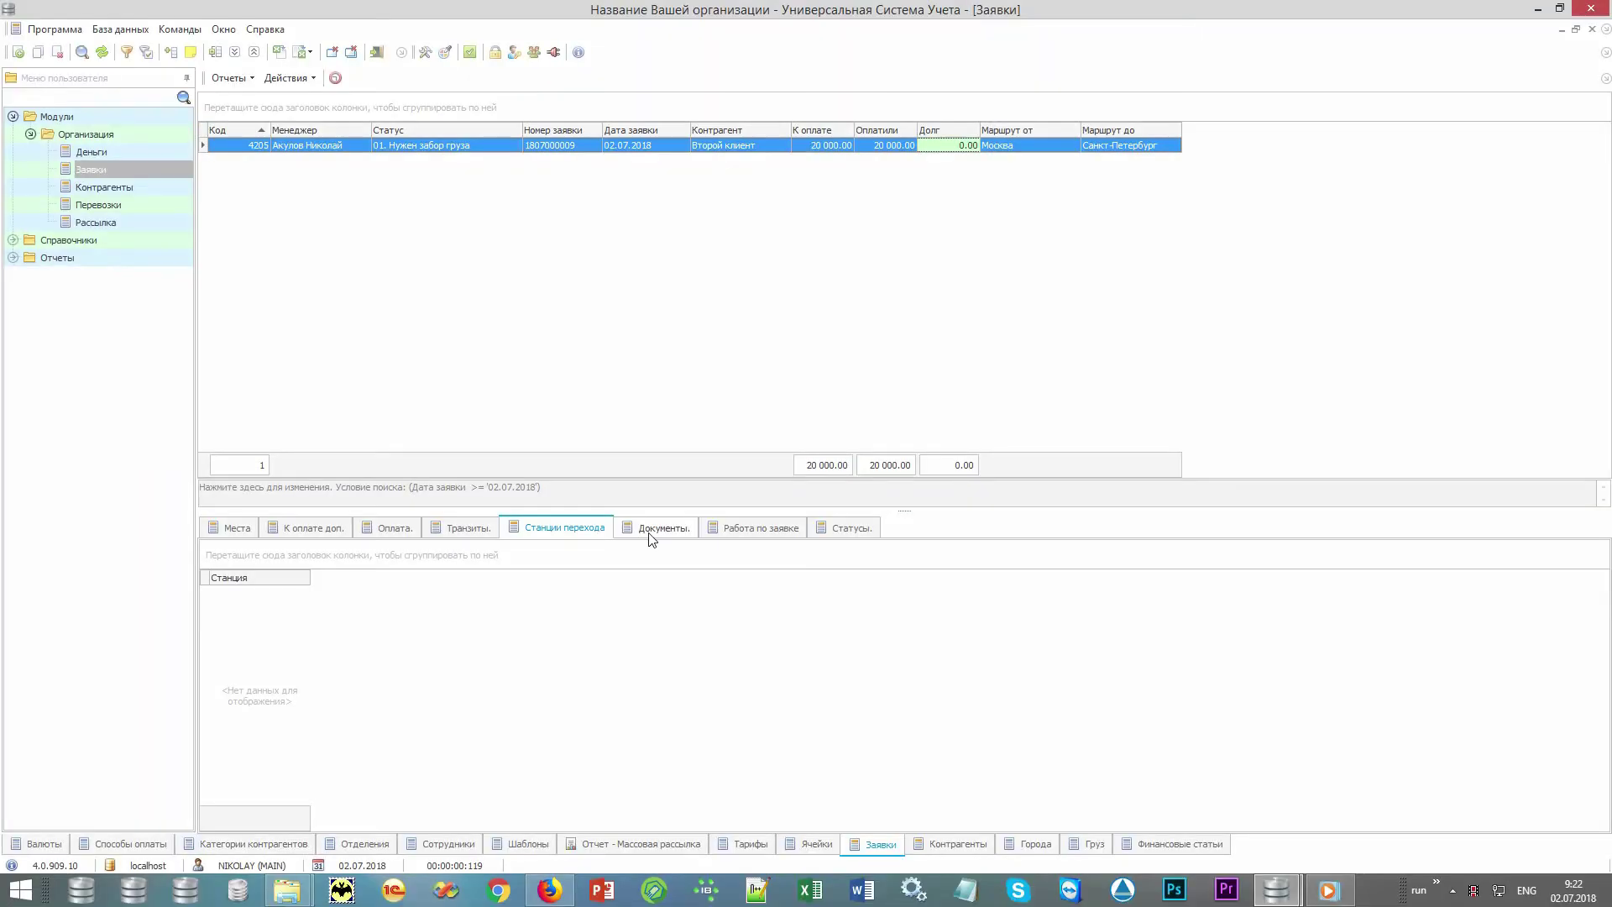
pyautogui.click(653, 529)
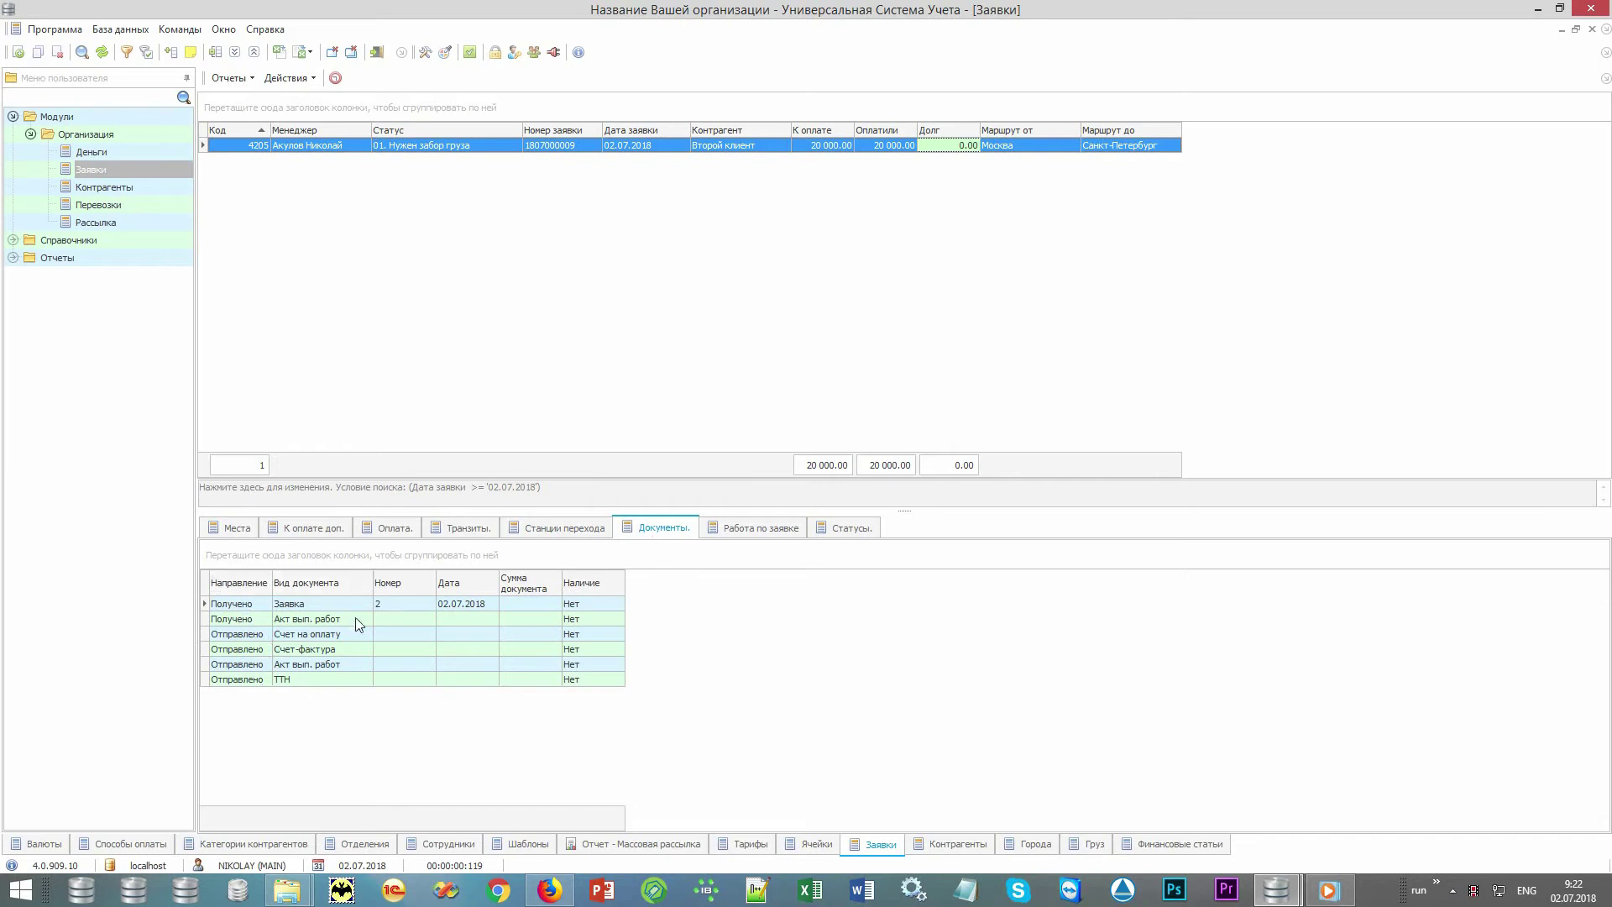
pyautogui.doubleClick(602, 604)
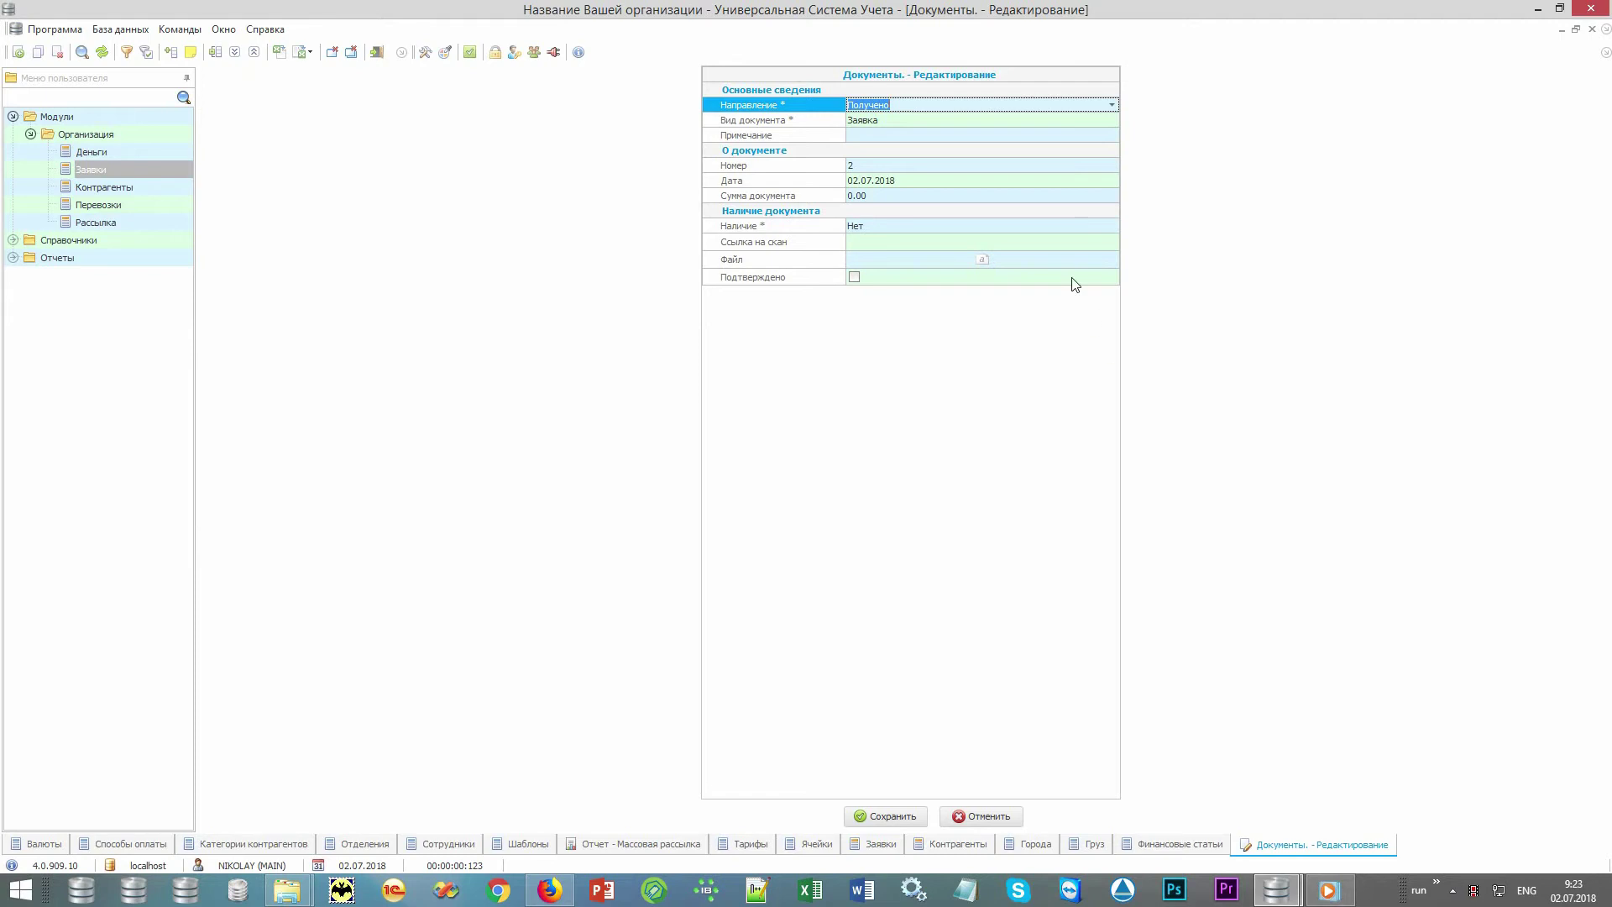
pyautogui.click(1098, 227)
pyautogui.click(1111, 225)
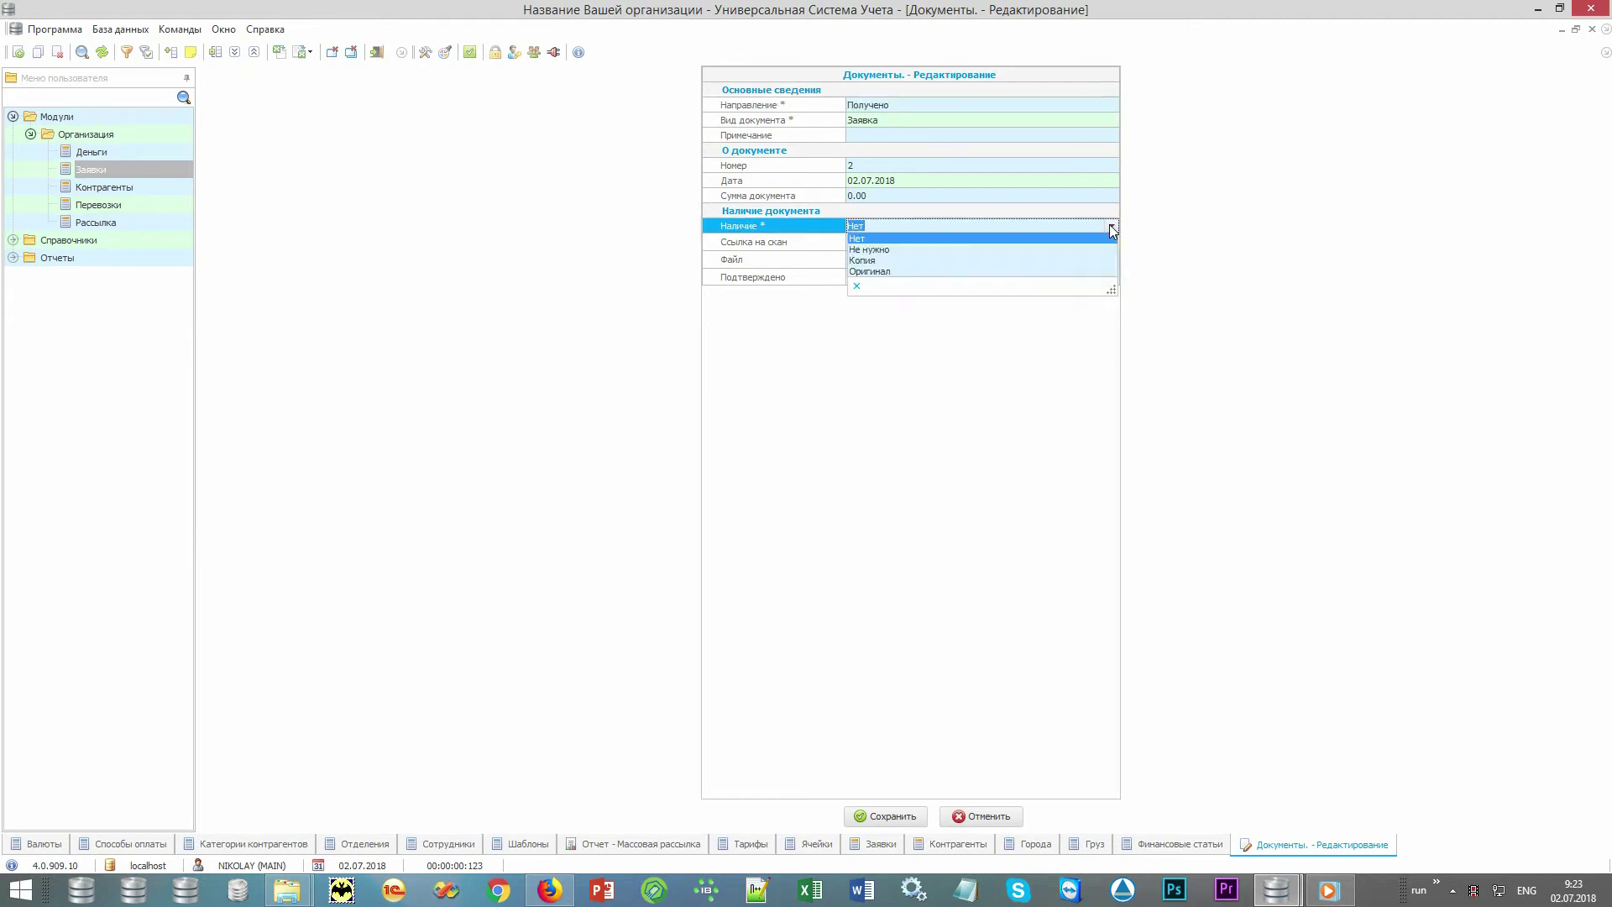
pyautogui.click(1083, 260)
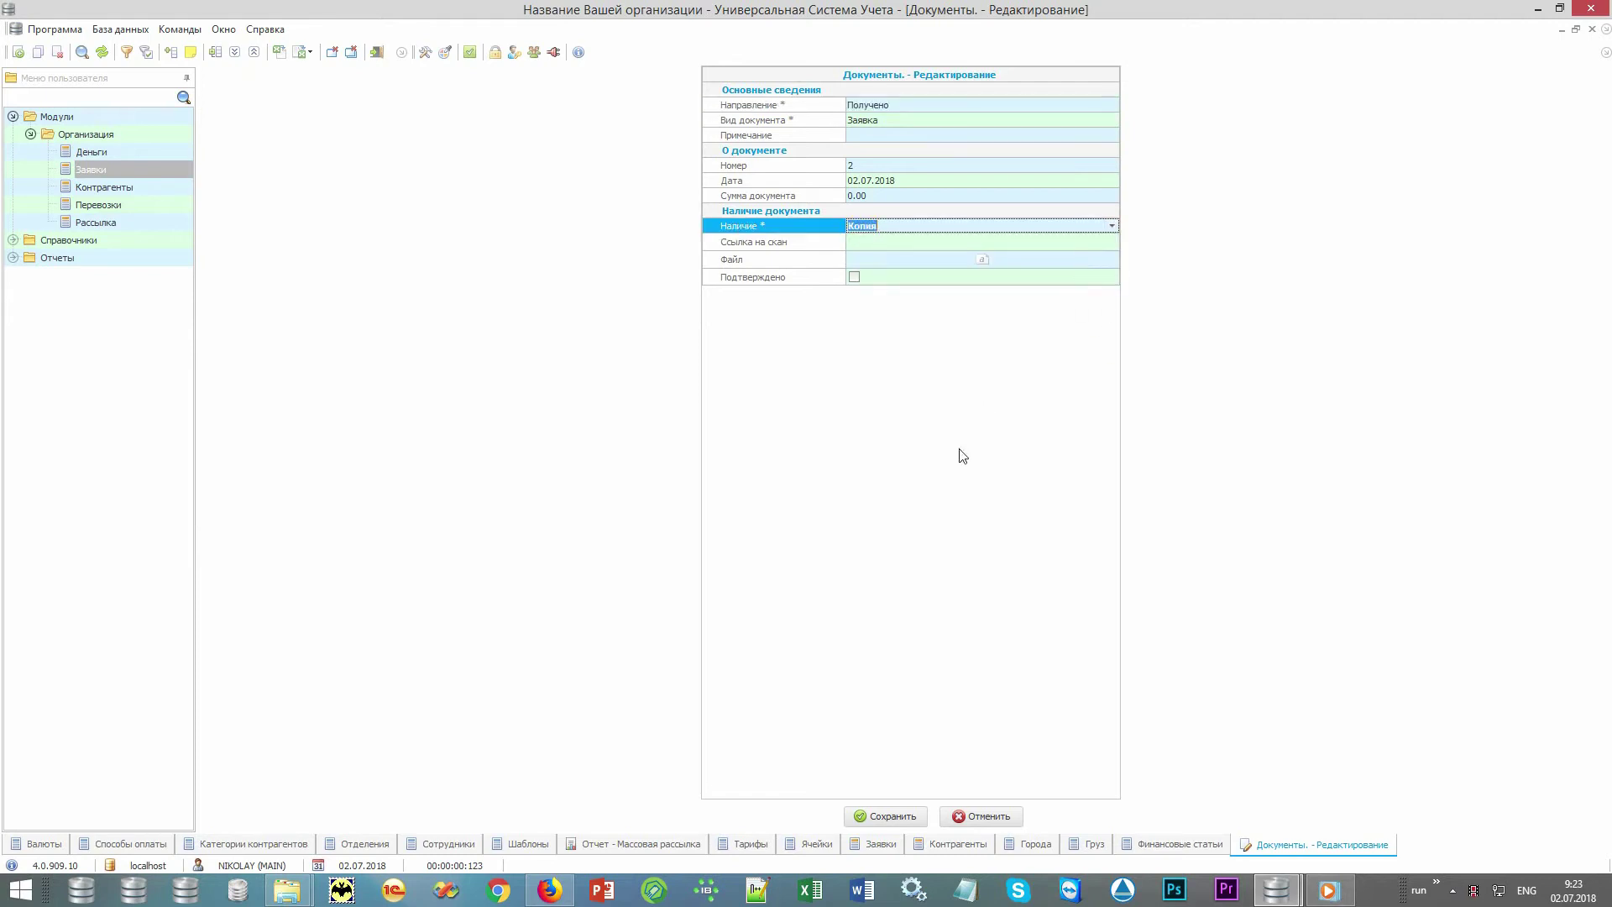
pyautogui.click(825, 245)
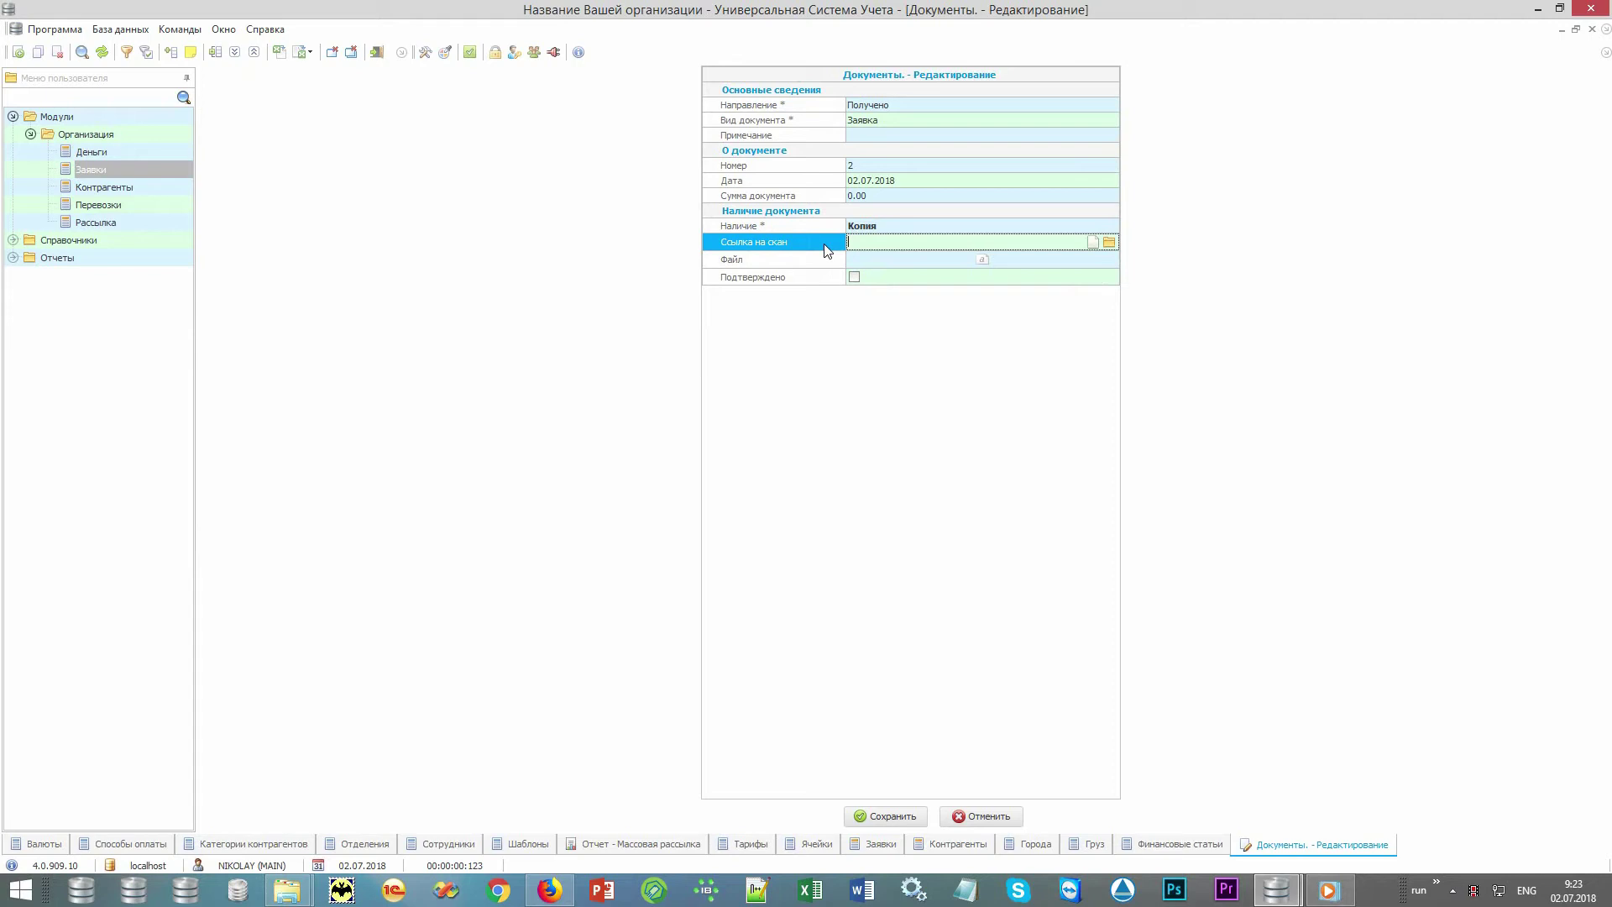
pyautogui.click(820, 261)
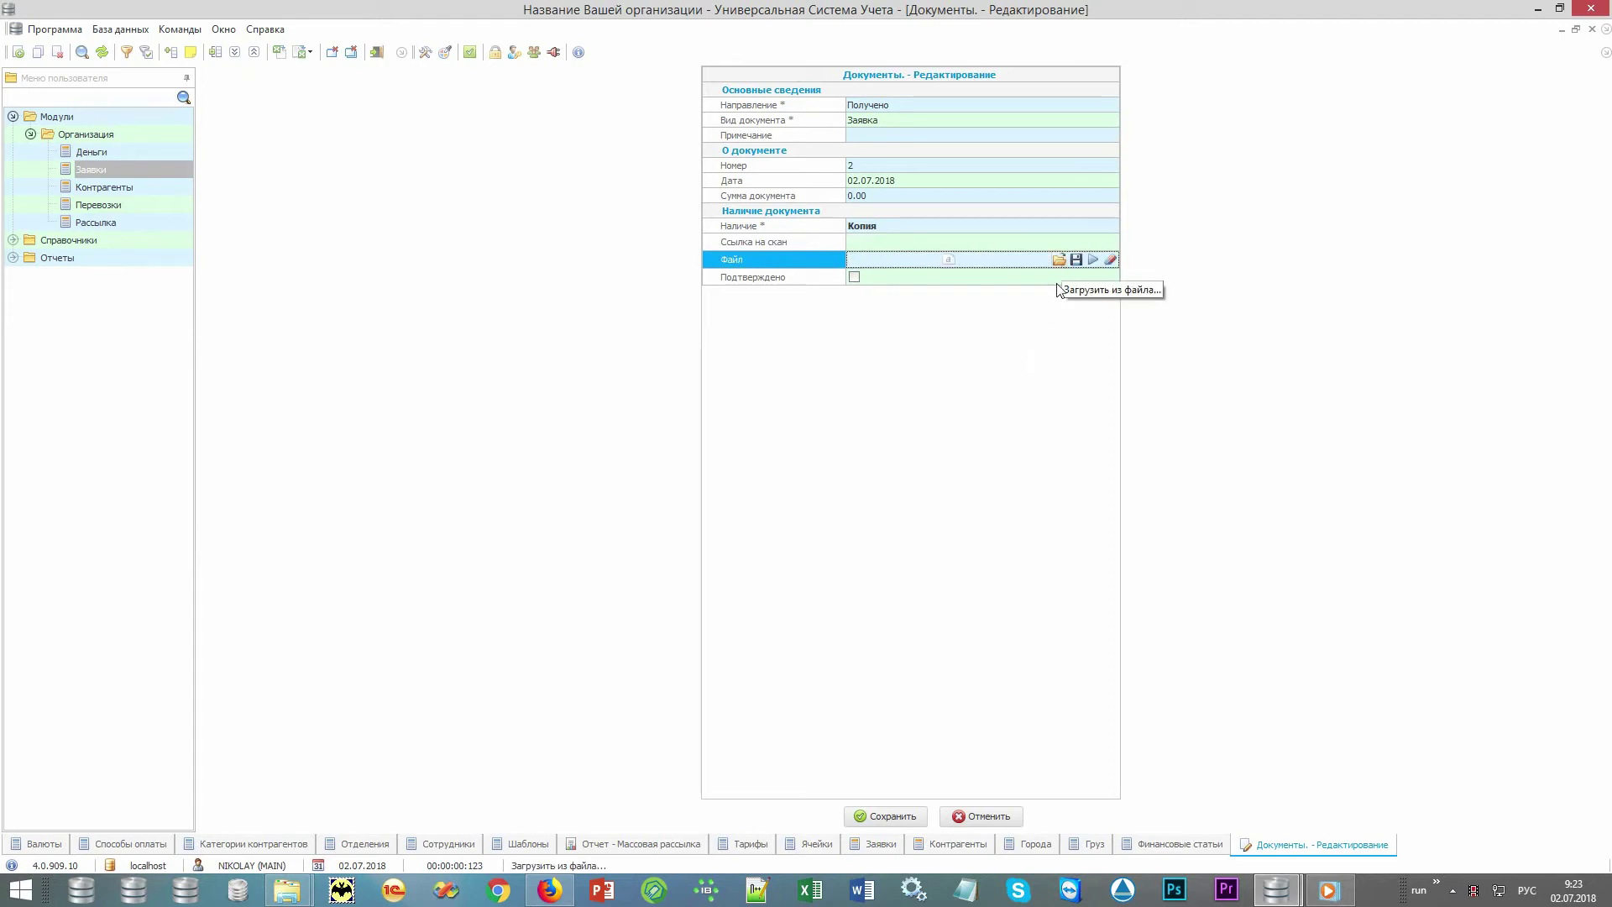
pyautogui.click(996, 817)
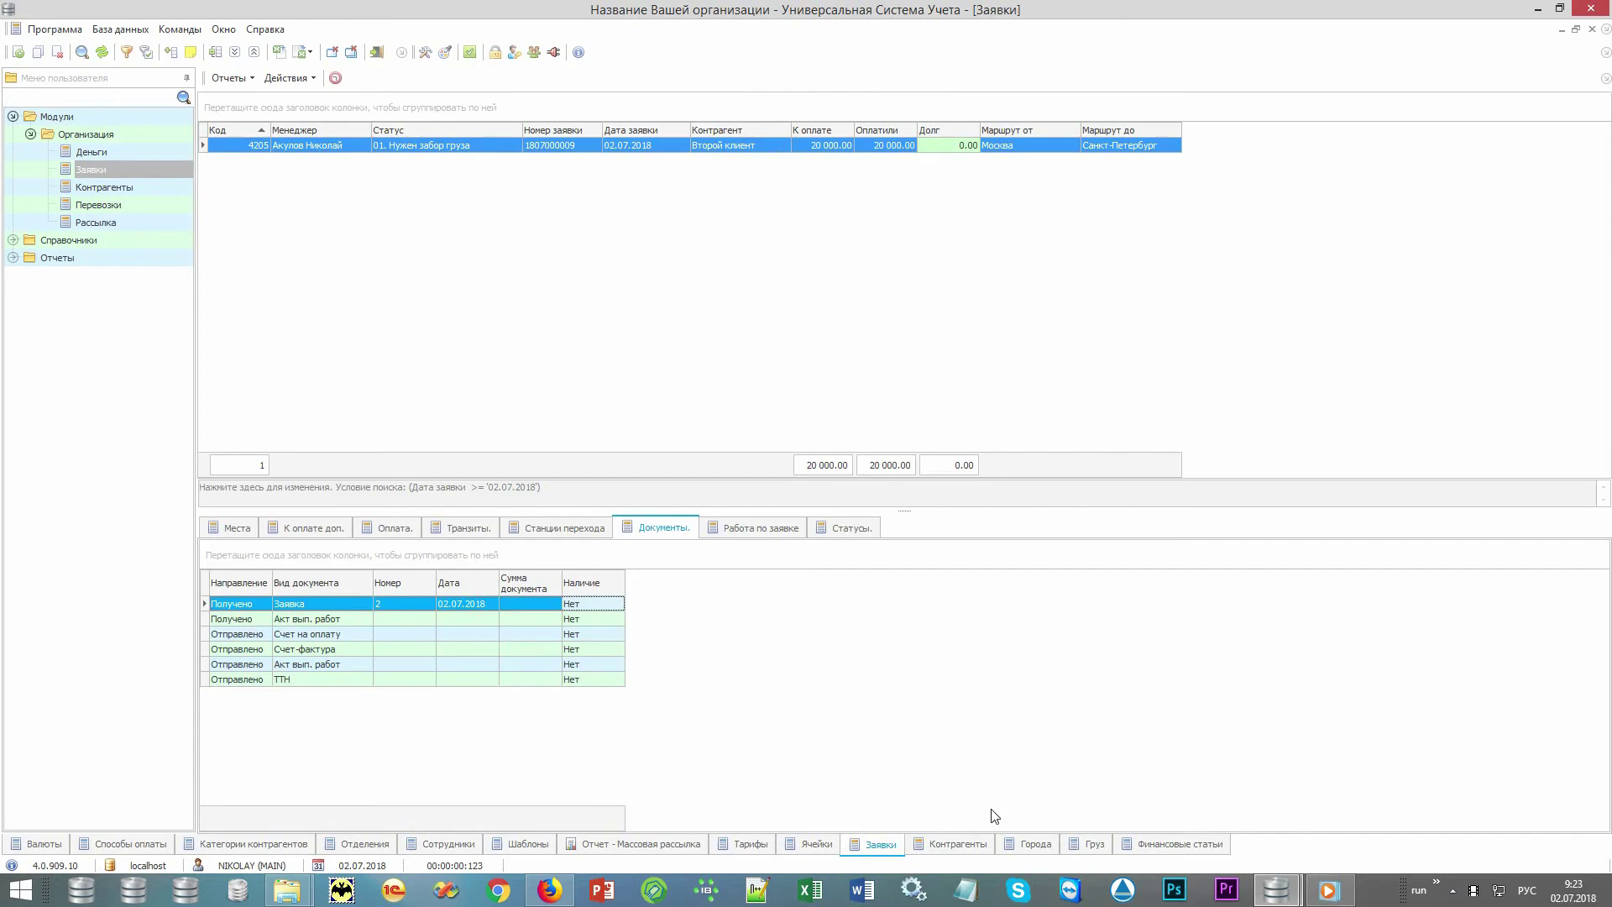
pyautogui.click(237, 81)
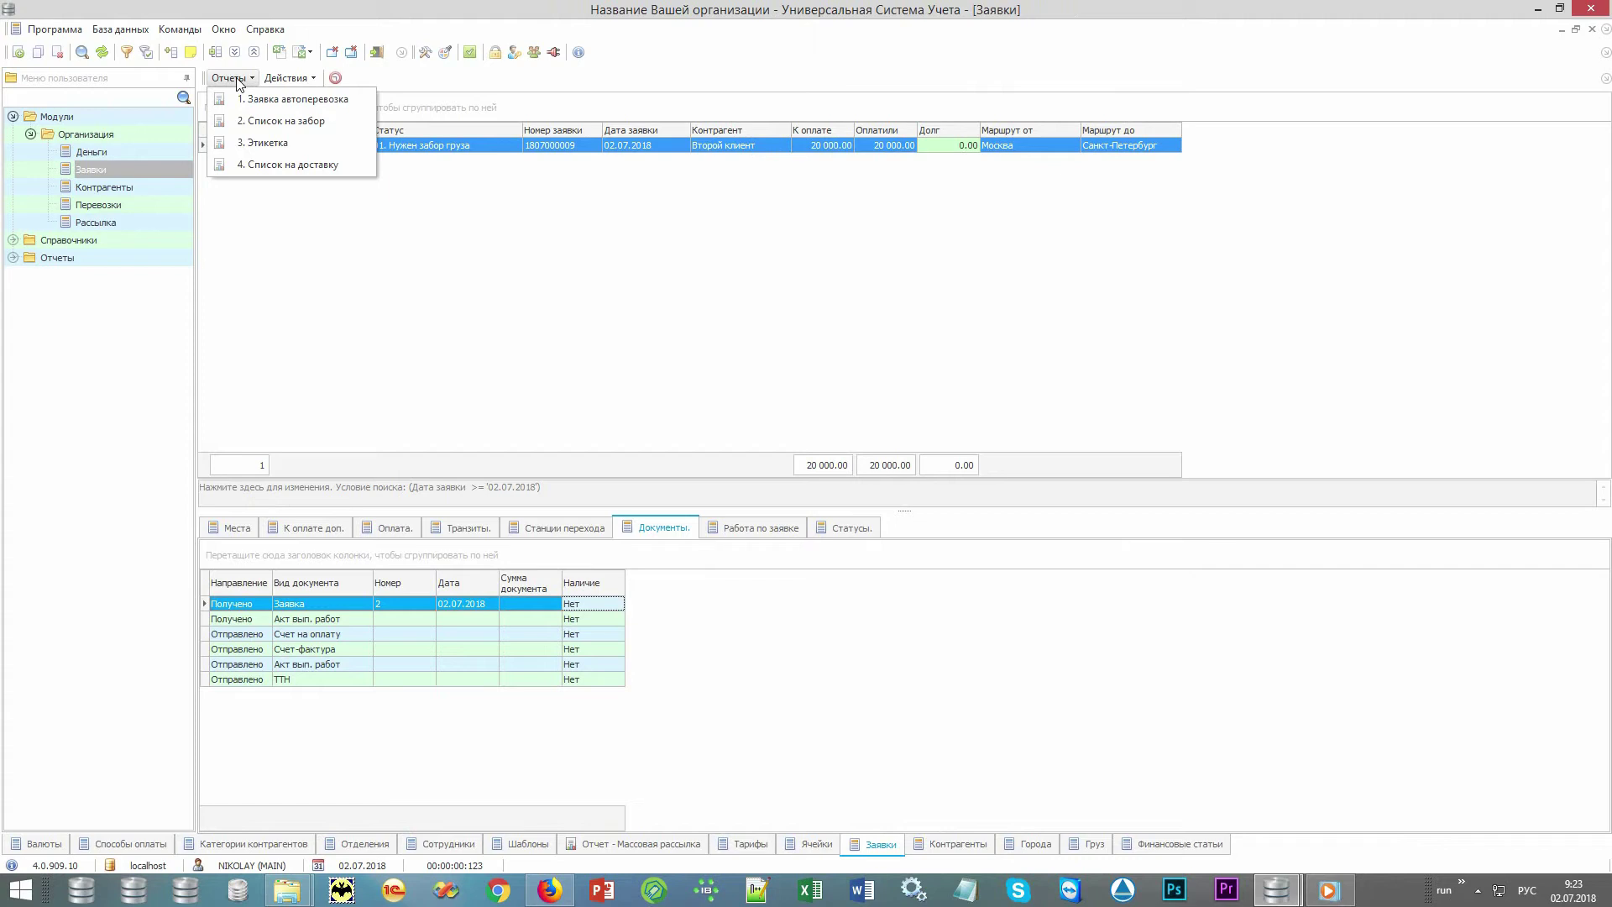
pyautogui.click(343, 110)
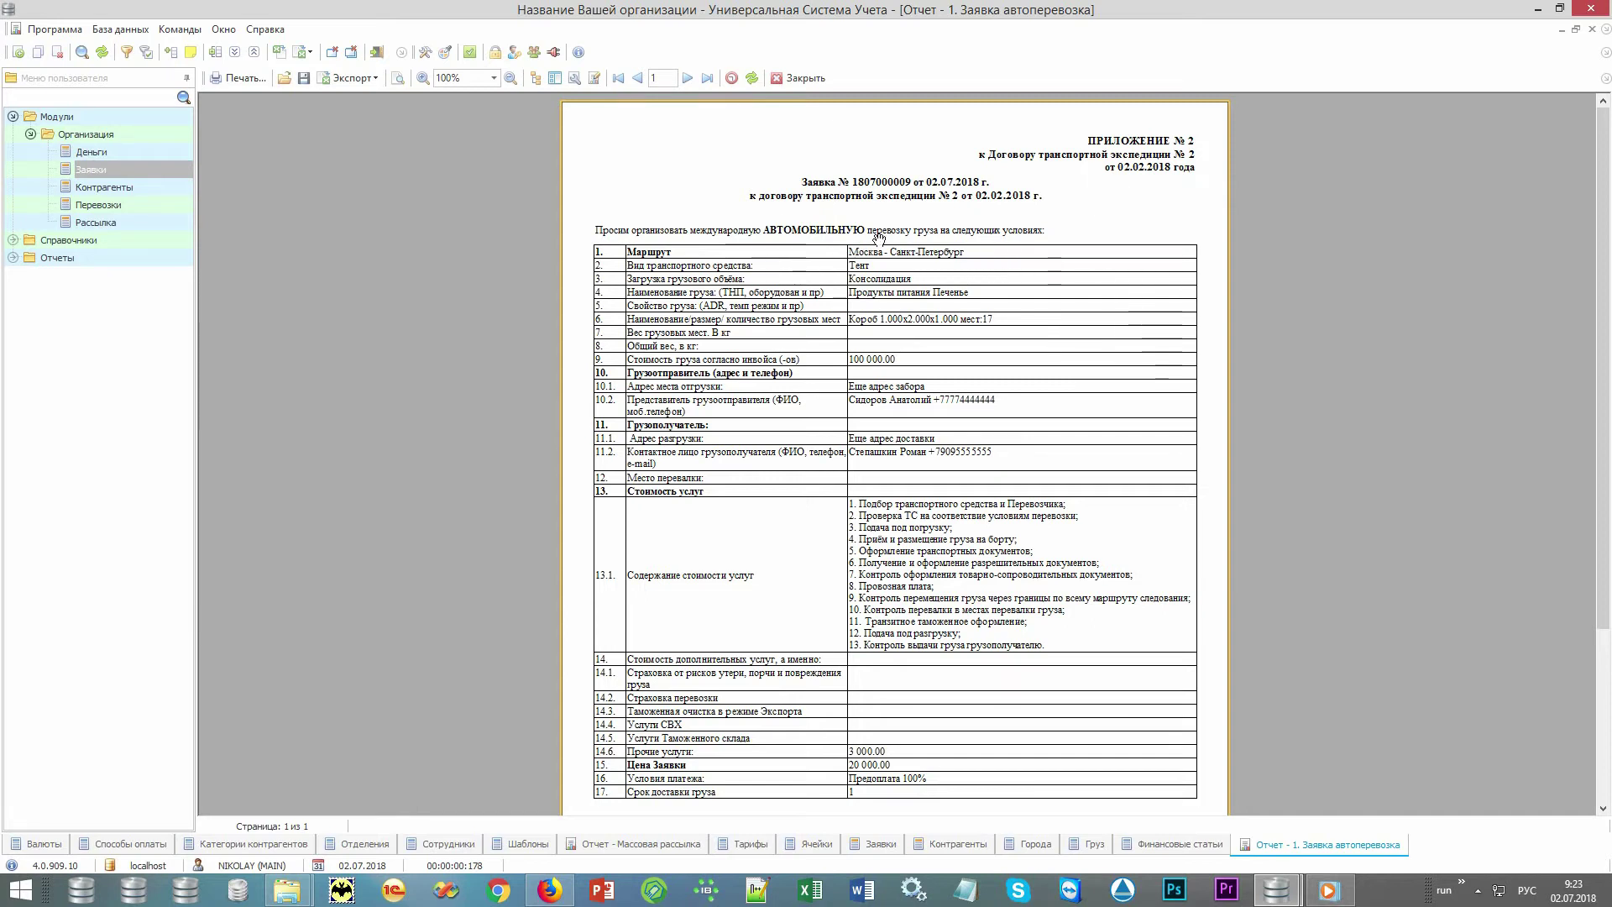
pyautogui.scroll(-5, 1187, 597)
pyautogui.scroll(5, 1151, 507)
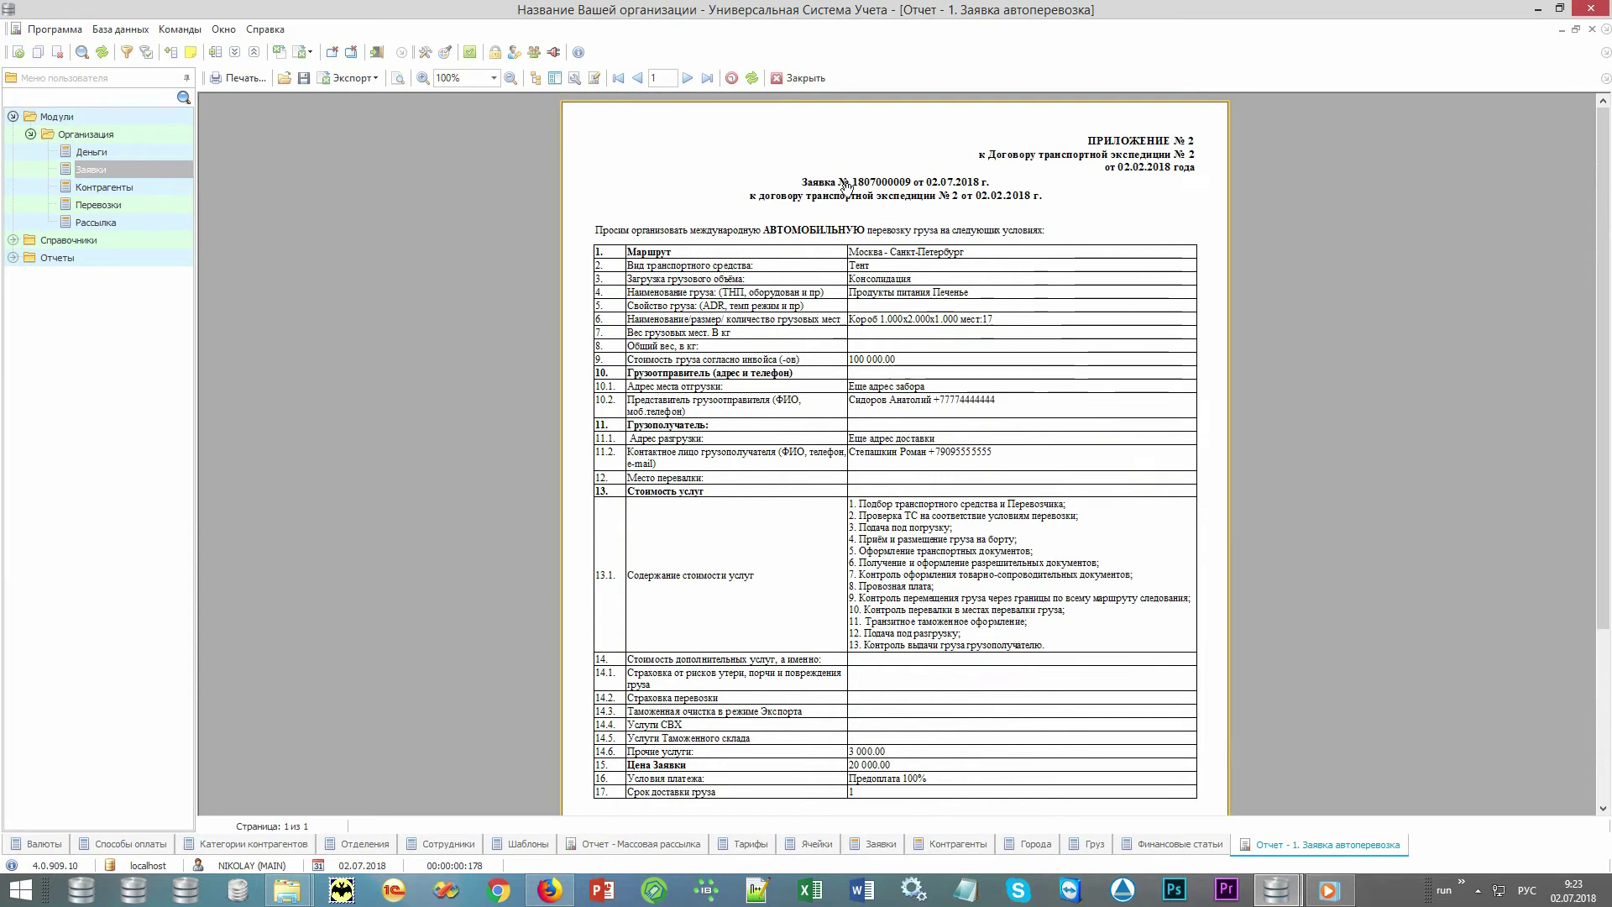
pyautogui.click(801, 78)
pyautogui.click(230, 78)
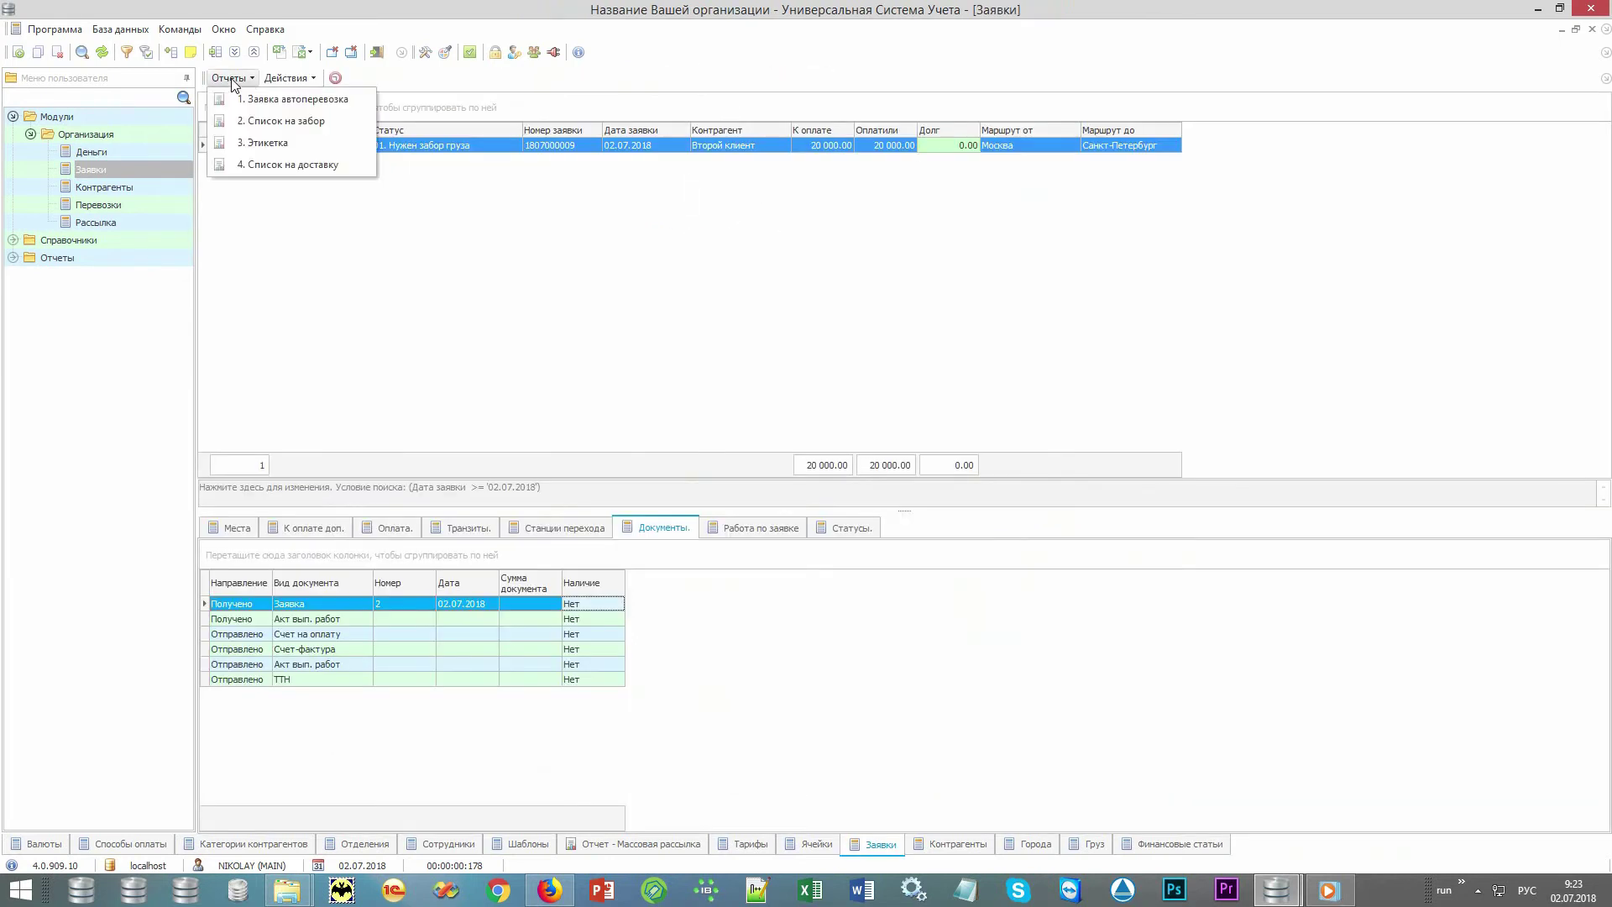
pyautogui.click(260, 122)
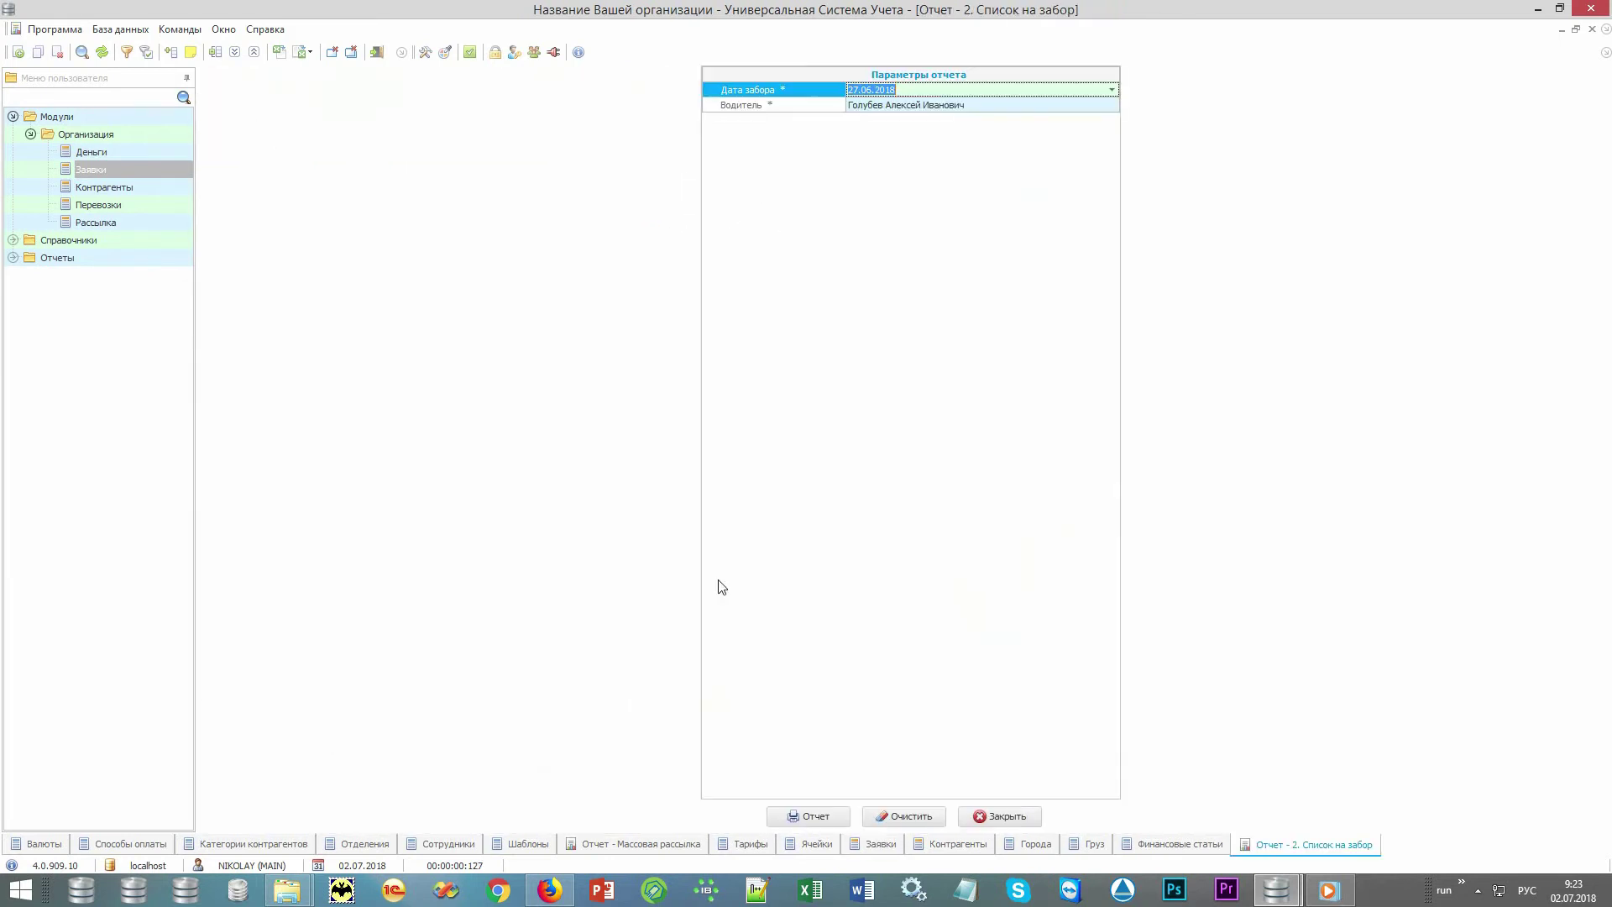
pyautogui.click(827, 810)
pyautogui.press('Escape')
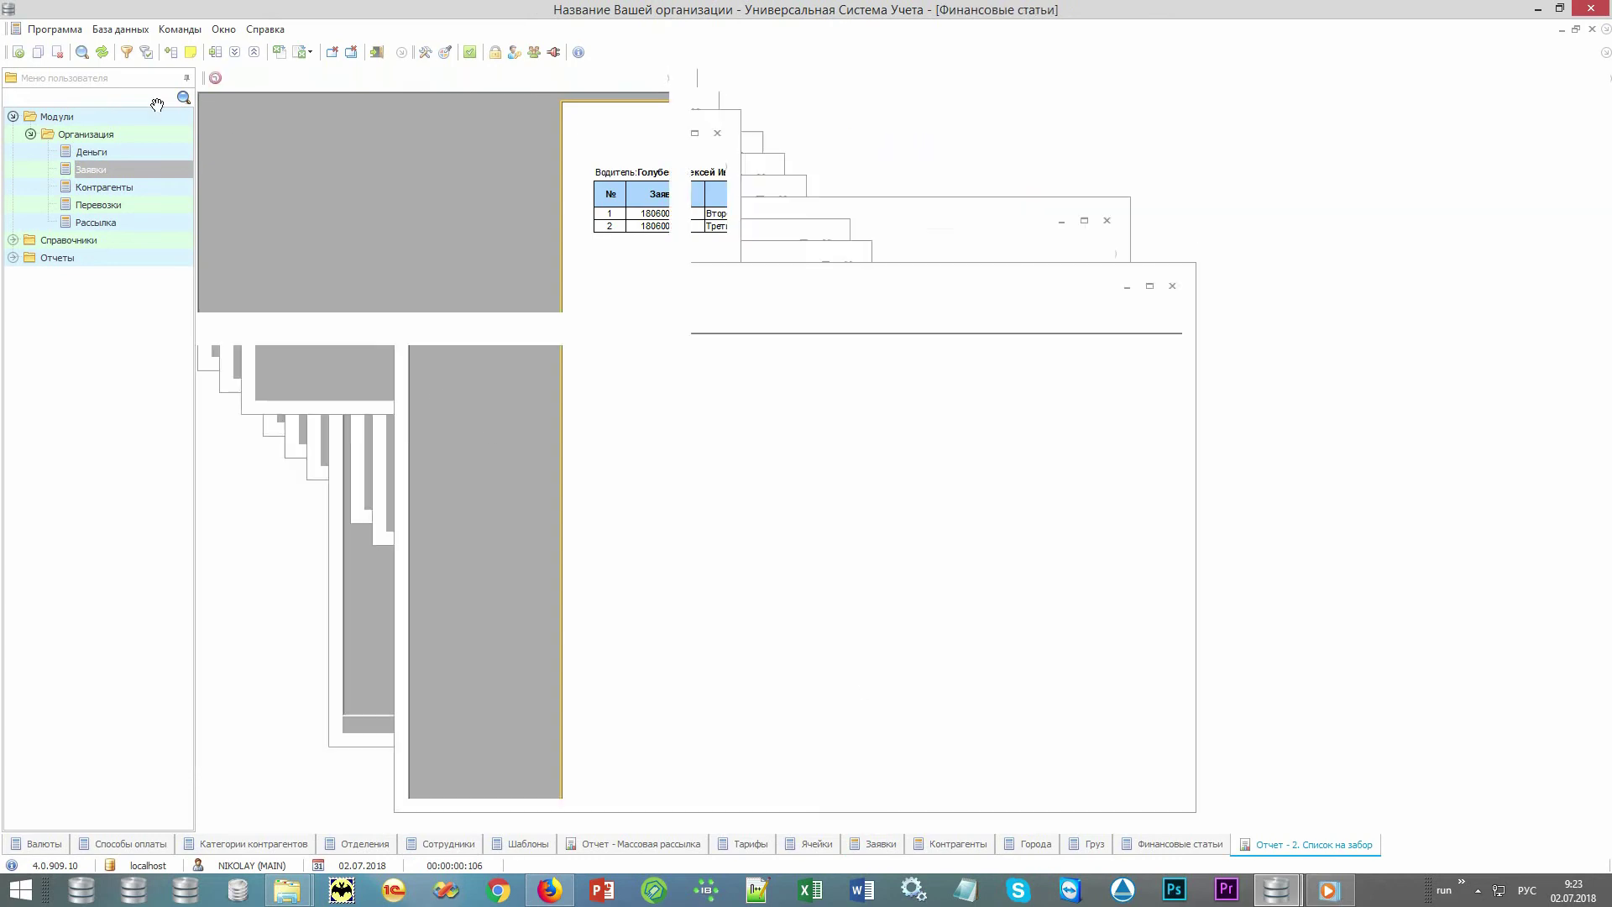
pyautogui.click(229, 79)
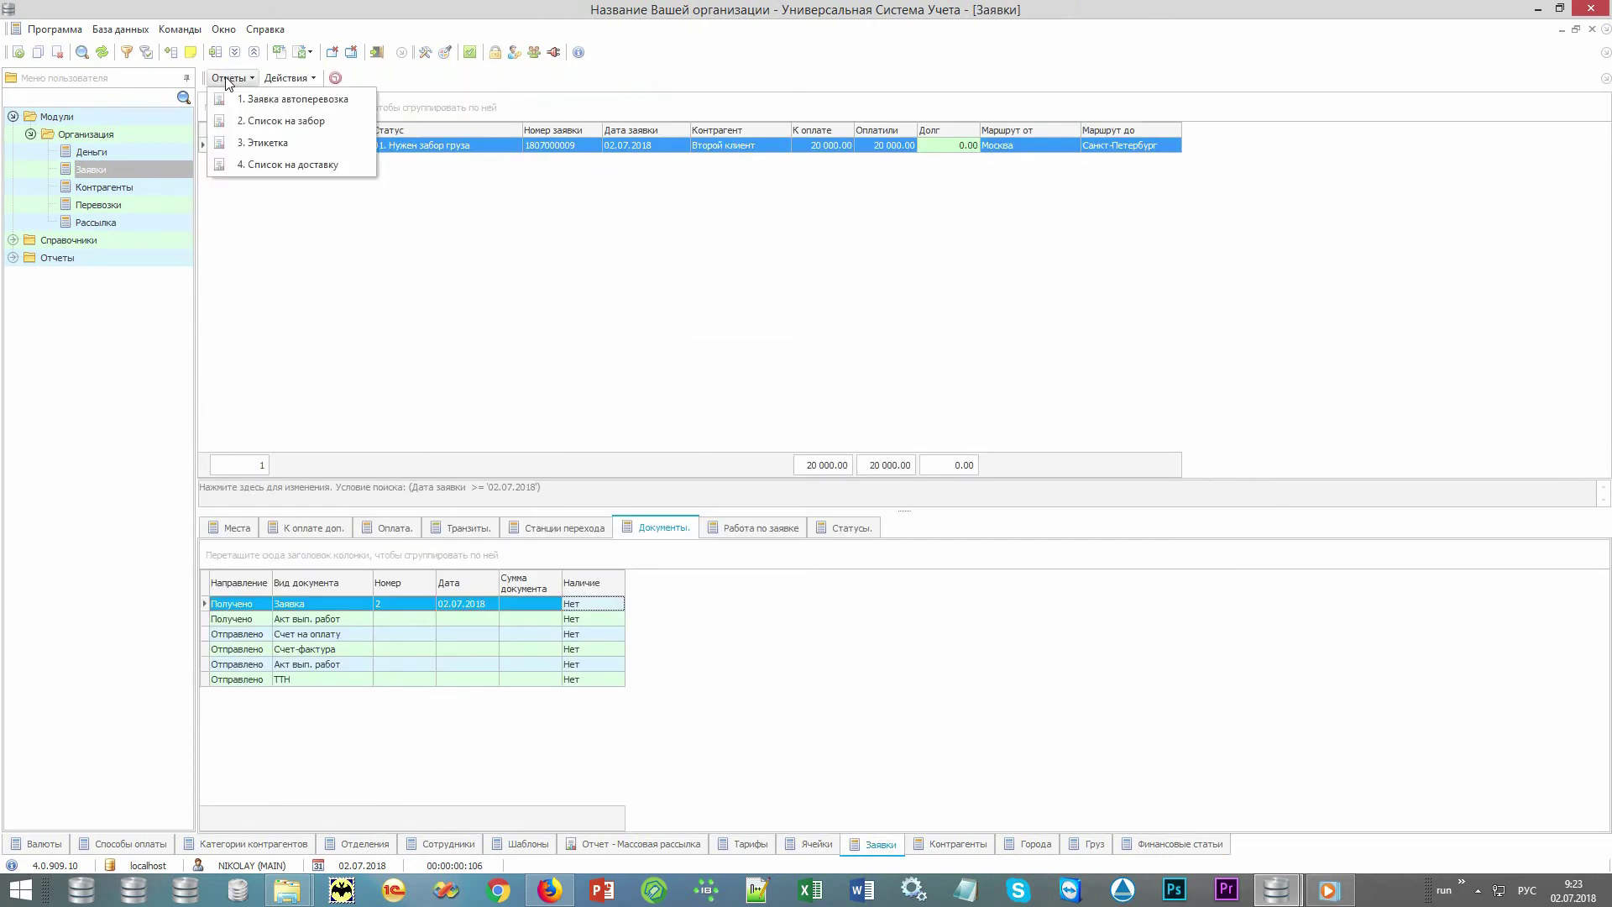
pyautogui.click(320, 147)
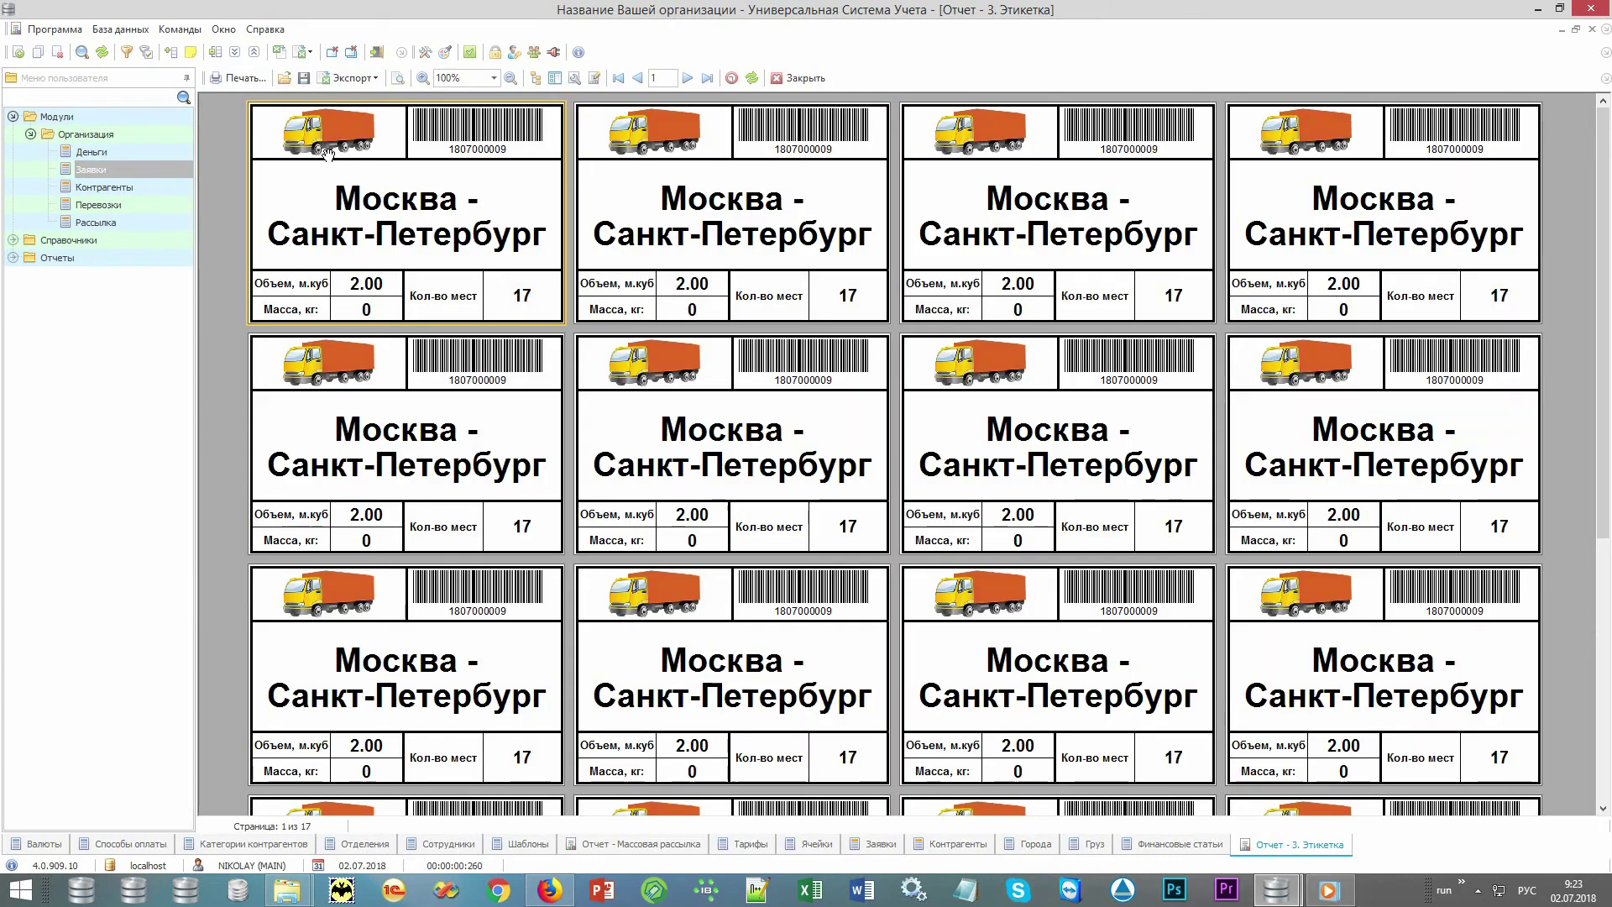
pyautogui.press('Escape')
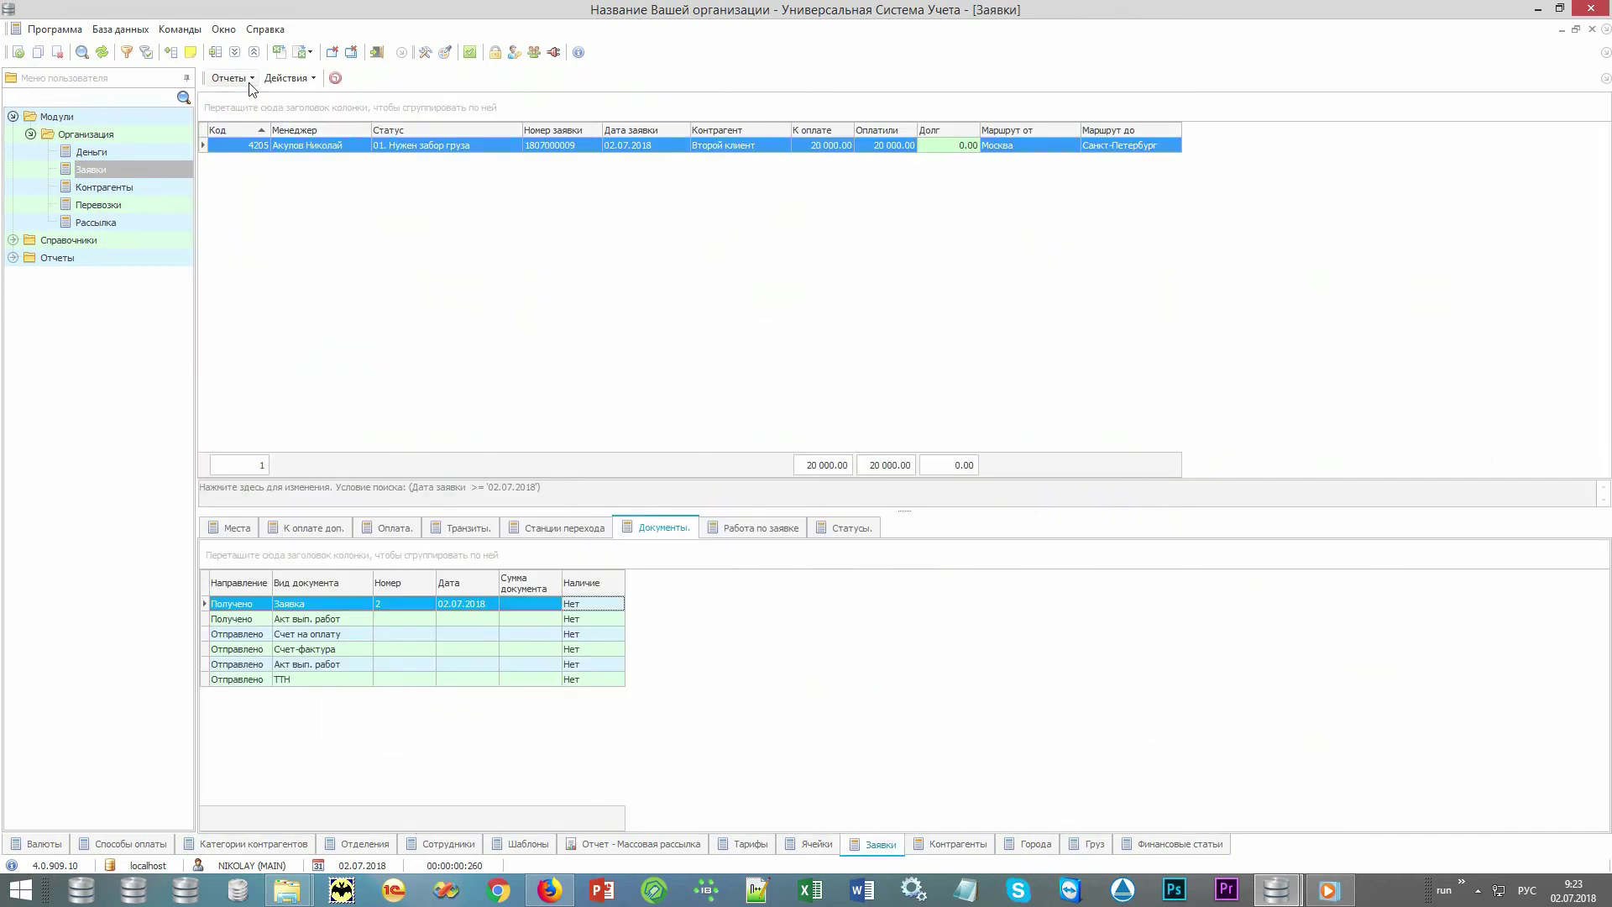
pyautogui.click(249, 85)
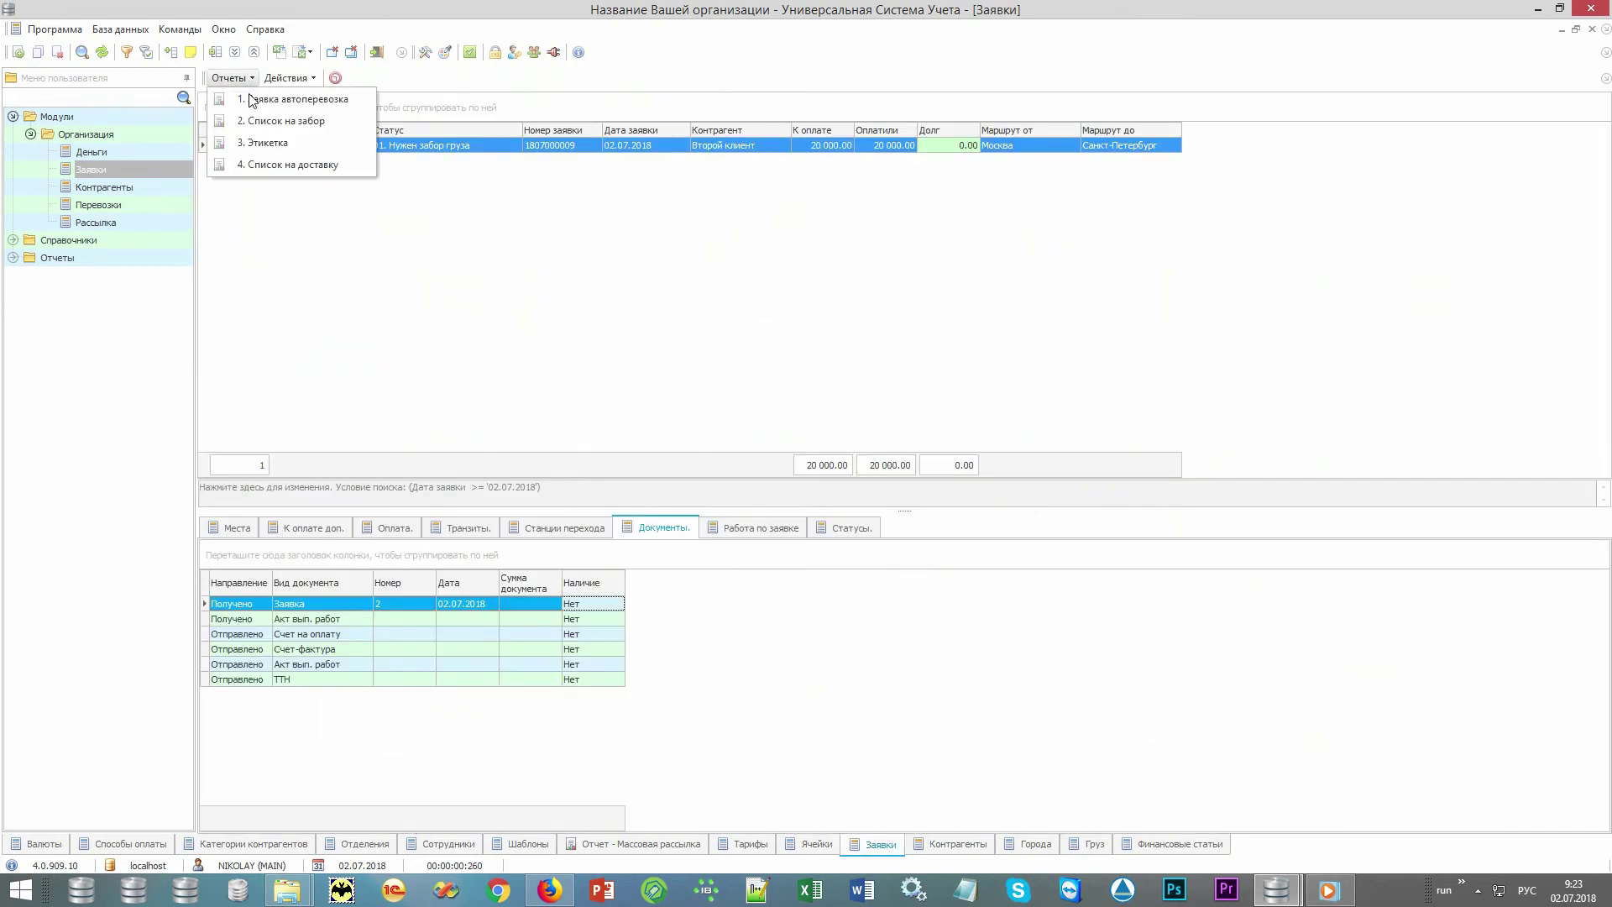
pyautogui.click(351, 163)
pyautogui.press('Return')
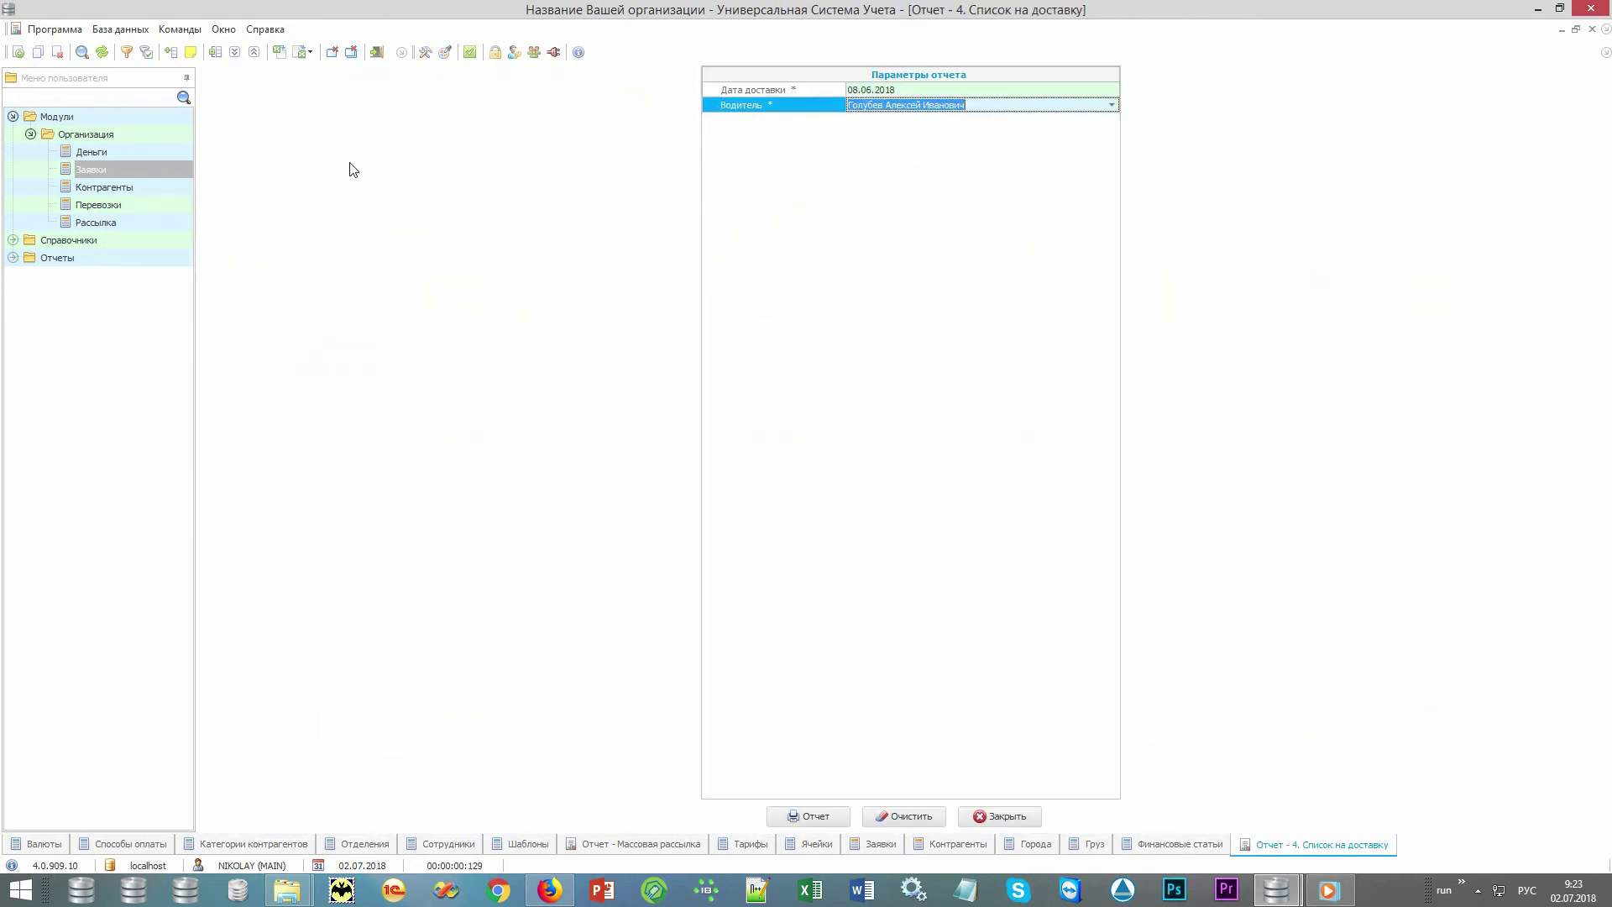
pyautogui.press('Return')
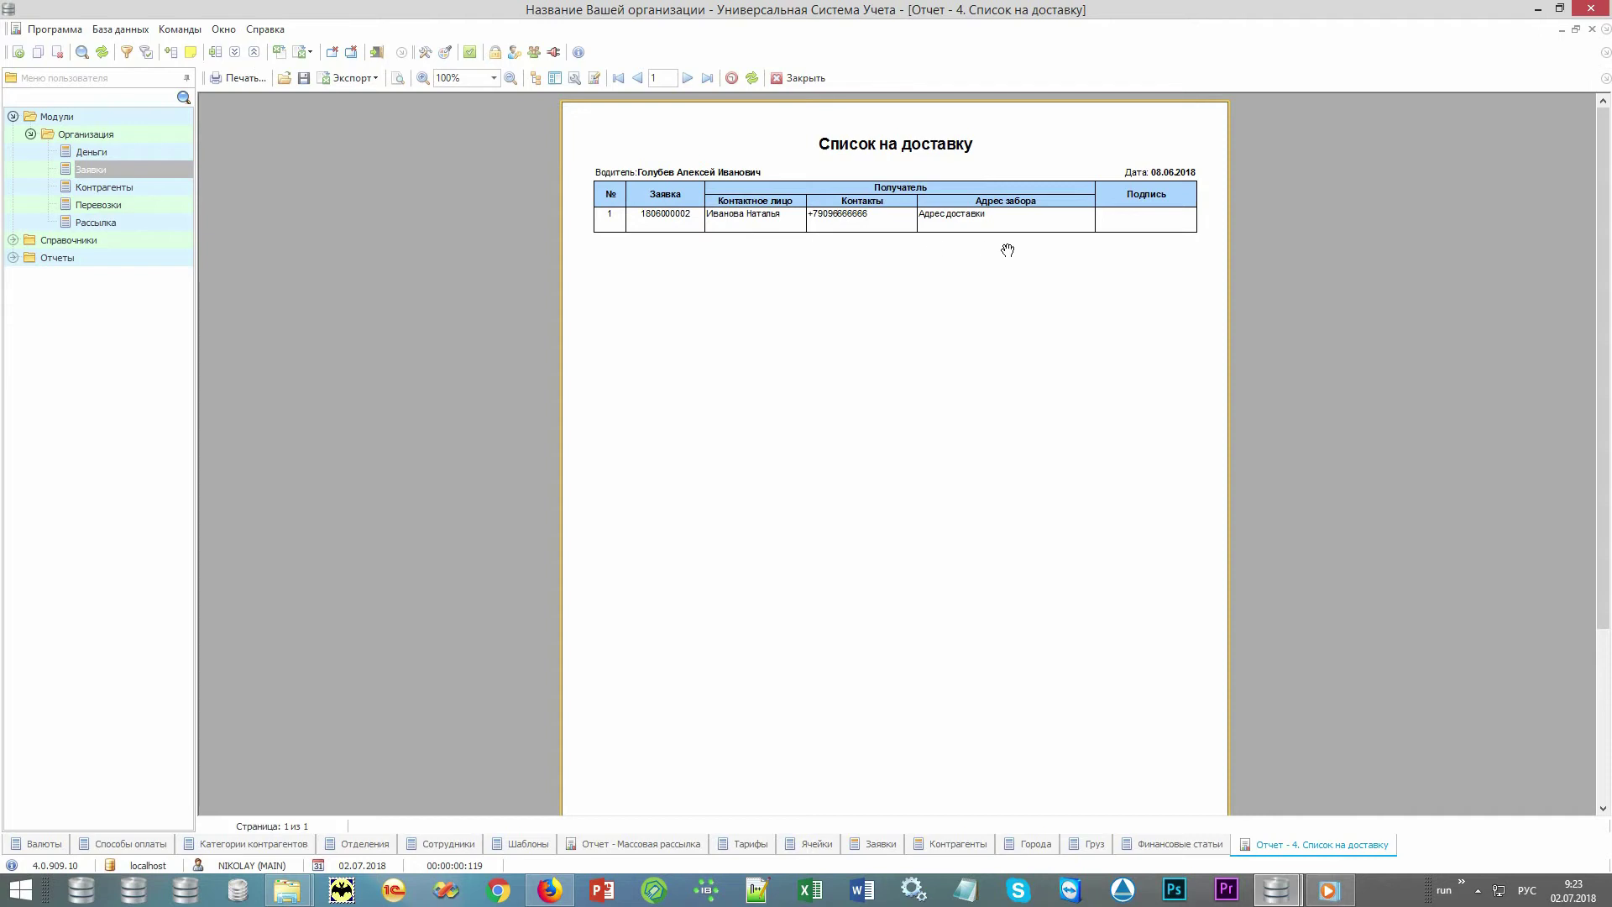
pyautogui.press('Escape')
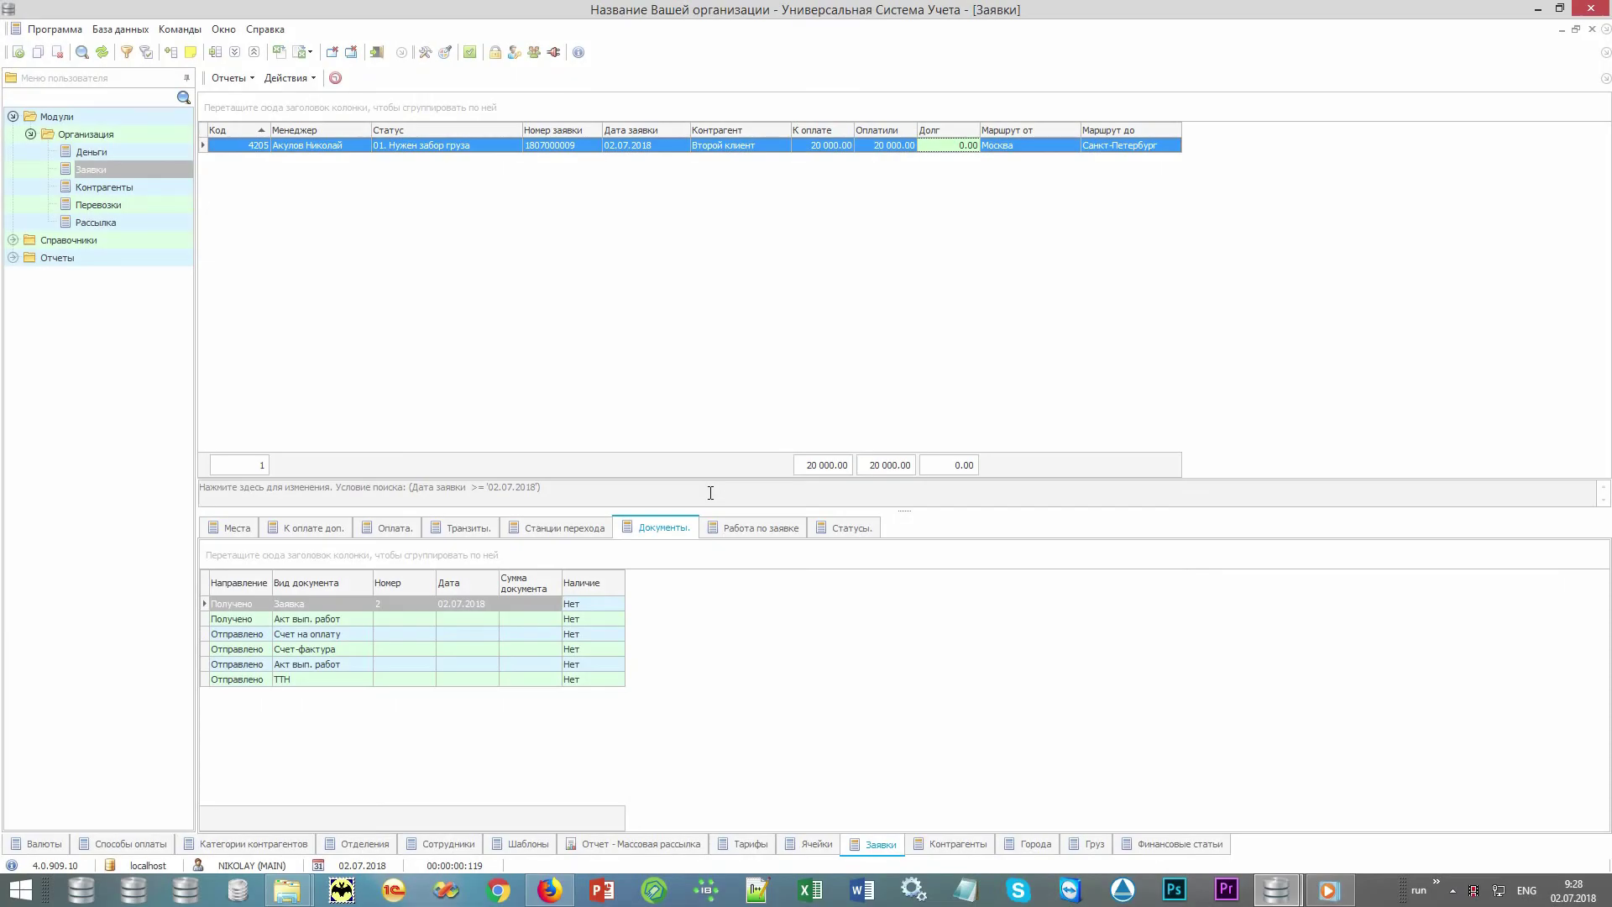
# Search orders with no date limit and status 03. На складе отправления.
pyautogui.click(711, 493)
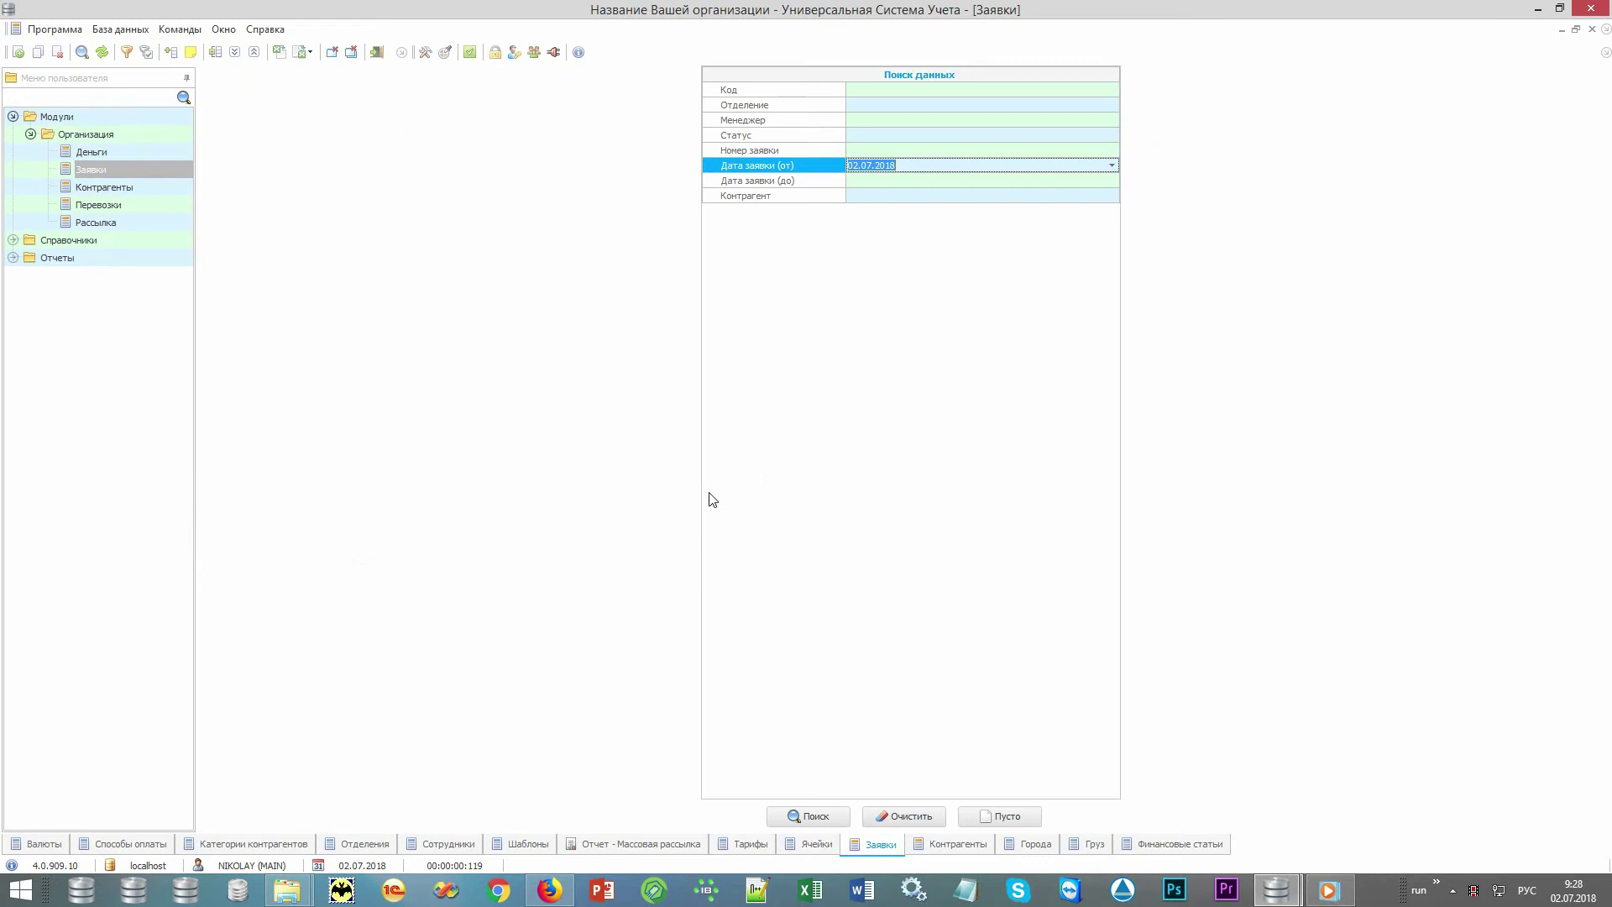
pyautogui.click(923, 820)
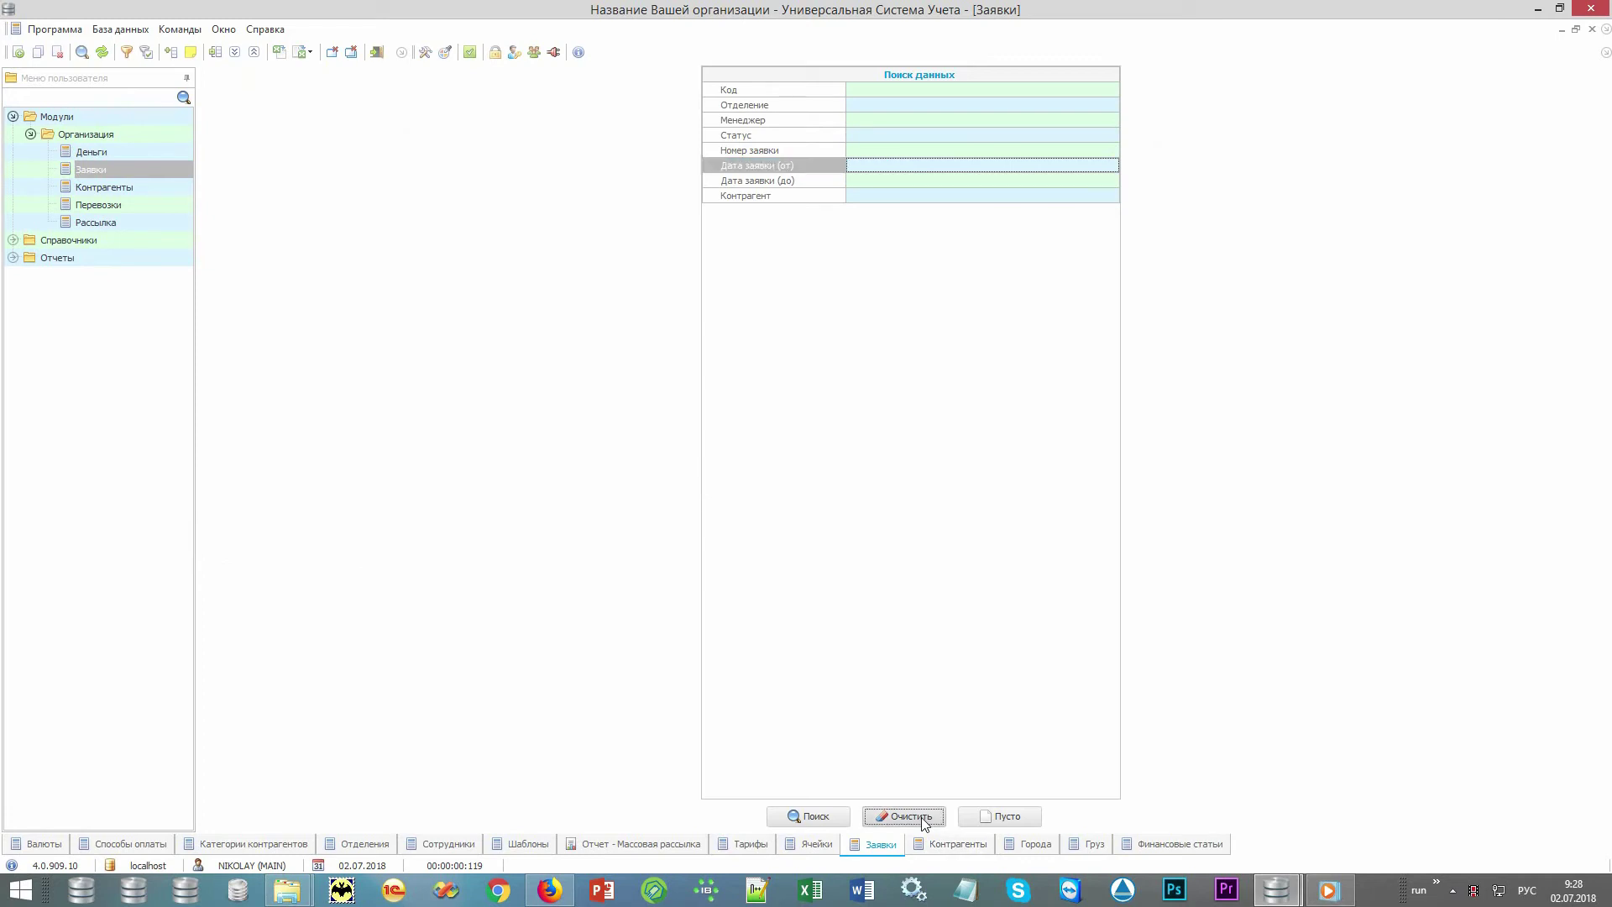
pyautogui.click(1109, 137)
pyautogui.click(1110, 136)
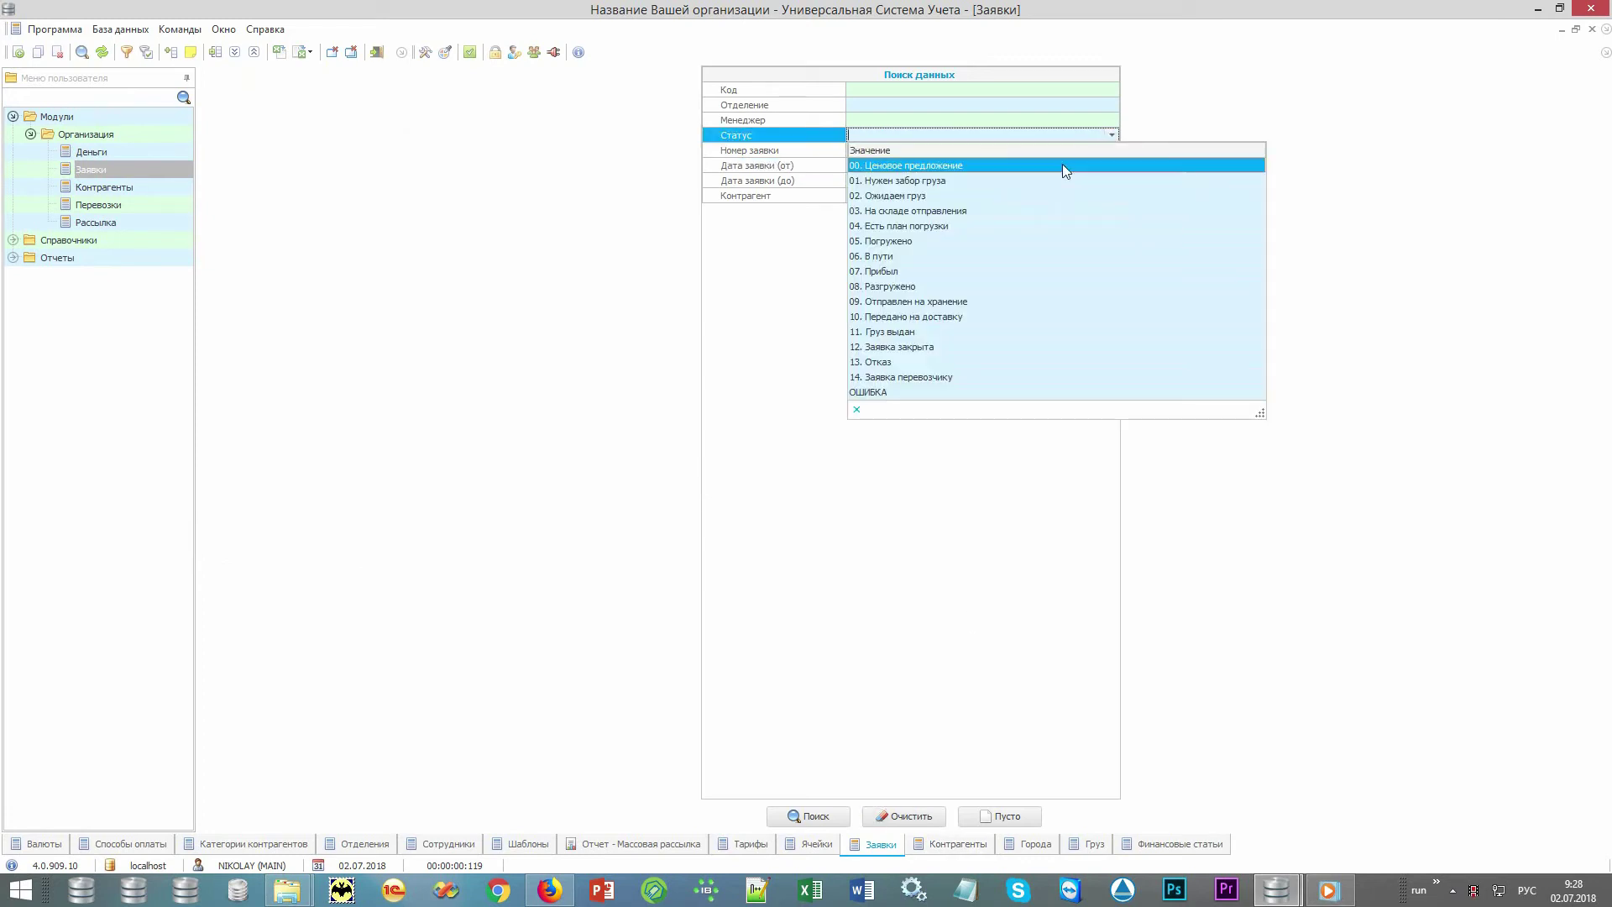
pyautogui.click(1036, 210)
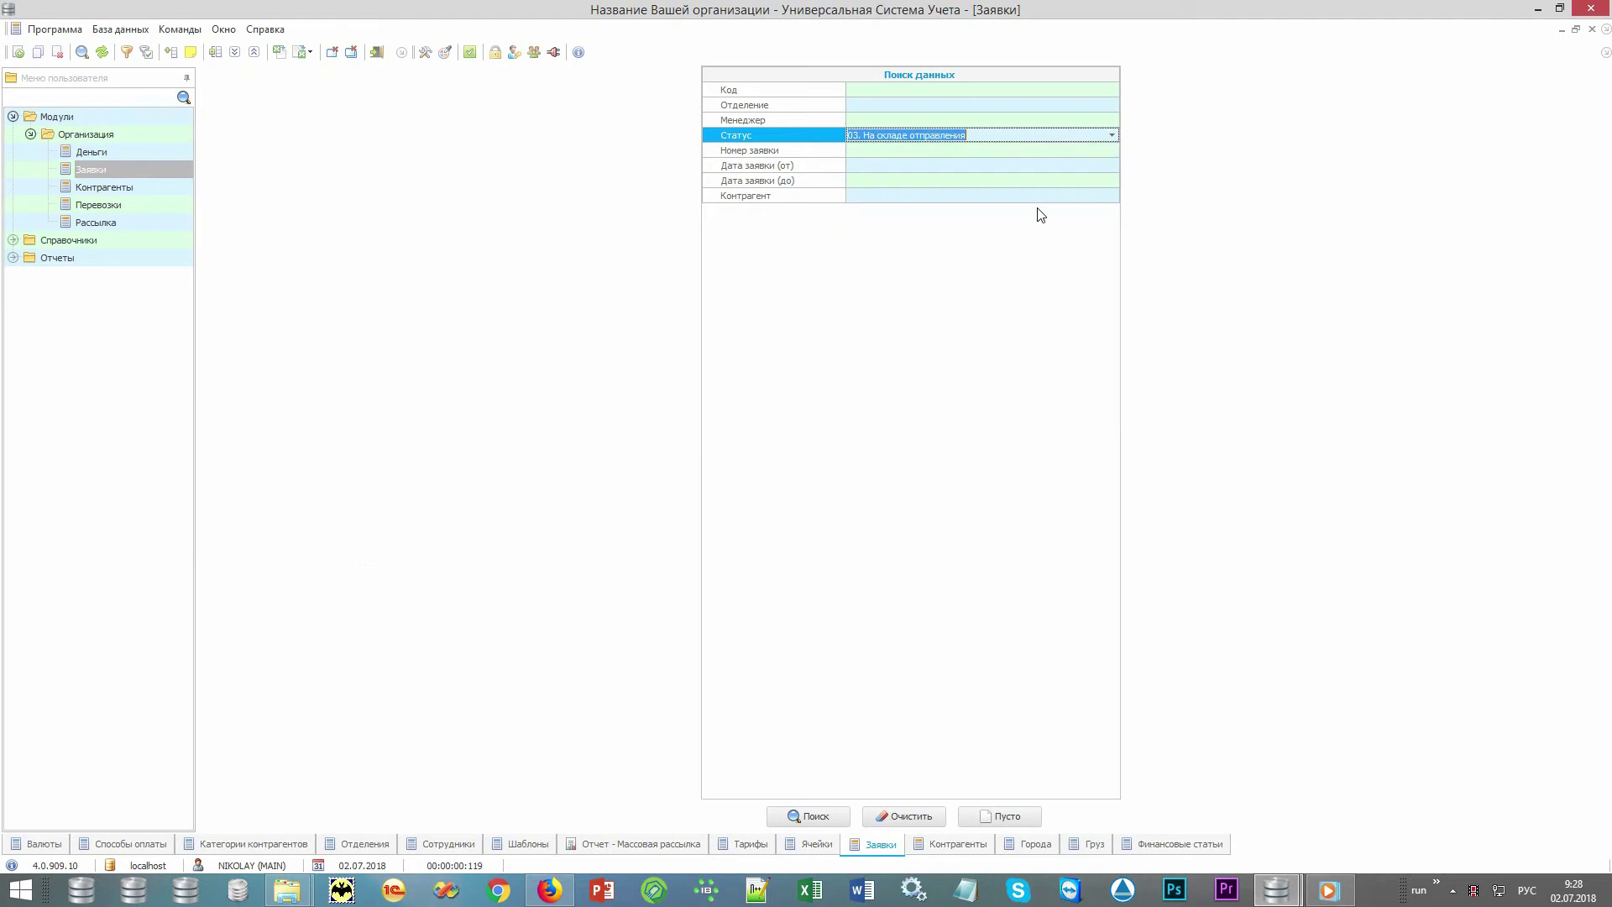
pyautogui.click(796, 816)
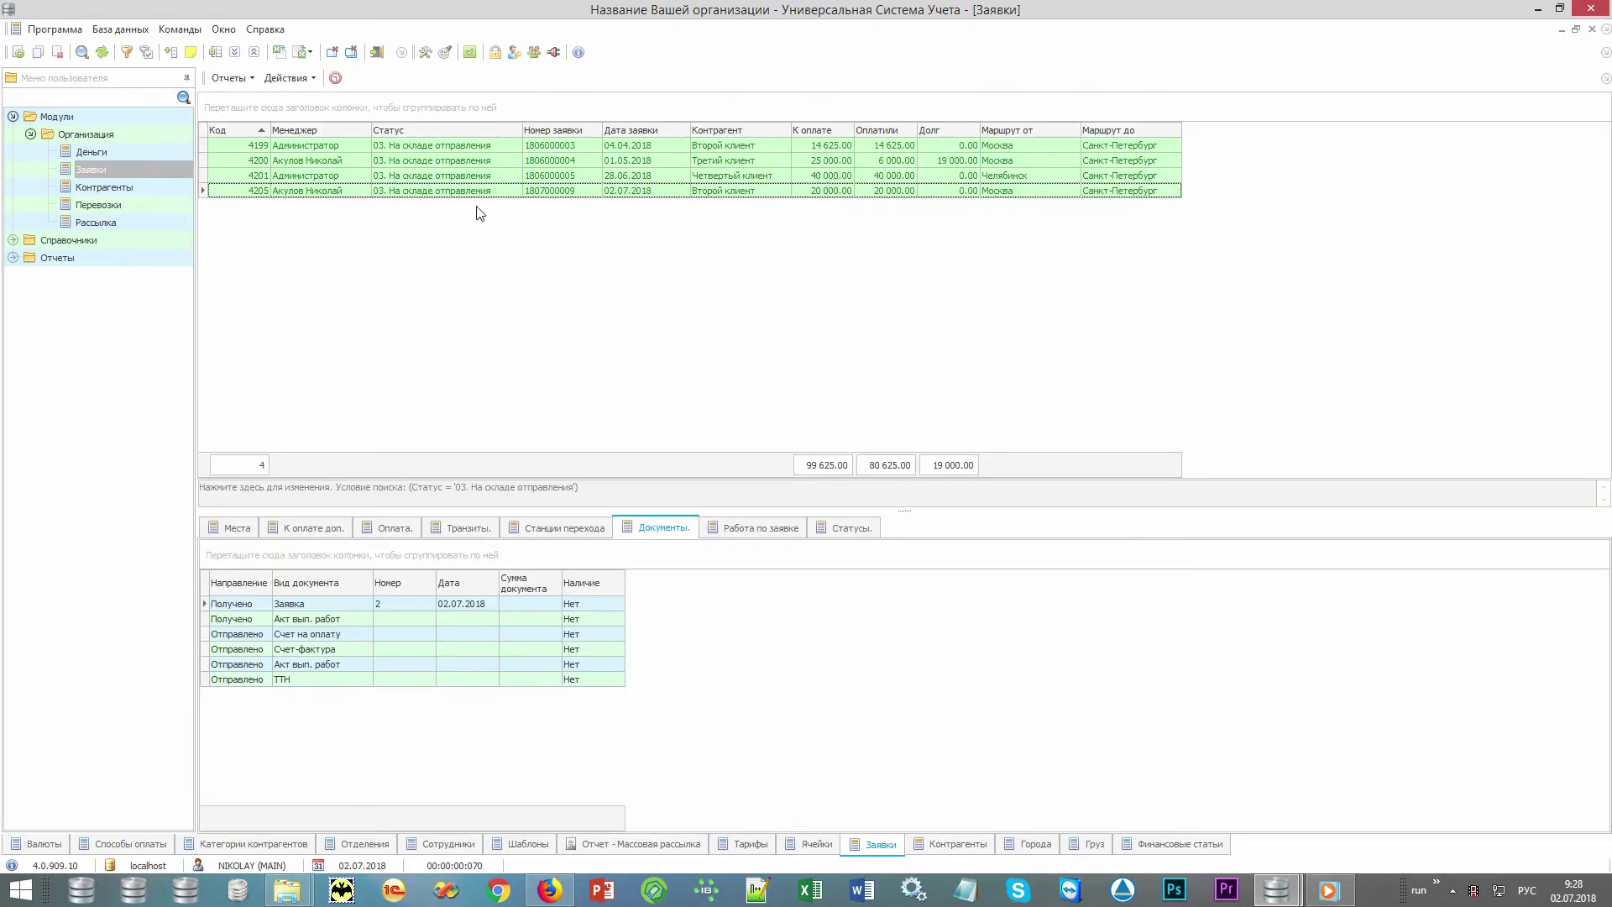
# Filter Маршрут от to Москва and select all three listed orders.
pyautogui.click(1074, 127)
pyautogui.click(1038, 173)
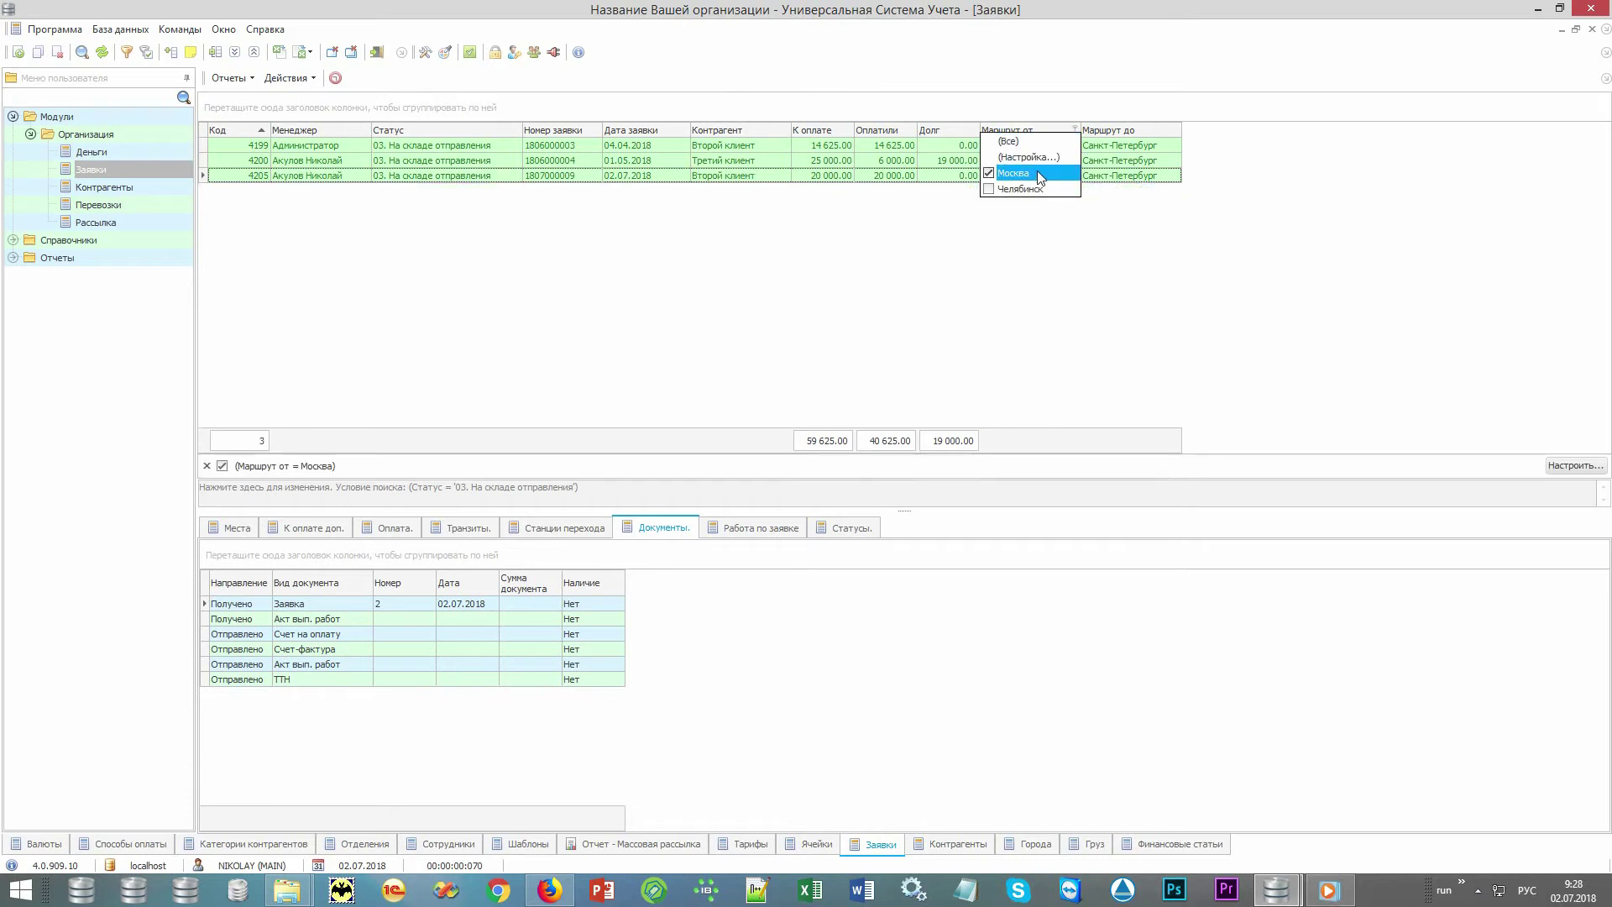
pyautogui.click(931, 241)
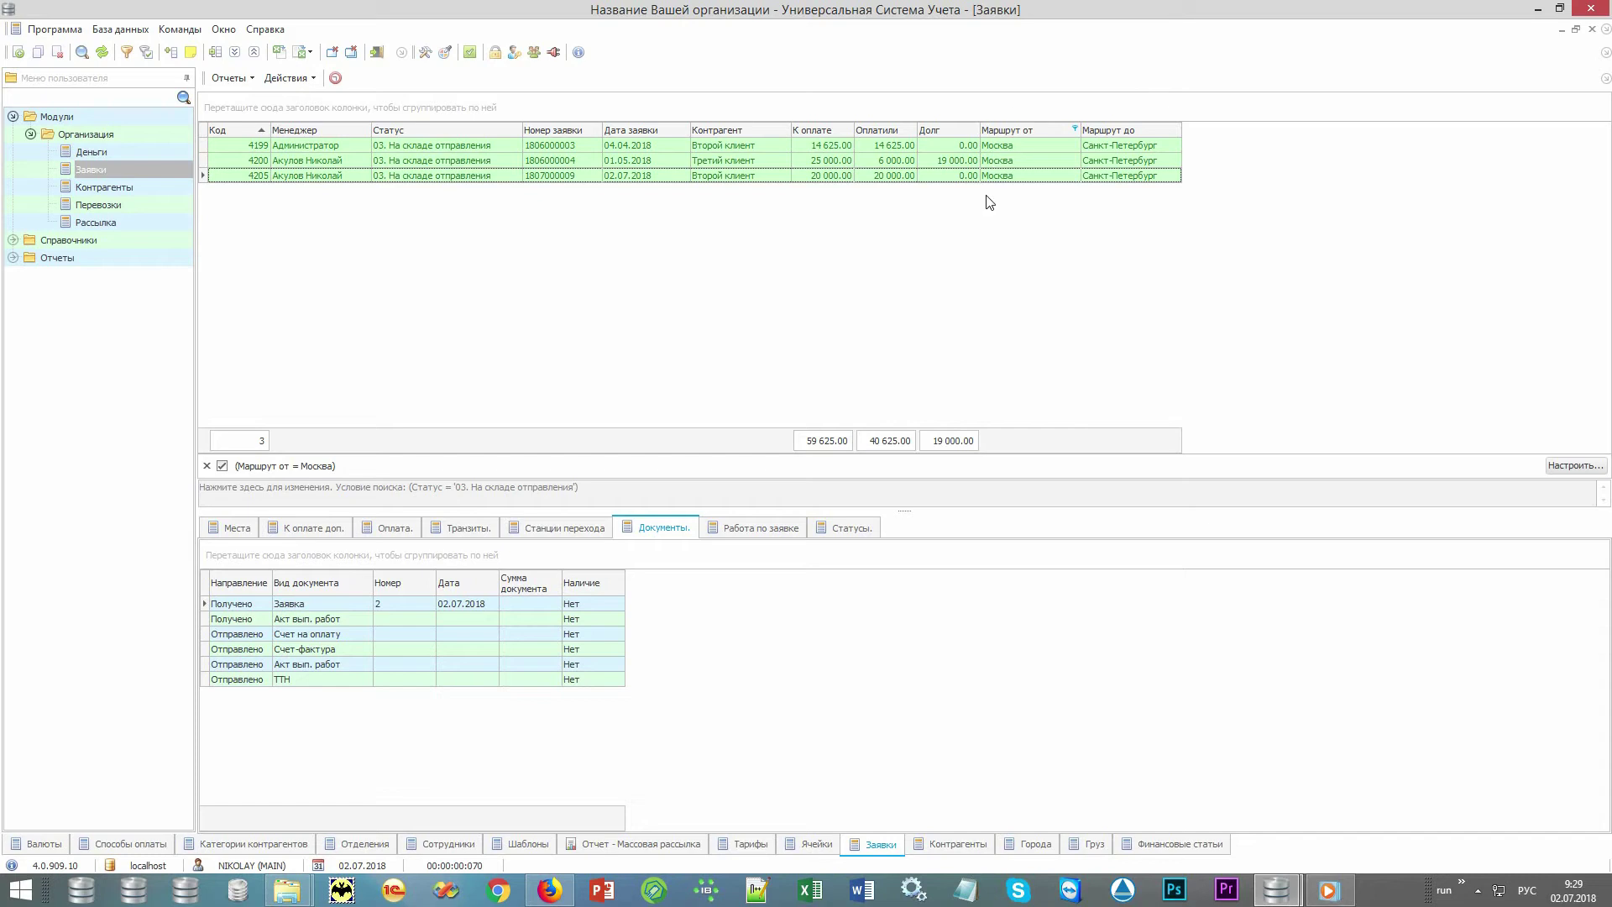
pyautogui.hotkey('ctrl', 'a')
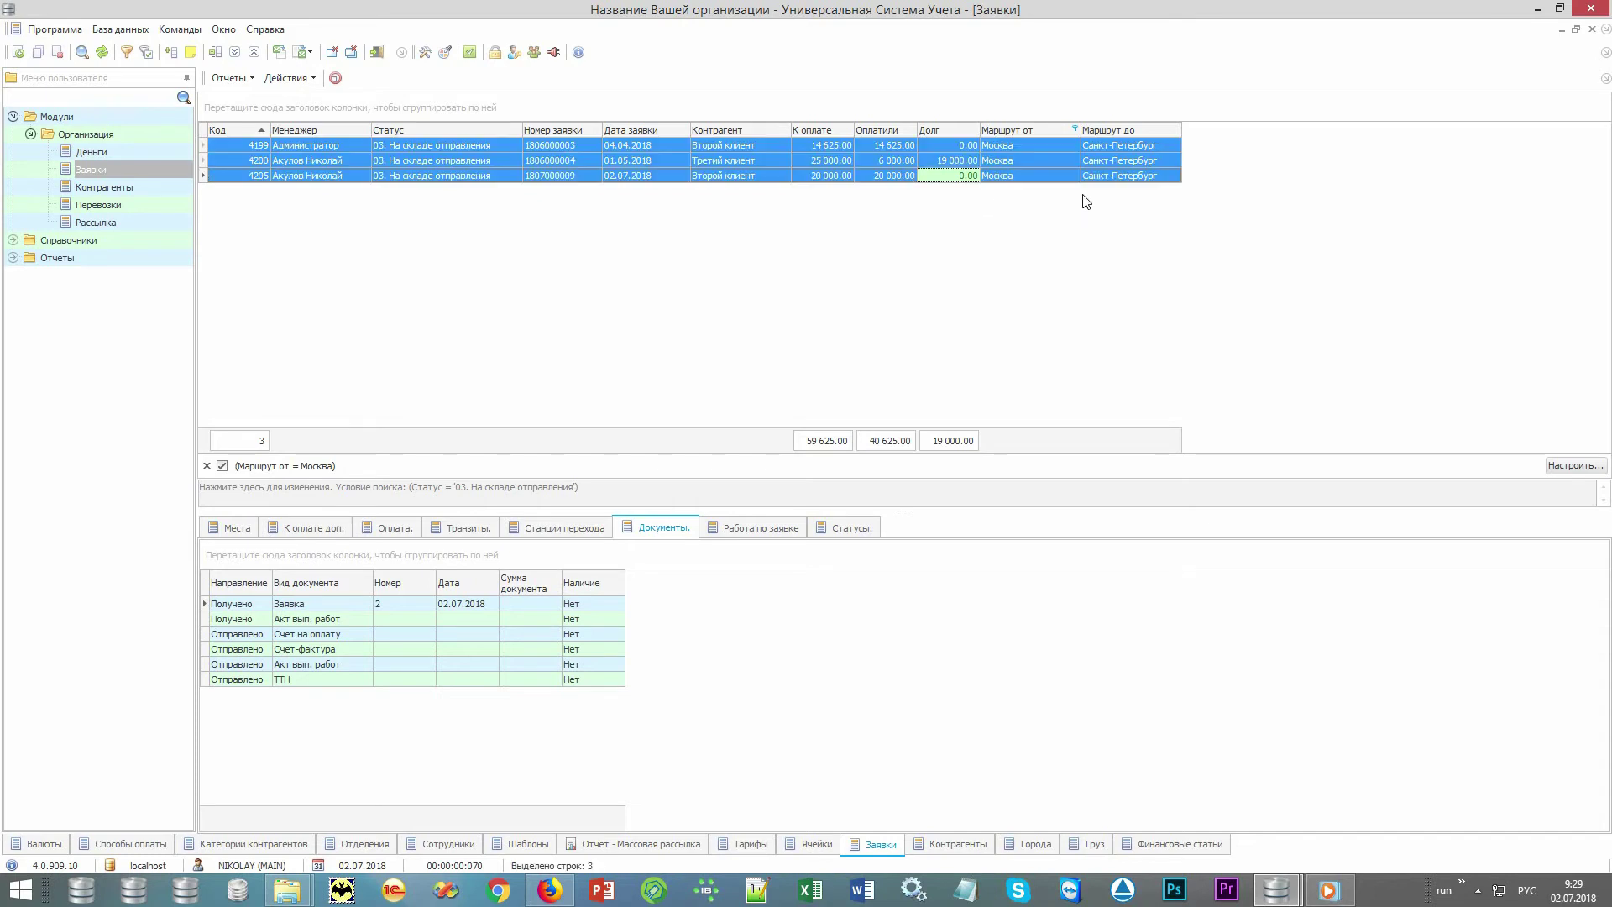
# Create shipment 340 from the three Москва orders, checking their status 04. Есть план погрузки.
pyautogui.click(304, 79)
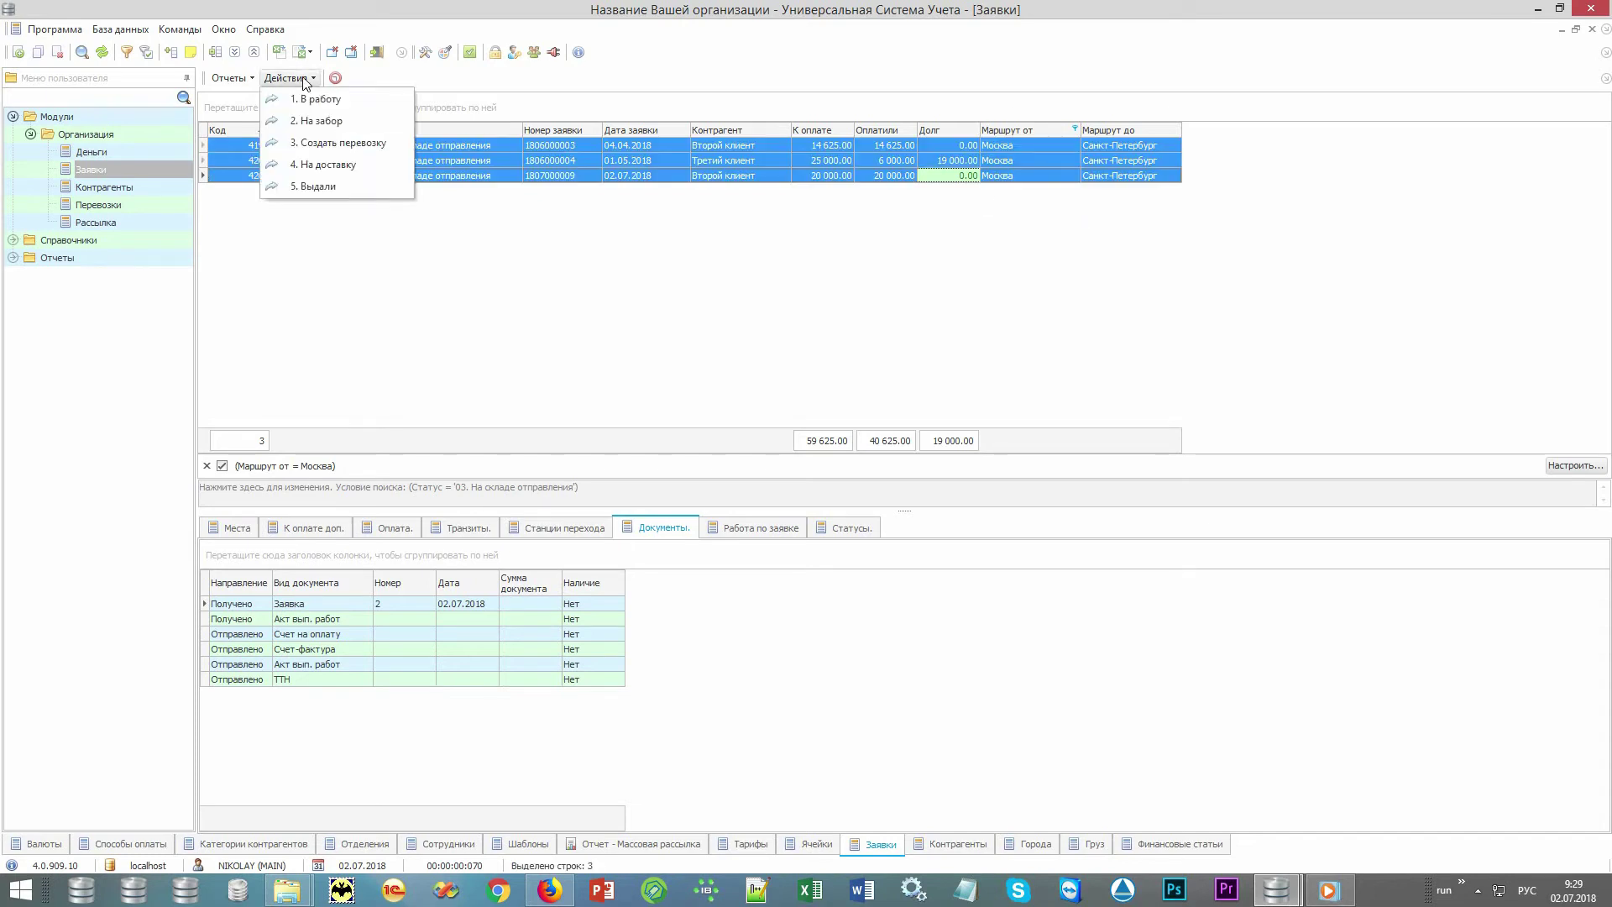
pyautogui.click(392, 141)
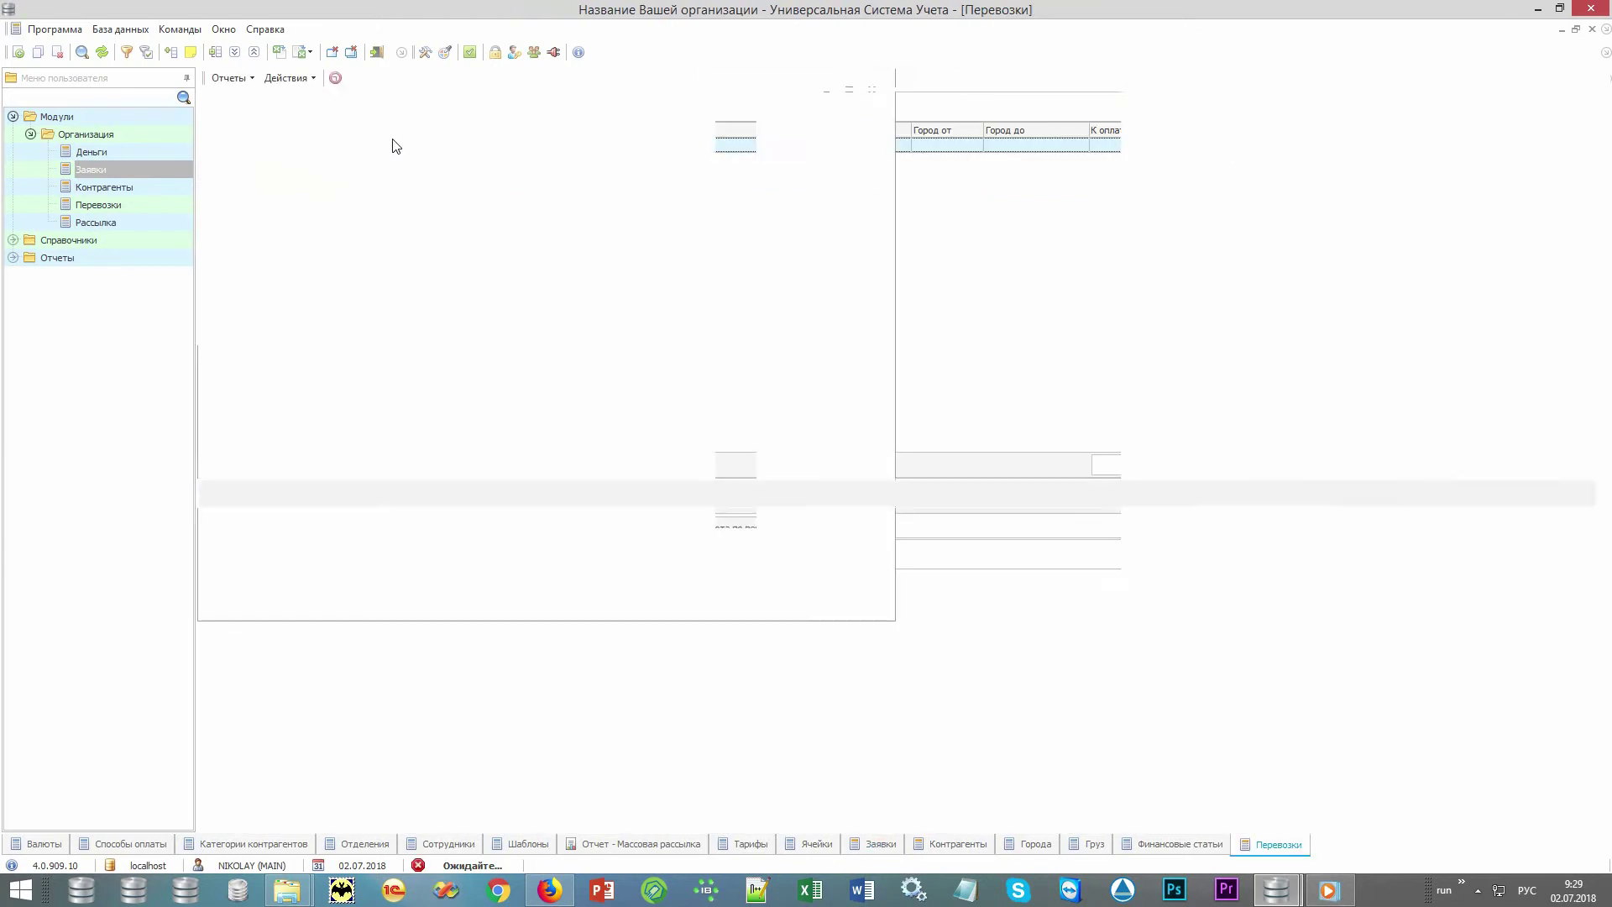
pyautogui.click(487, 149)
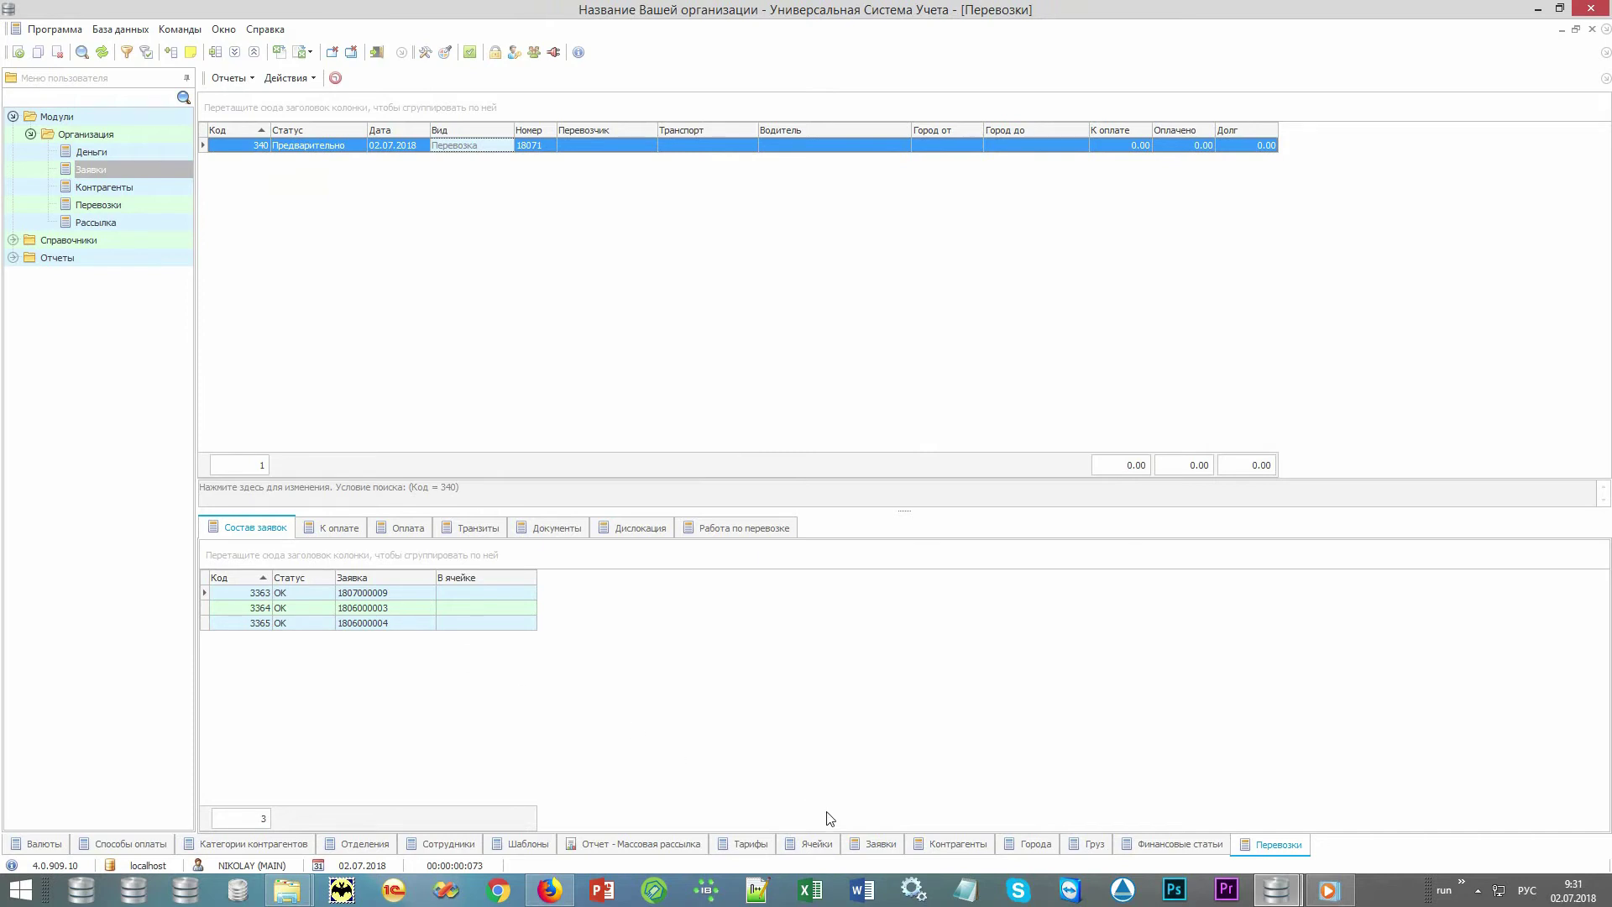
pyautogui.click(878, 844)
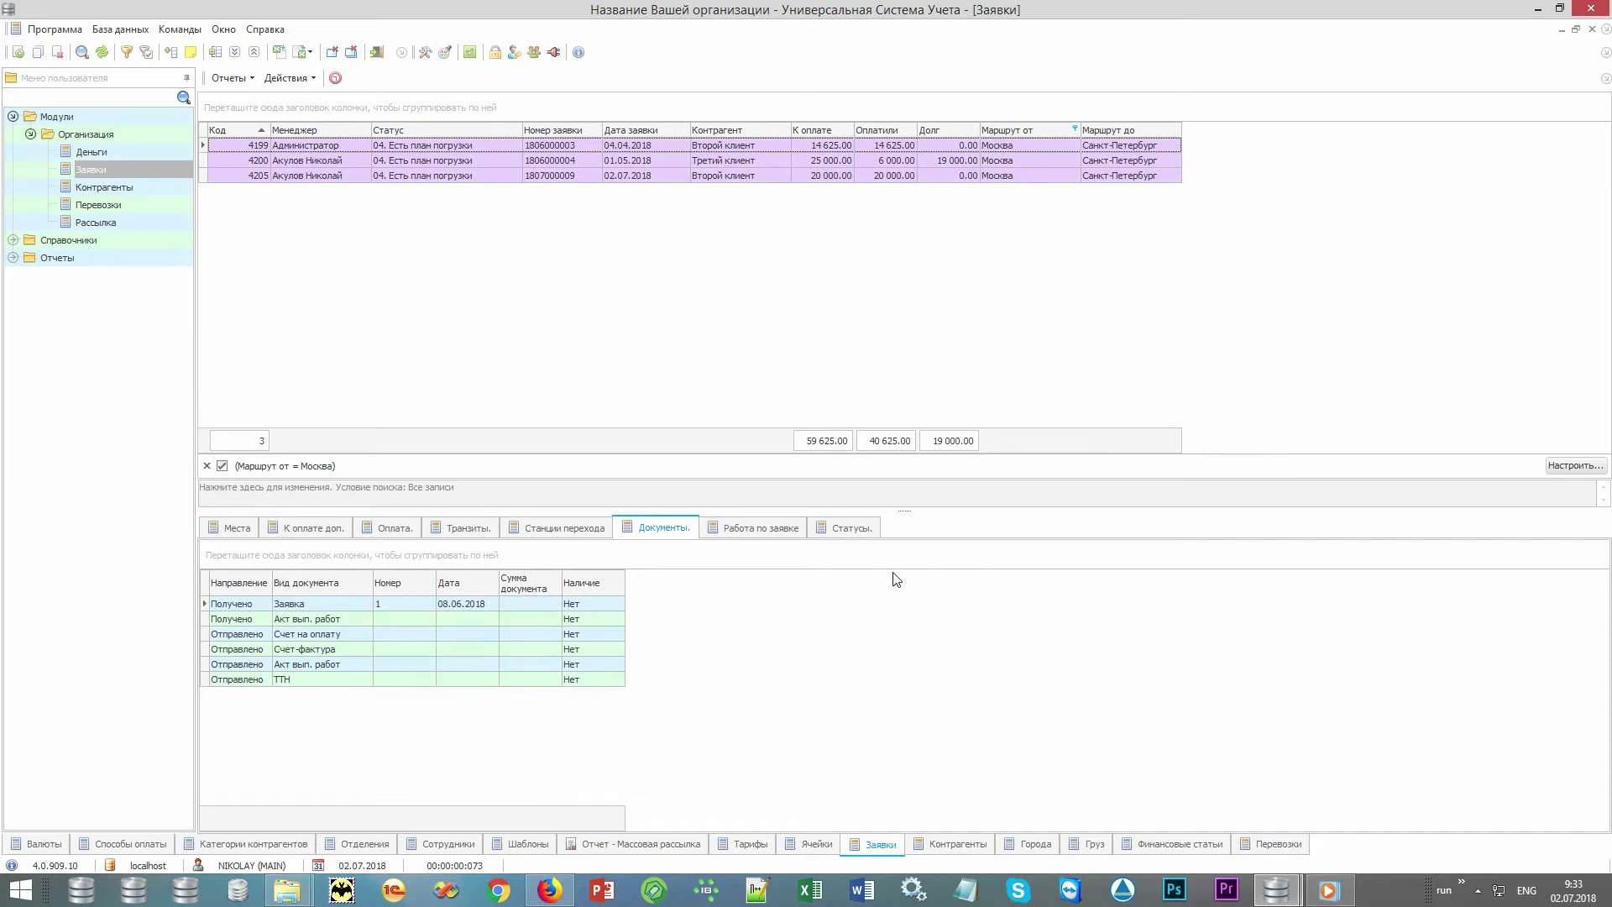
pyautogui.click(1273, 845)
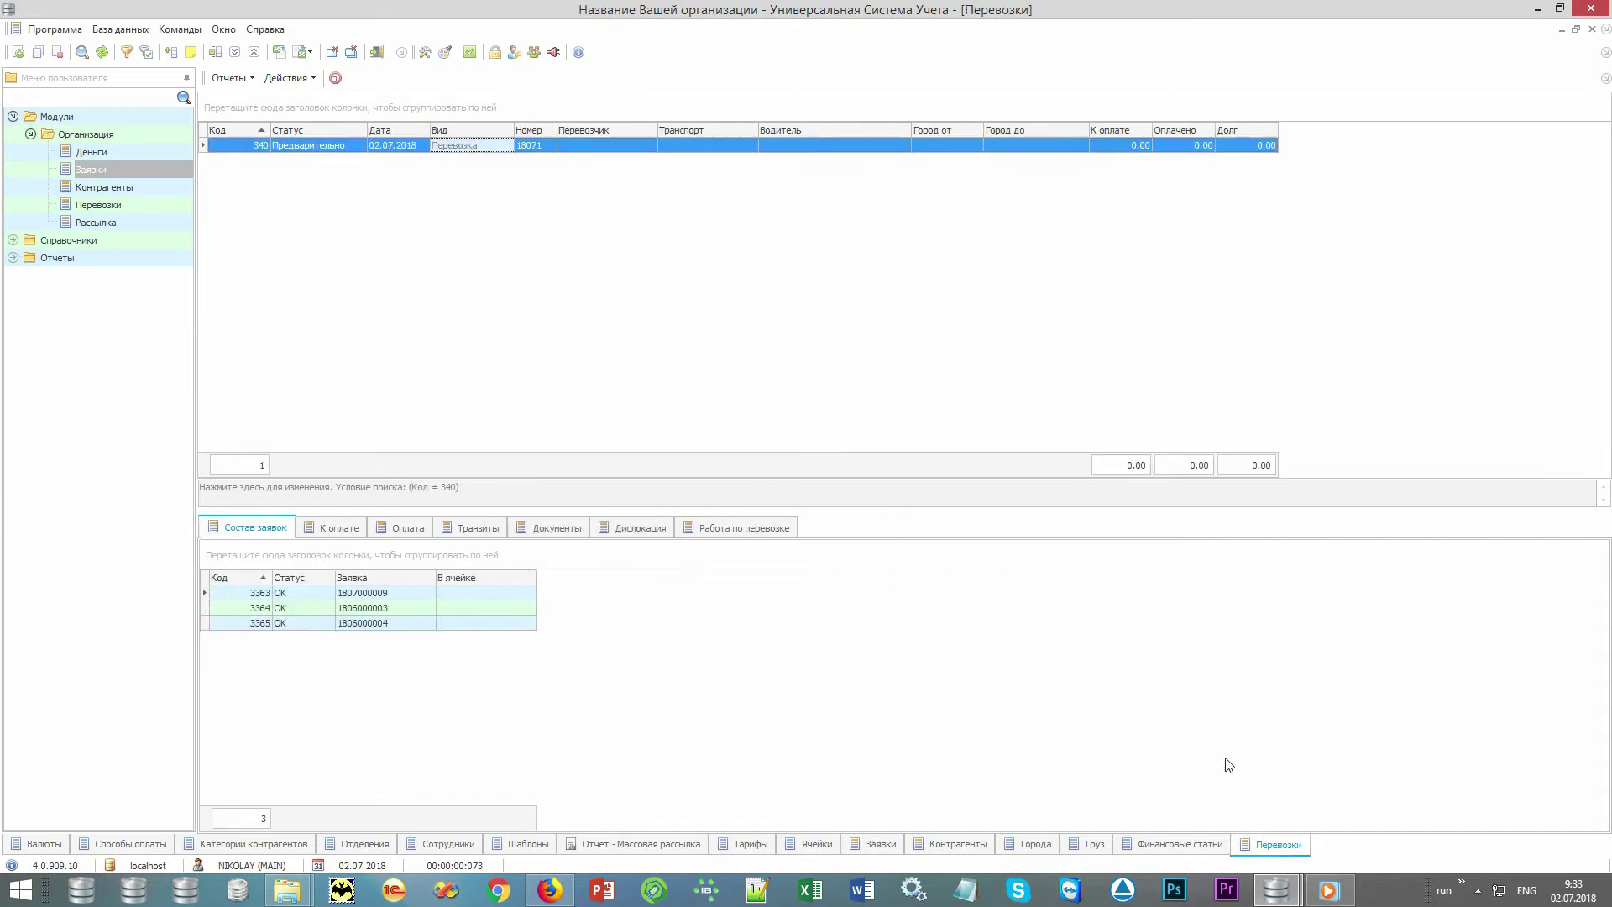
# Assign carrier Некий перевозчик, truck SCANIA 111AAA and a driver to trip 18071.
pyautogui.doubleClick(648, 146)
pyautogui.click(766, 167)
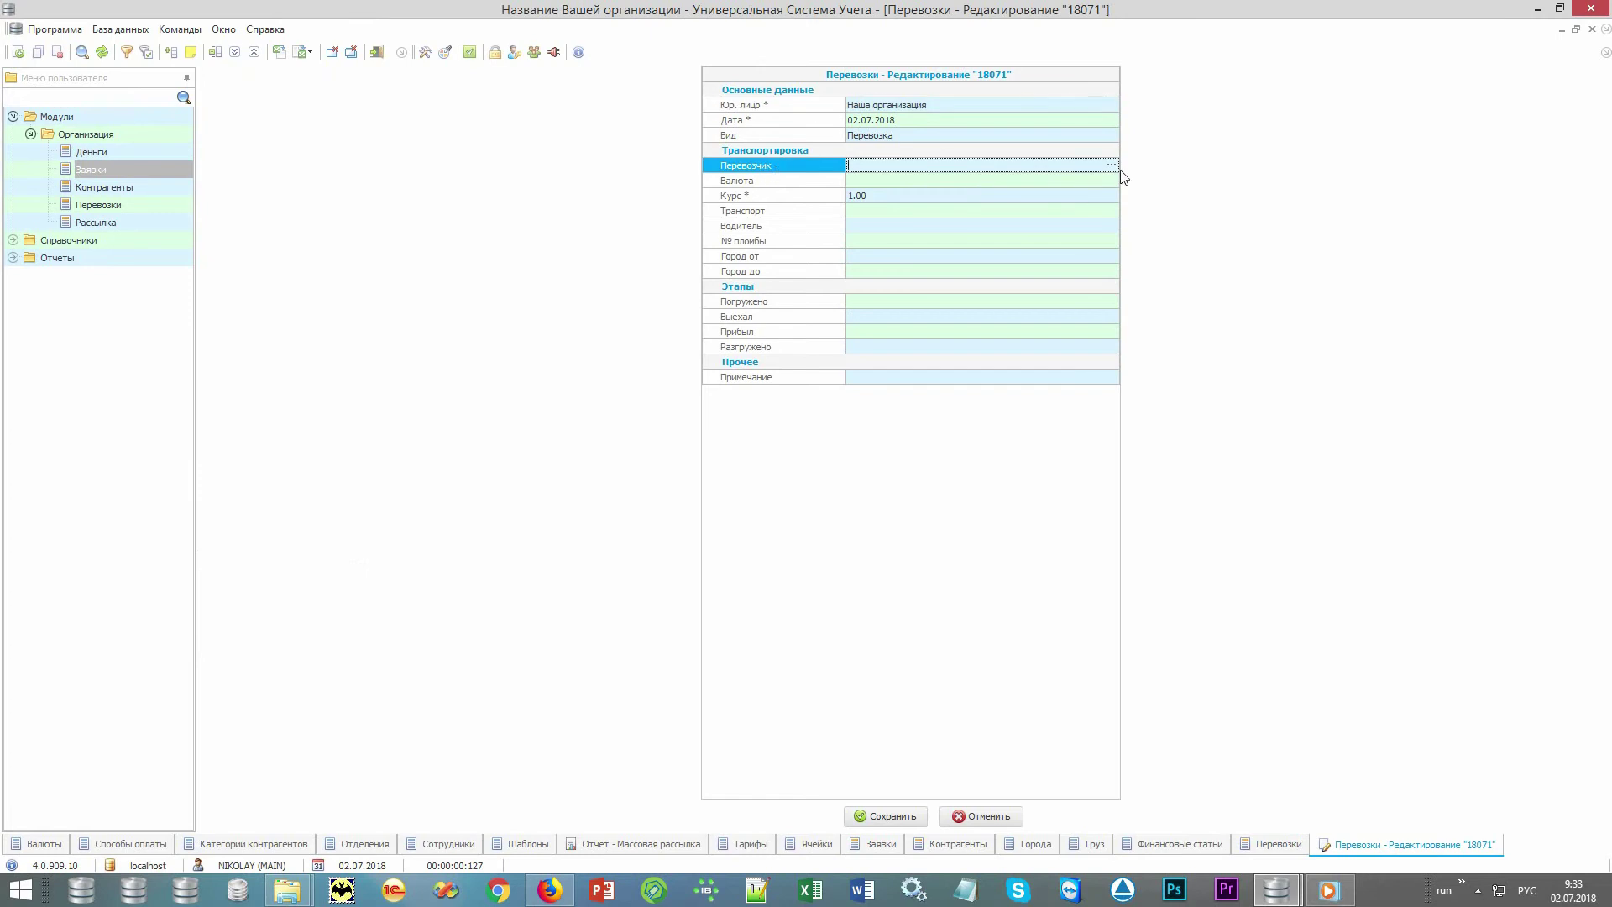
pyautogui.click(1113, 166)
pyautogui.doubleClick(472, 179)
pyautogui.click(1101, 212)
pyautogui.click(1111, 210)
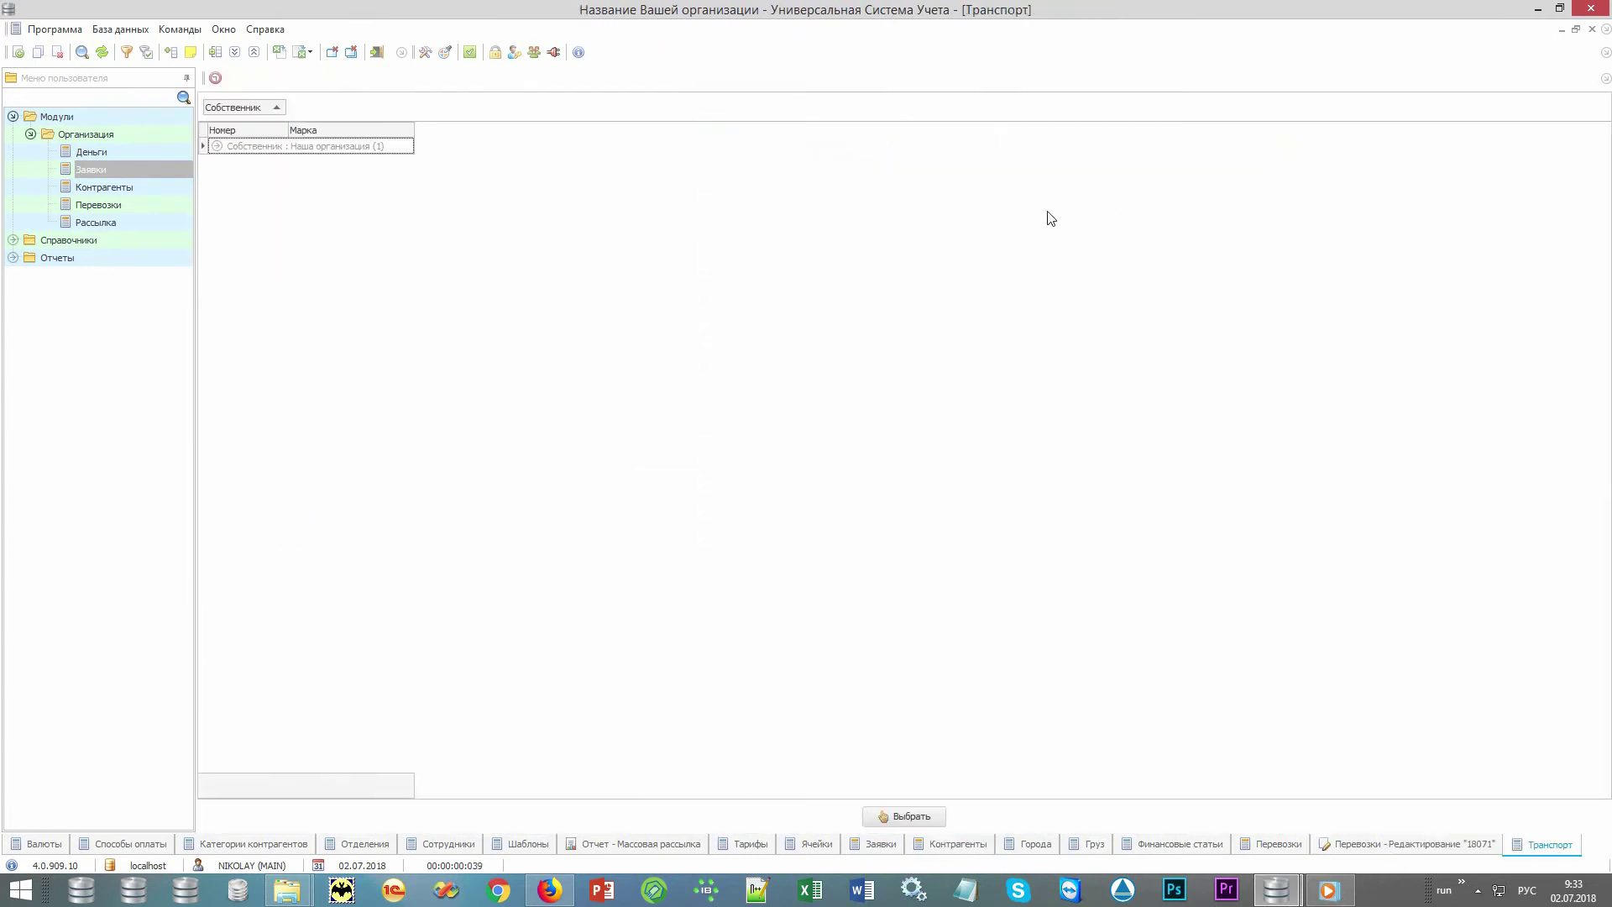
pyautogui.doubleClick(403, 163)
pyautogui.click(1100, 231)
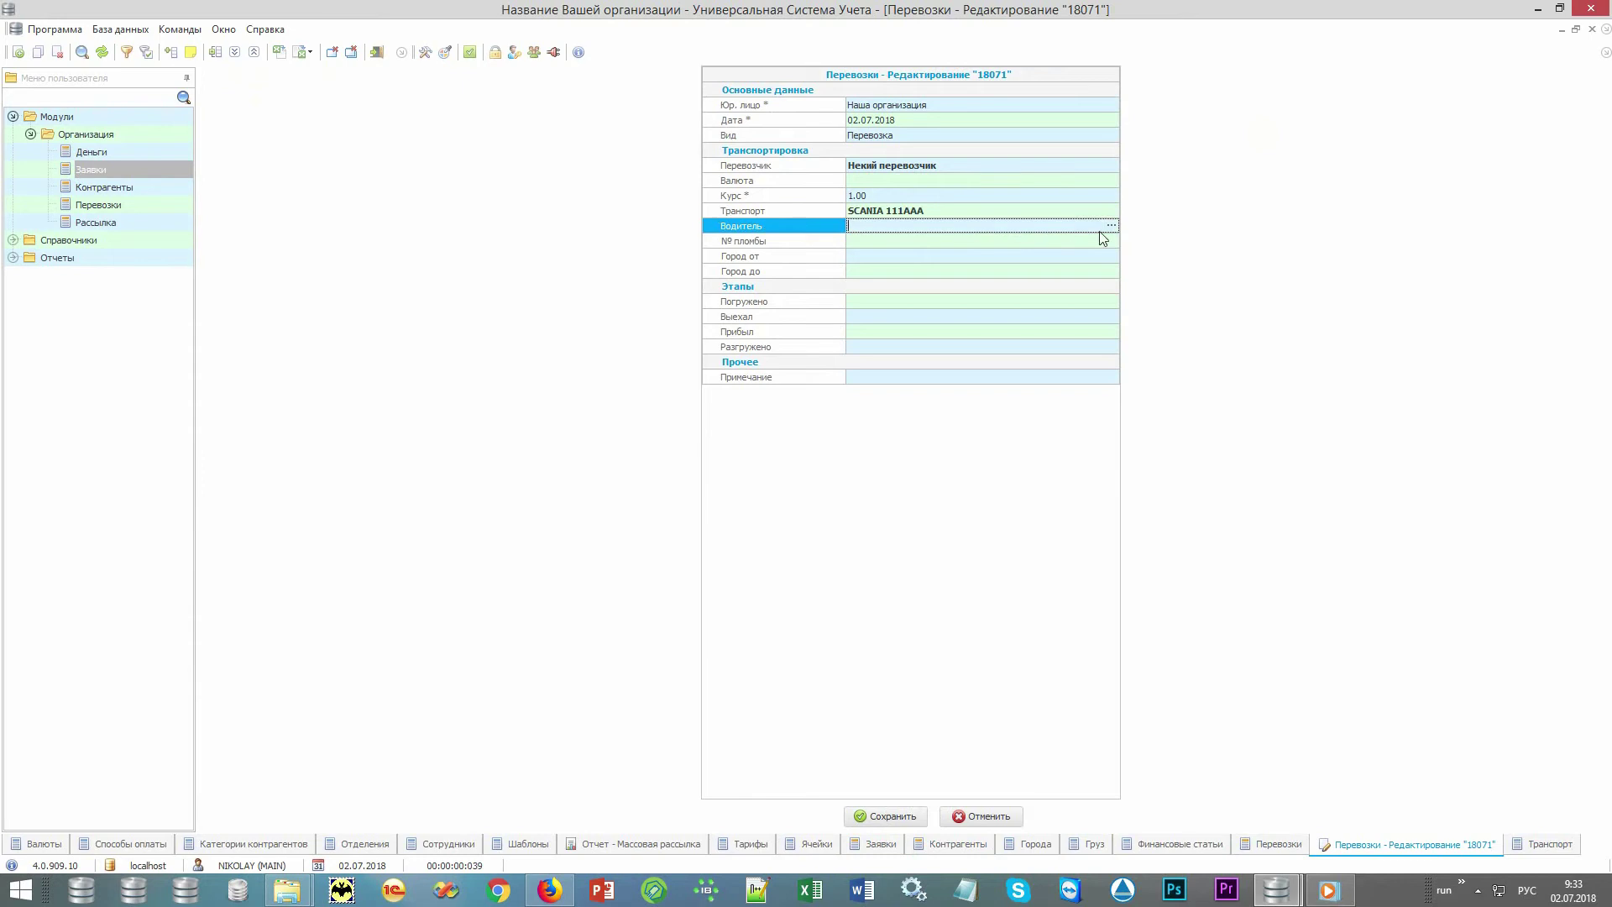
pyautogui.click(1111, 225)
pyautogui.doubleClick(406, 167)
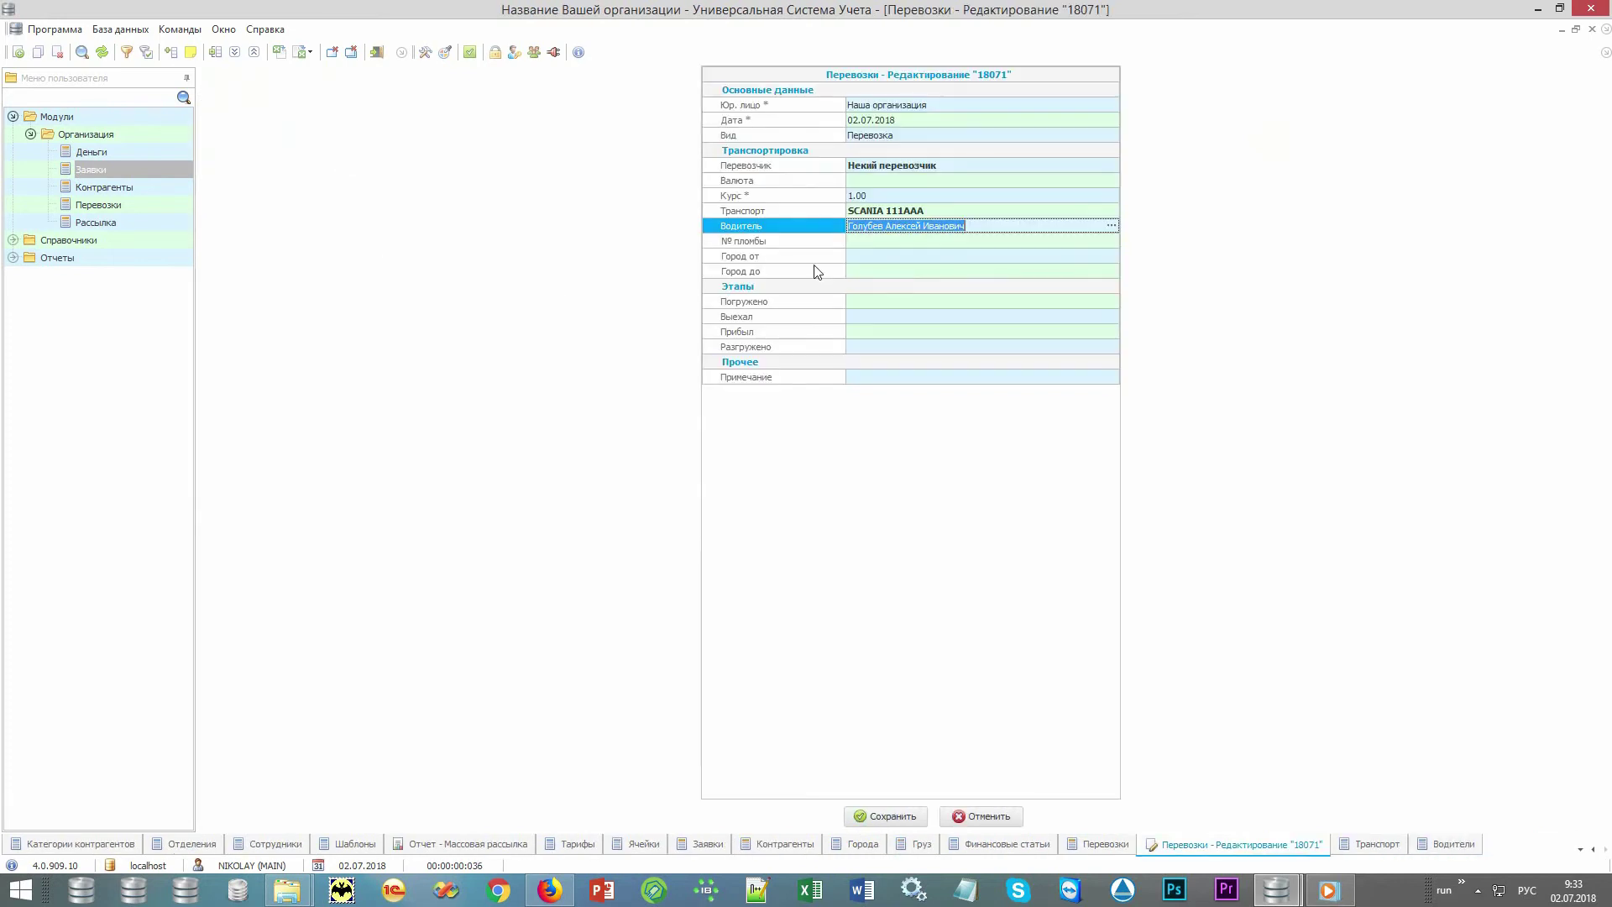
# Set the route from Москва to Санкт-Петербург and save the trip.
pyautogui.click(1005, 258)
pyautogui.click(1111, 256)
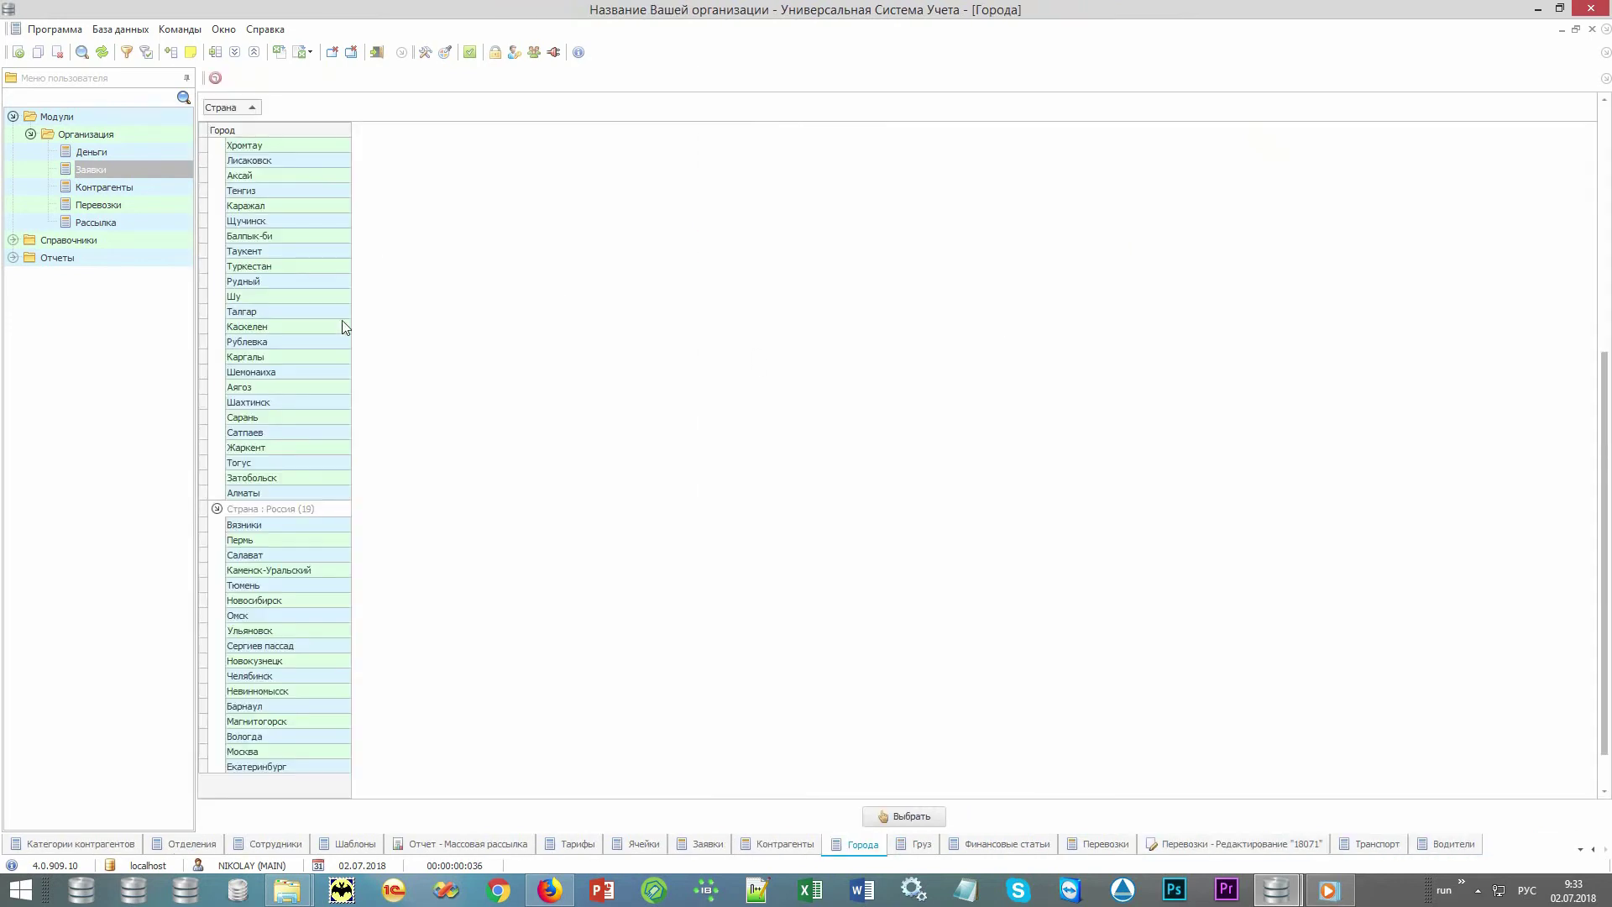
pyautogui.write('мо')
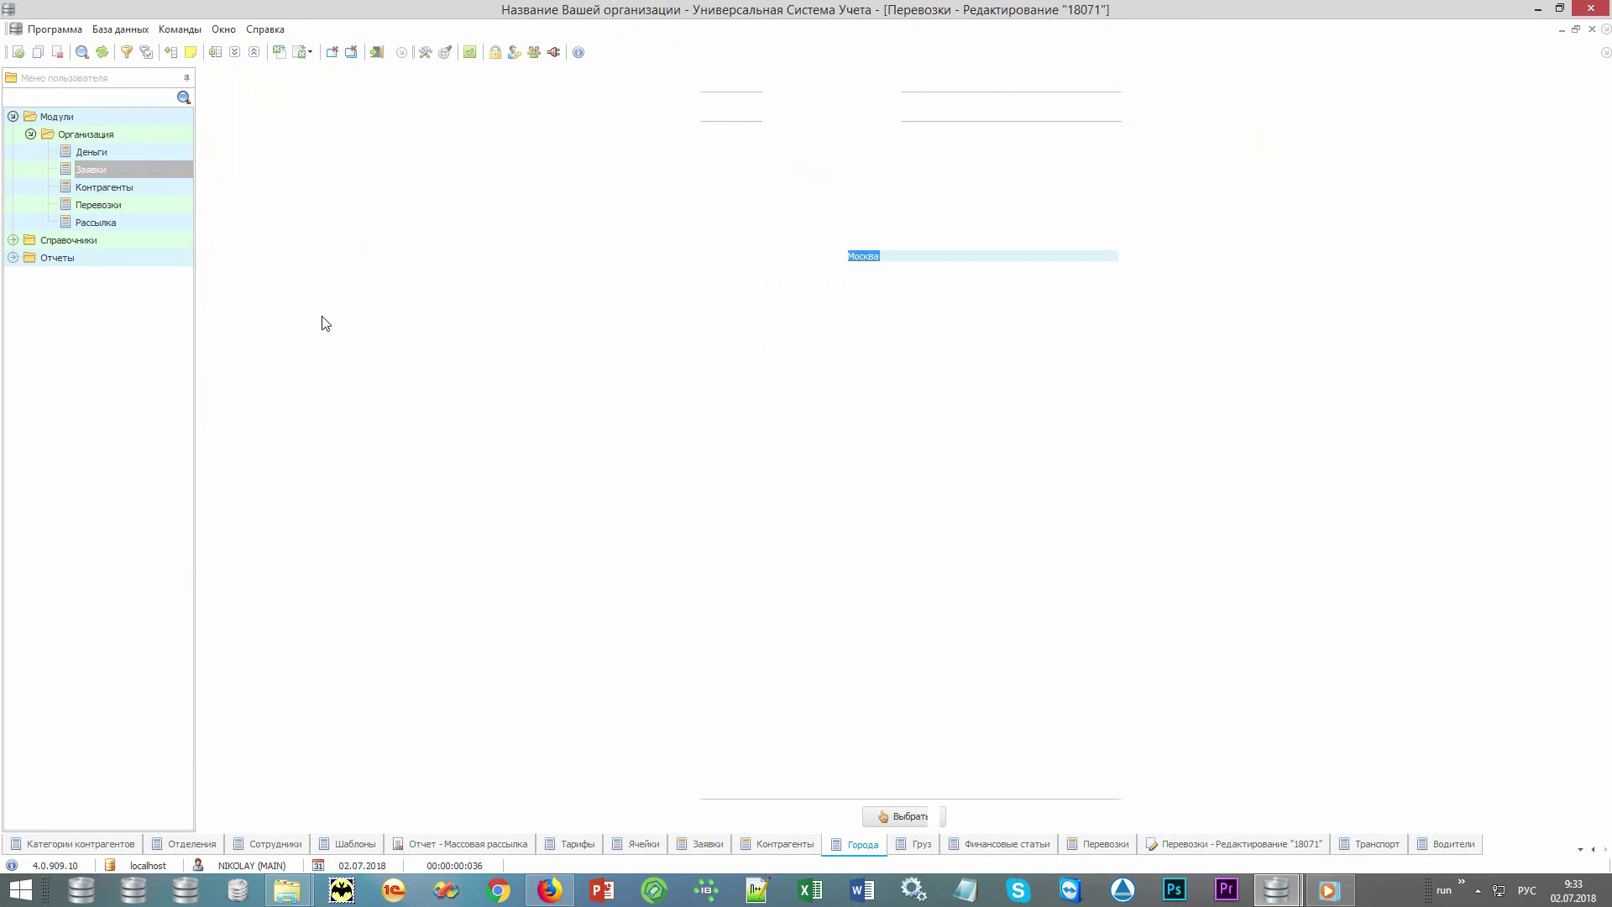
pyautogui.press('Return')
pyautogui.press('Down')
pyautogui.press('Return')
pyautogui.click(270, 312)
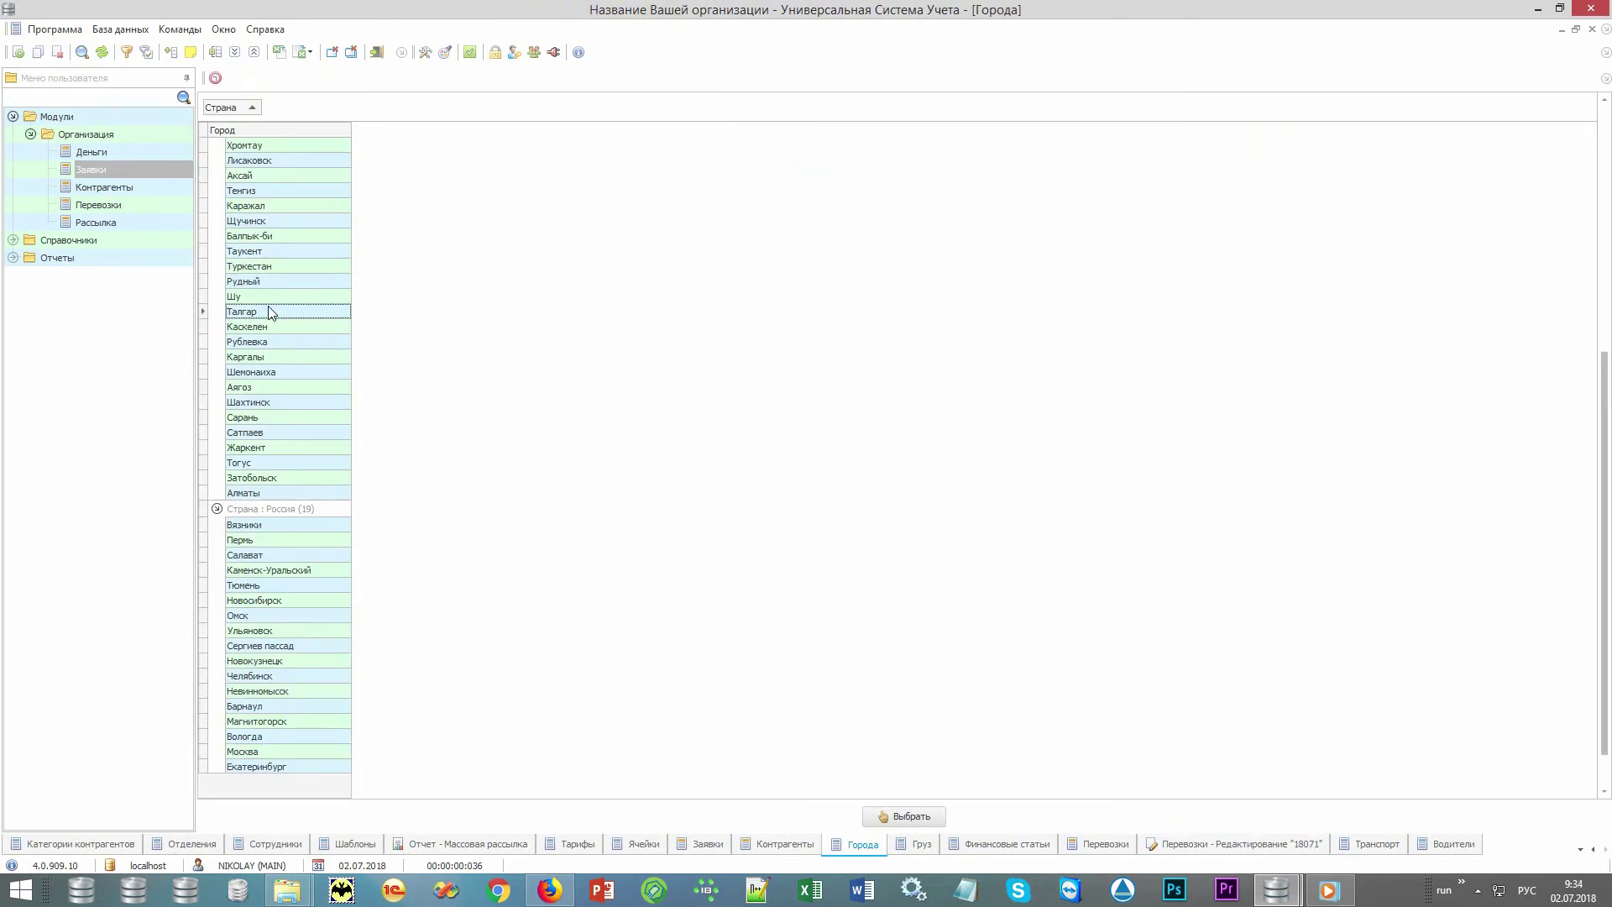
pyautogui.write('сан')
pyautogui.press('Return')
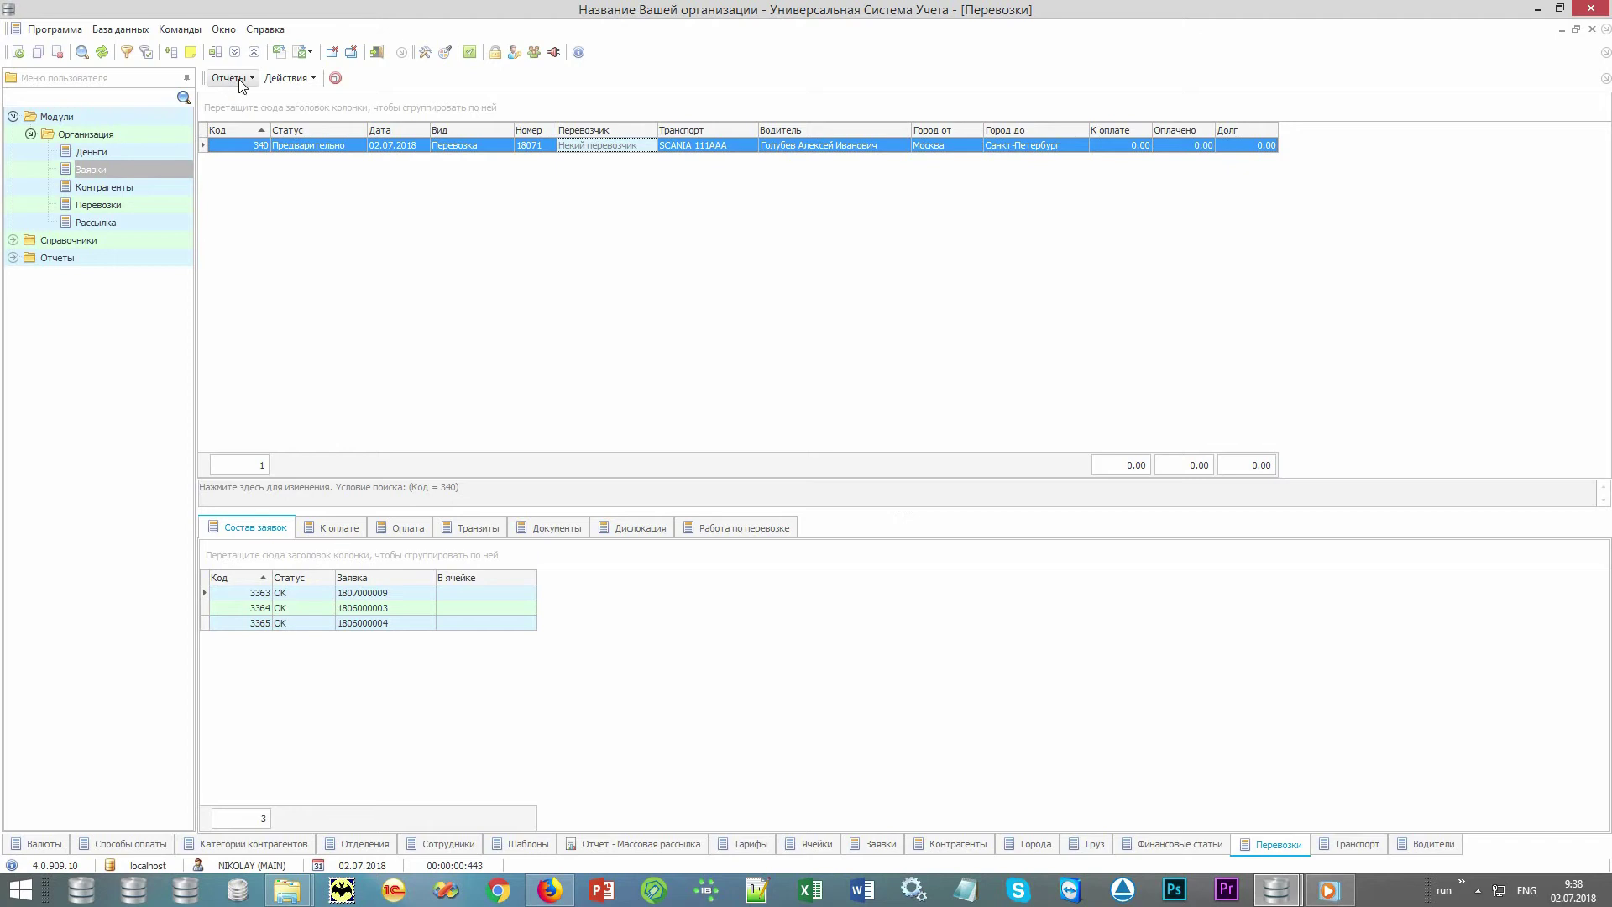
pyautogui.click(231, 77)
pyautogui.click(271, 99)
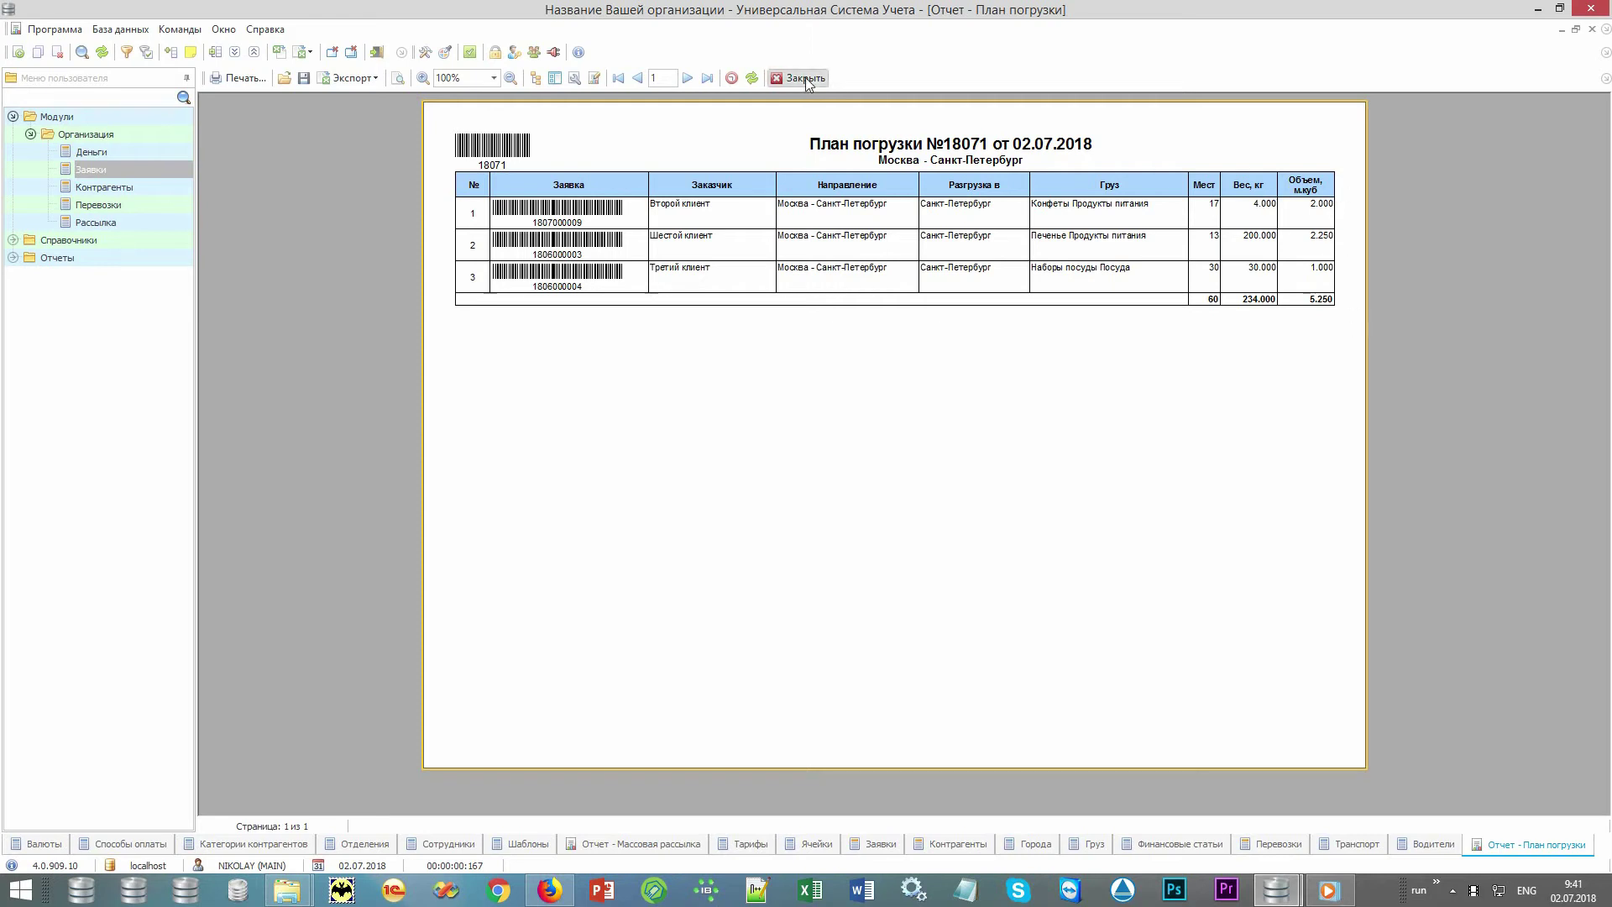
pyautogui.click(804, 78)
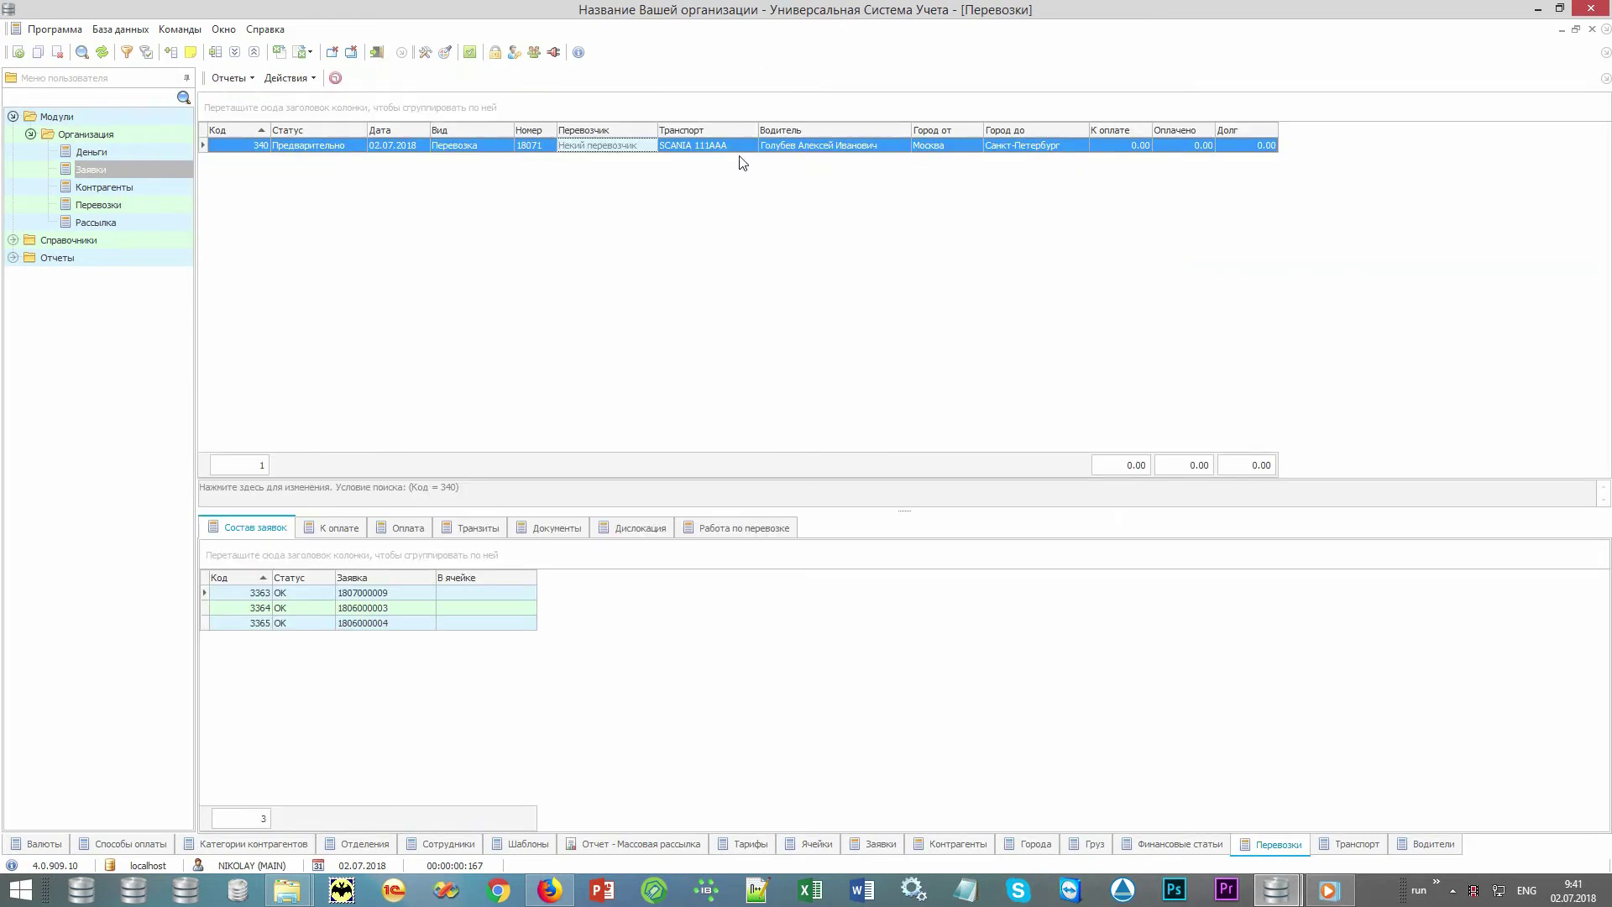
# Review the trip's К оплате, Оплата, Документы and Дислокация tabs.
pyautogui.click(345, 527)
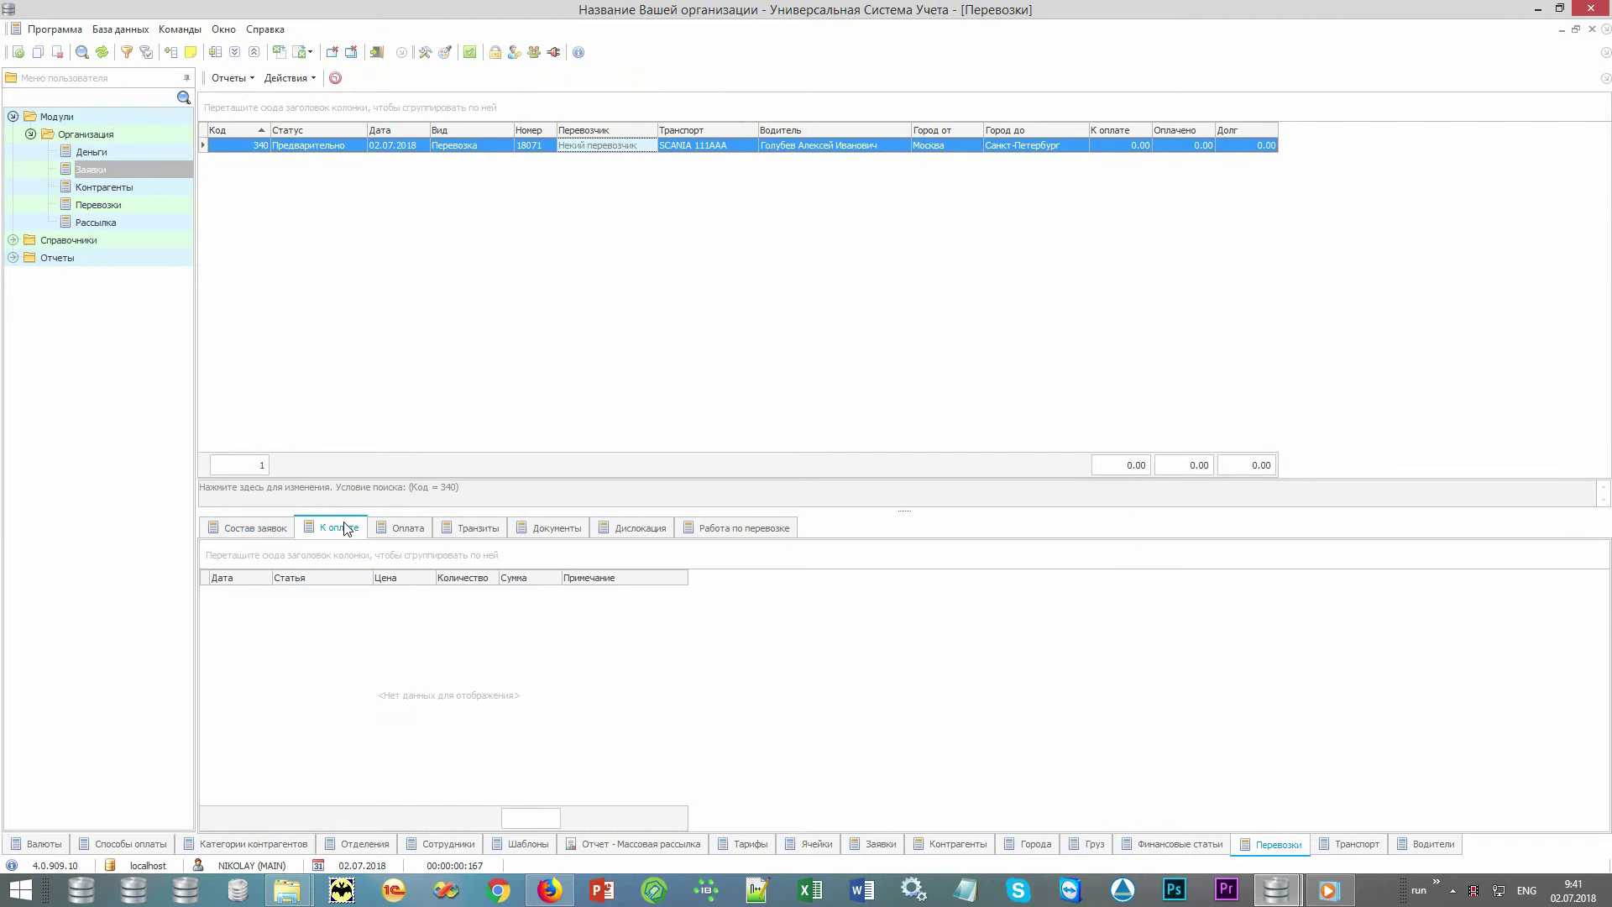
pyautogui.click(420, 535)
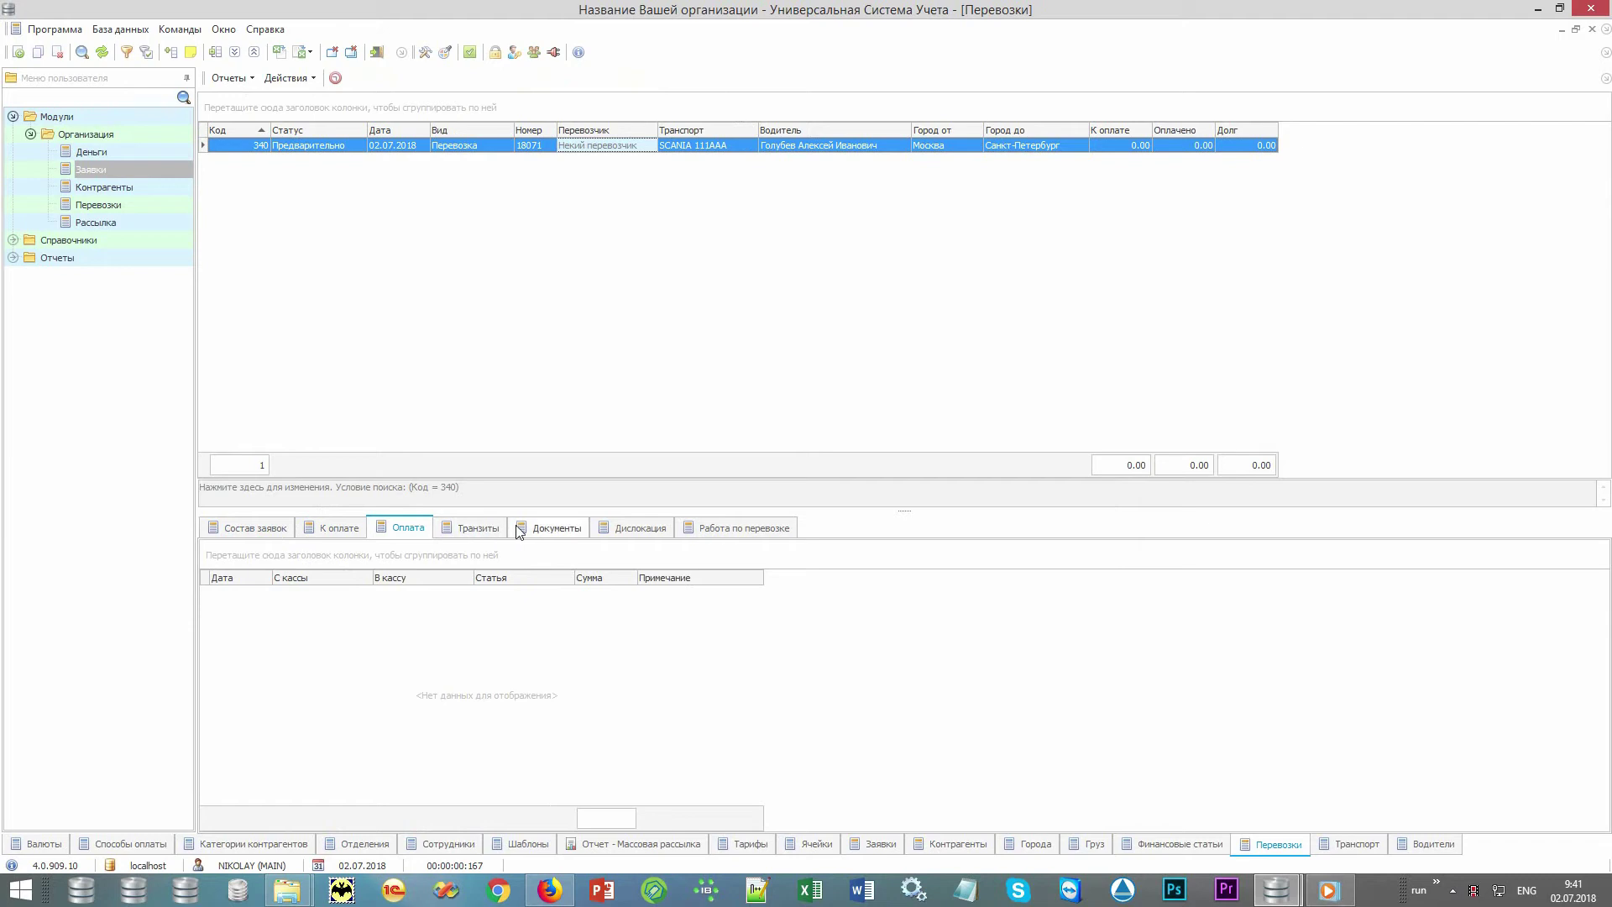
pyautogui.click(568, 538)
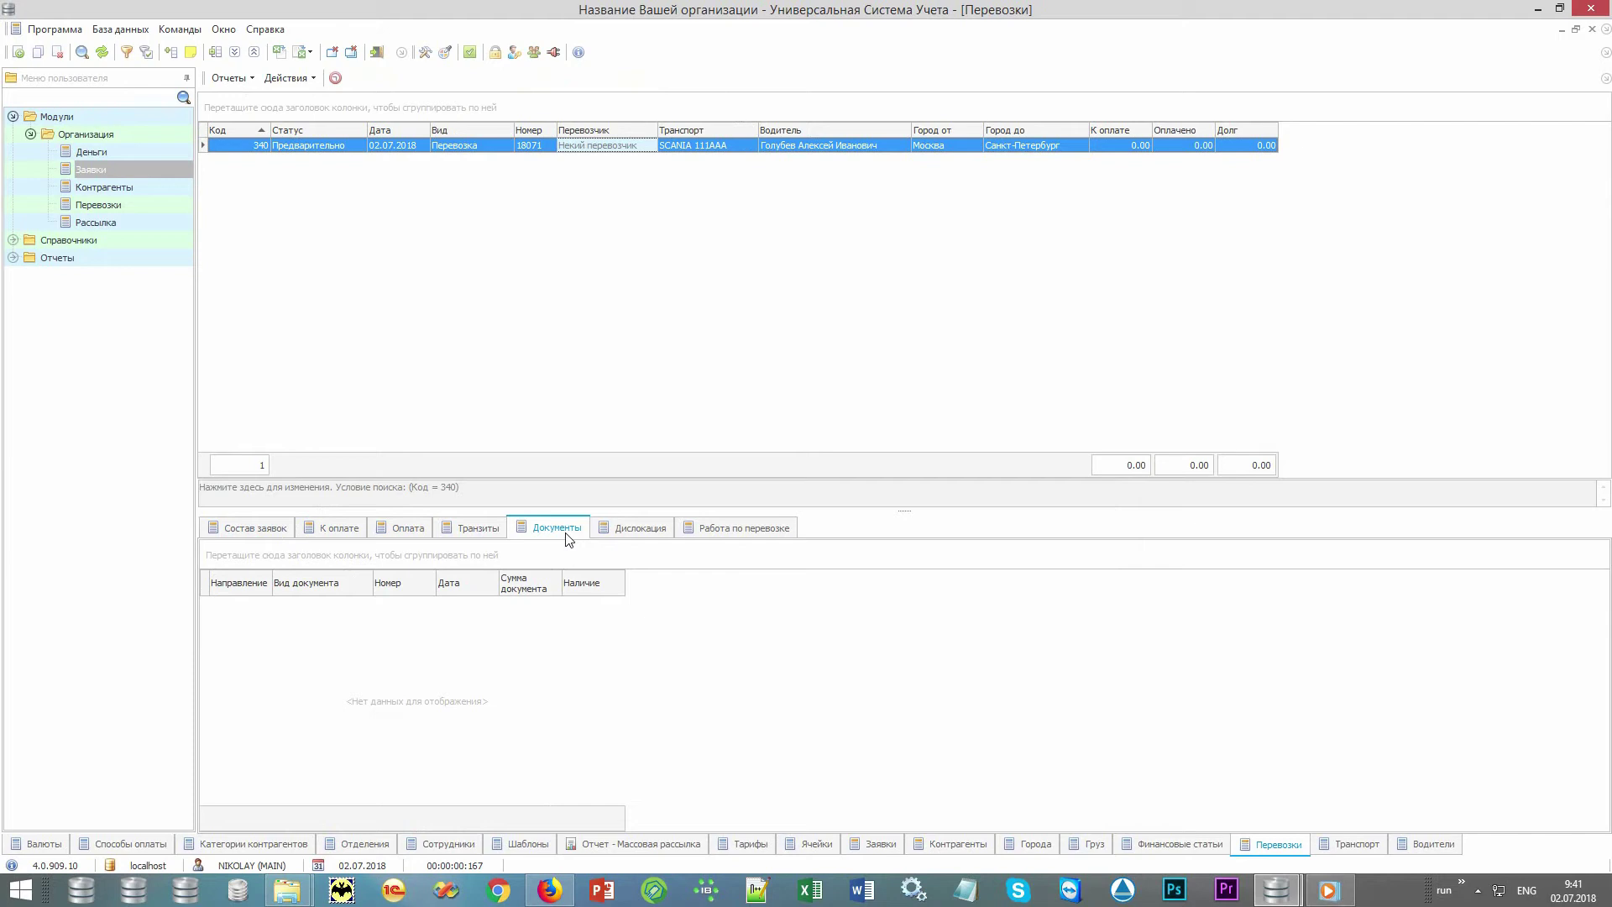
pyautogui.click(644, 535)
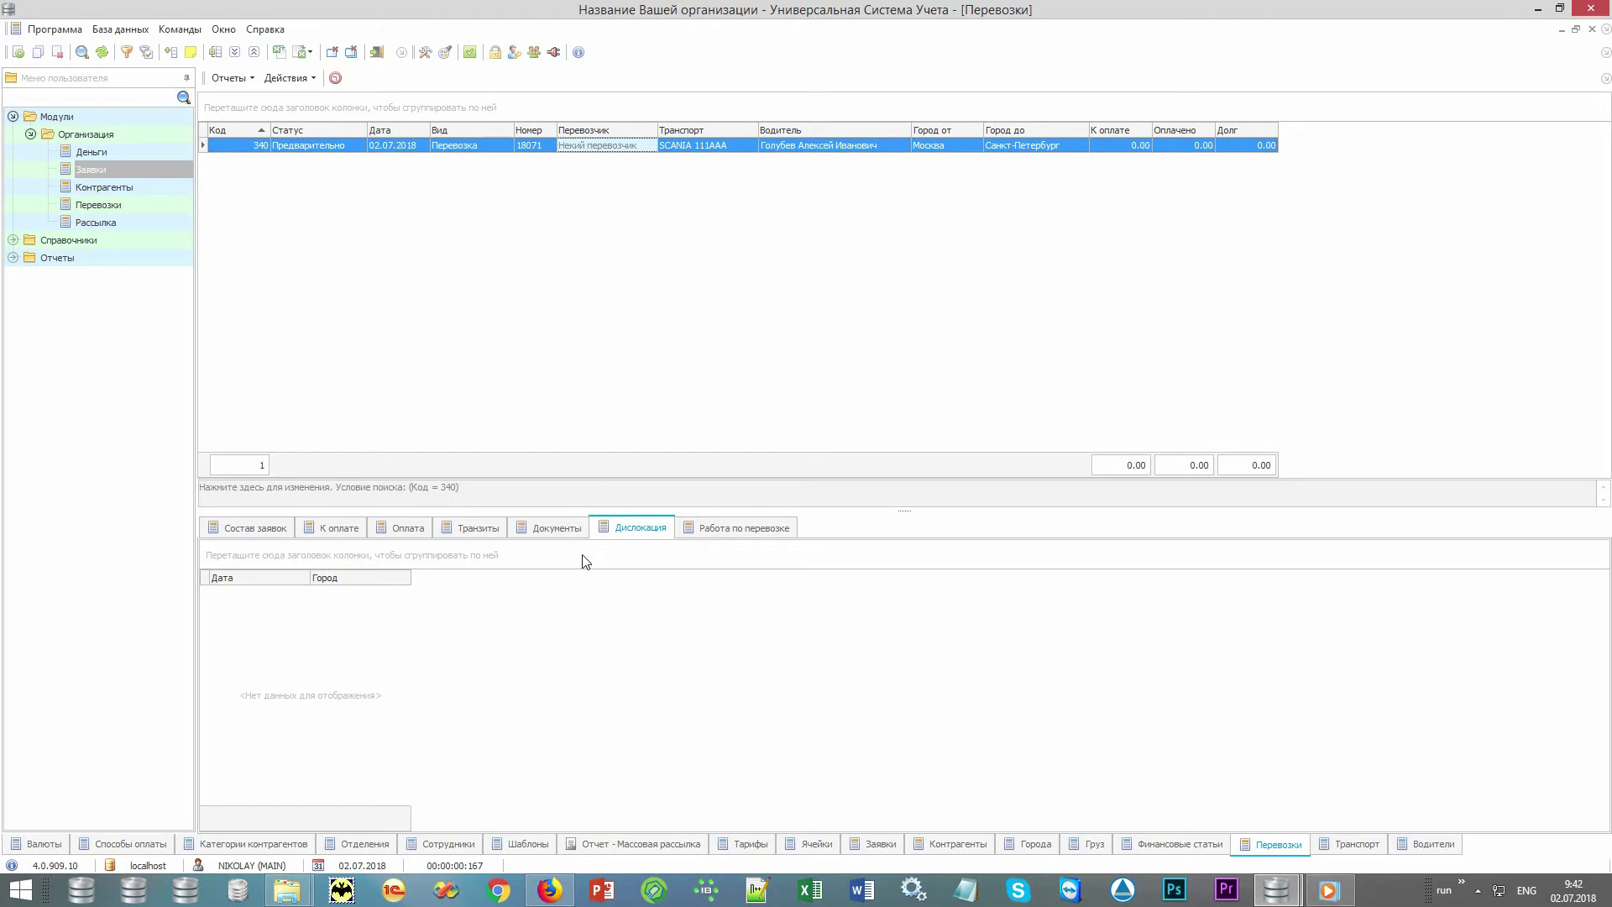
# Set trip 18071's Погружено date to 02.07.2018 and Выехал to 03.07.2018, then save.
pyautogui.doubleClick(633, 146)
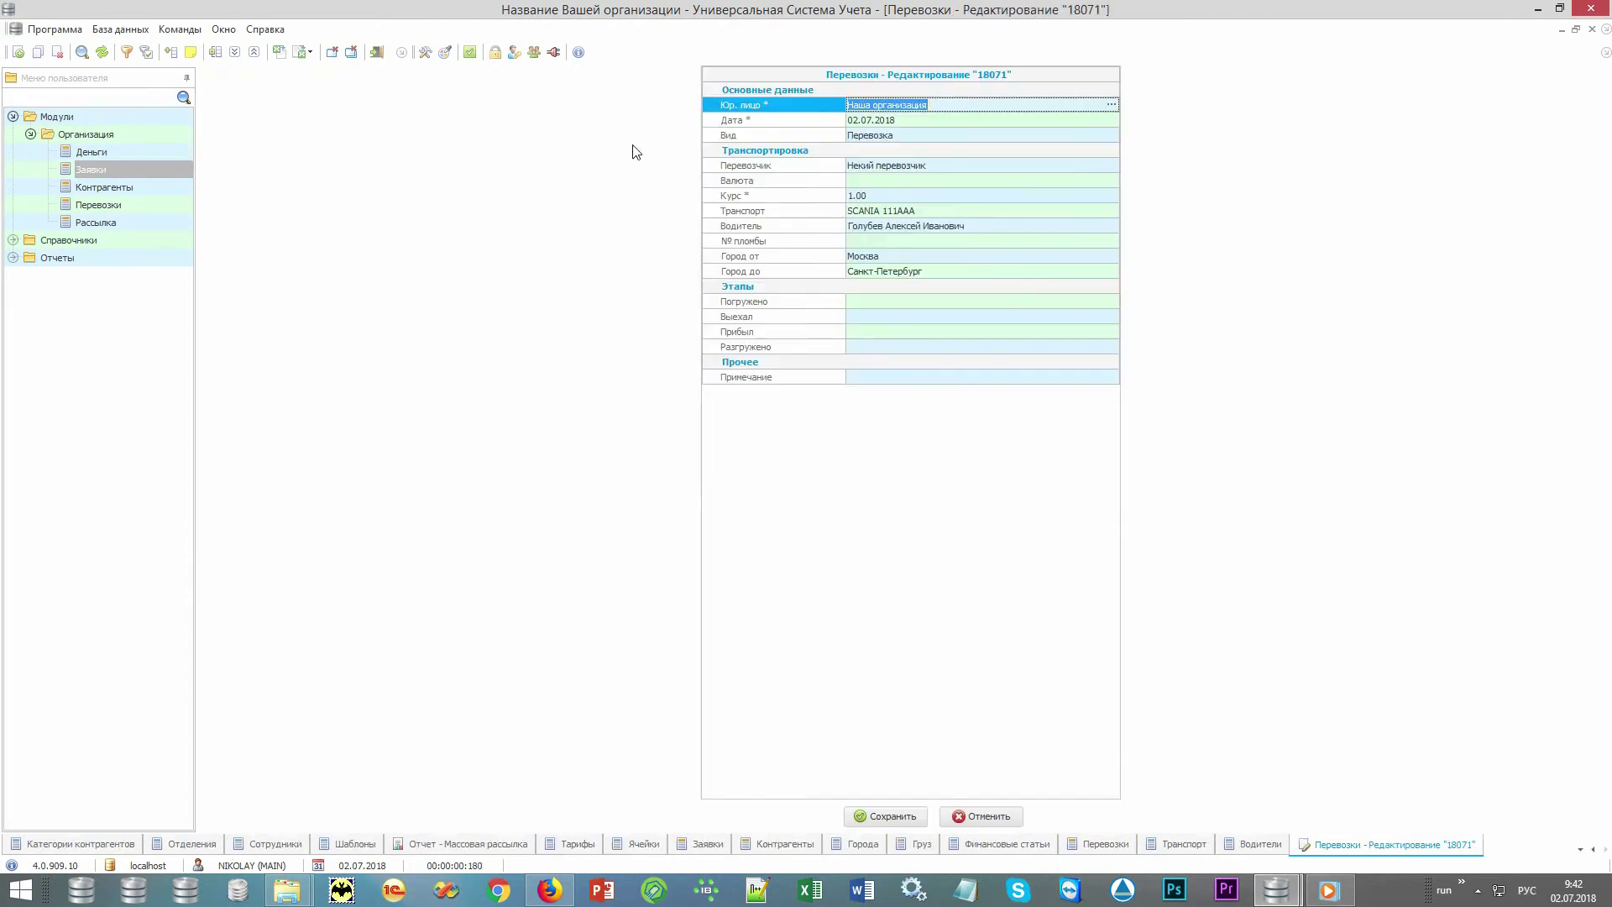
pyautogui.click(776, 304)
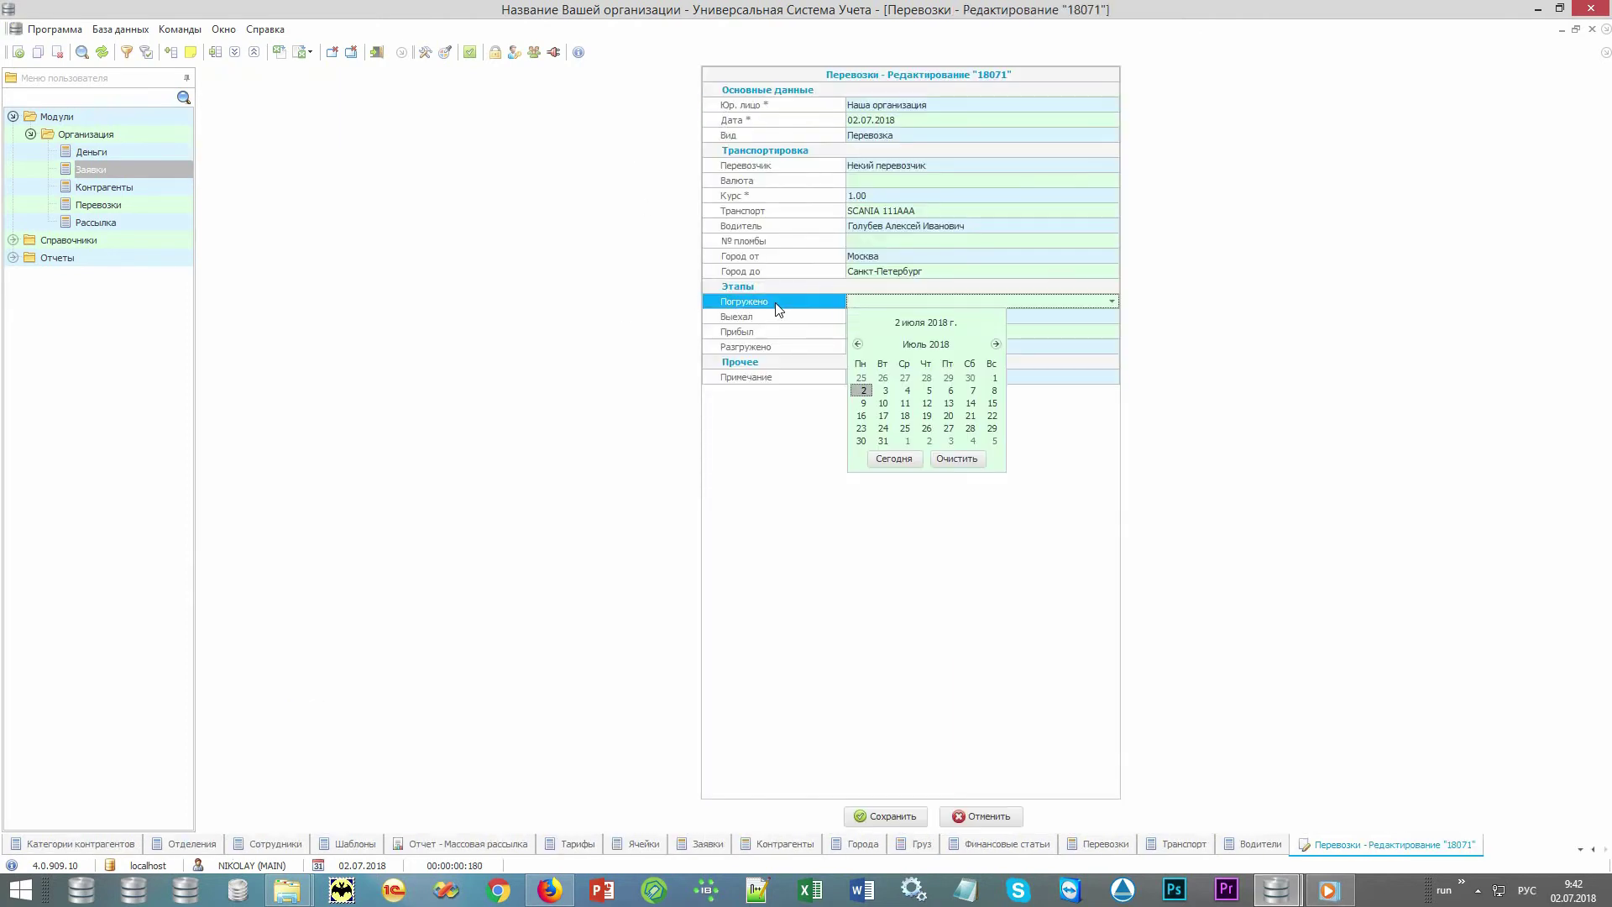
pyautogui.press('Return')
pyautogui.press('Down')
pyautogui.press('Right')
pyautogui.press('Return')
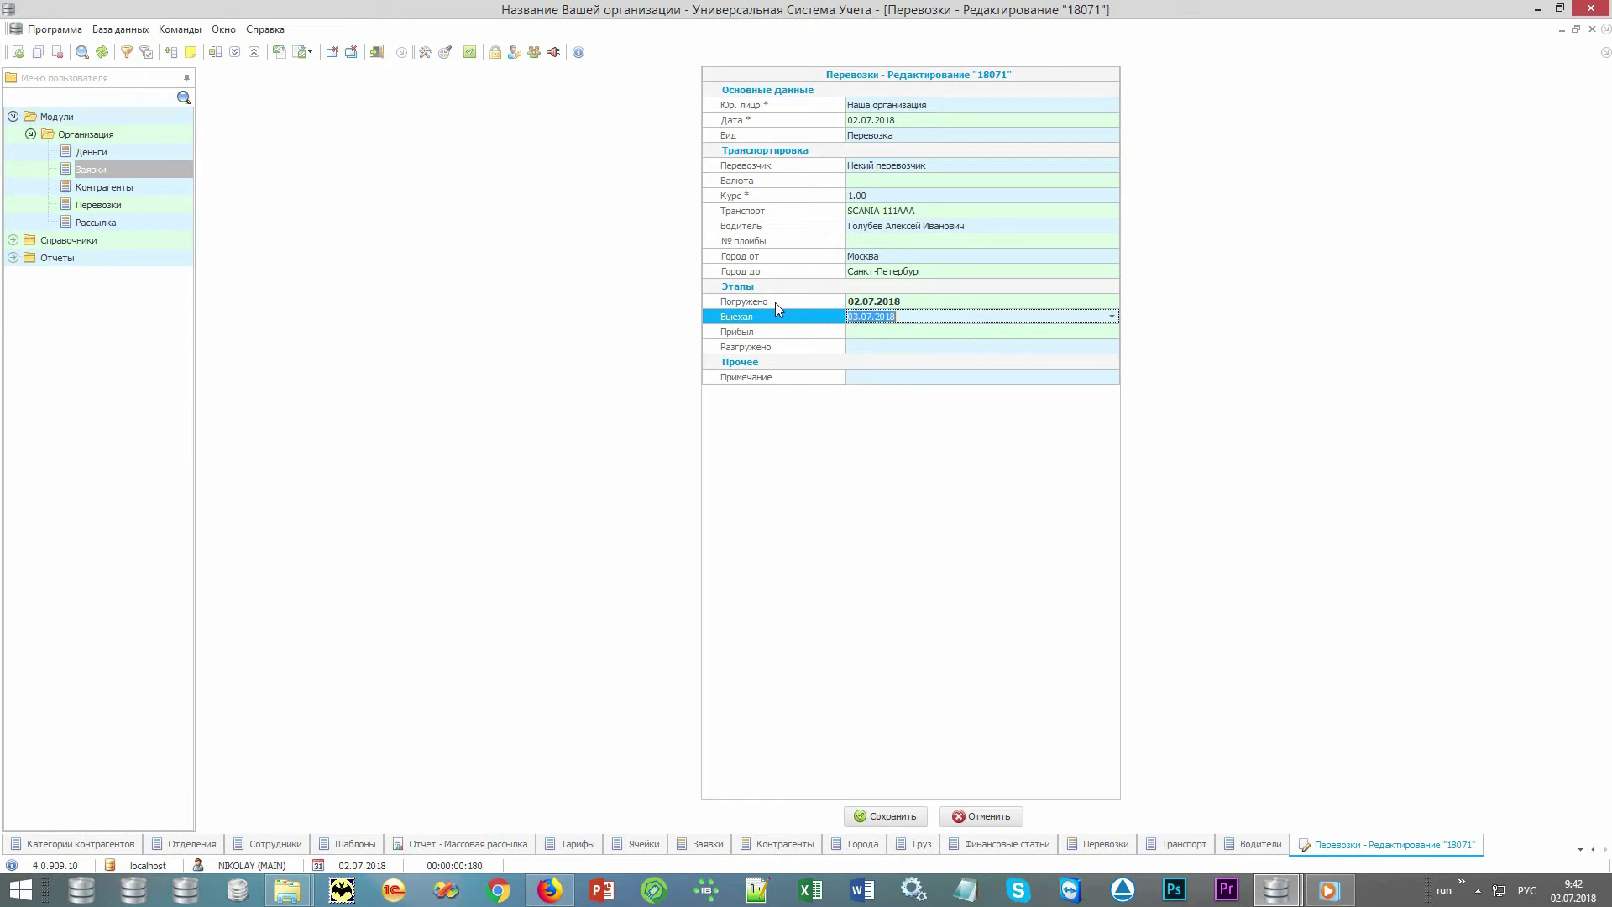
pyautogui.hotkey('ctrl', 'Return')
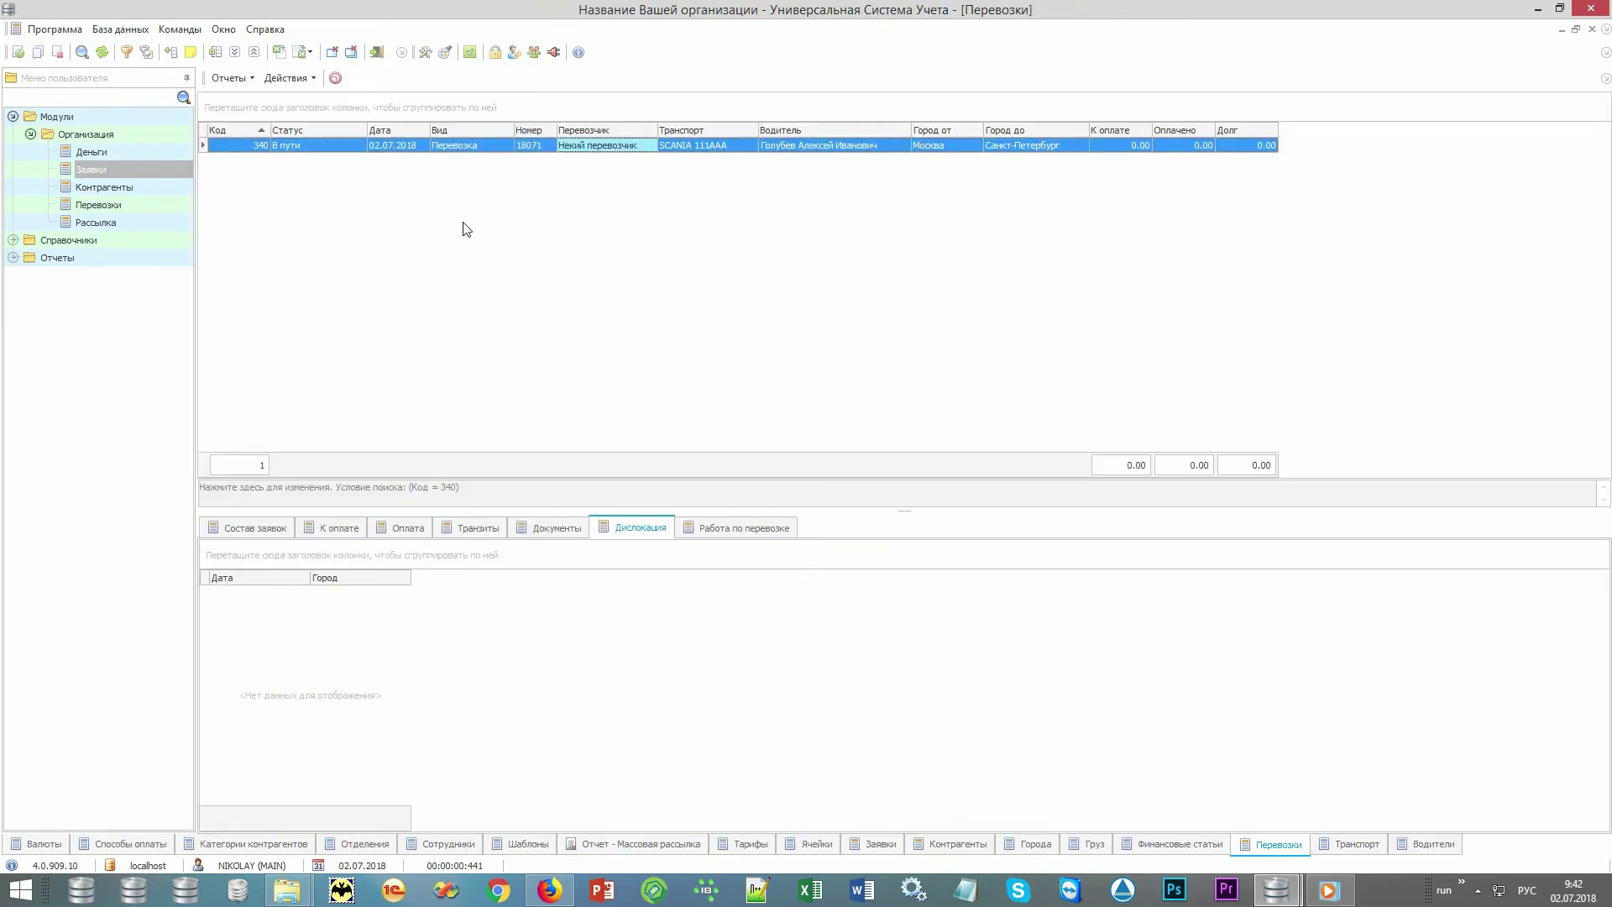
# Confirm trip 18071 is В пути and show its three orders in Состав заявок.
pyautogui.click(346, 148)
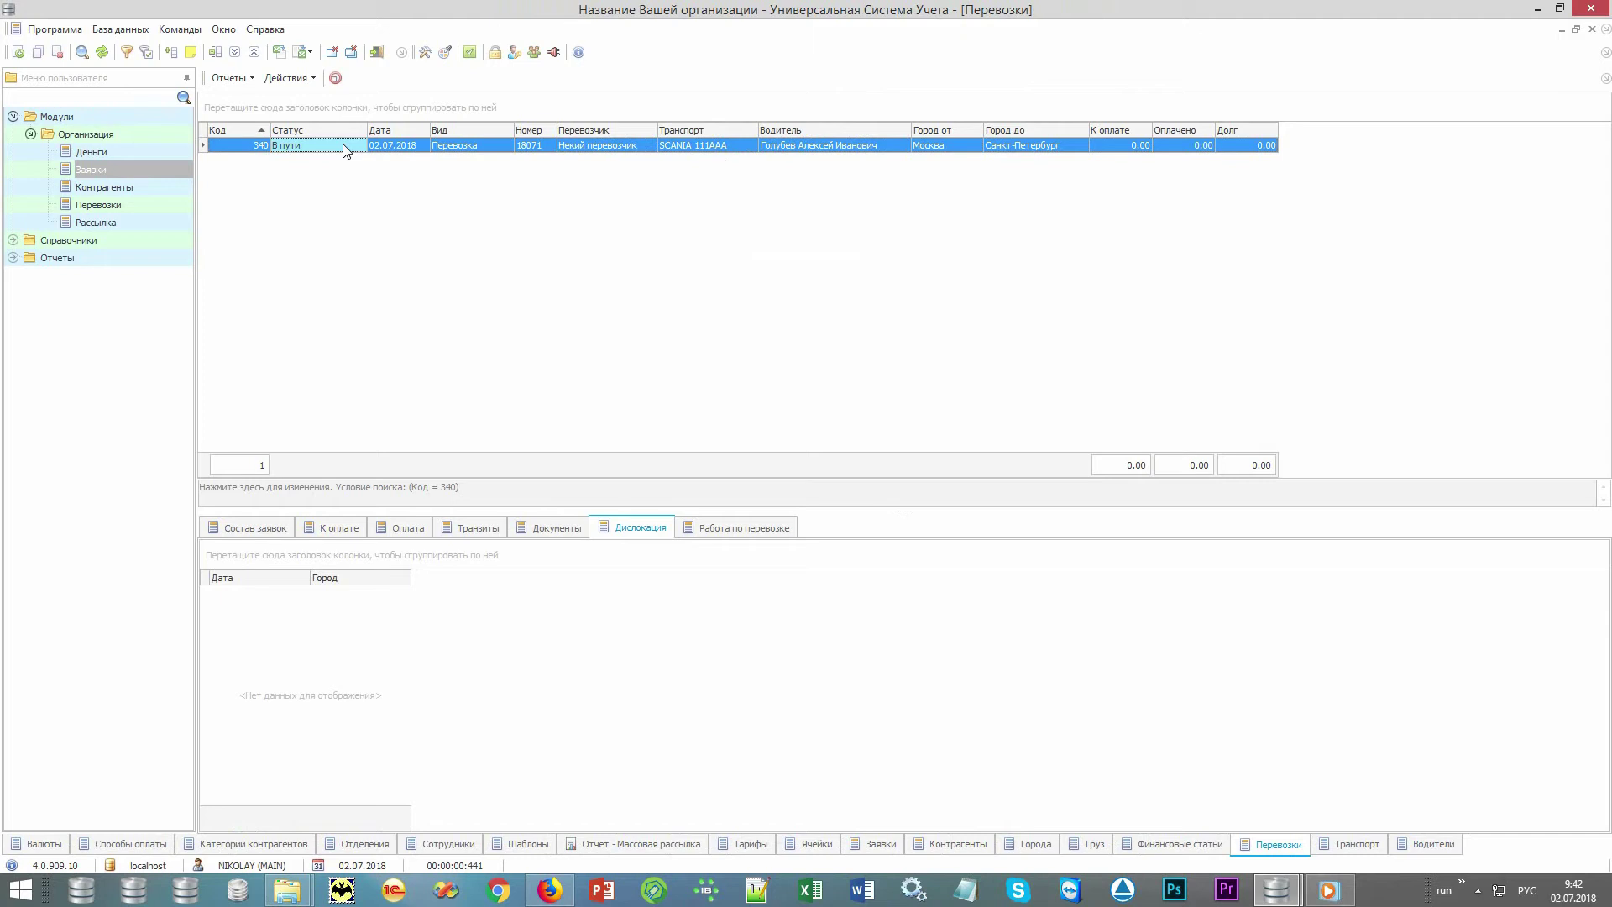
pyautogui.click(254, 525)
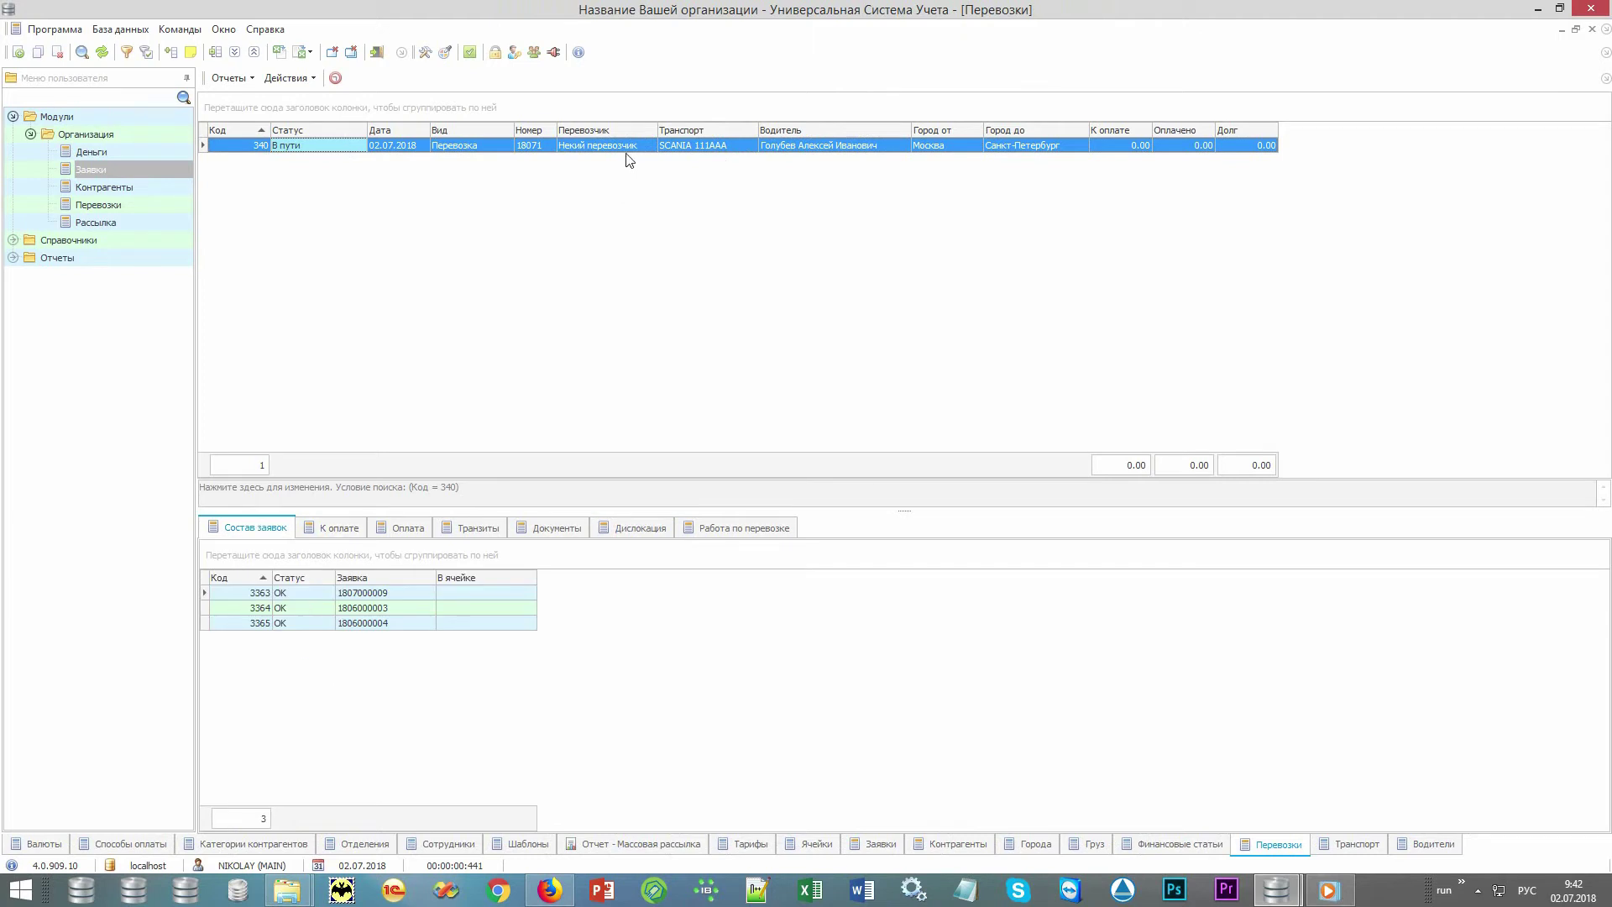
# Copy trip 18071 with Скопировать перевозку.
pyautogui.click(644, 143)
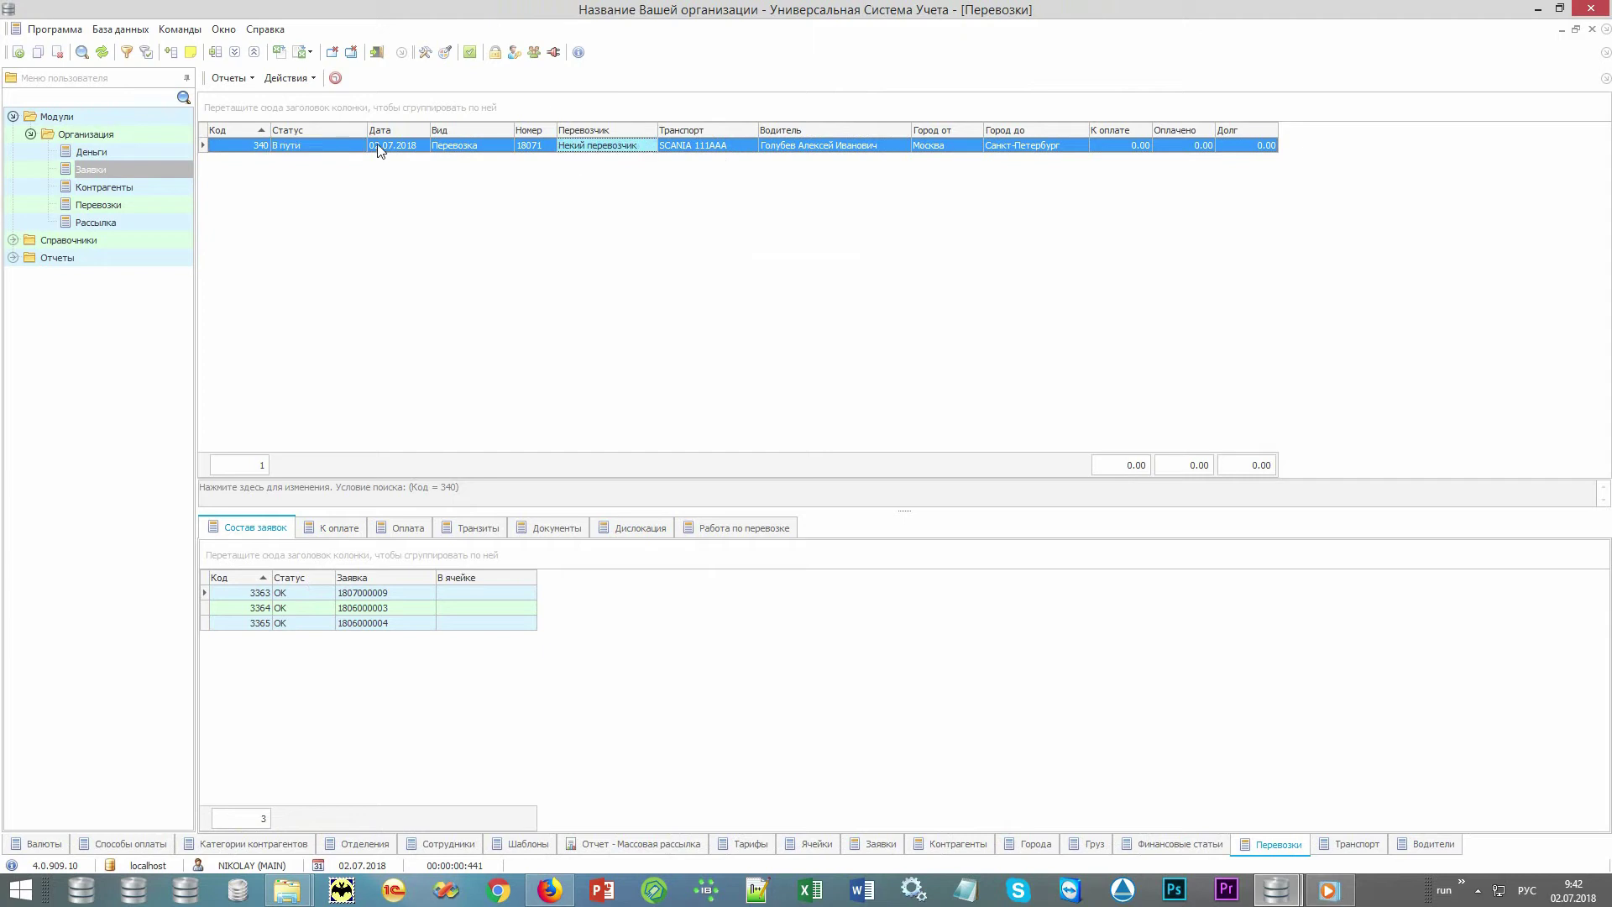
pyautogui.click(290, 79)
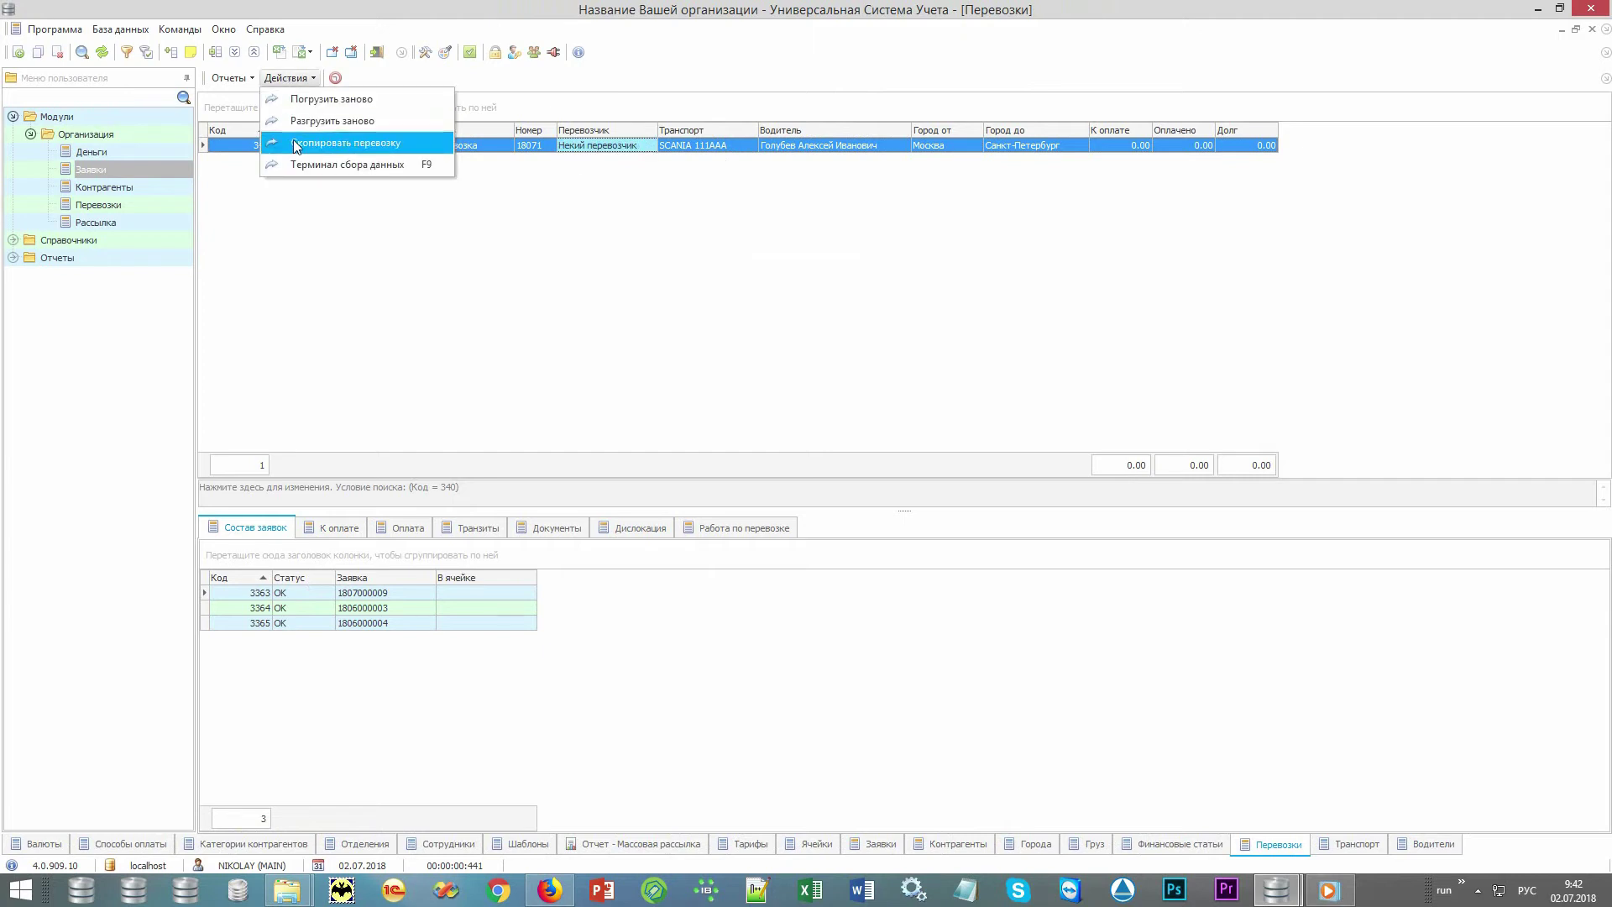
pyautogui.click(415, 140)
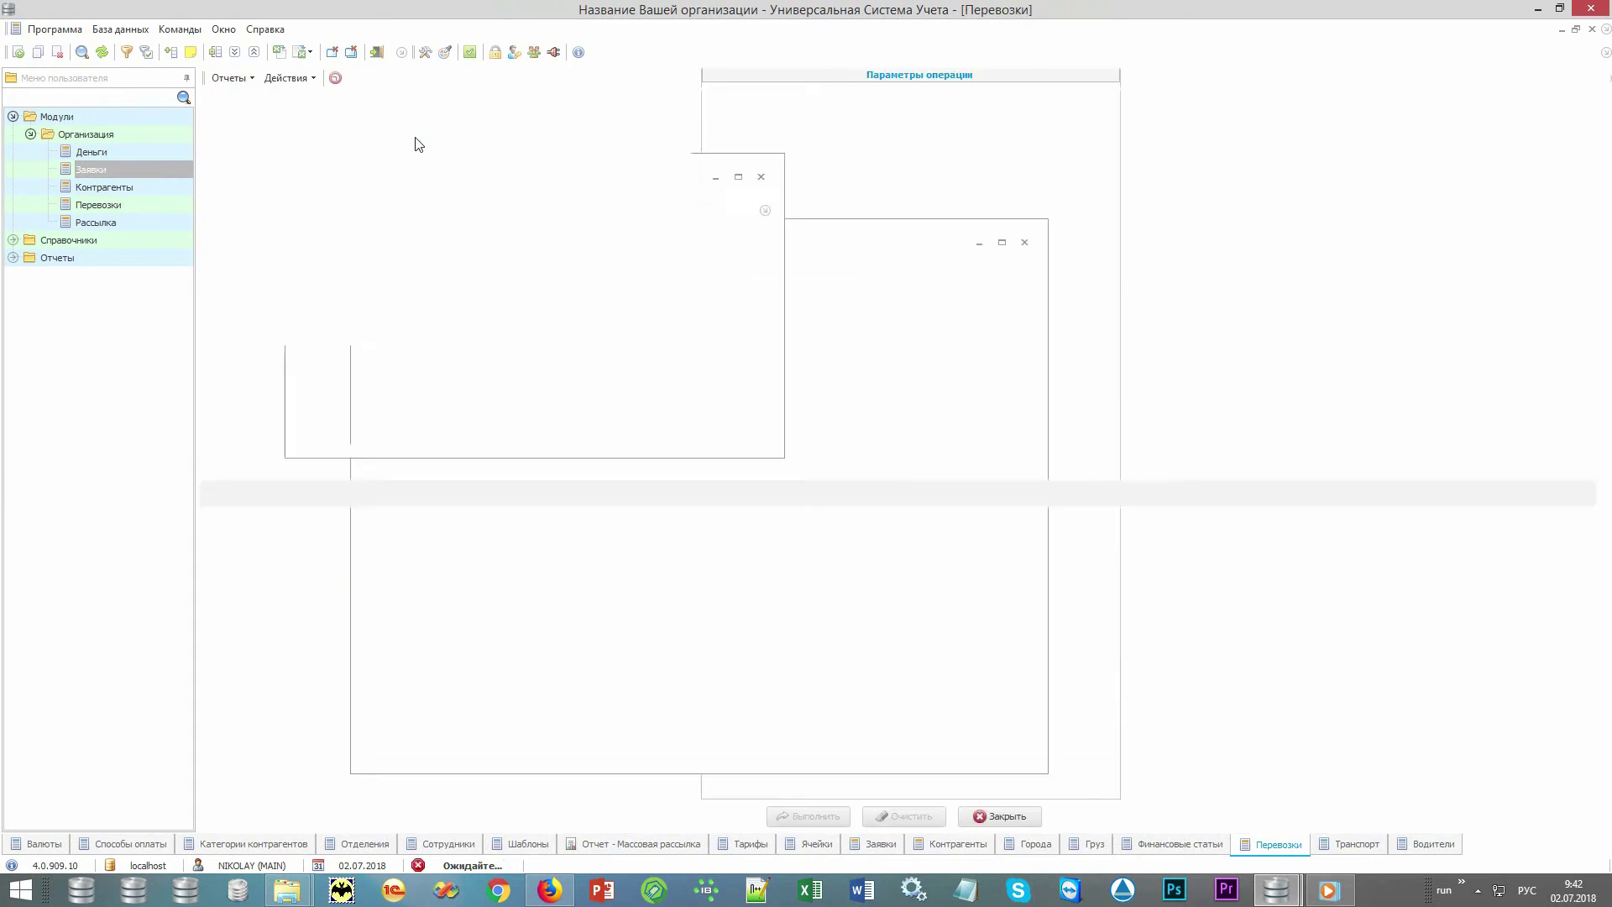
# List all trips and select the new copy 18072 beside original 18071.
pyautogui.click(706, 484)
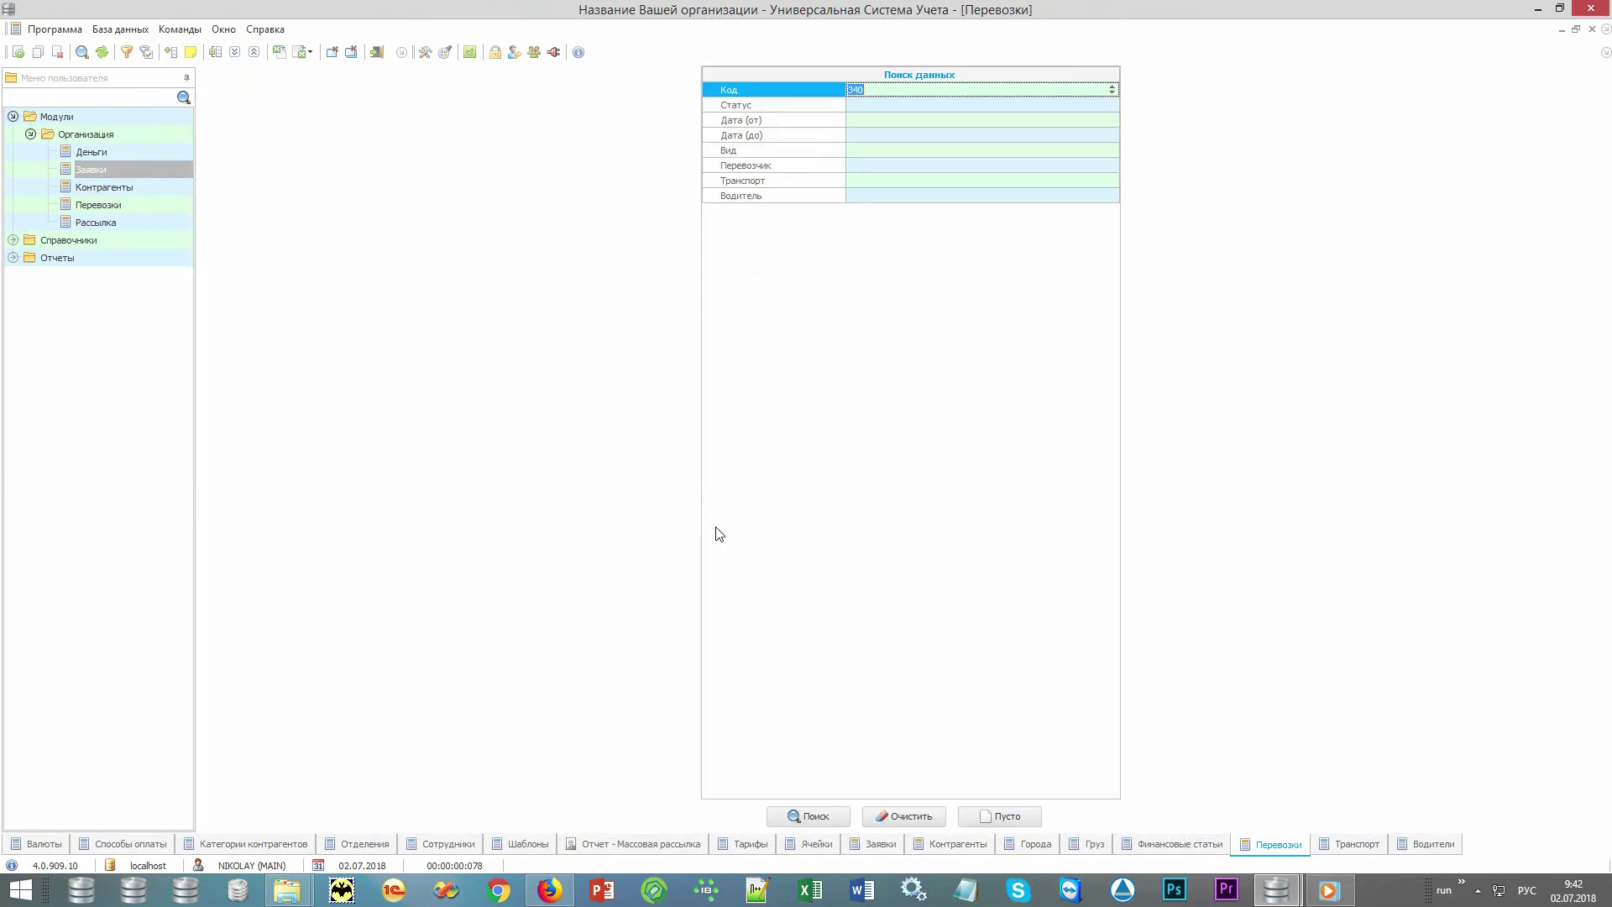
pyautogui.click(819, 816)
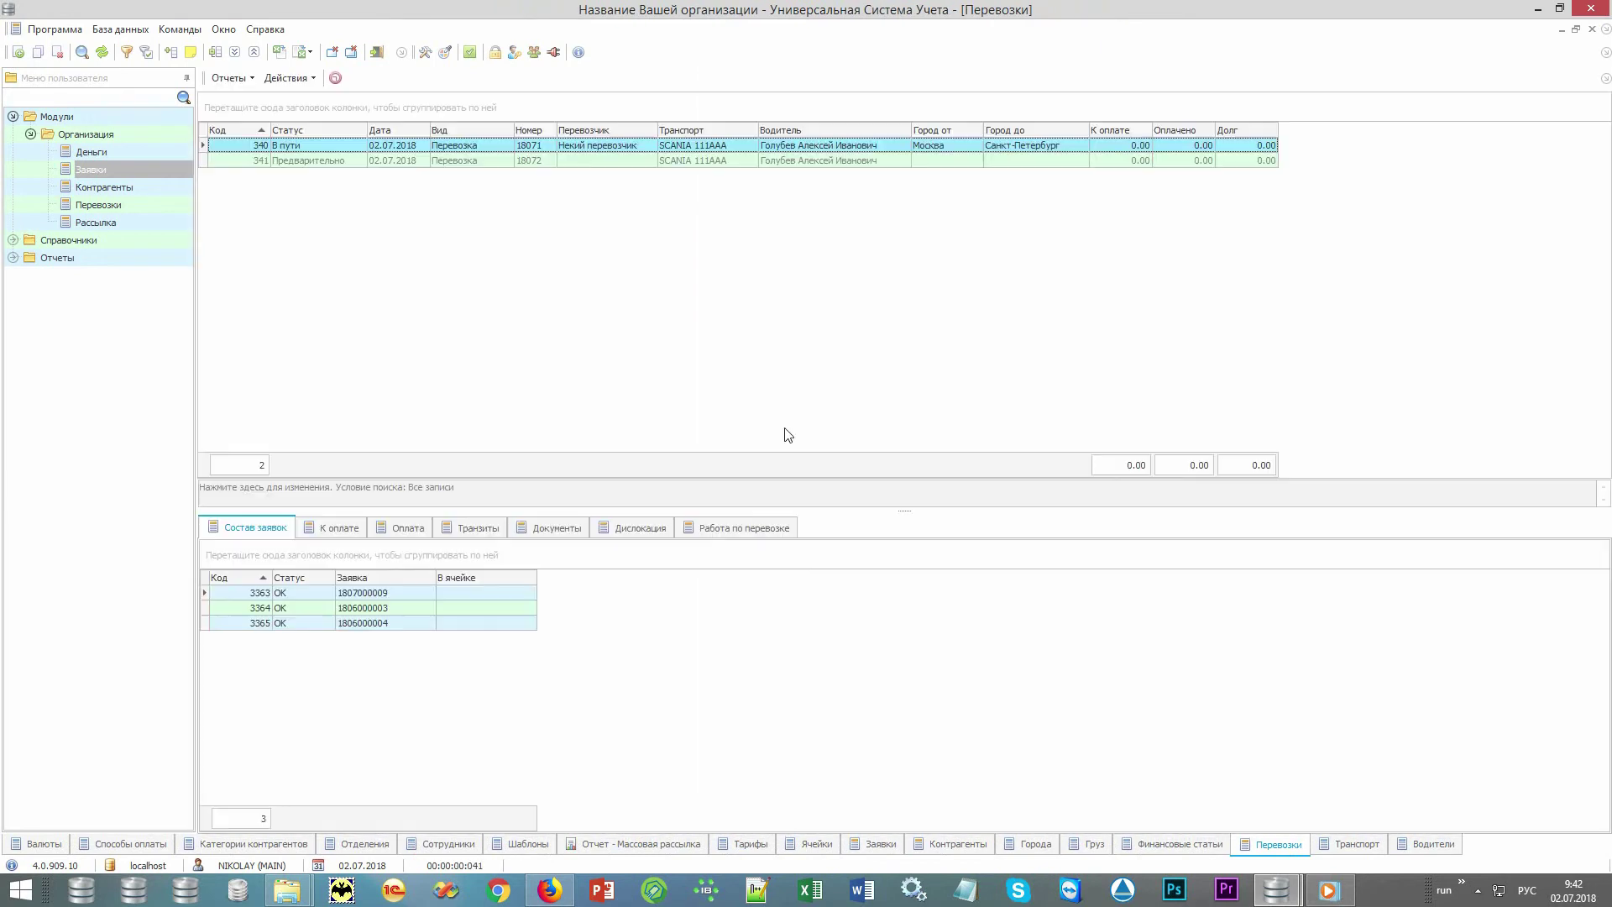
pyautogui.click(635, 162)
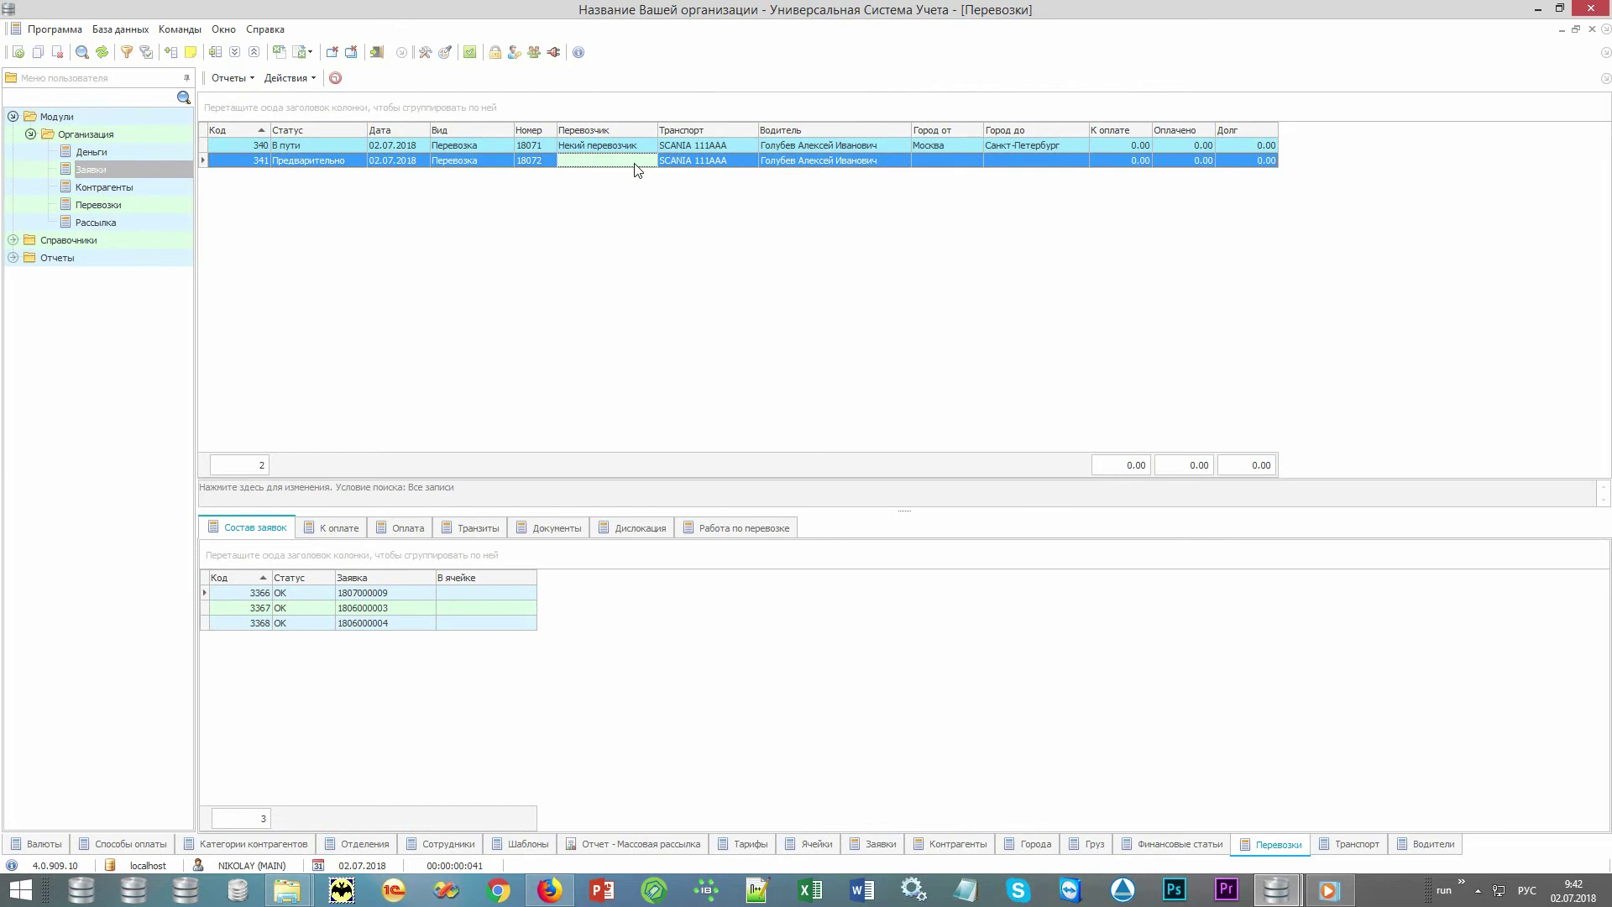
pyautogui.click(640, 146)
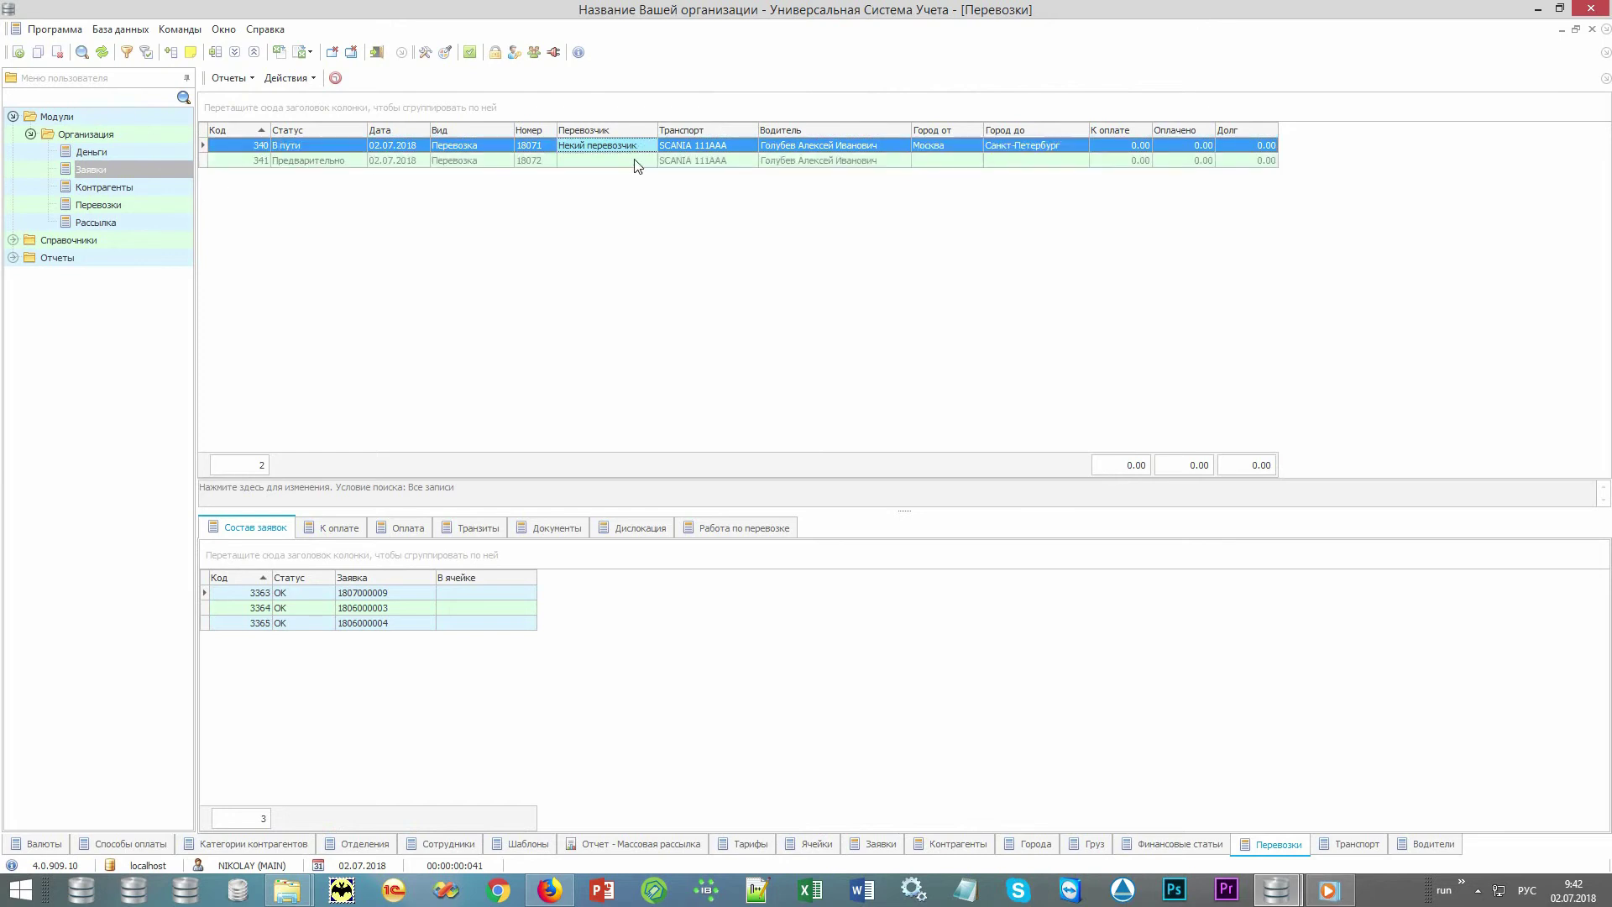
pyautogui.click(635, 161)
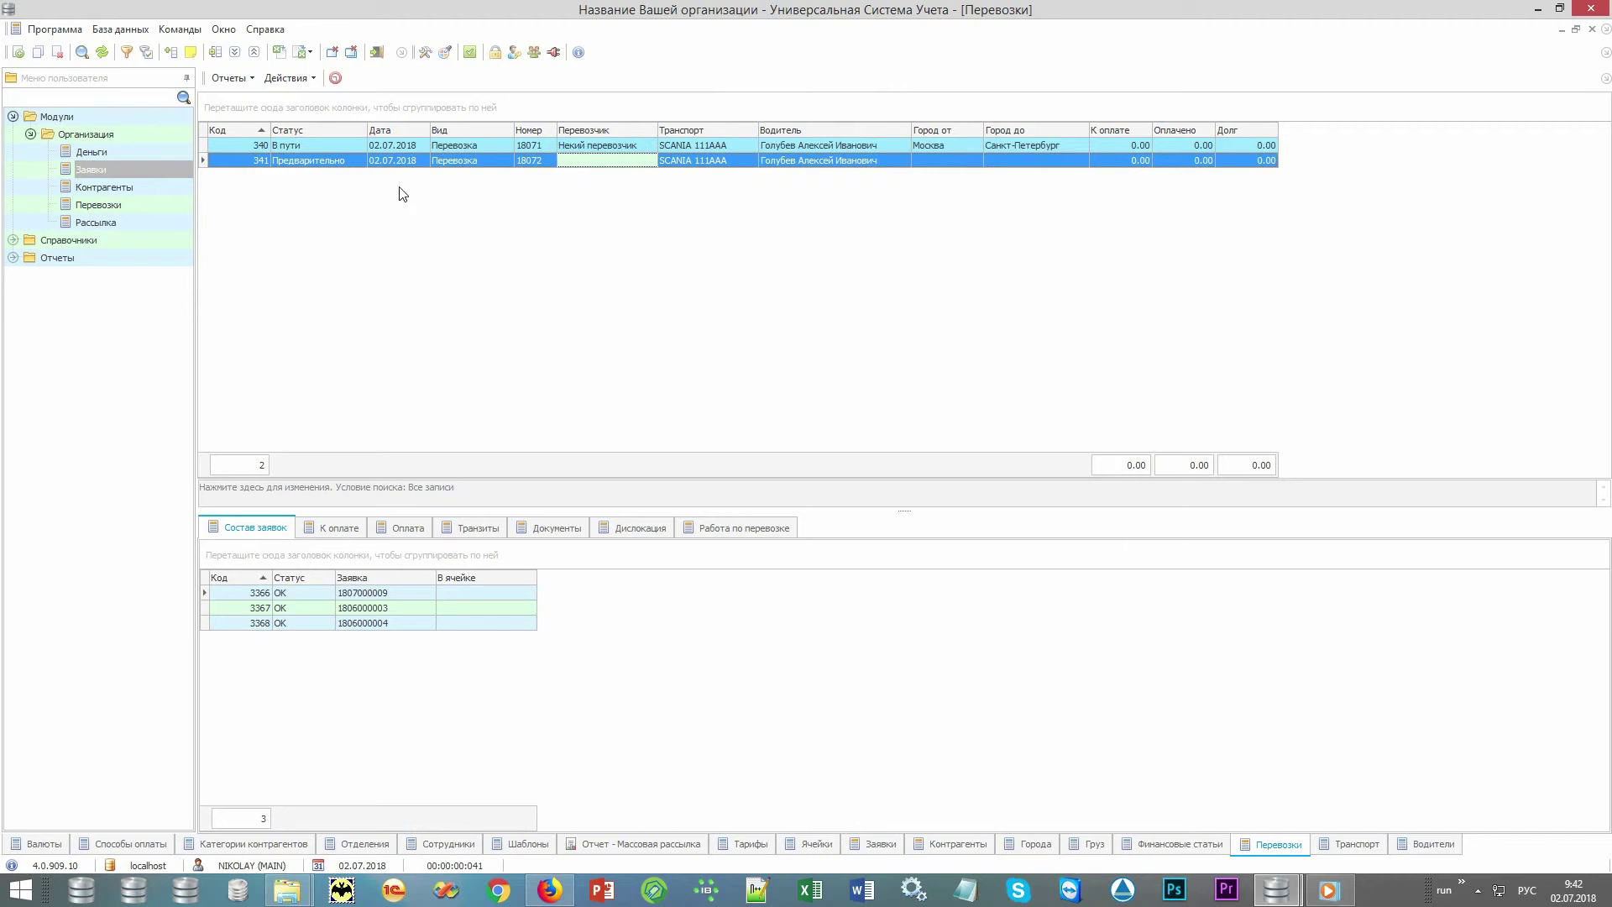
# Expand Отчеты and open all eleven Деньги reports as tabs, Заявки through Прибыль.
pyautogui.click(13, 118)
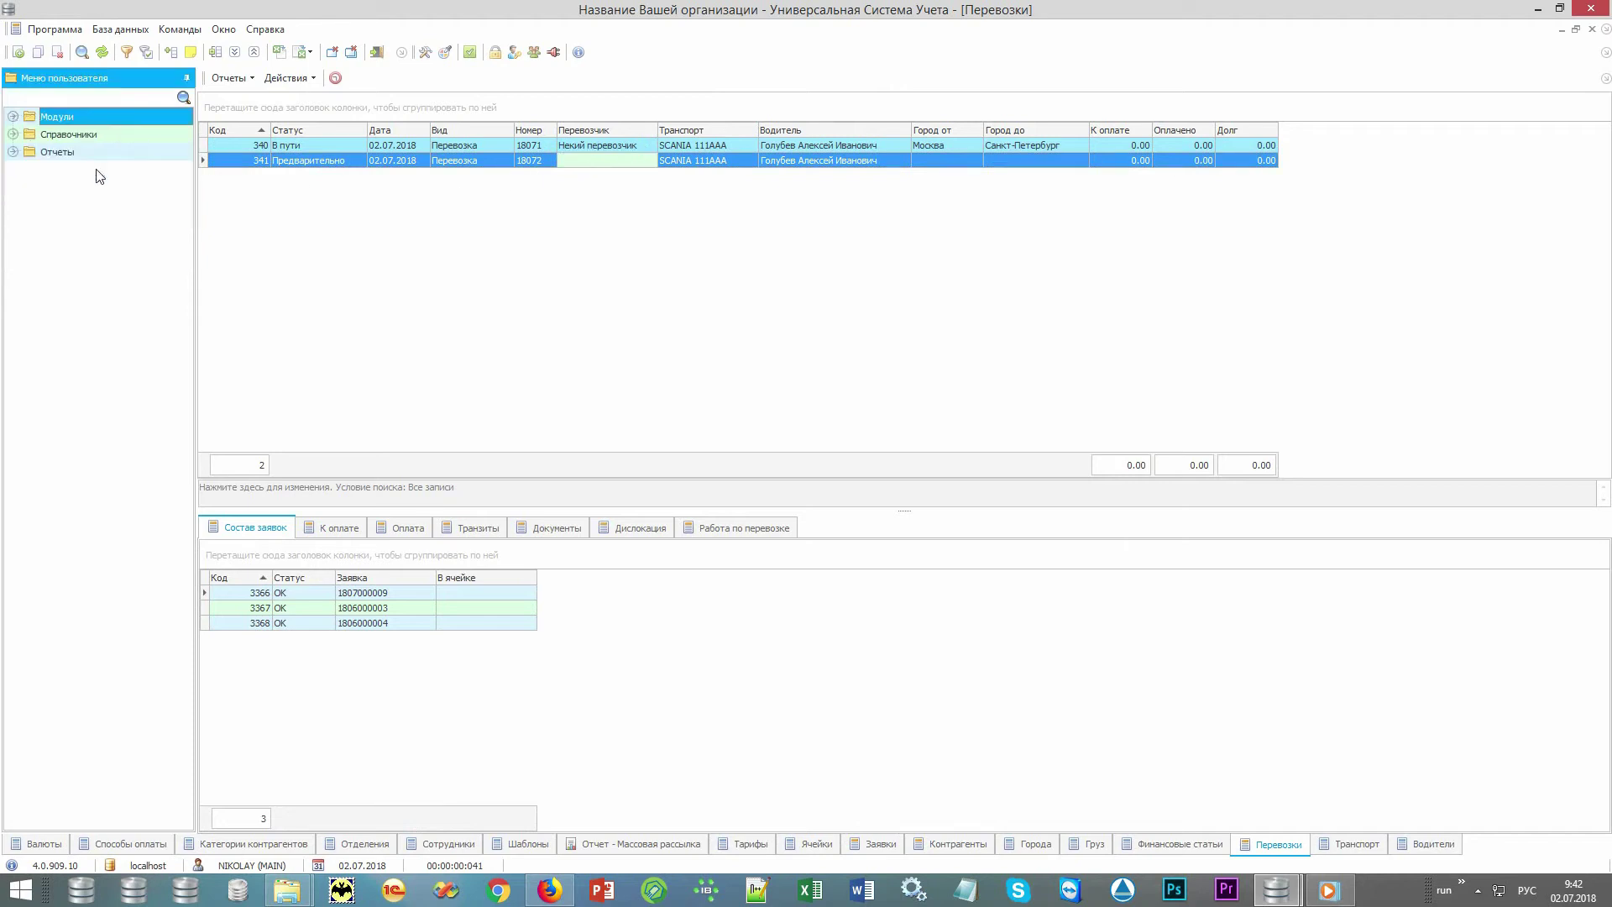
pyautogui.doubleClick(118, 154)
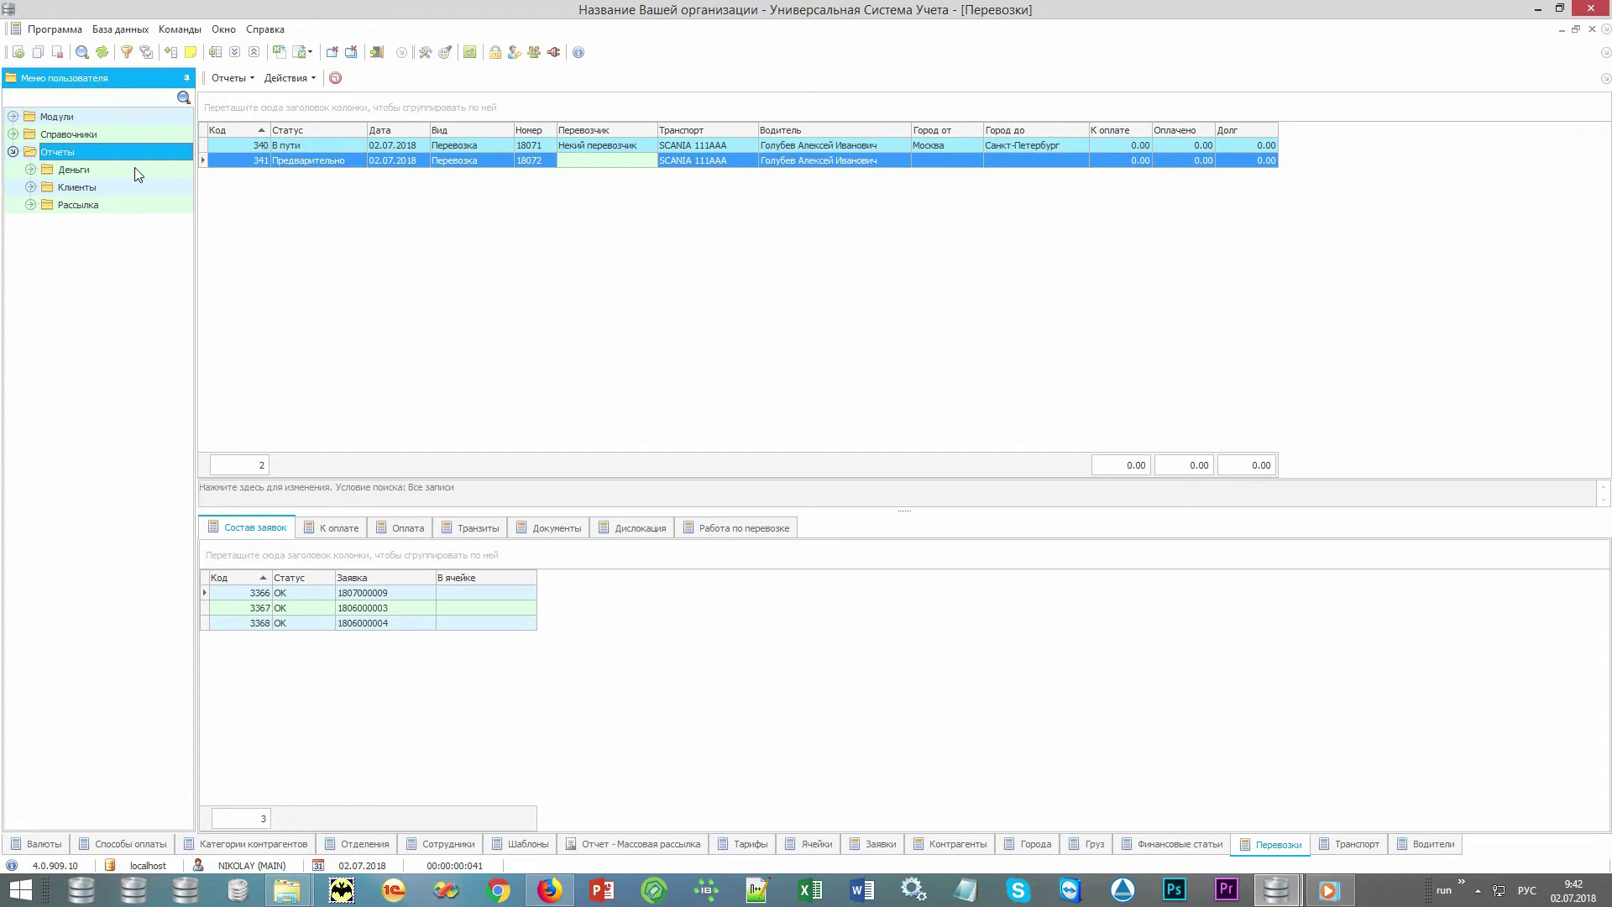
pyautogui.doubleClick(134, 168)
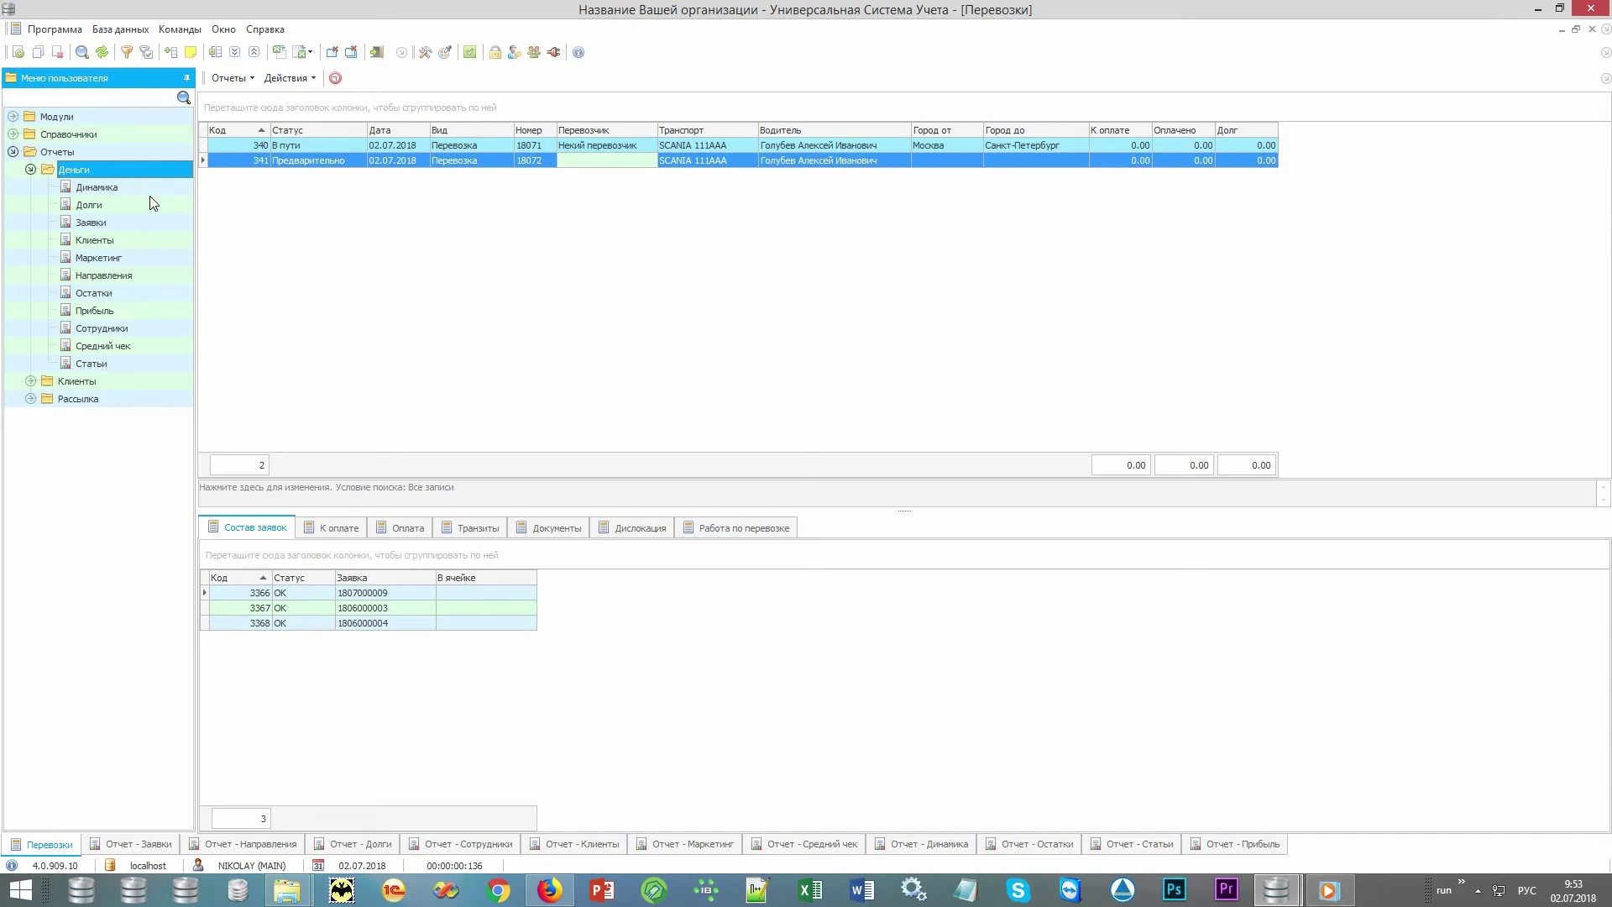
# Review the Заявки, Направления, Долги and Сотрудники reports, ending on the Клиенты report (4 clients, 60 625.00).
pyautogui.click(153, 223)
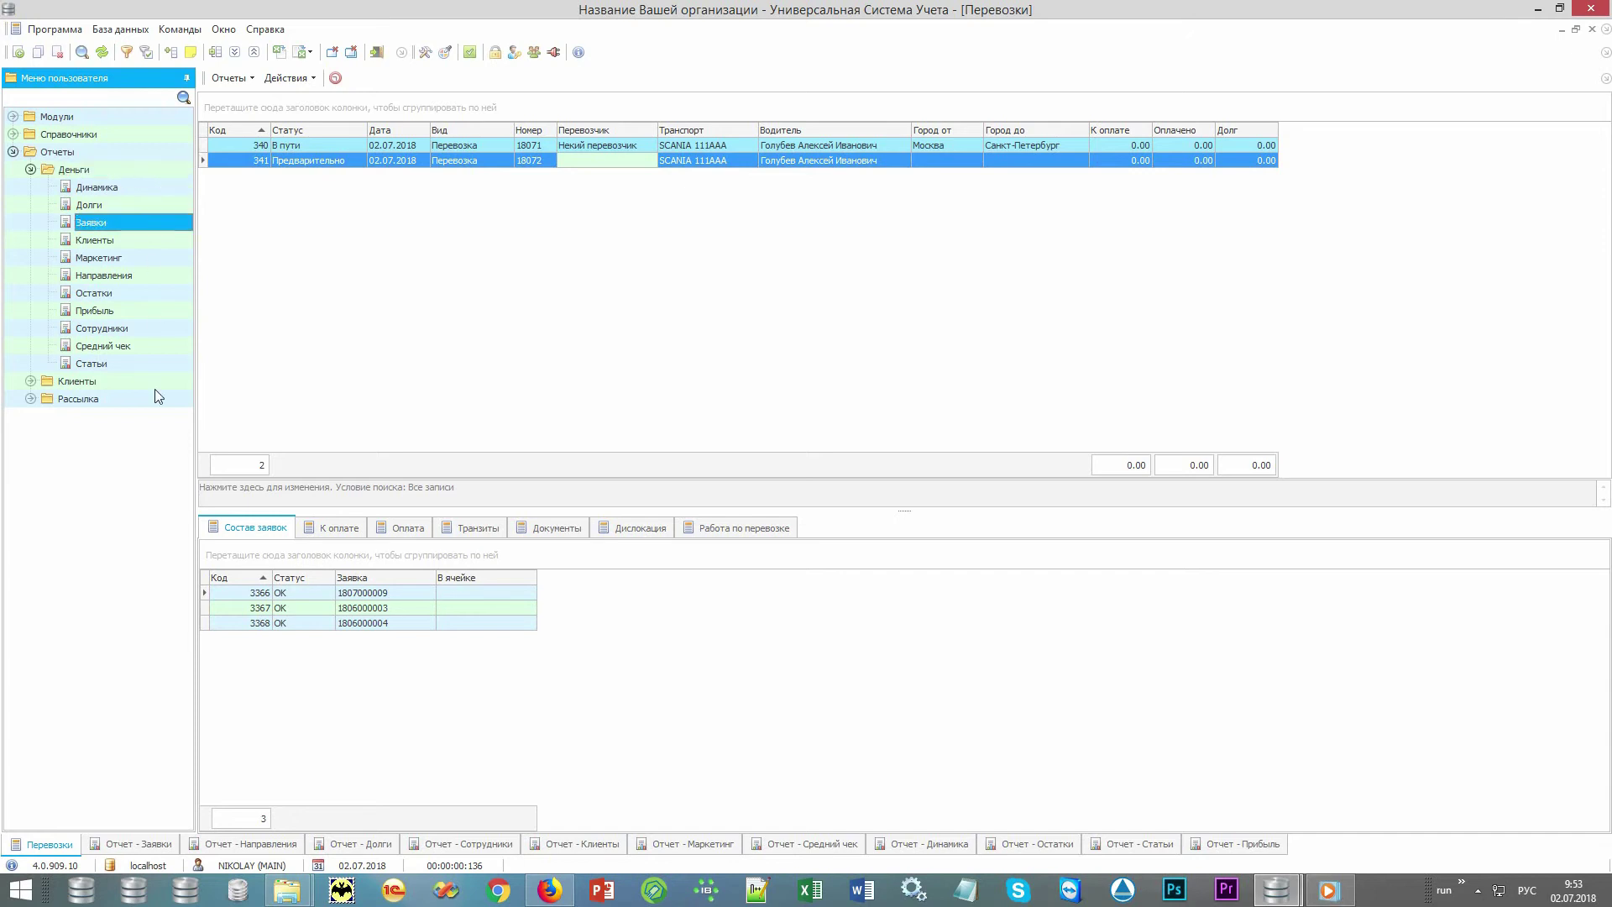
pyautogui.click(138, 844)
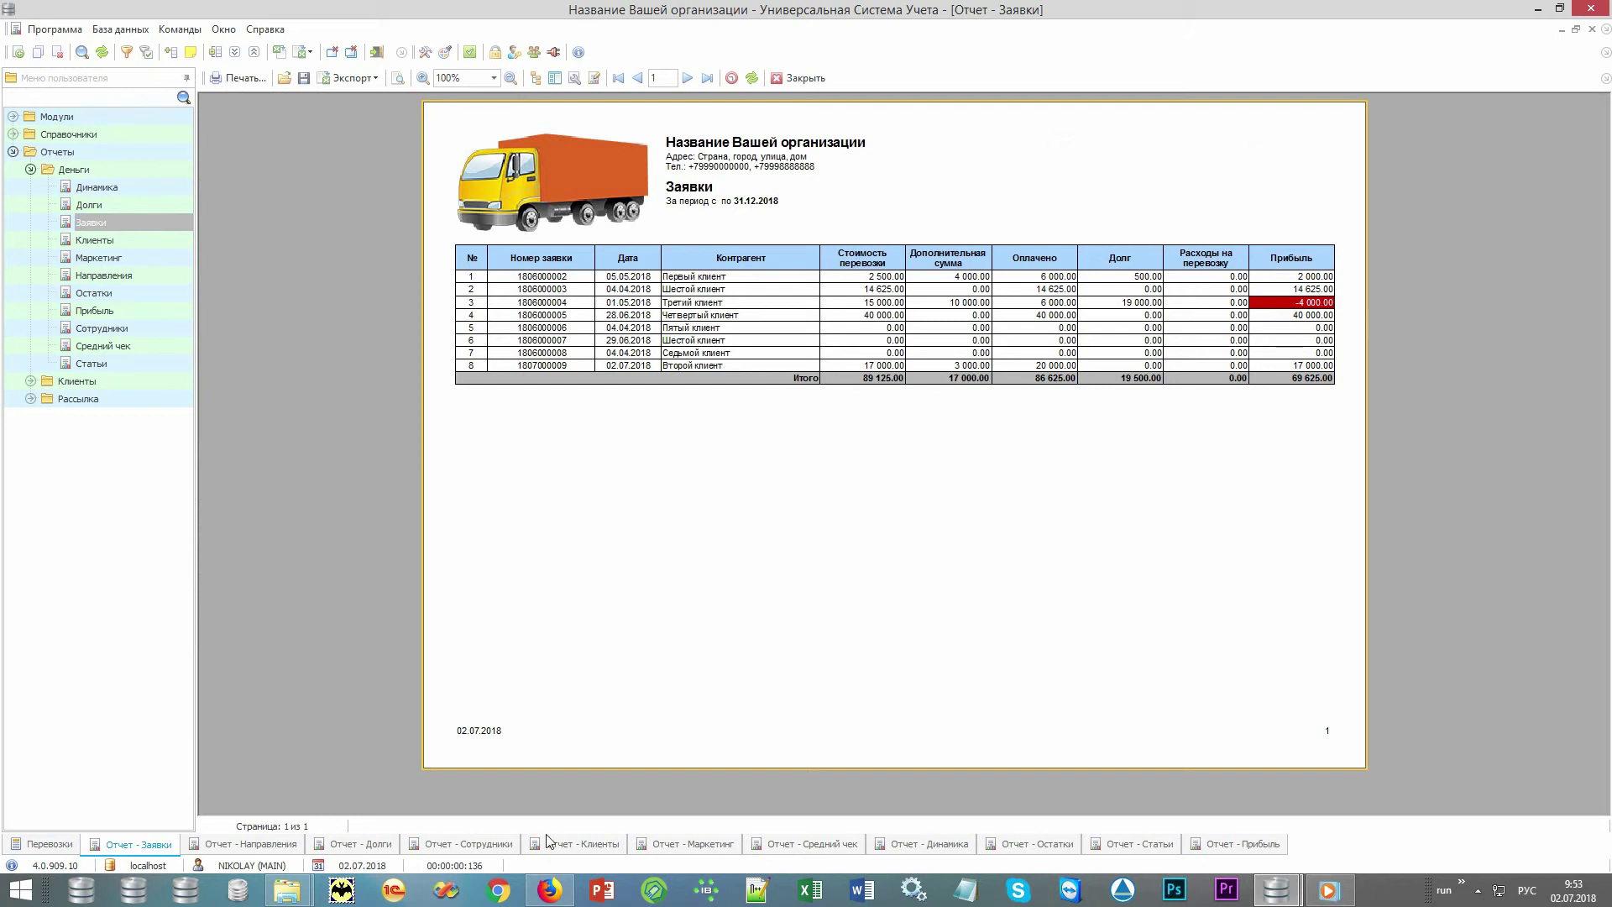
pyautogui.click(239, 844)
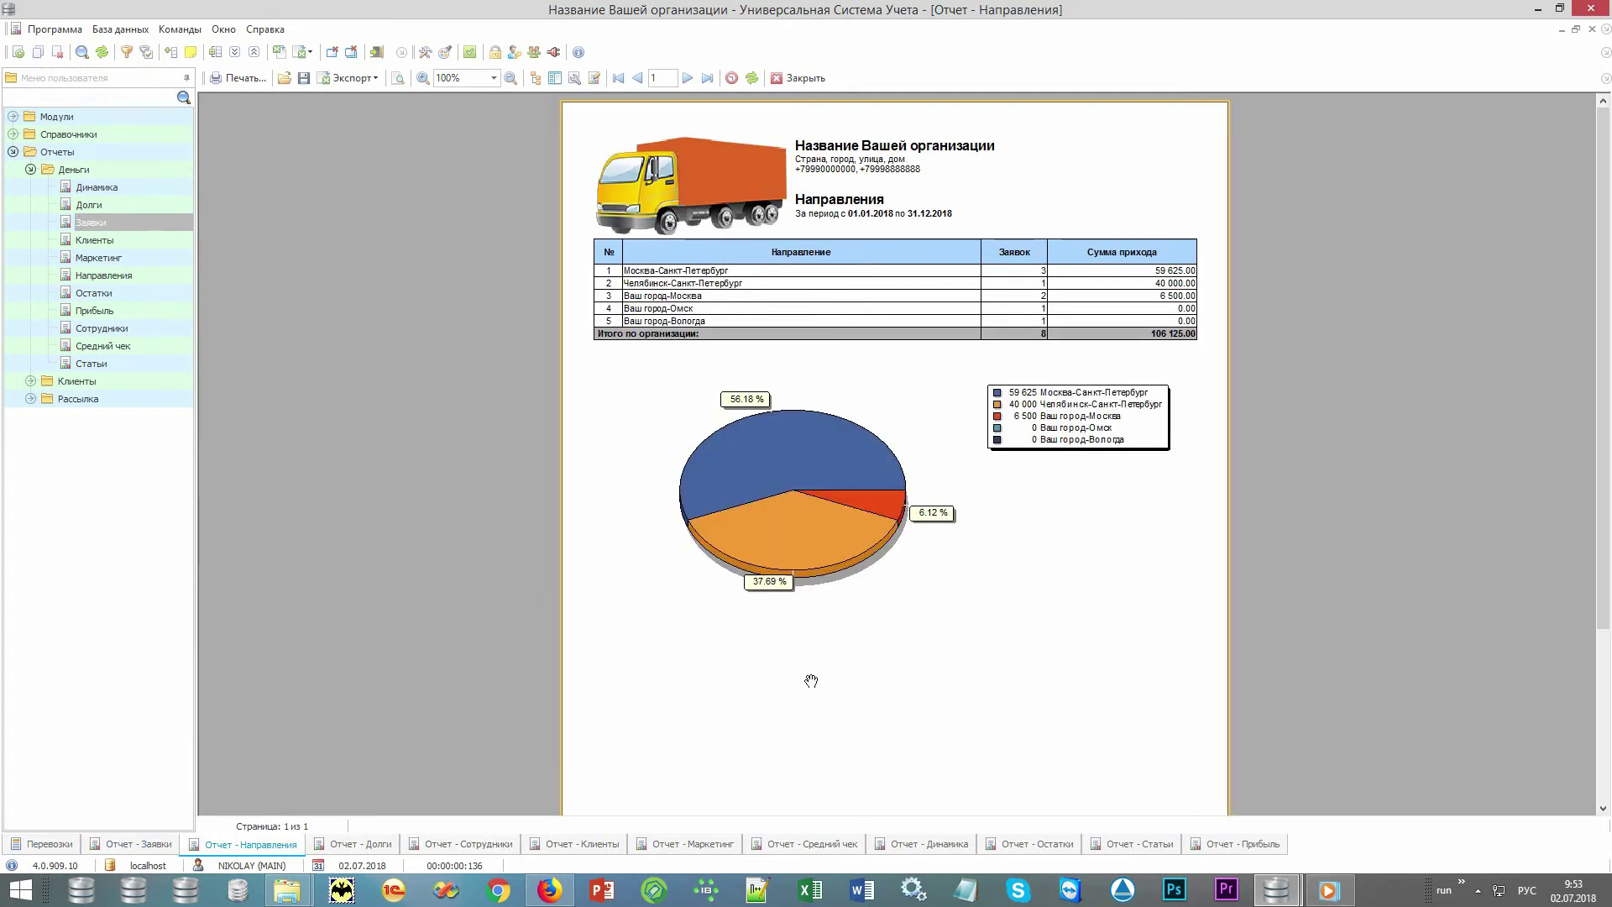
pyautogui.click(340, 848)
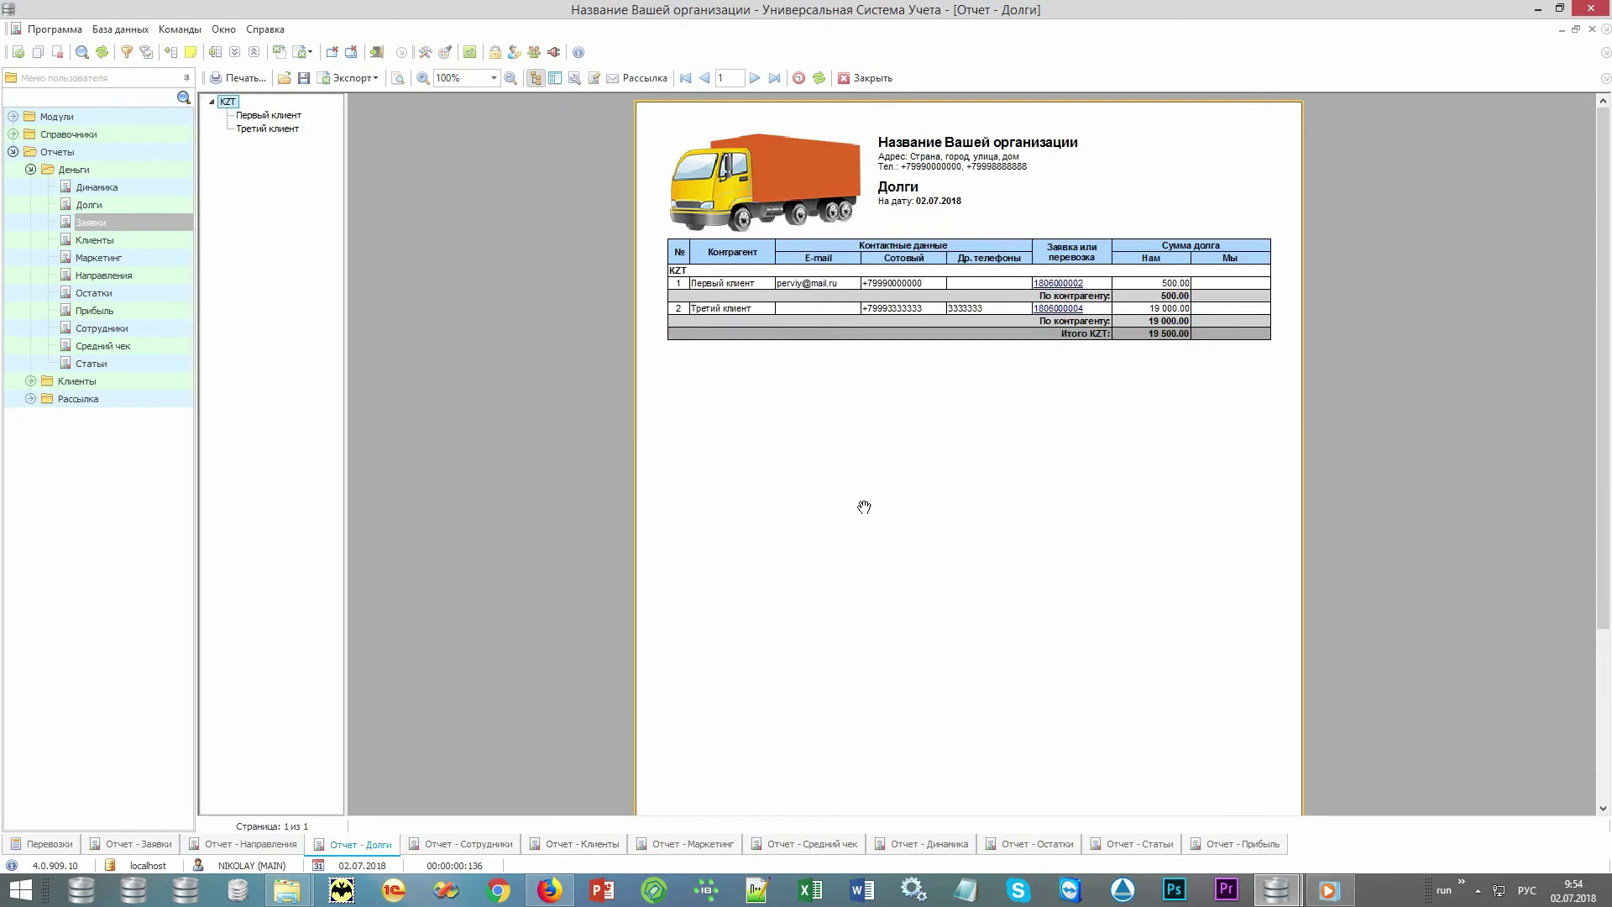
pyautogui.click(458, 847)
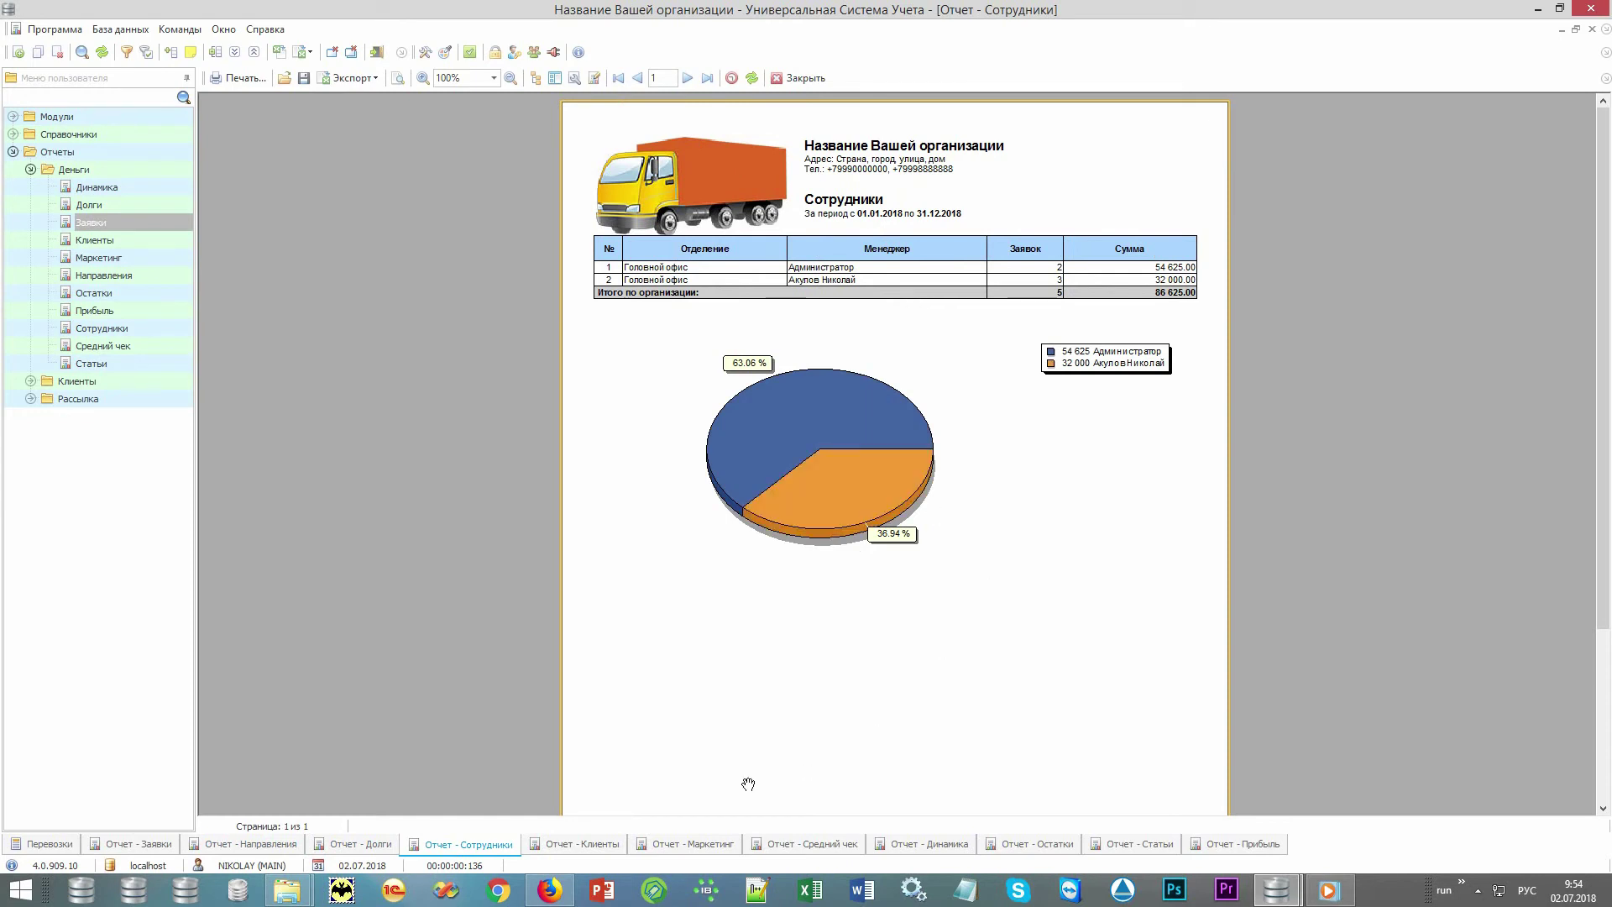
pyautogui.click(568, 850)
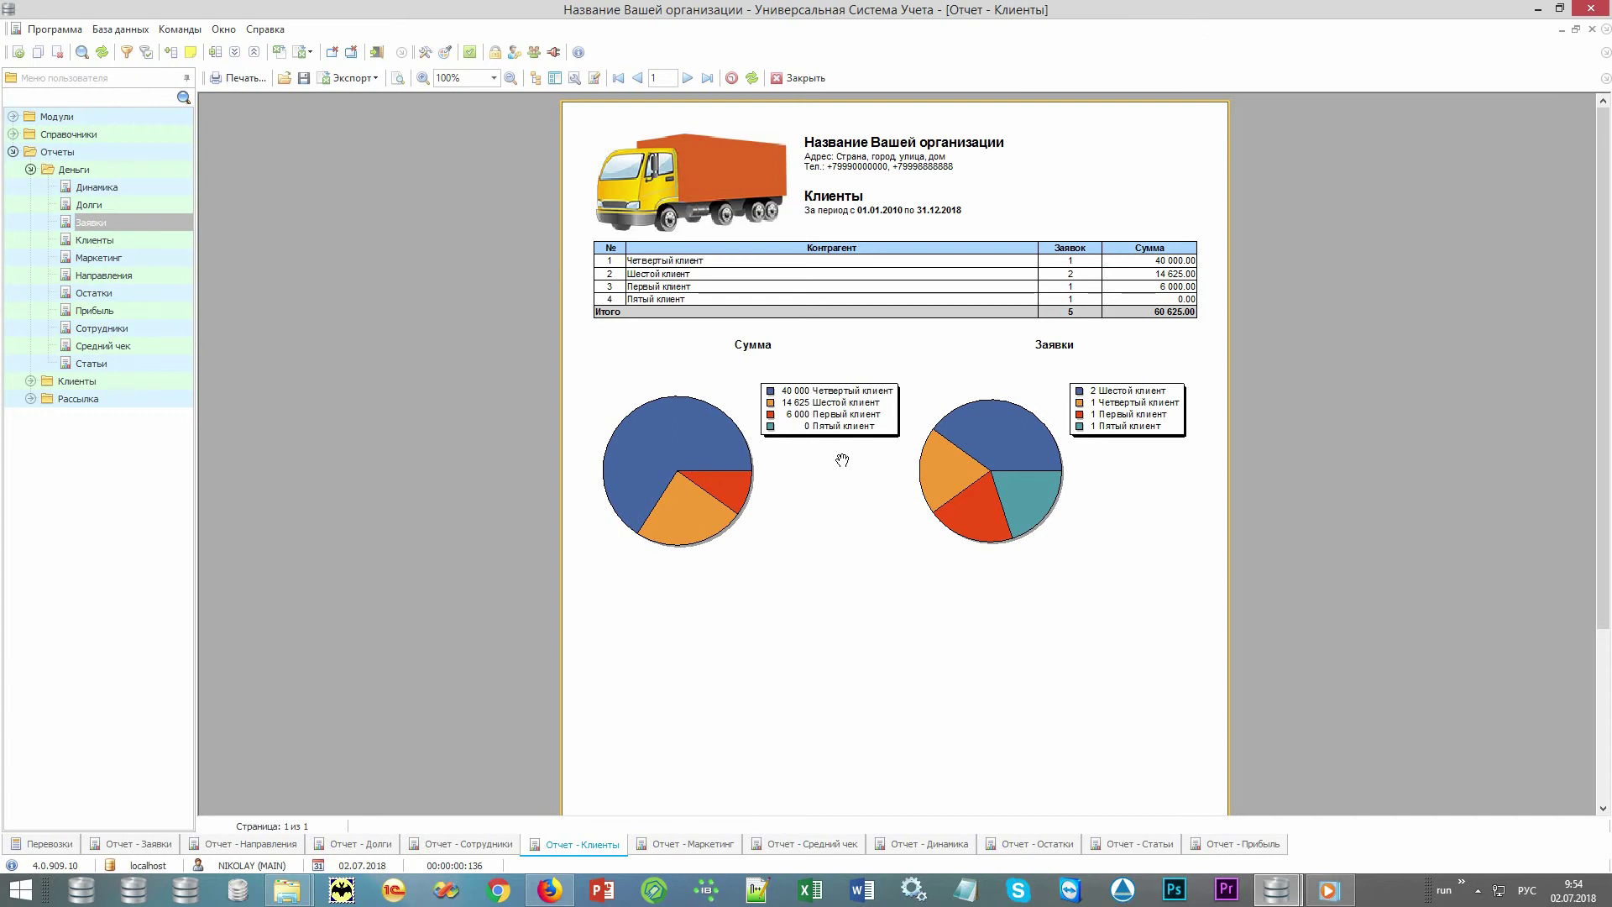
# Review the Маркетинг, Средний чек and Динамика reports, ending on Остатки with a 75 125.00 total.
pyautogui.click(667, 848)
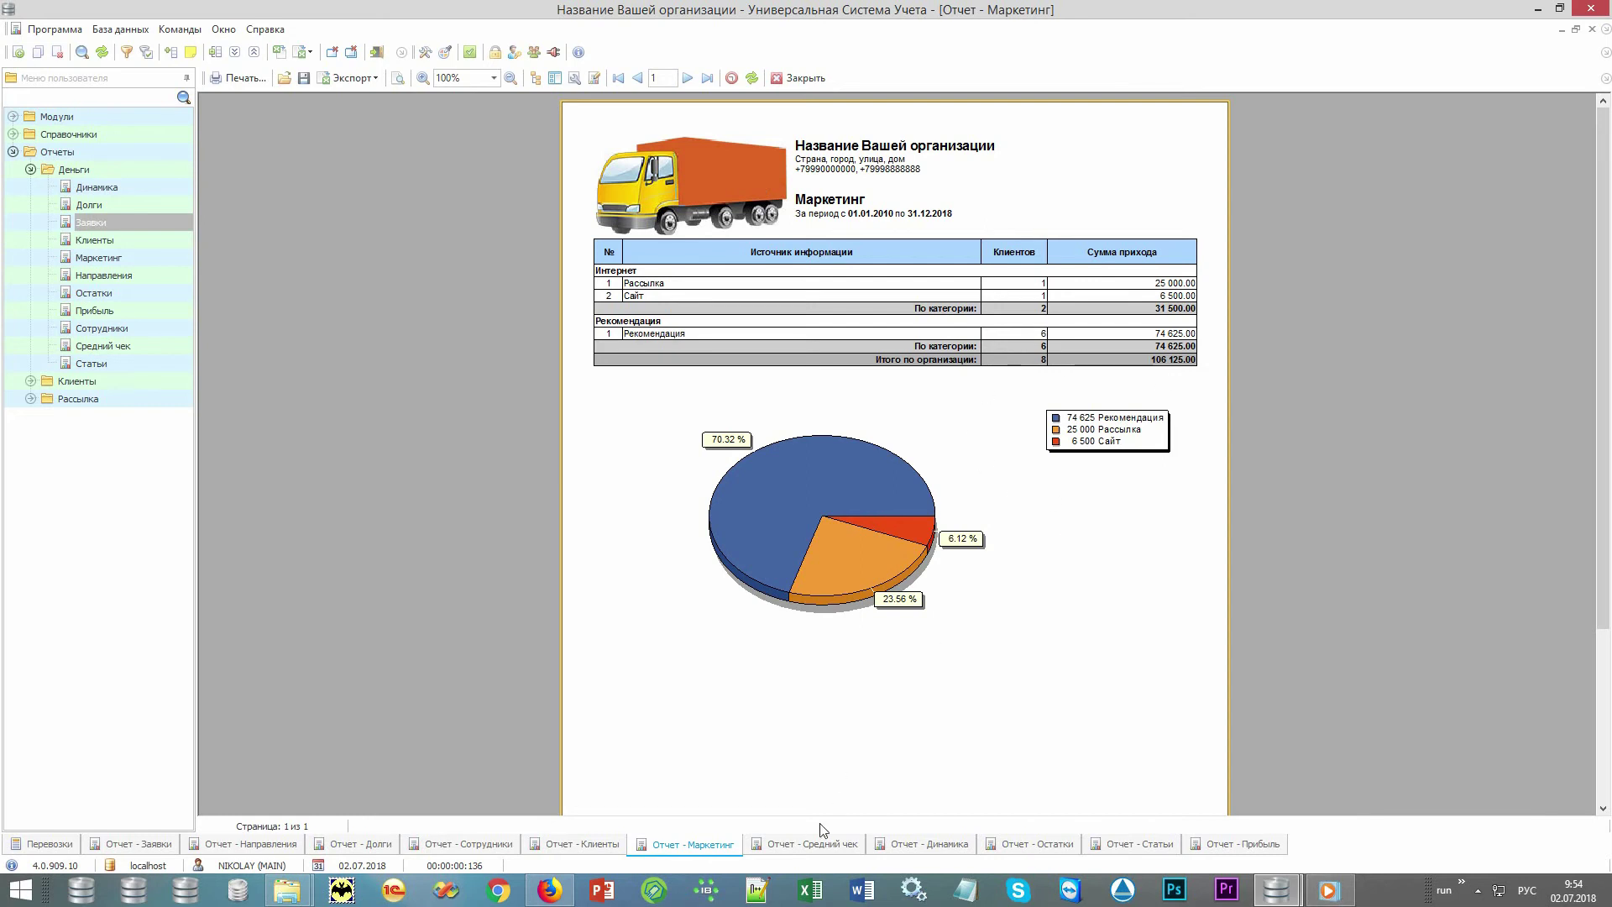
pyautogui.click(807, 845)
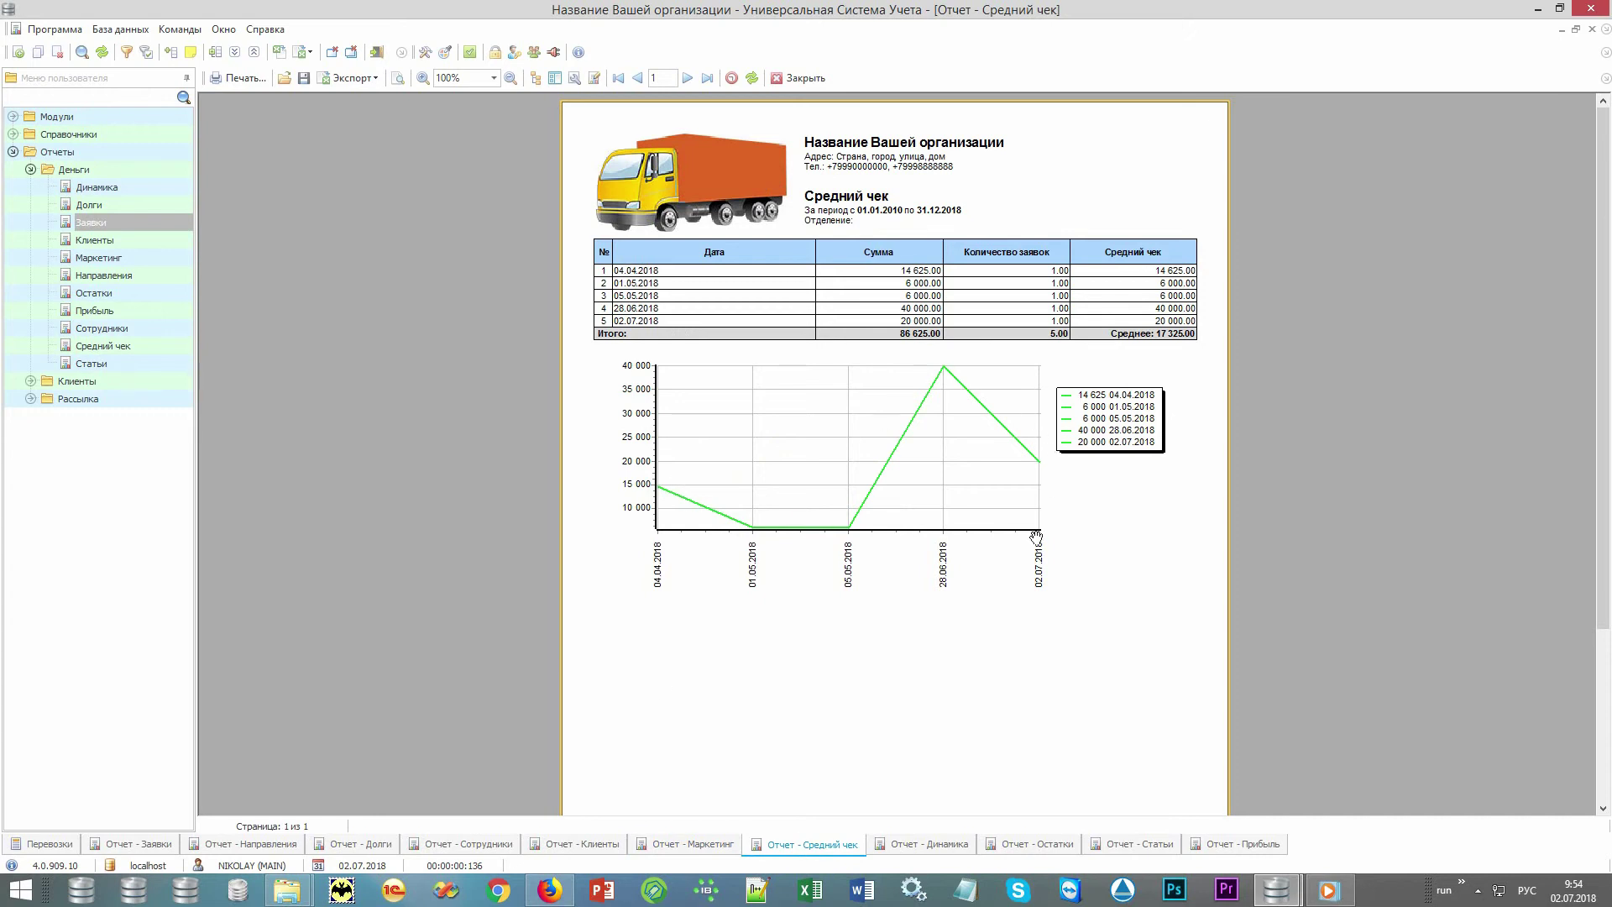
pyautogui.click(919, 845)
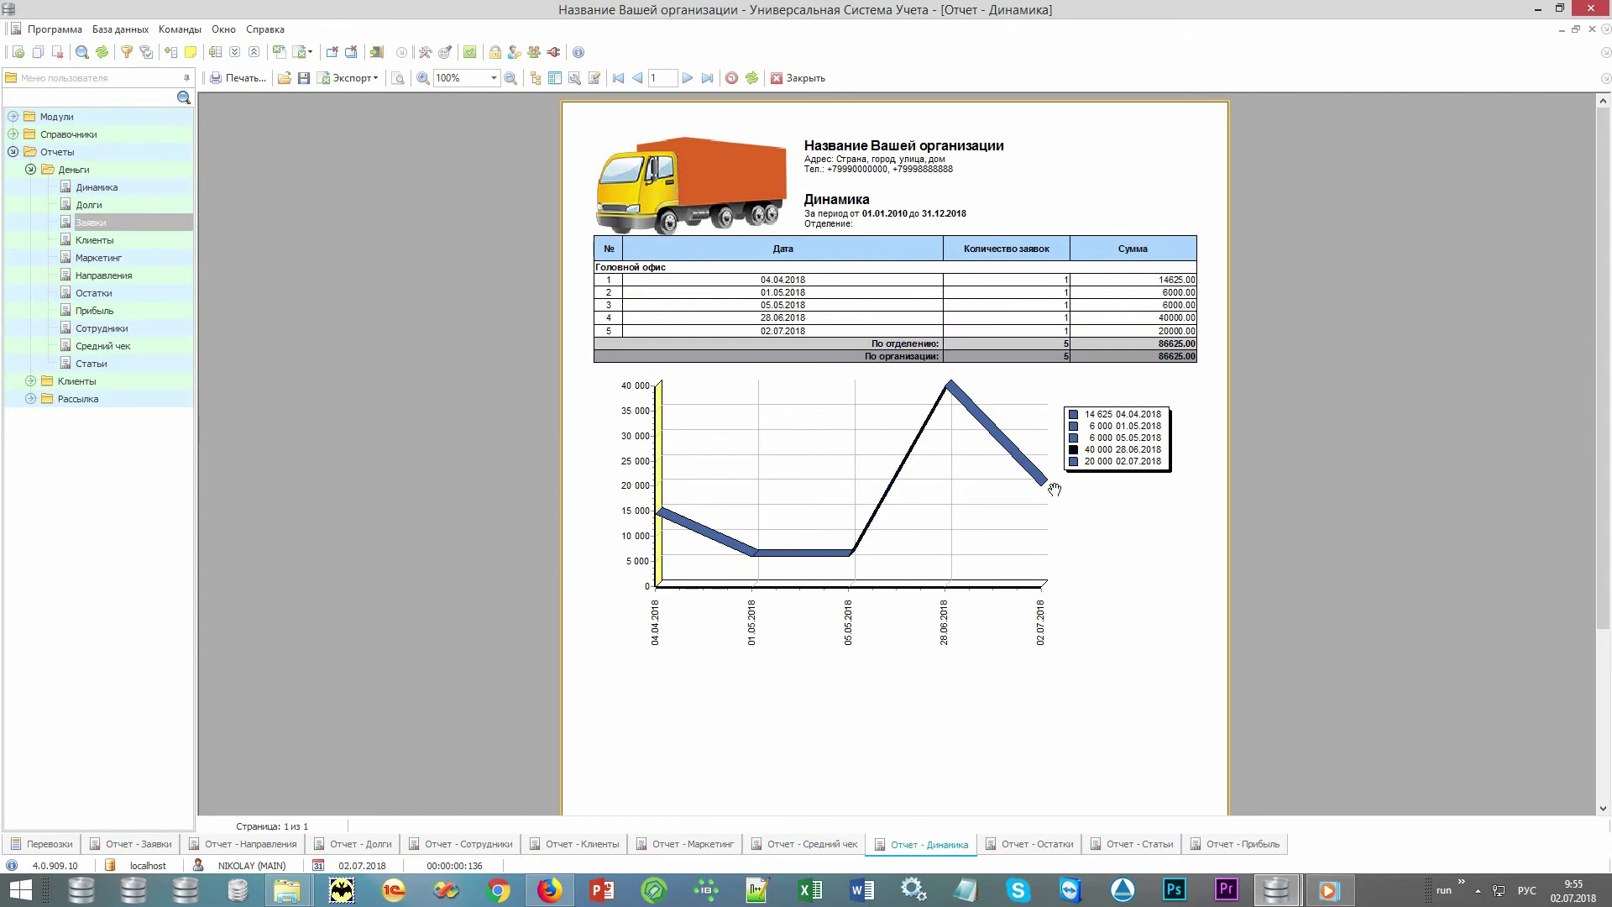
pyautogui.click(1022, 848)
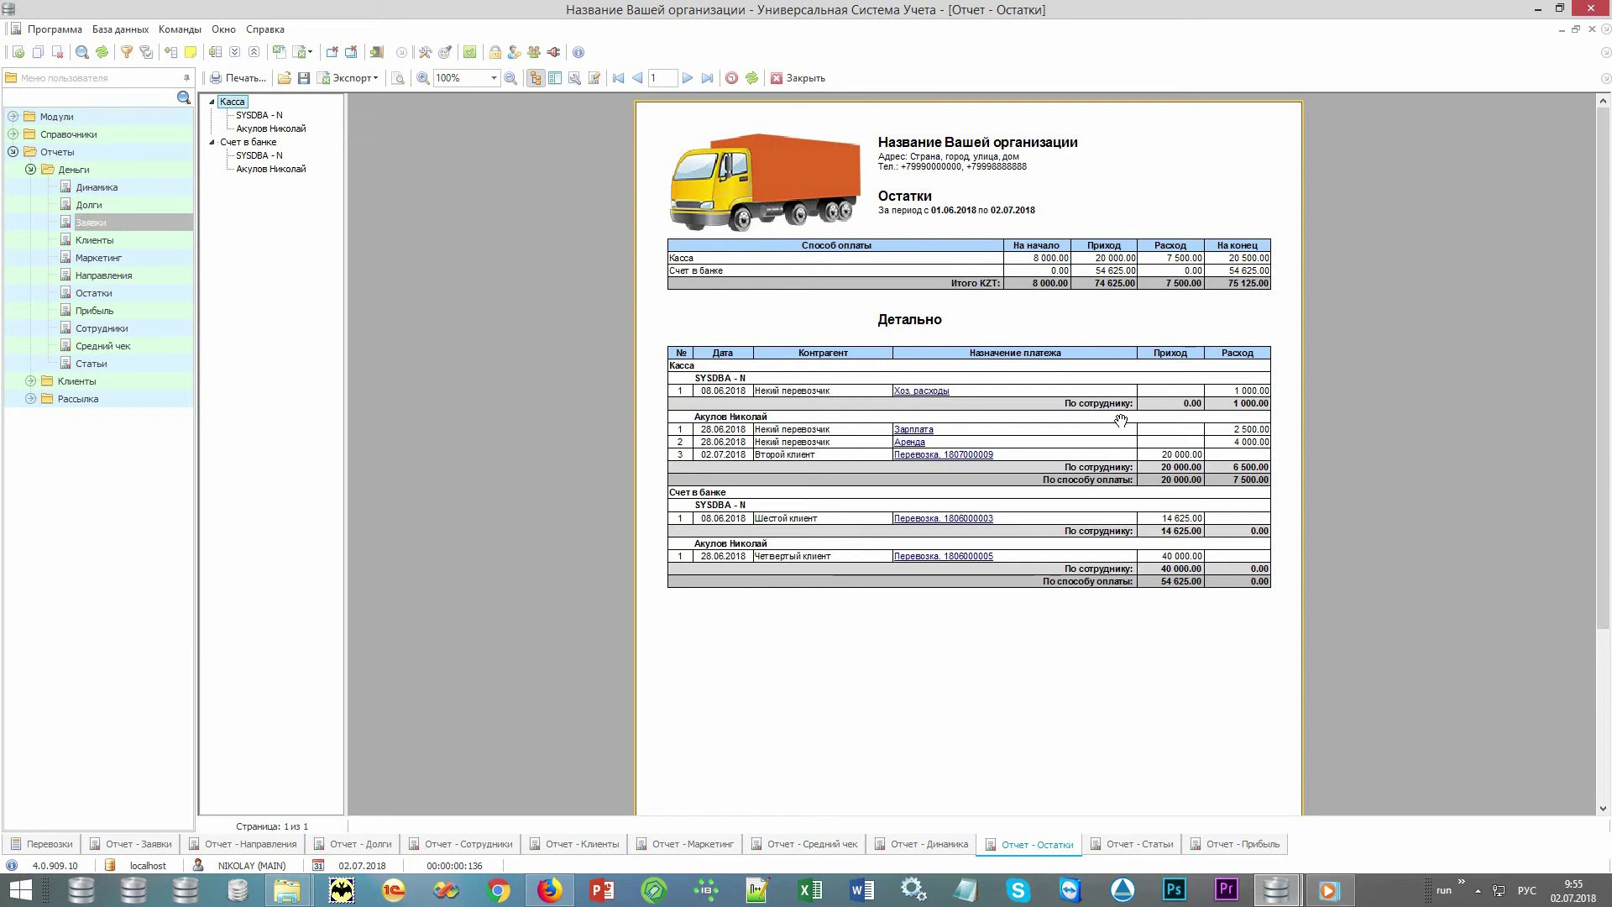
# View the Статьи report, then the 2018 Прибыль report: income 86 625.00, expenses 11 500.00.
pyautogui.click(1133, 844)
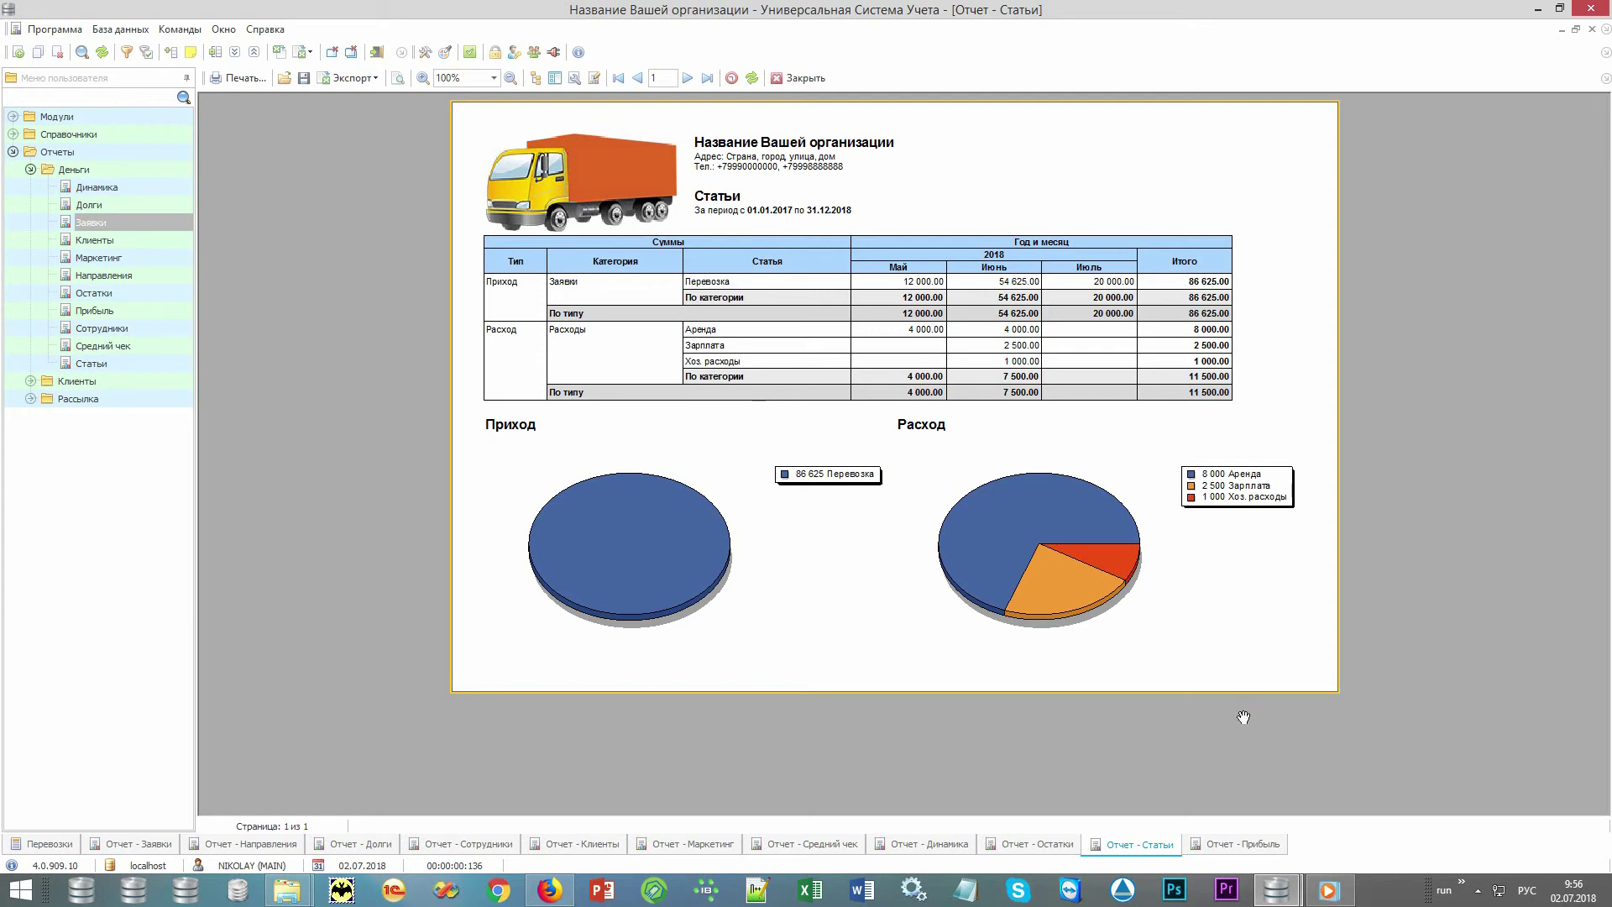
pyautogui.click(1218, 846)
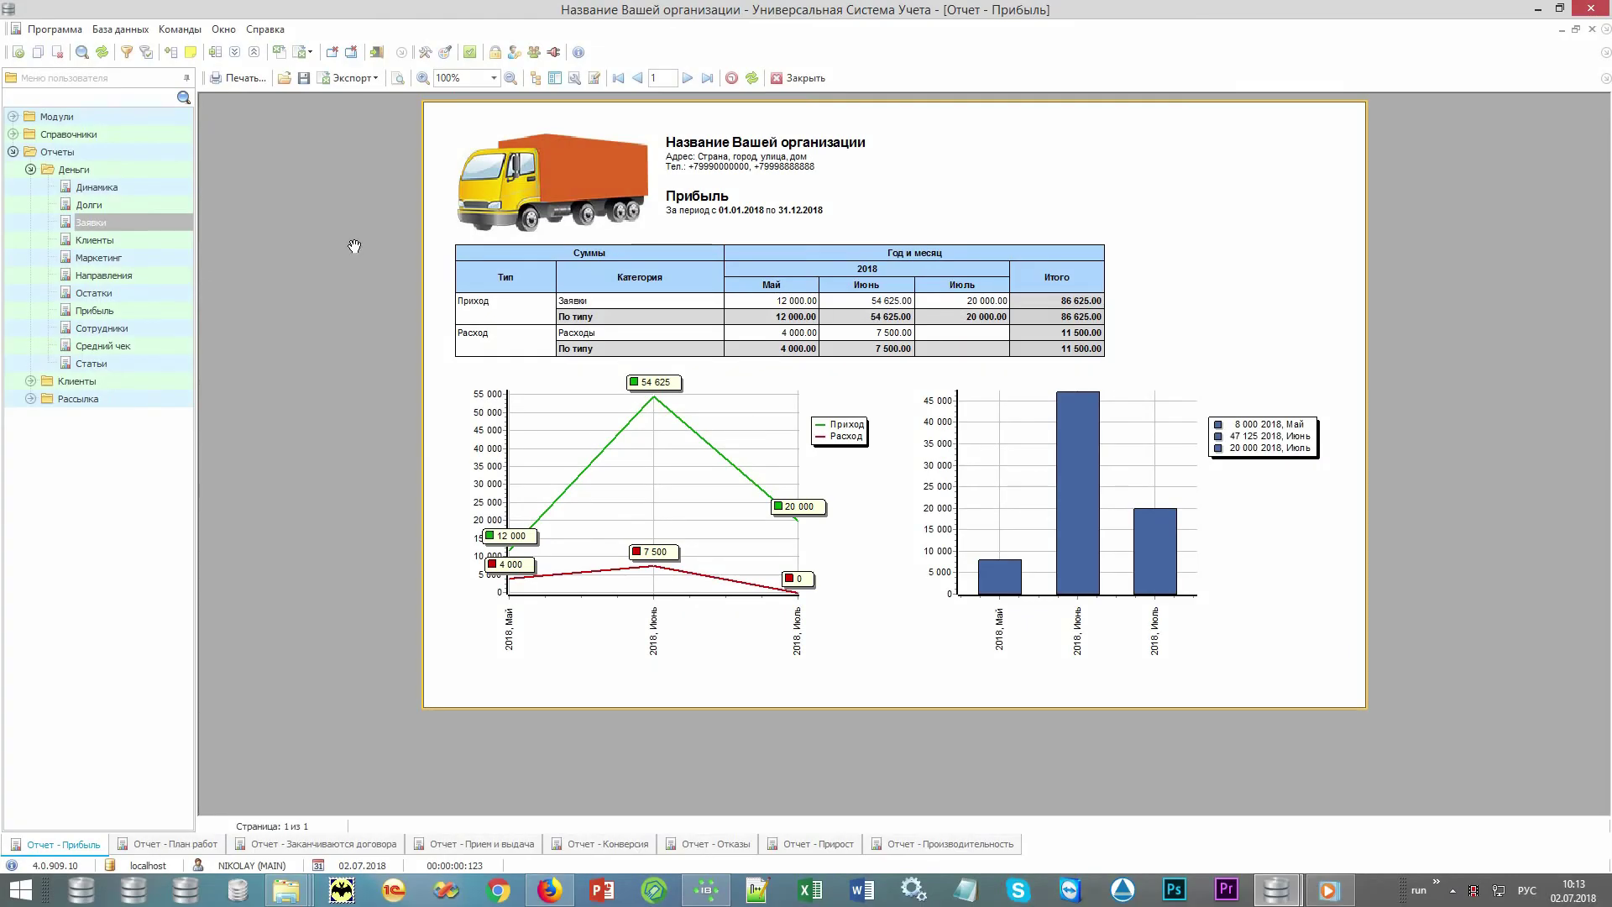
# Open the Клиенты report group and display the План работ report with seven tasks across two employees.
pyautogui.click(80, 169)
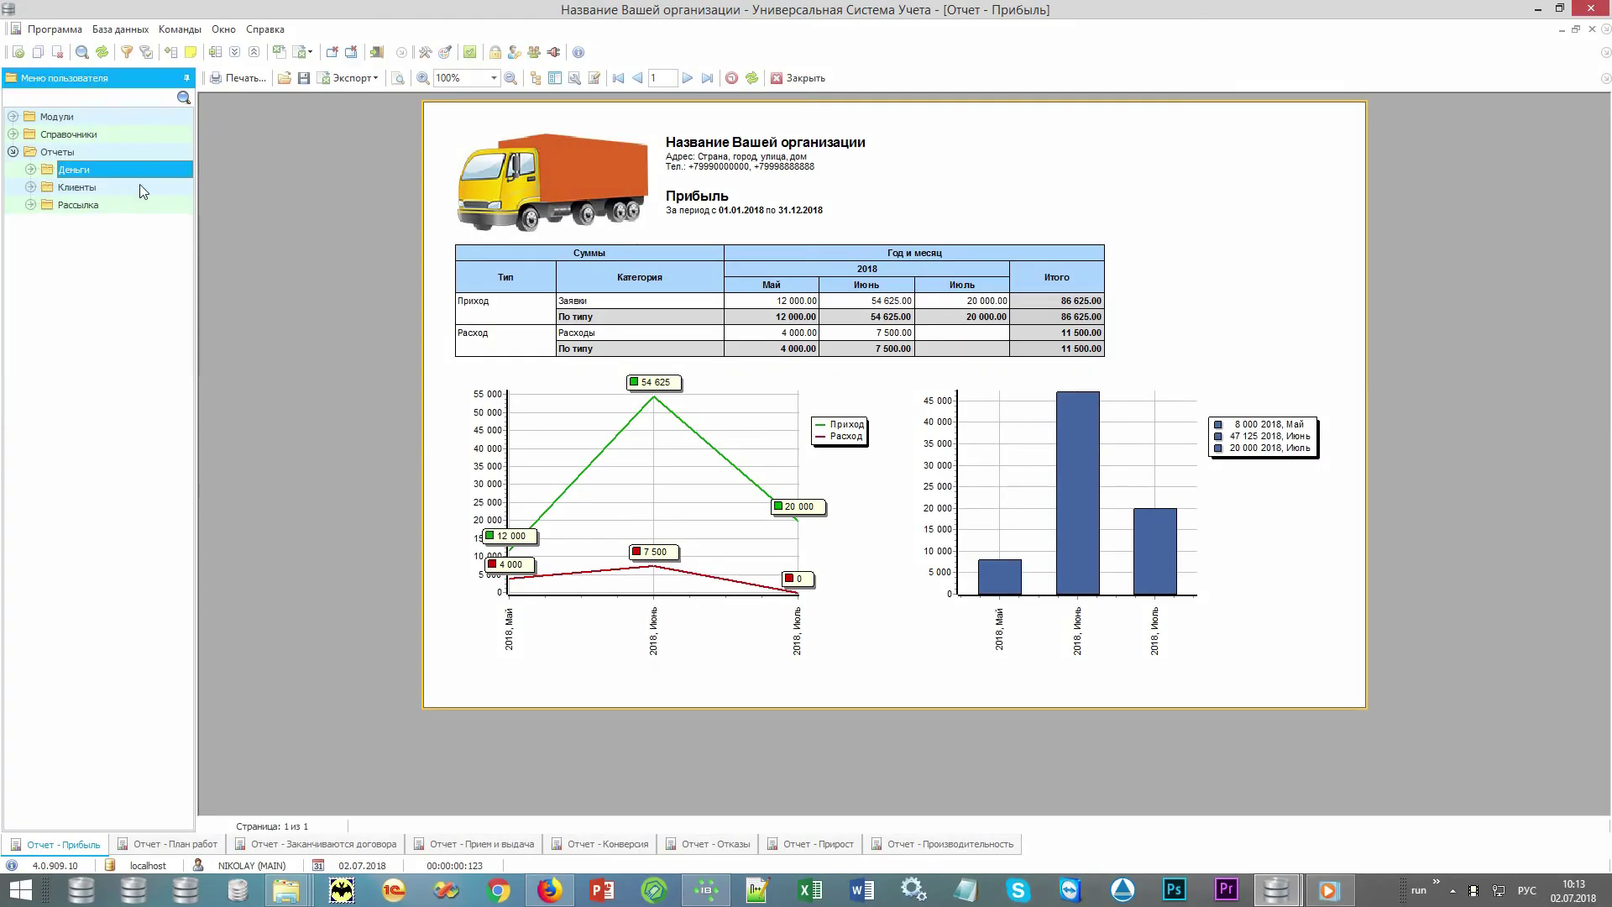
pyautogui.click(135, 188)
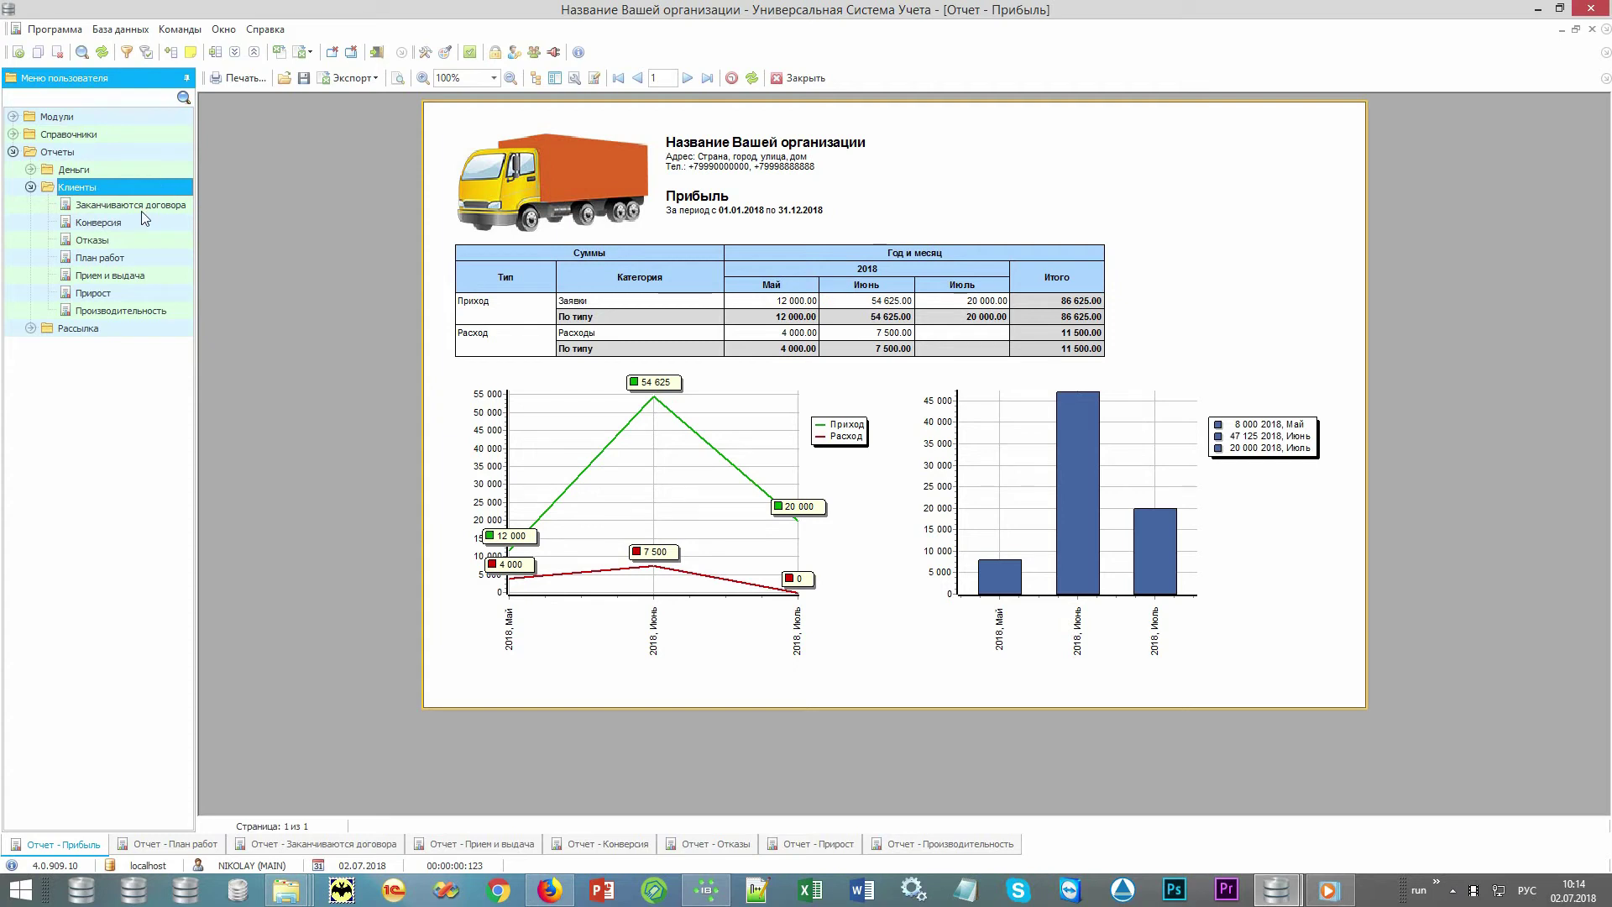
pyautogui.click(143, 259)
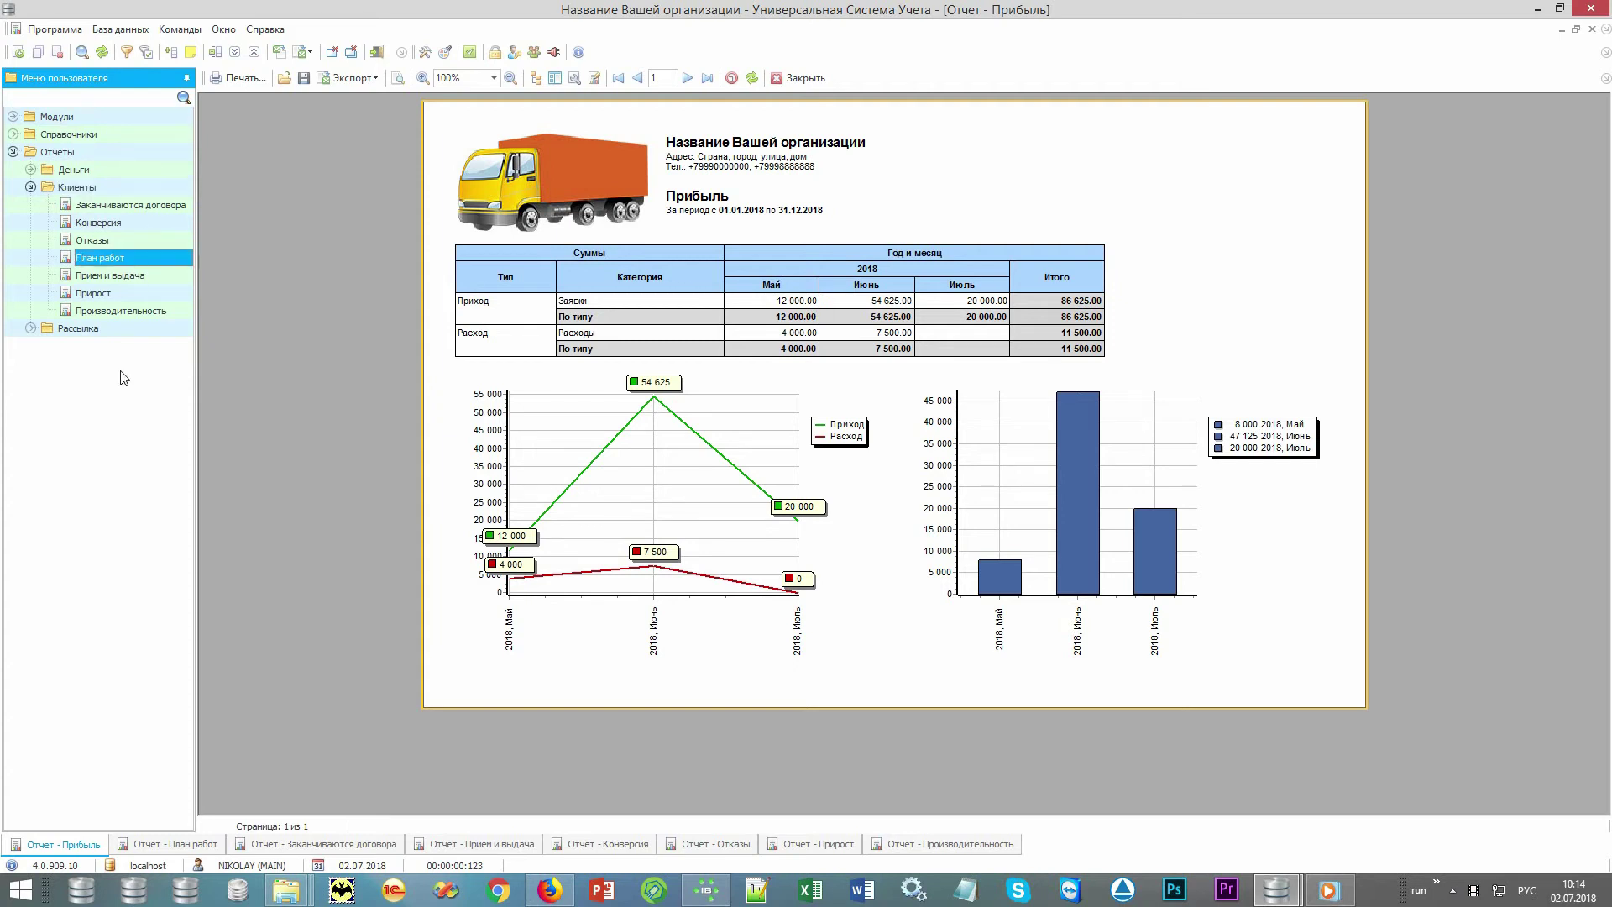
pyautogui.click(170, 848)
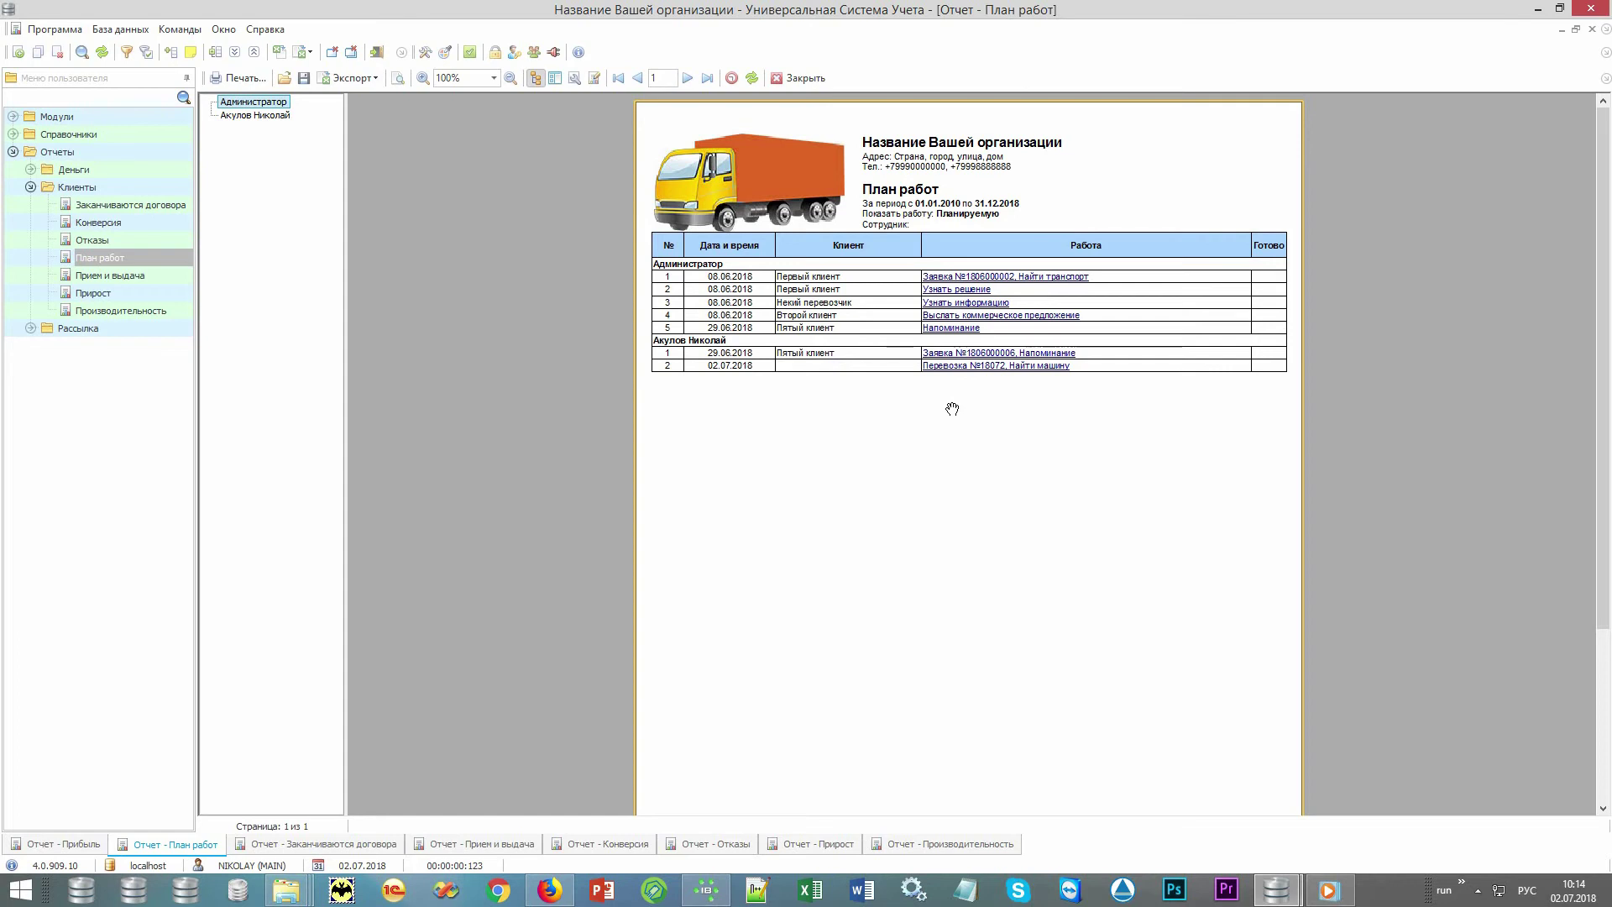
# Review the Заканчиваются договора and Прием и выдача reports, ending on the 2018 Конверсия report.
pyautogui.click(281, 844)
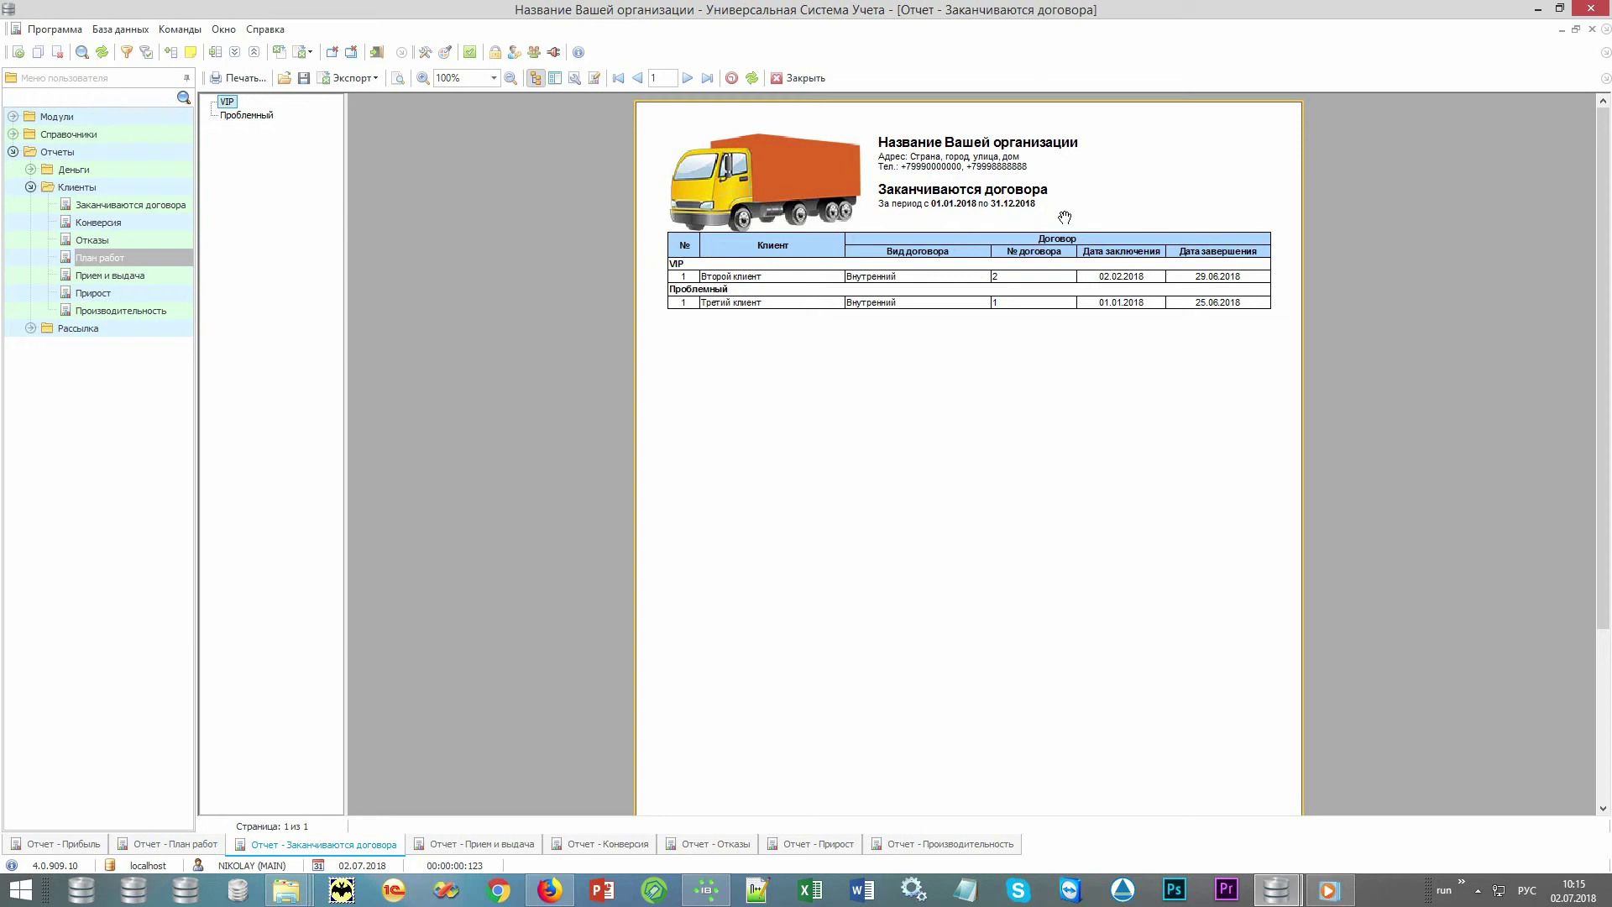
pyautogui.click(487, 846)
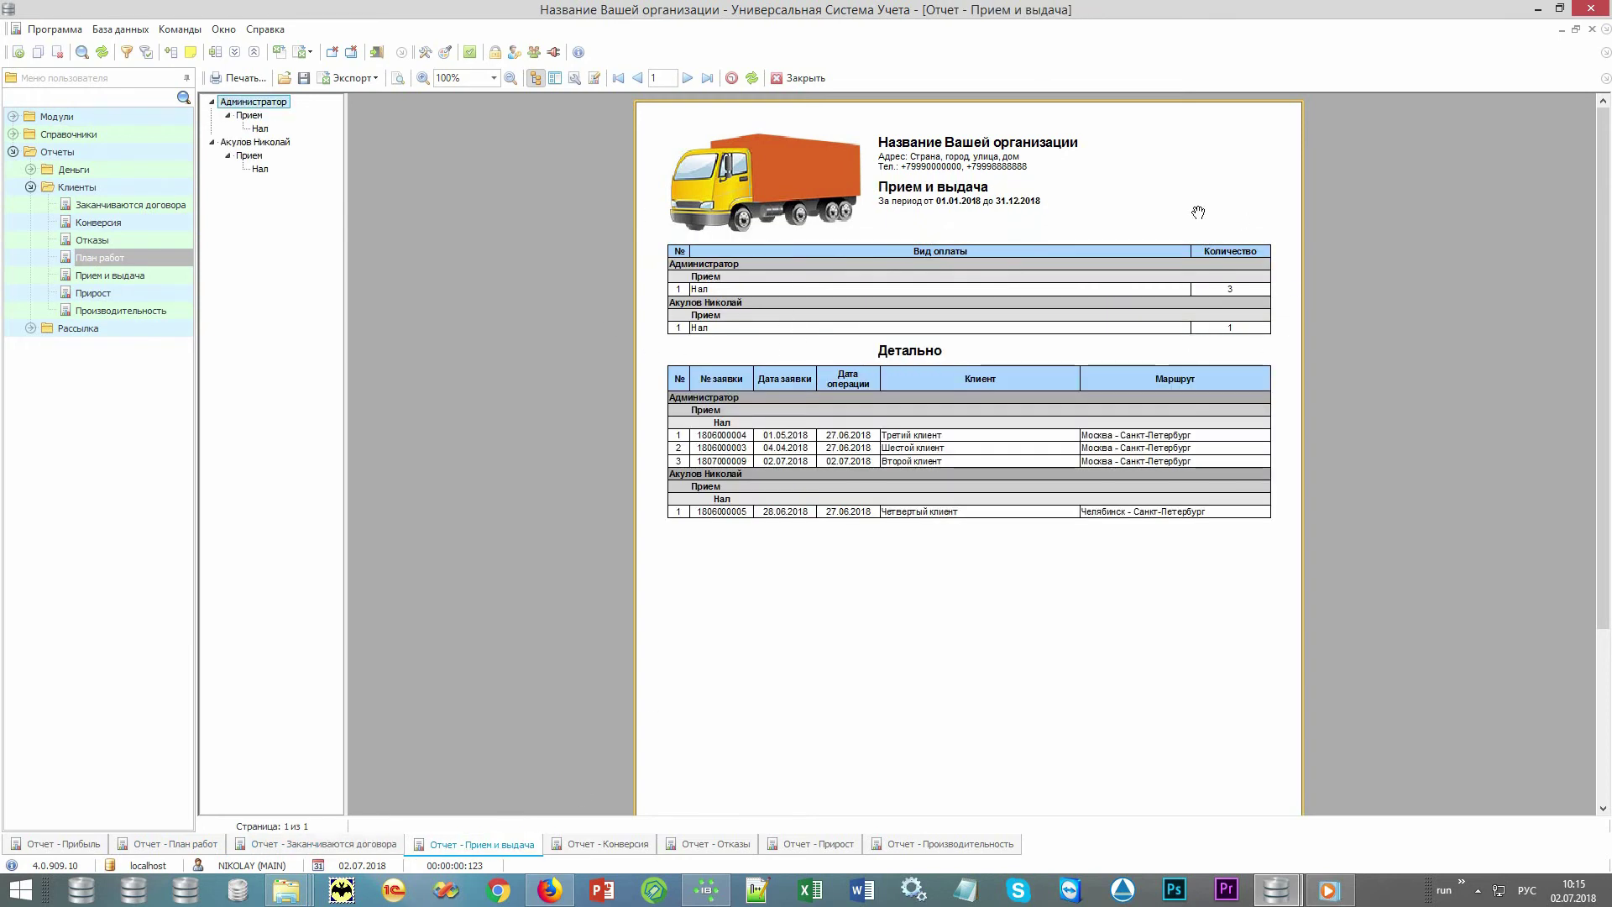
pyautogui.click(610, 845)
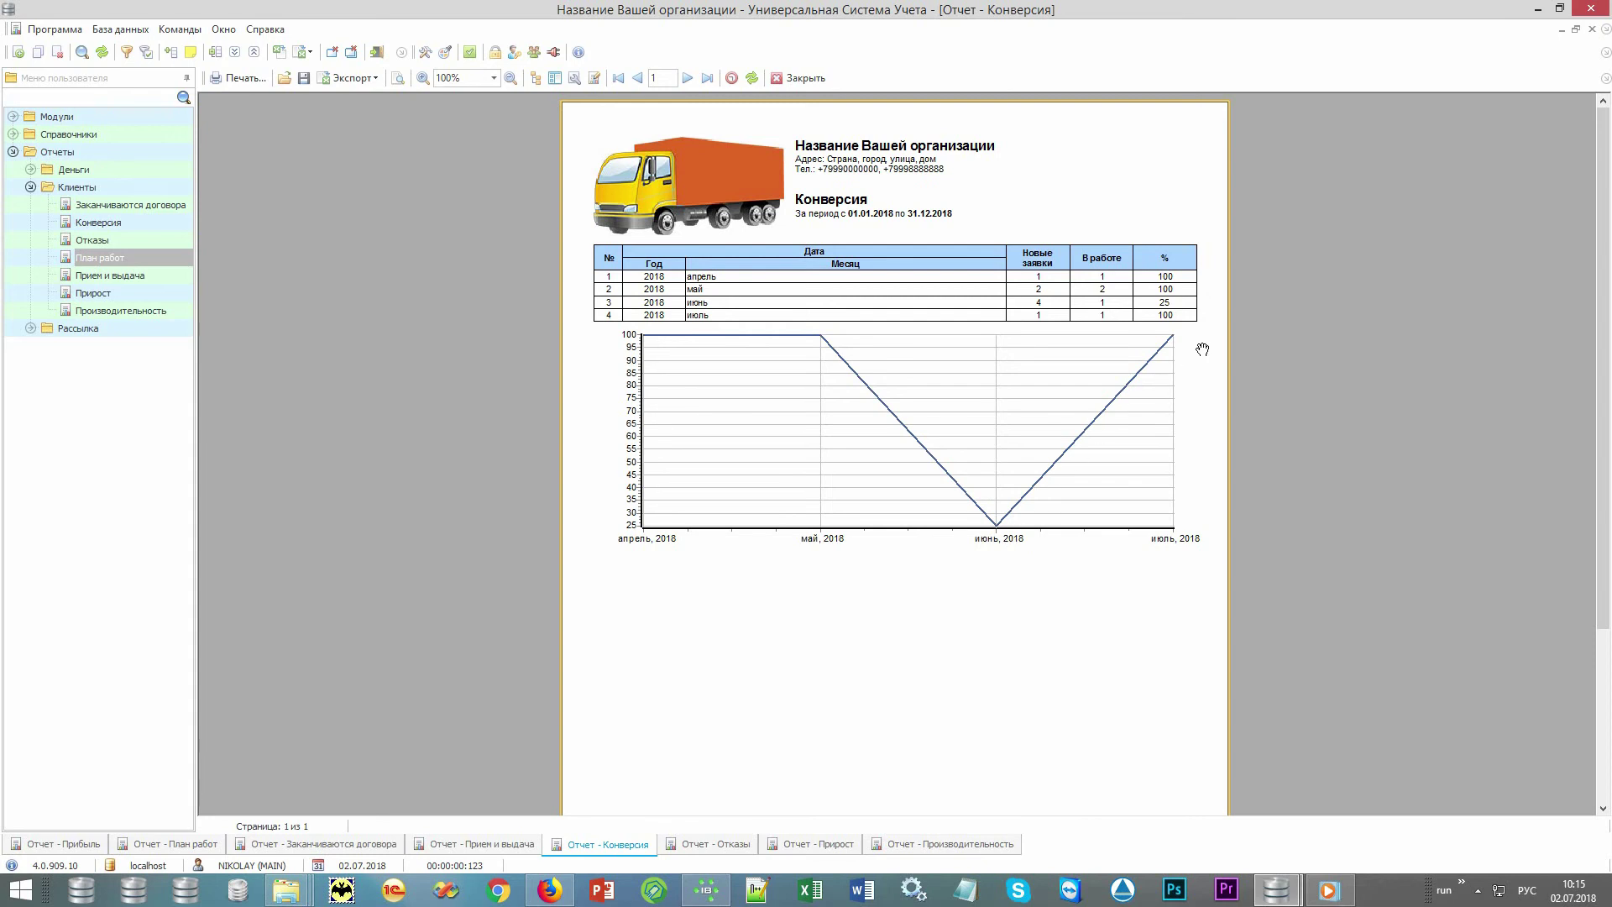
# Display the 2018 Отказы report: one delivery-time refusal, two over price.
pyautogui.click(702, 852)
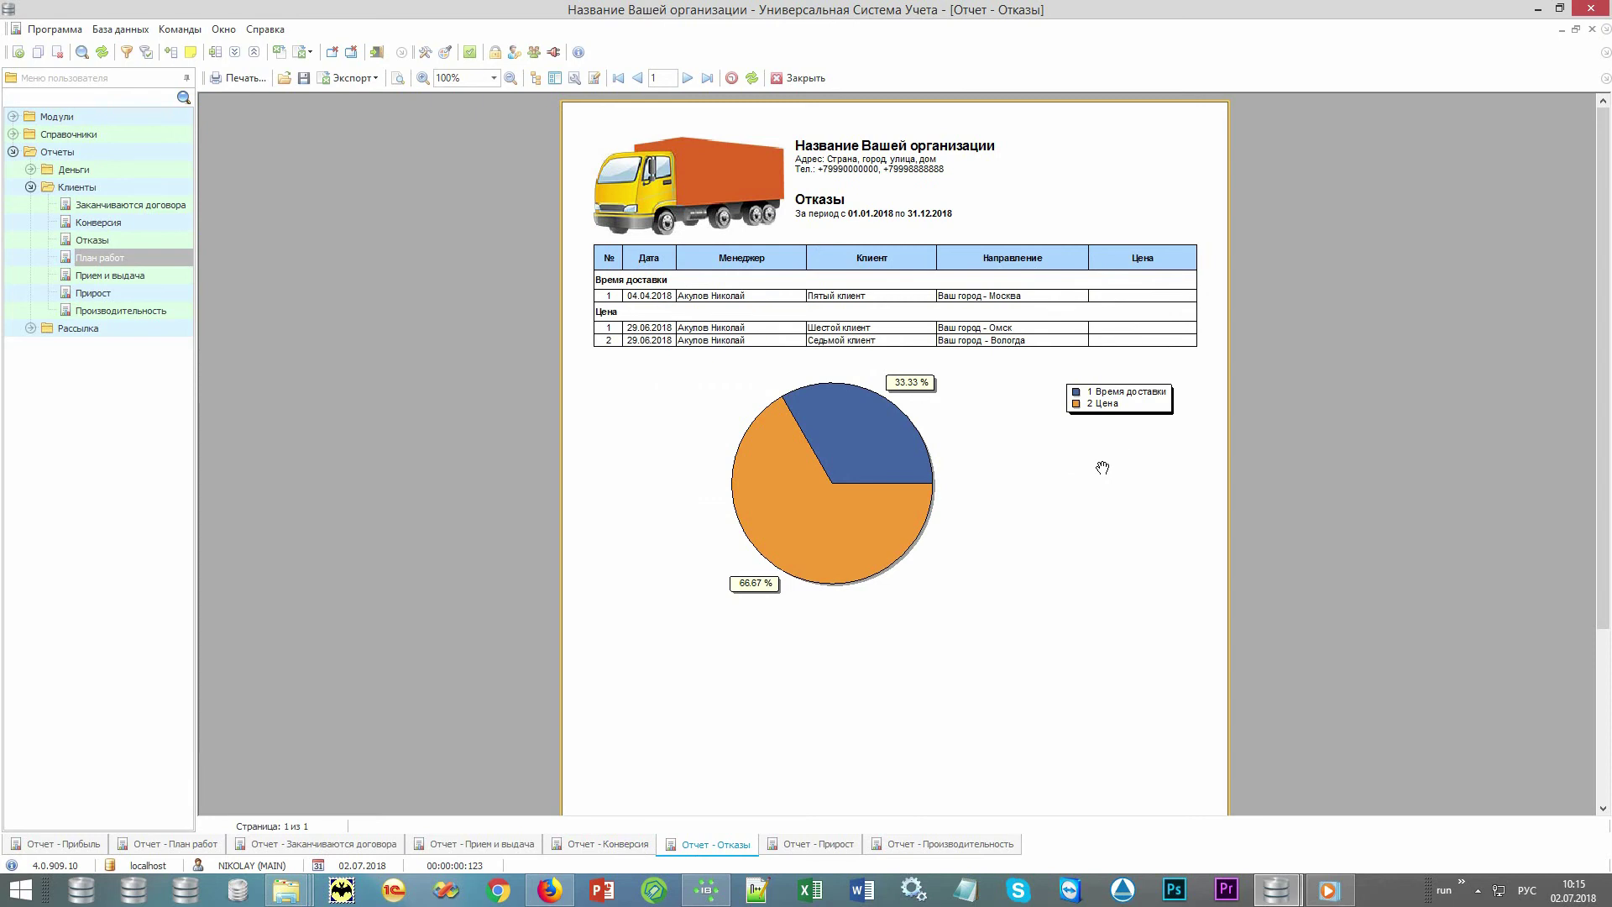
# View the Прирост report, then the 2018 Производительность report: 9 new clients, 8 requests, 3 refusals.
pyautogui.click(806, 846)
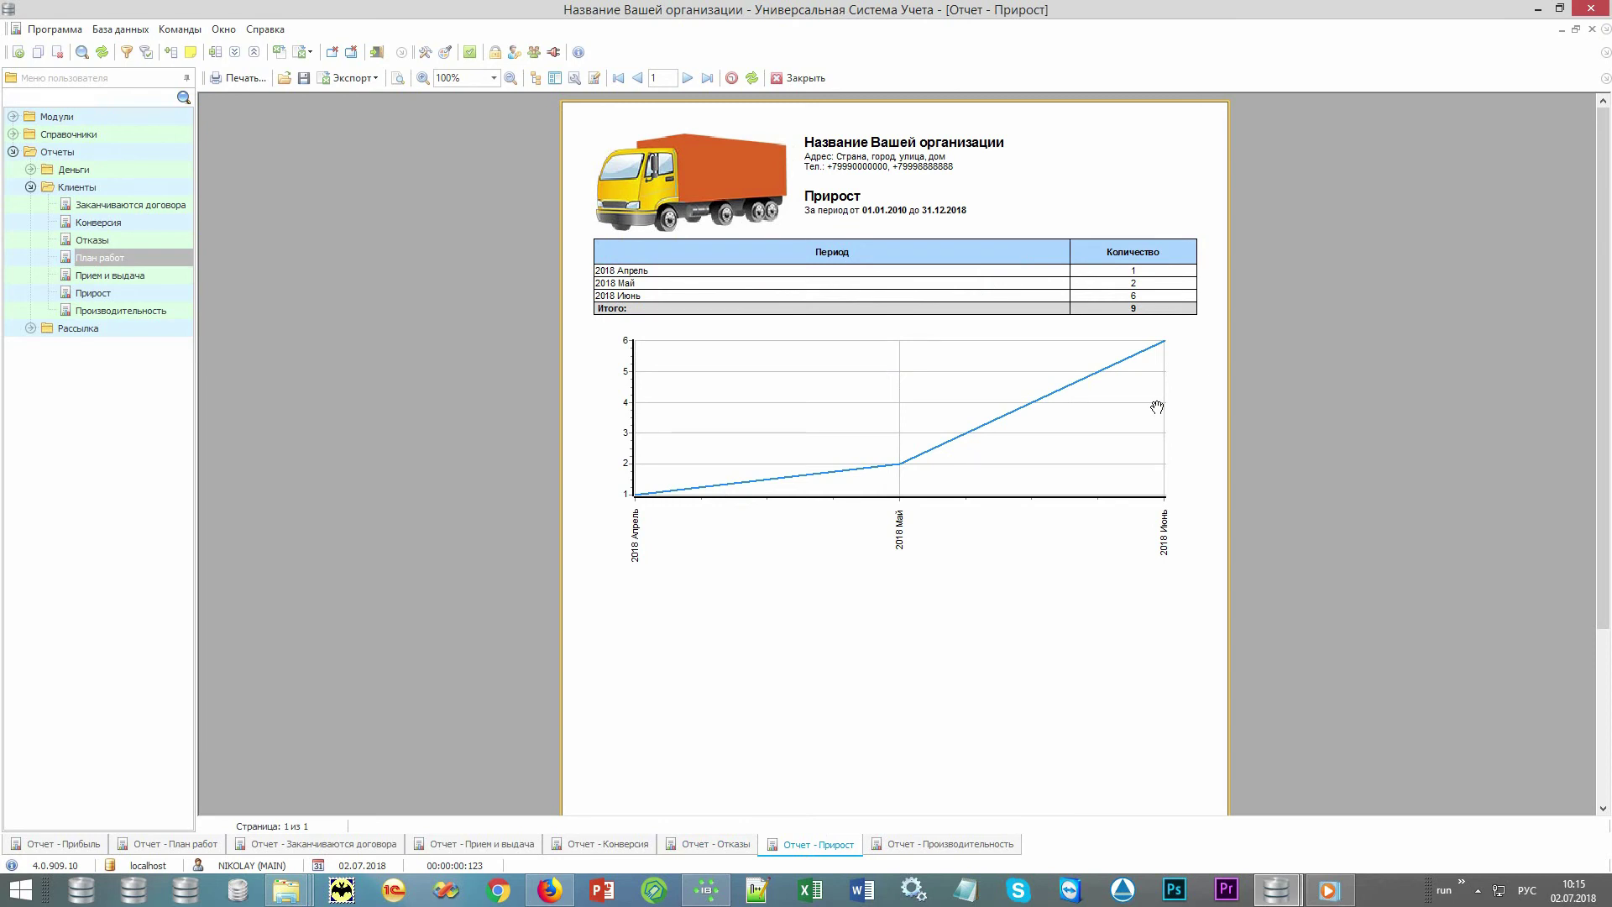
pyautogui.click(927, 850)
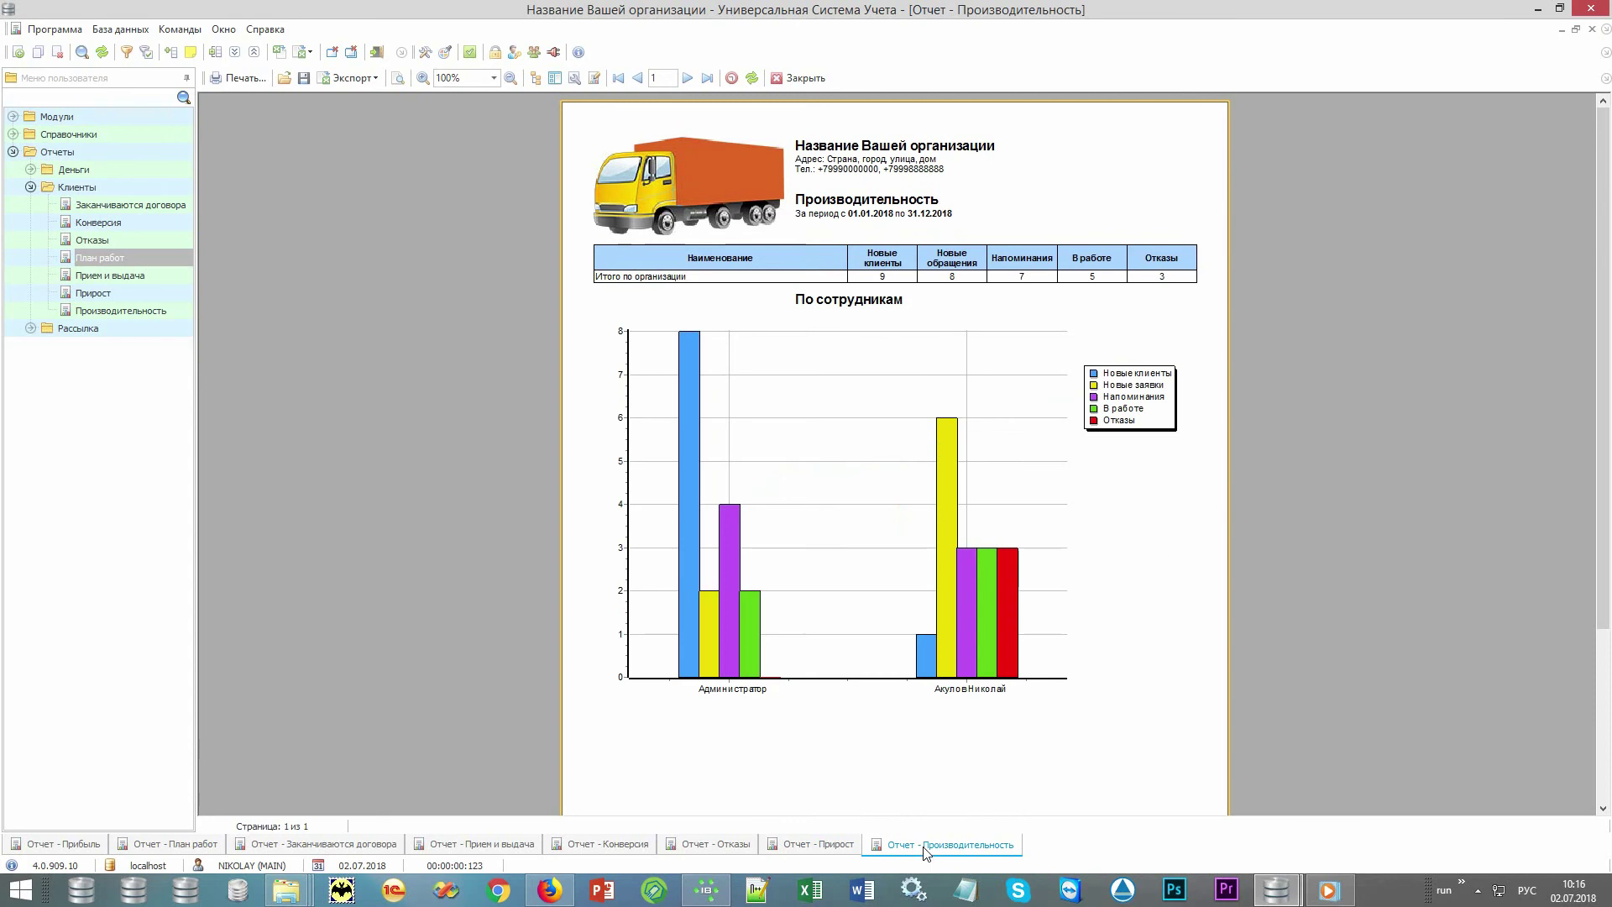